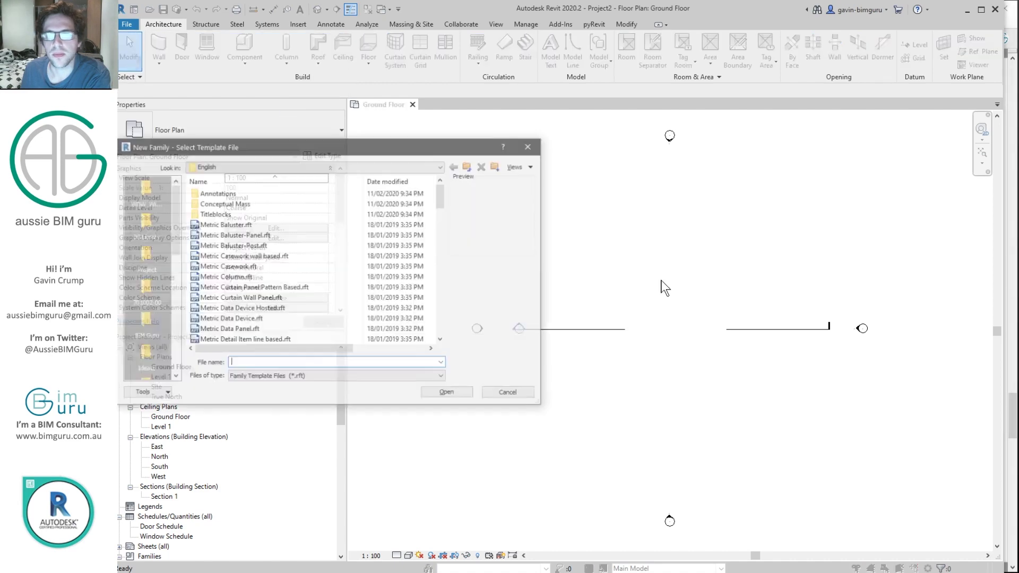
Create a new family from the Metric Profile.rft template and keep its profile usage as Generic.
scroll(283, 273, "down", 8)
scroll(286, 263, "down", 4)
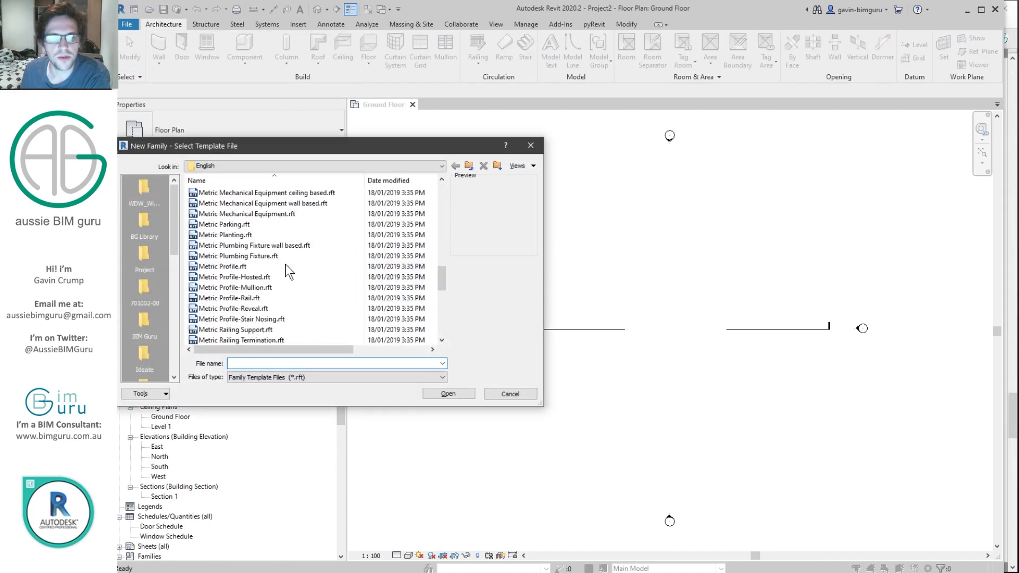
left_click(256, 266)
left_click(449, 393)
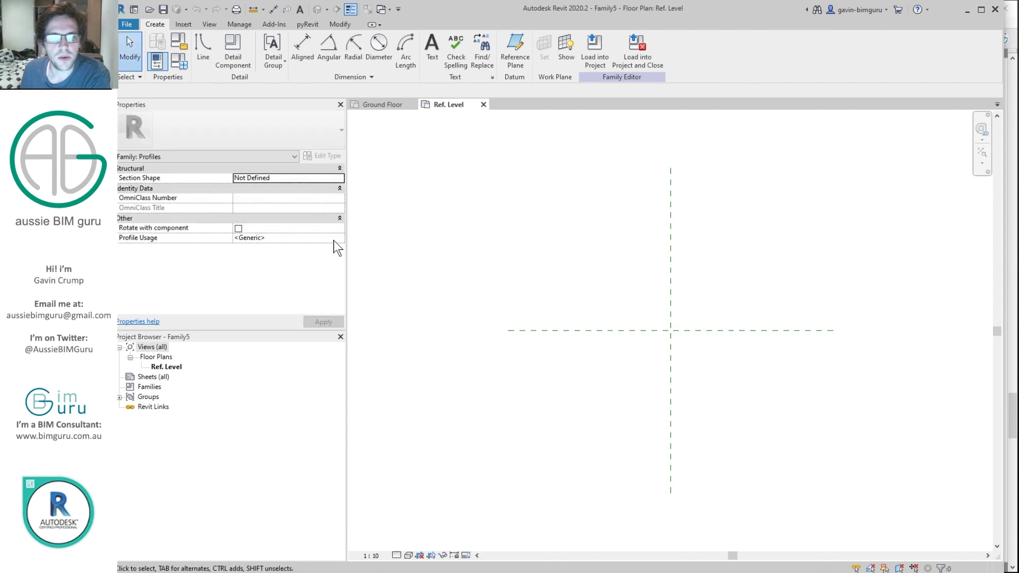
left_click(340, 238)
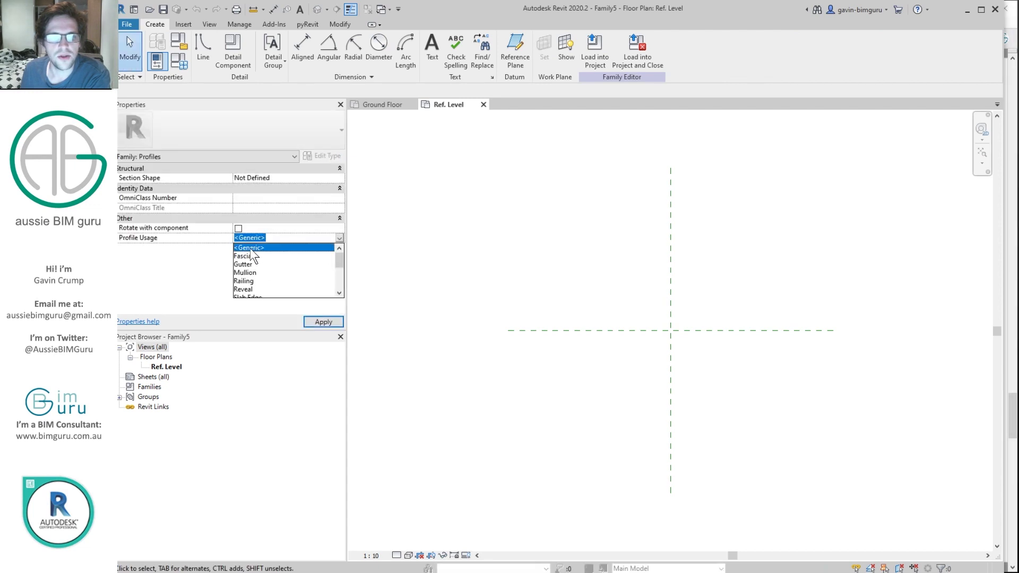
left_click(538, 240)
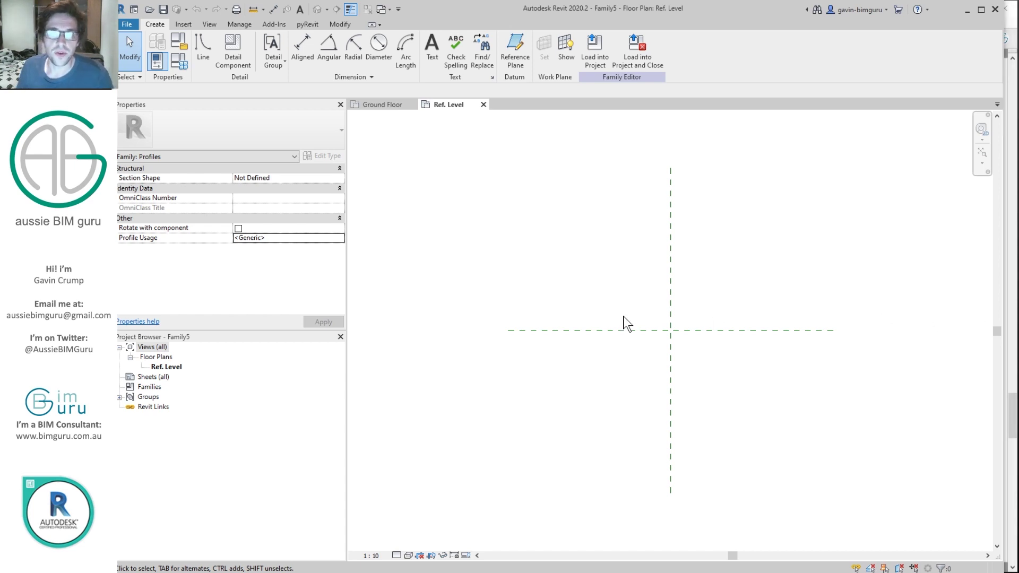
Draw a horizontal reference plane about 26 mm above the horizontal centre plane and mirror it about that centre plane.
scroll(670, 333, "up", 3)
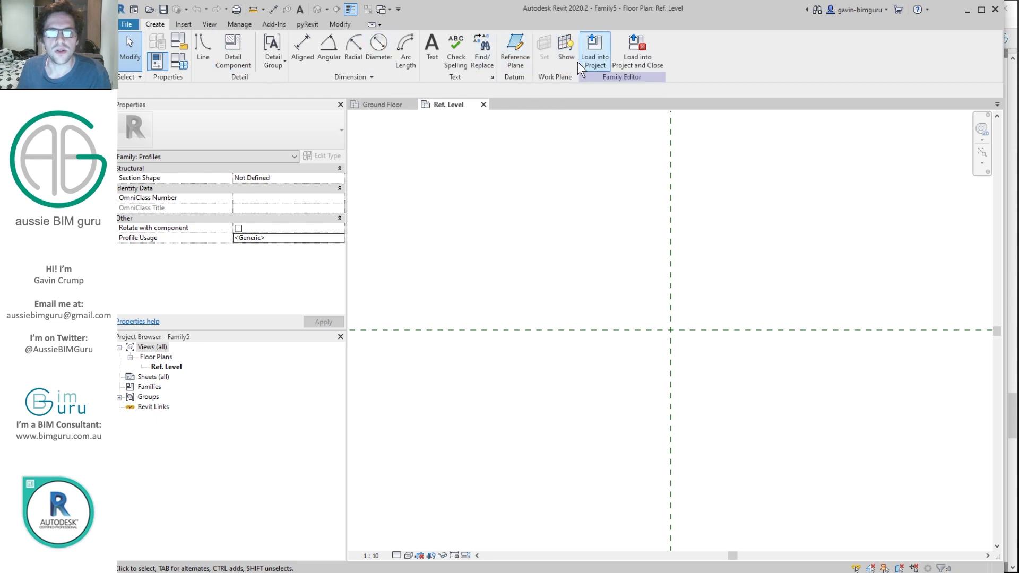
left_click(516, 58)
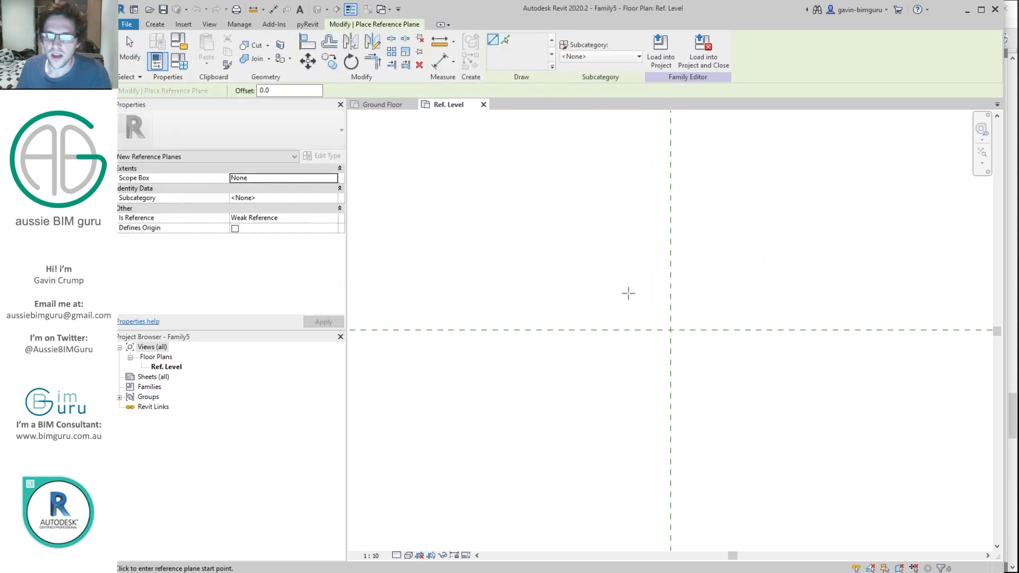
left_click(590, 304)
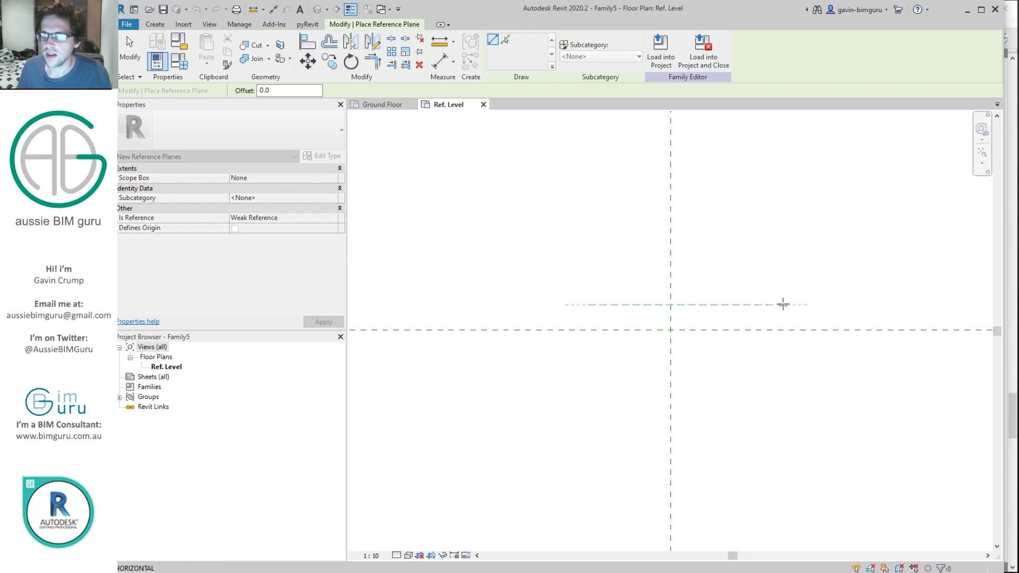
left_click(772, 304)
key("Escape")
key("d")
key("m")
left_click(670, 330)
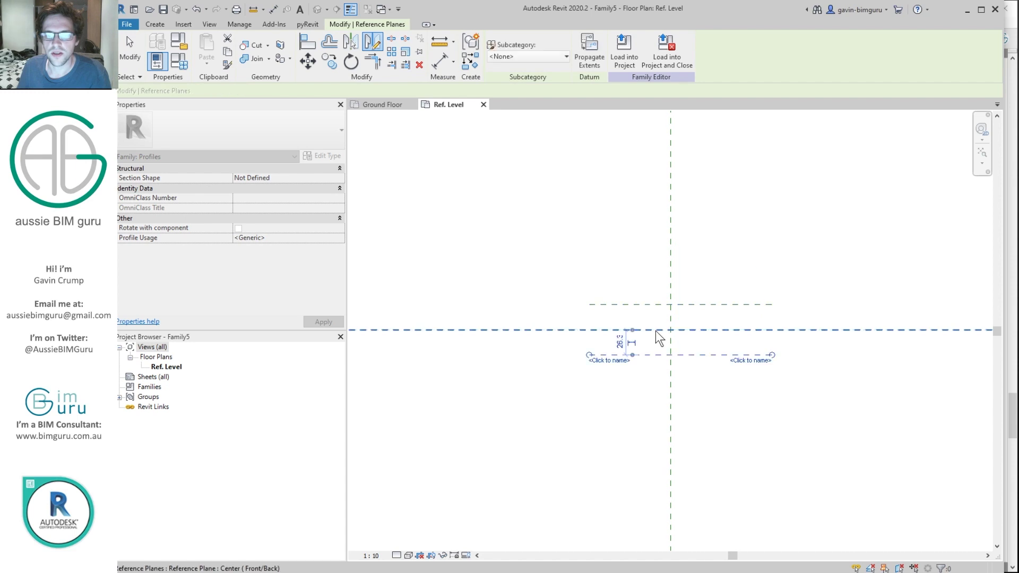
left_click(655, 331)
Copy the upper horizontal reference plane further up, and add another copy 10 mm above the new one.
left_click(706, 305)
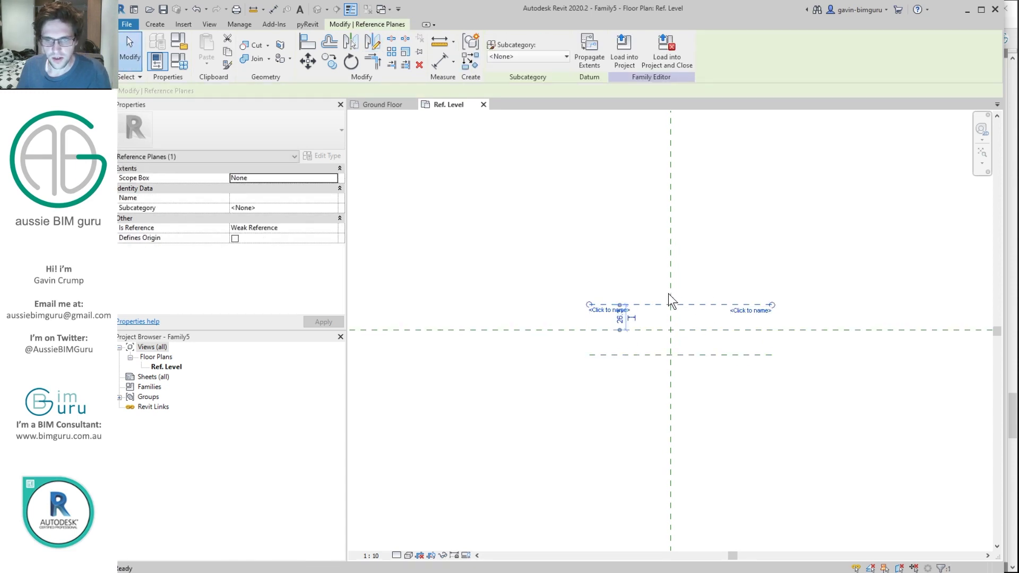
key("c")
key("o")
left_click(670, 305)
left_click(670, 267)
key("c")
key("o")
left_click(671, 267)
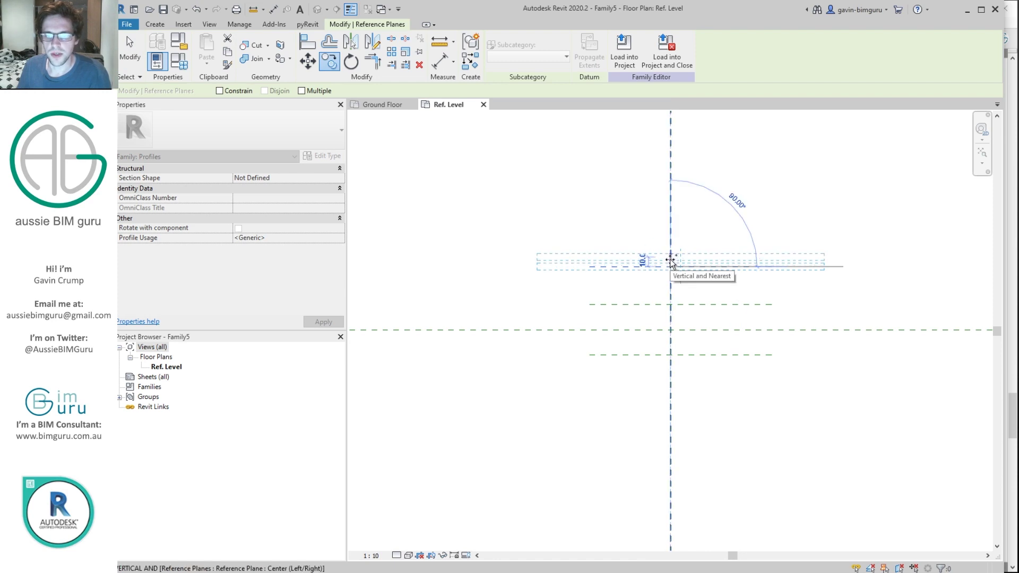
type("10")
key("Return")
Mirror the two uppermost horizontal reference planes about the horizontal centre plane.
left_click_drag(729, 289, 710, 242)
key("c")
key("o")
left_click(628, 330)
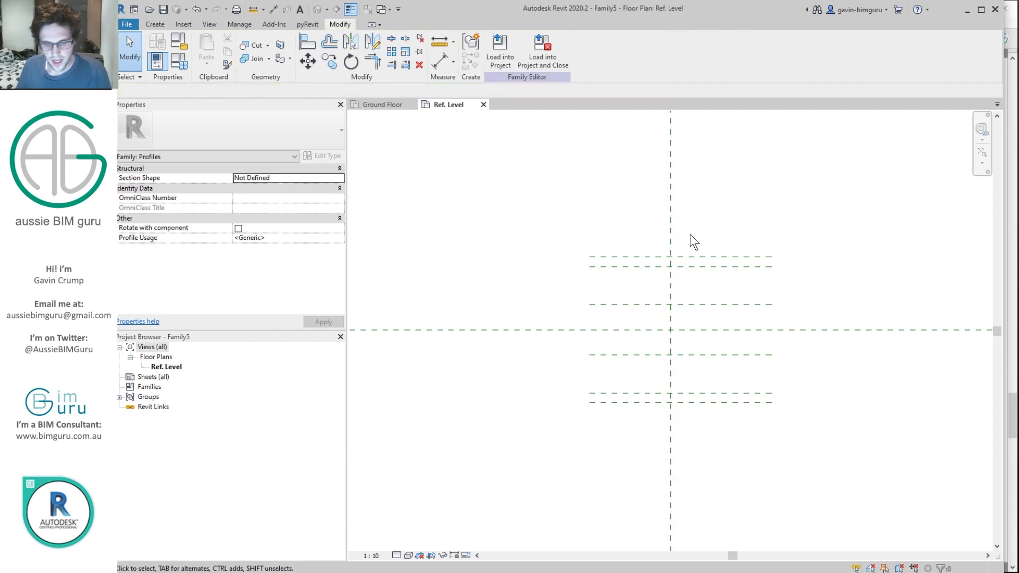
Draw a vertical reference plane a short distance left of the vertical centre plane, crossing all the horizontal planes.
key("r")
key("p")
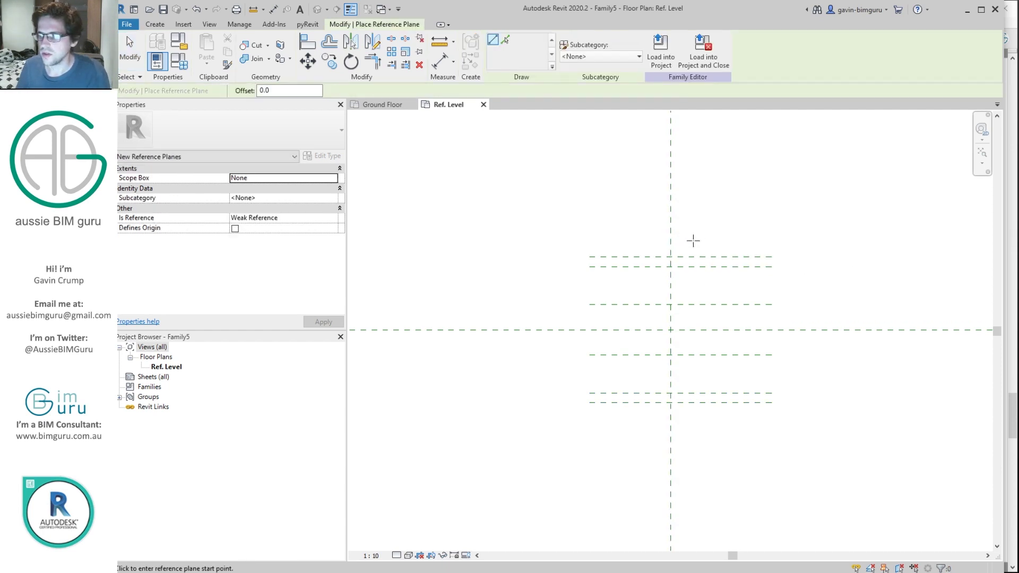
left_click(661, 222)
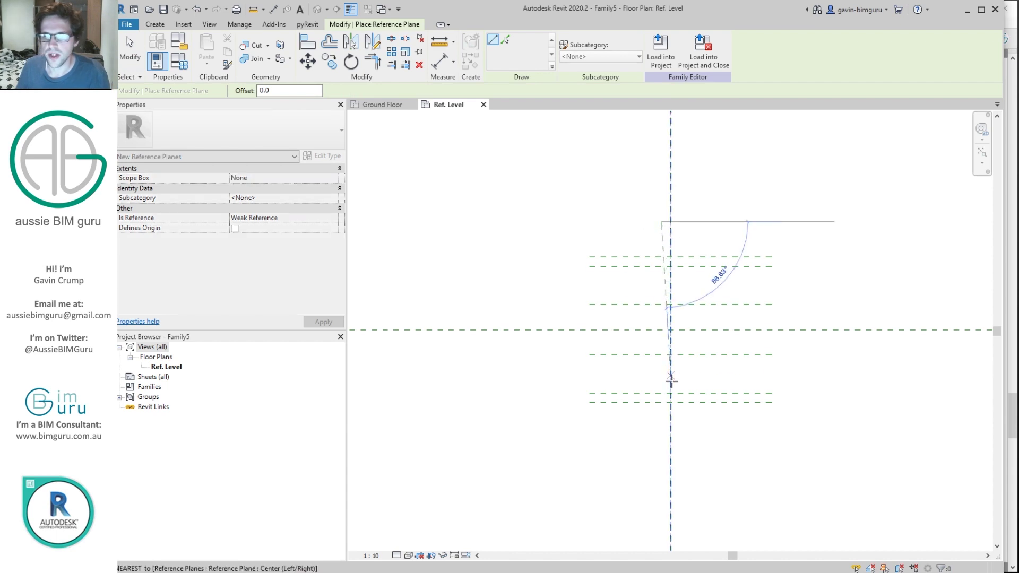
left_click(662, 435)
key("Escape")
Copy the new vertical reference plane to about 40 mm right of the vertical centre plane.
left_click(662, 371)
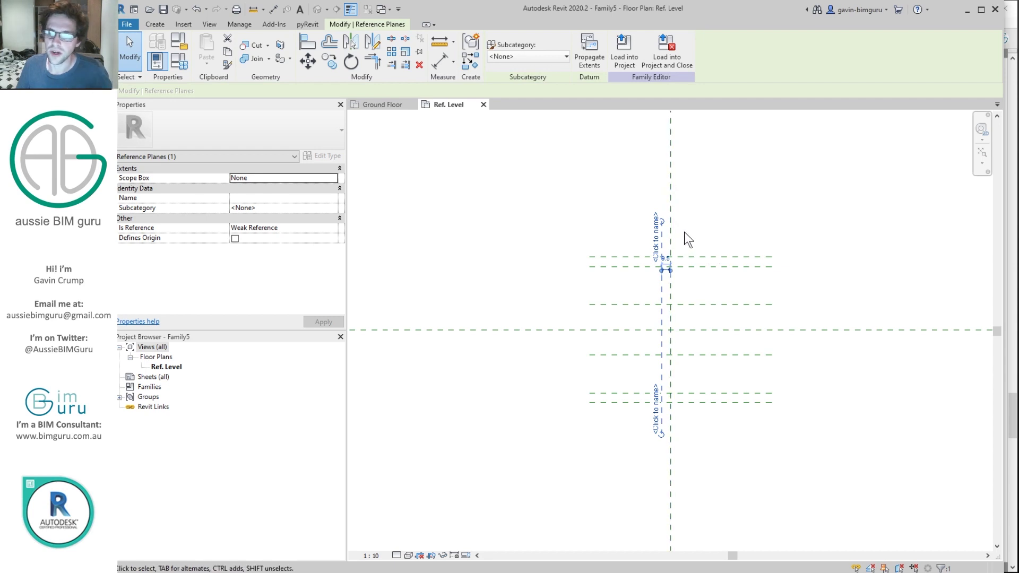
key("c")
key("o")
left_click(662, 238)
left_click(710, 239)
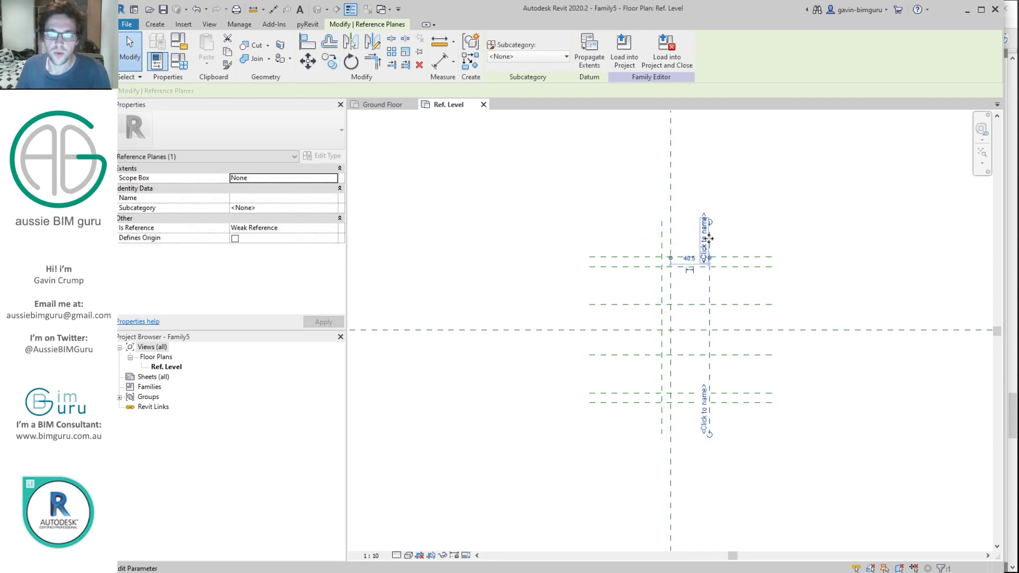
Copy the right-hand vertical reference plane 3 mm to the left.
scroll(710, 252, "up", 3)
key("c")
key("o")
left_click(713, 242)
type("2")
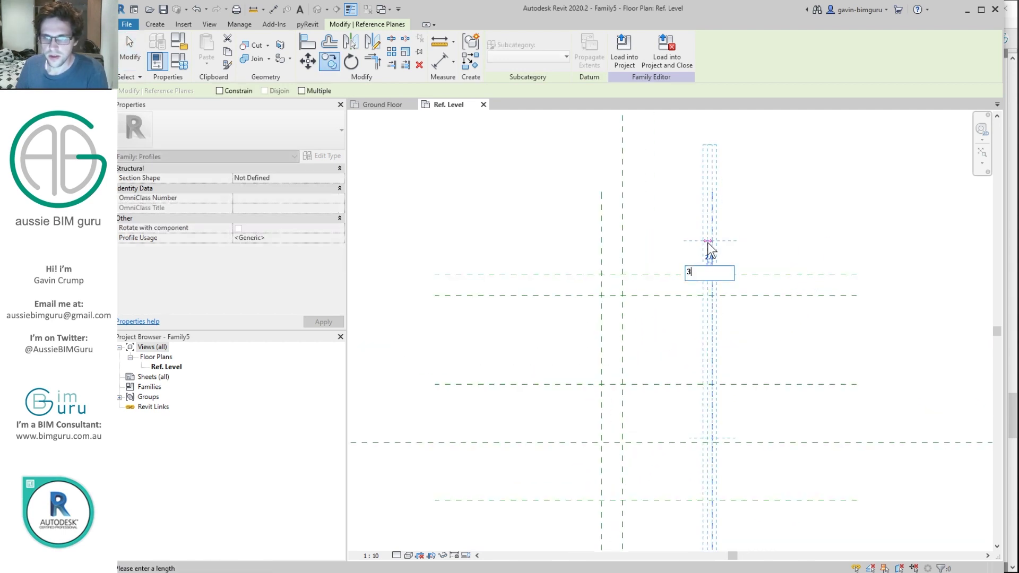
key("Return")
key("Escape")
scroll(660, 289, "down", 3)
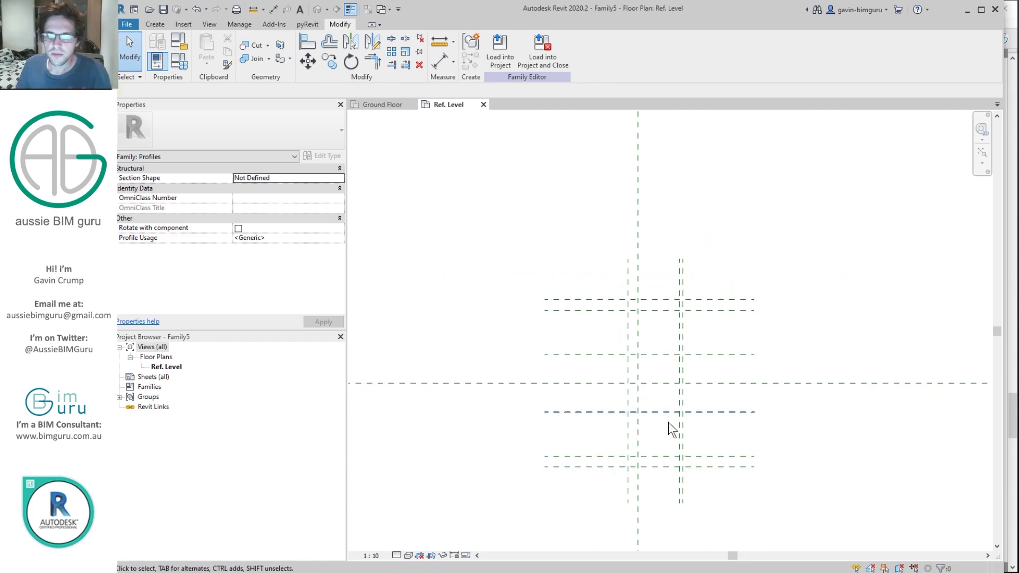
Copy the rightmost vertical reference plane 15 mm to the right.
left_click(686, 291)
key("c")
key("o")
left_click(686, 291)
type("15")
key("Return")
left_click(727, 275)
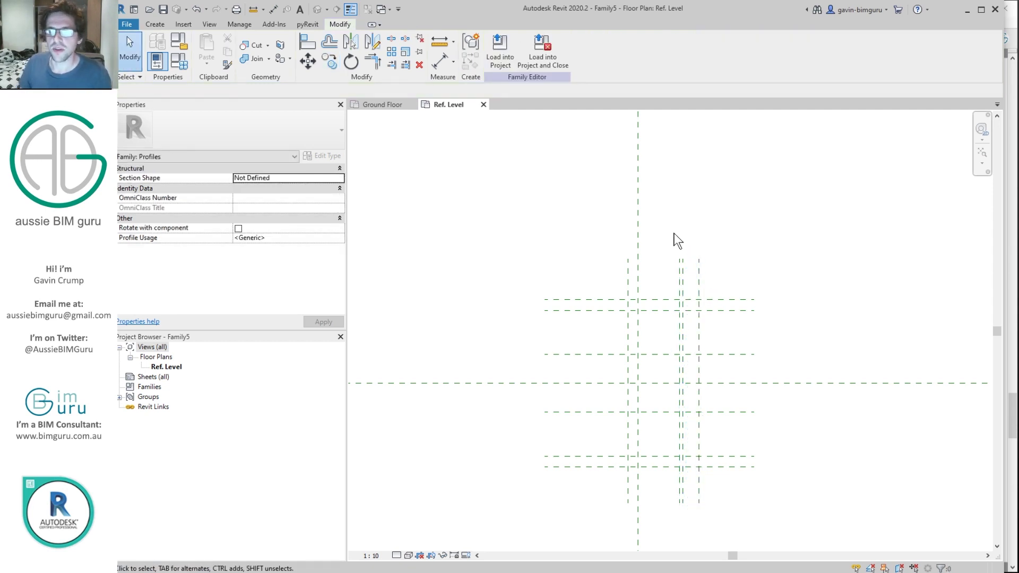
Select both centre reference planes and check their Defines Origin setting.
left_click(639, 216)
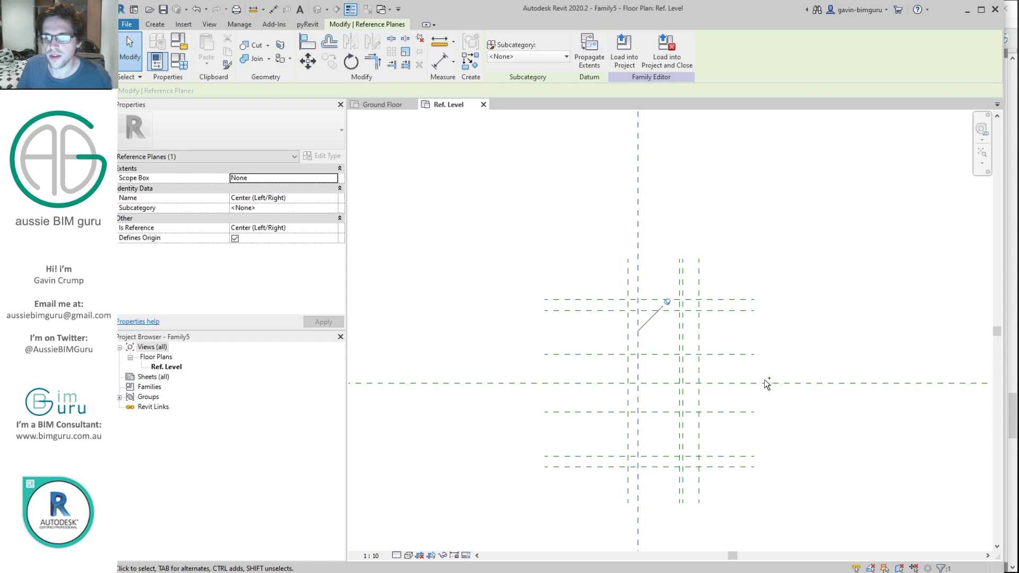
left_click(774, 383, "ctrl")
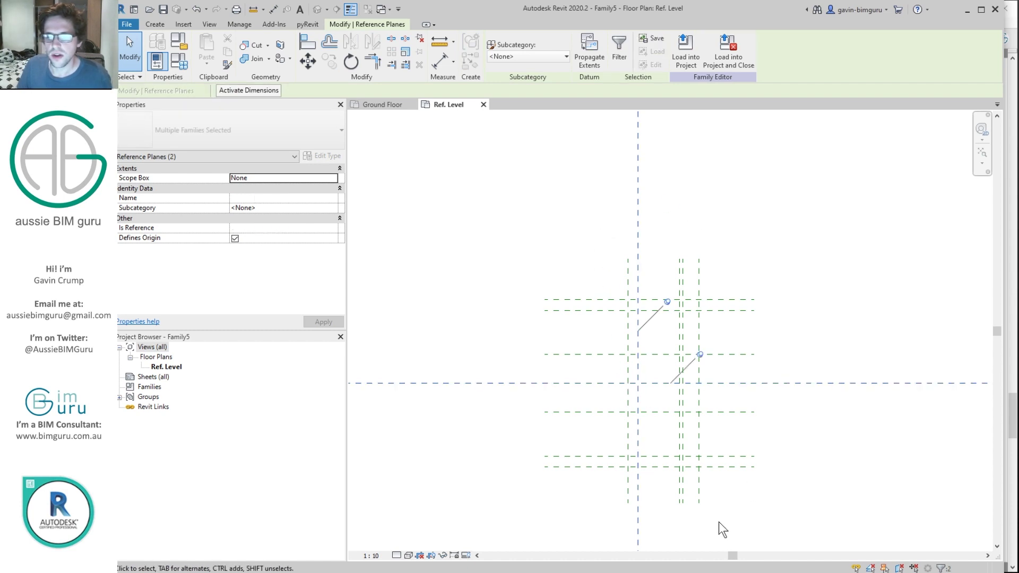
left_click(778, 253)
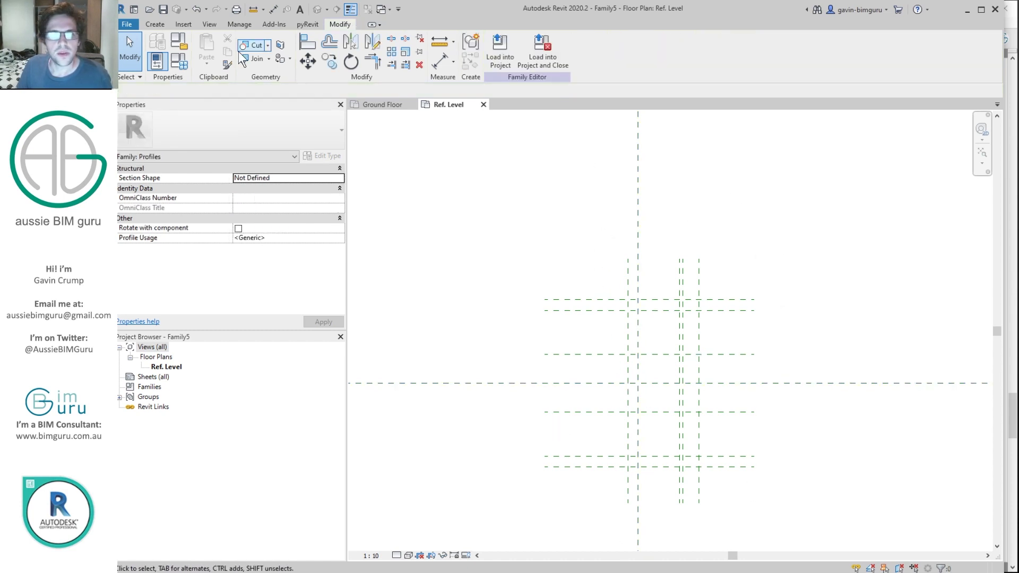
Draw chained profile lines for the top edge and the stepped right side with its middle projection, loosely following the reference planes.
left_click(154, 26)
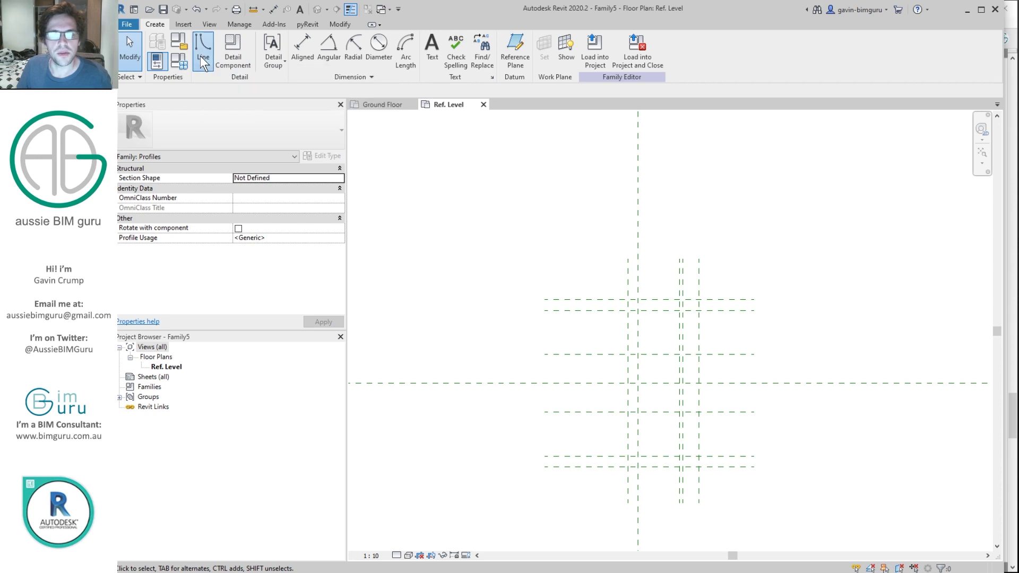
left_click(200, 56)
scroll(637, 306, "up", 3)
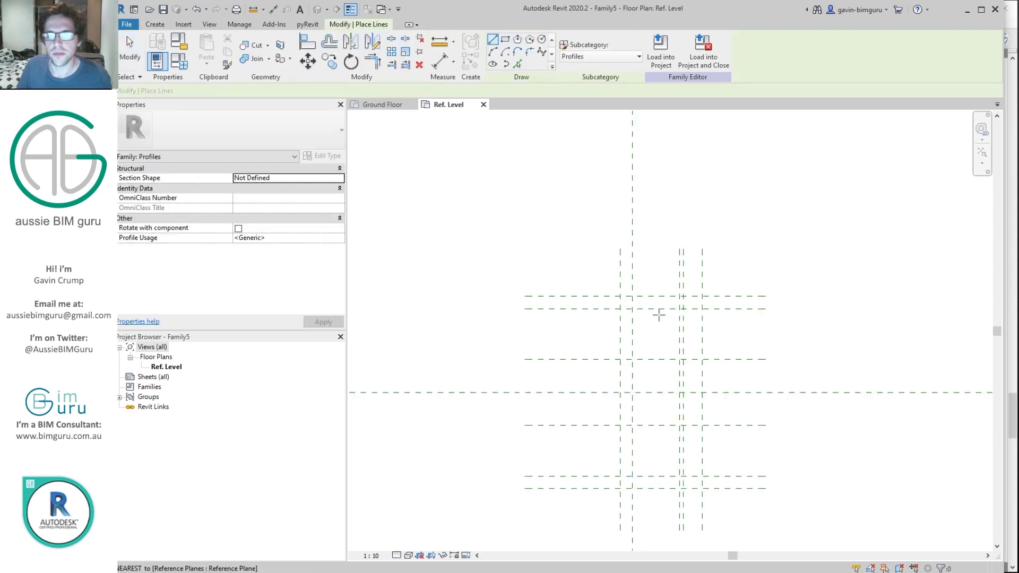
left_click(608, 290)
scroll(607, 290, "up", 2)
left_click(776, 291)
scroll(781, 392, "down", 3)
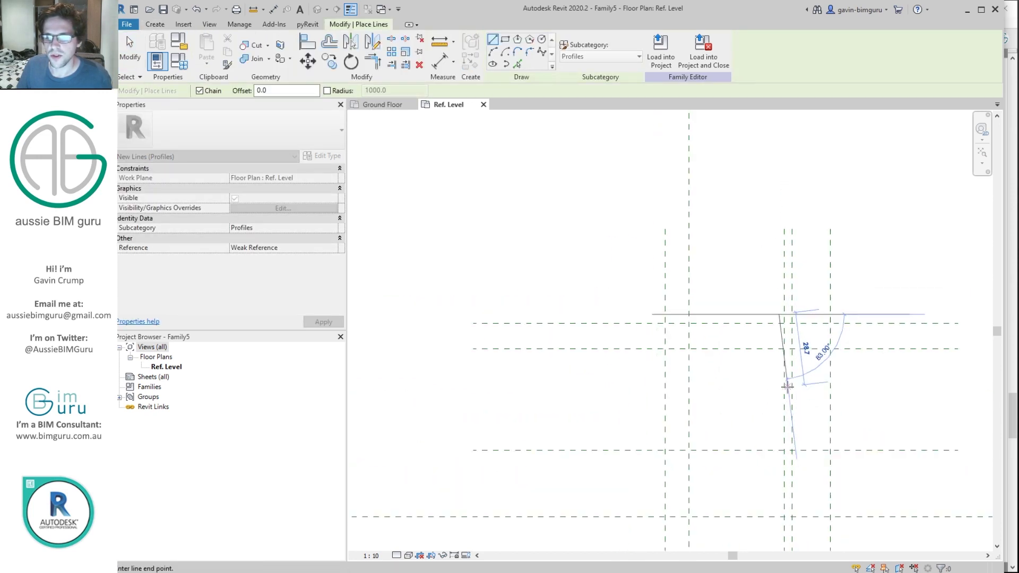
left_click(782, 424)
left_click(824, 423)
middle_click_drag(835, 455, 809, 302)
scroll(804, 319, "up", 2)
left_click(803, 384)
left_click(769, 385)
left_click(770, 489)
Continue the profile lines along the bottom and the recessed left side with two lips, closing the loop at the upper-left corner.
left_click(636, 488)
left_click(636, 452)
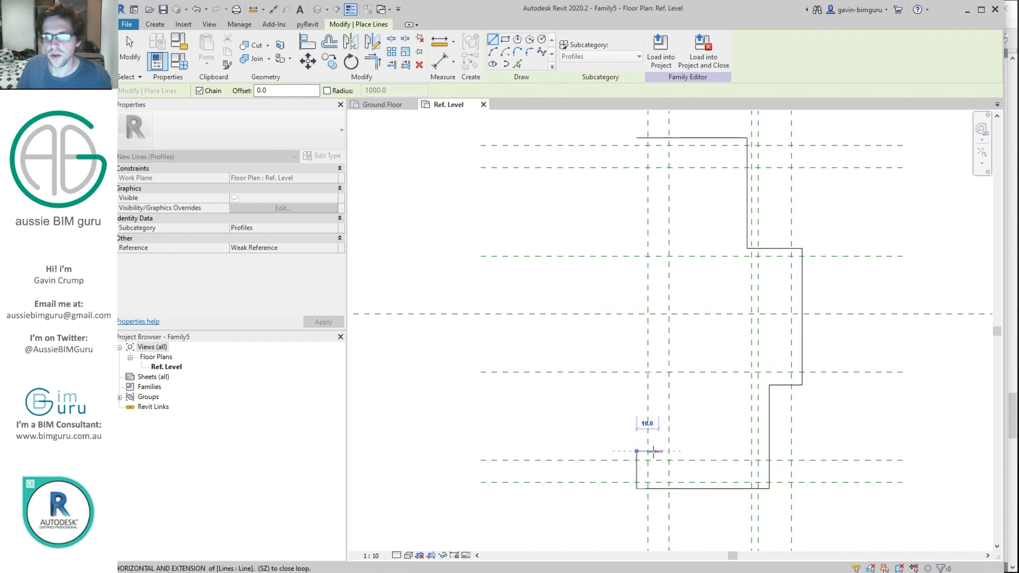
left_click(681, 452)
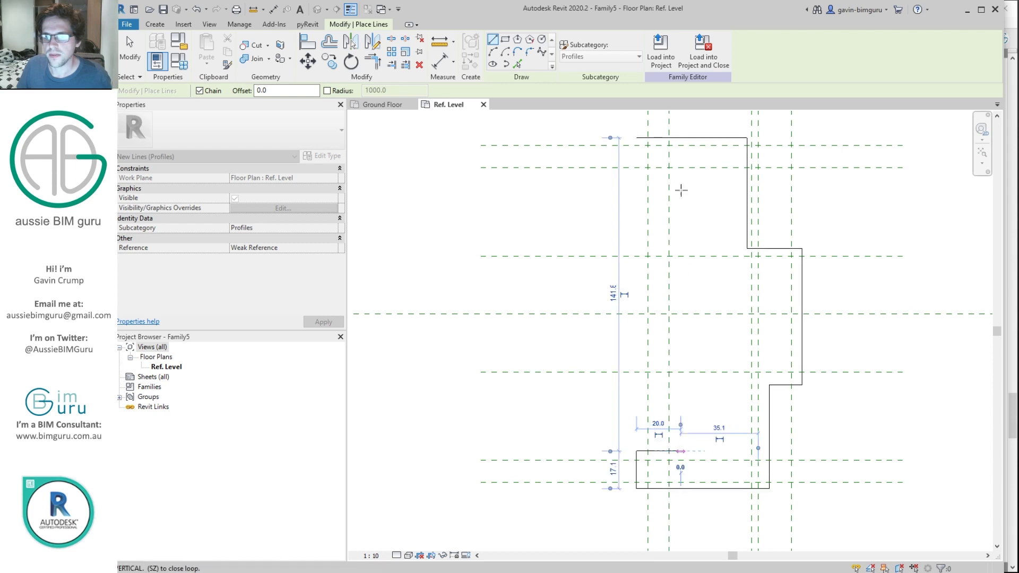
left_click(681, 153)
left_click(637, 153)
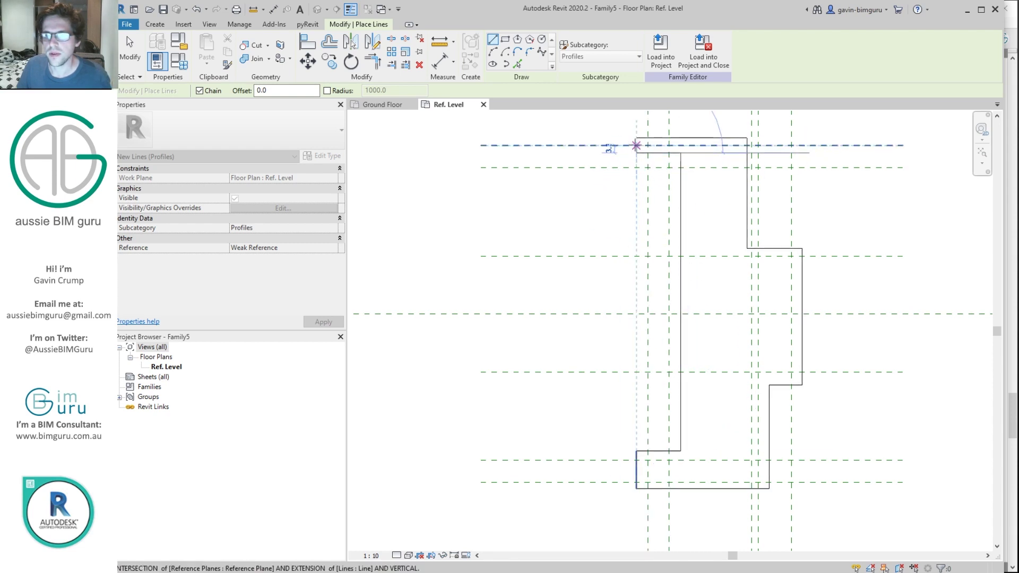
left_click(636, 145)
key("Escape")
key("Escape")
scroll(604, 185, "down", 2)
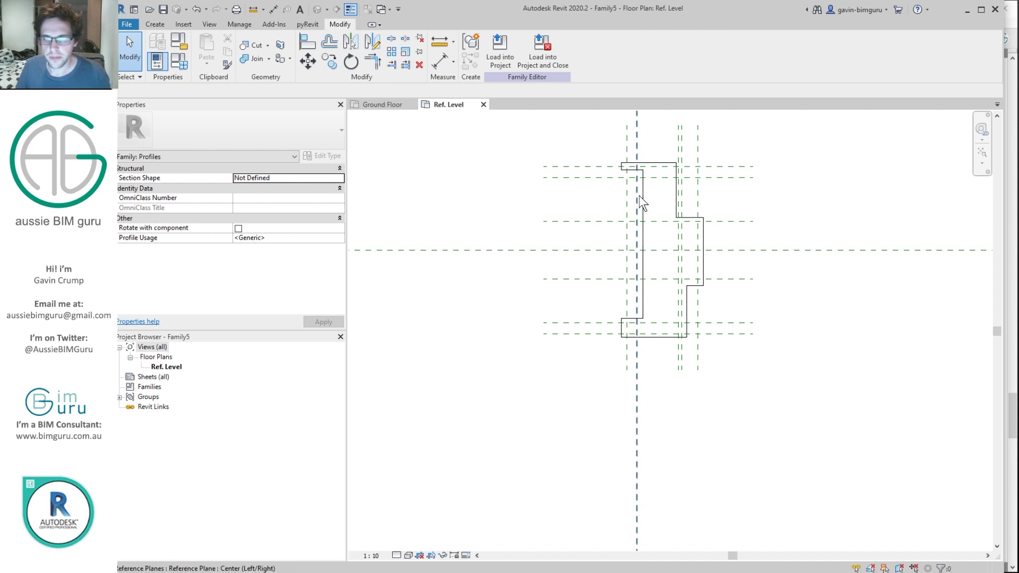
Align the inner left edge to the vertical centre plane and the upper-left lip's underside and end to their nearest reference planes.
key("a")
key("l")
scroll(639, 194, "up", 2)
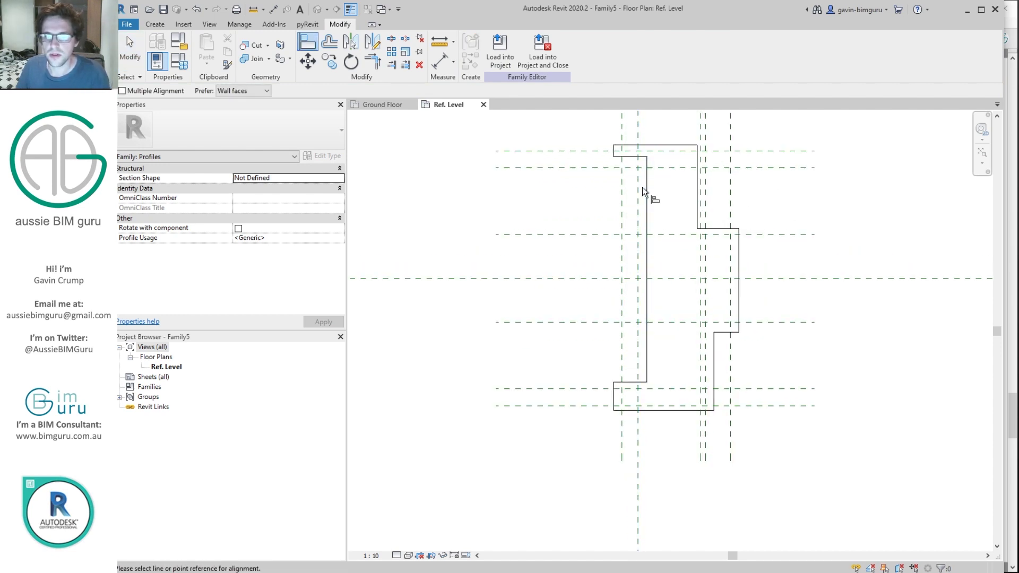
left_click(645, 192)
left_click(600, 168)
left_click(631, 157)
left_click(673, 154)
left_click(622, 189)
left_click(613, 157)
Align the profile's top edge to the topmost reference plane and lock the upper right edge to the left plane of the 3 mm pair.
left_click(603, 151)
left_click(673, 146)
left_click(702, 139)
left_click(698, 170)
left_click(684, 267)
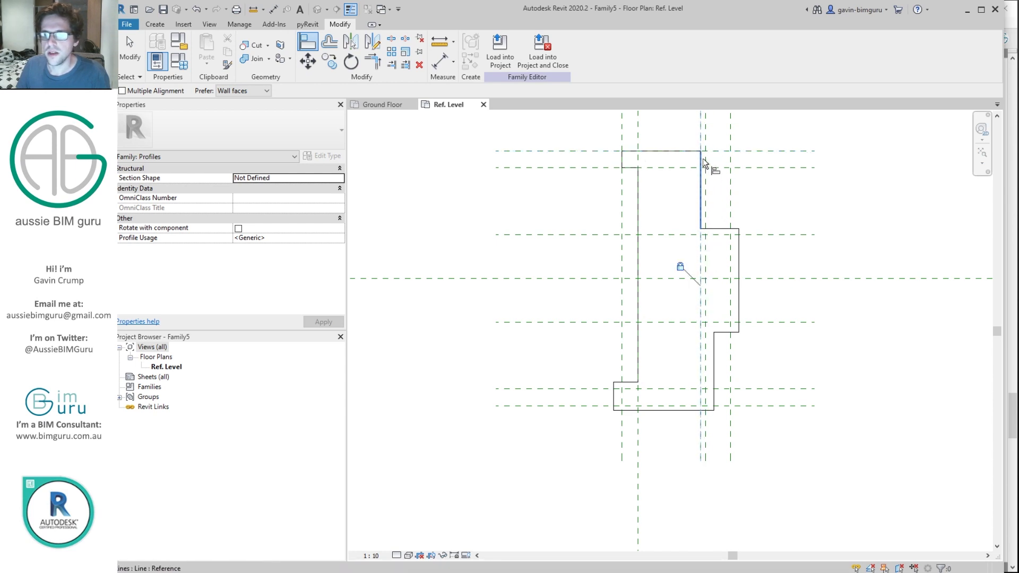
Align the top, outer and bottom edges of the profile's right-hand projection to their nearest reference planes.
scroll(712, 162, "up", 3)
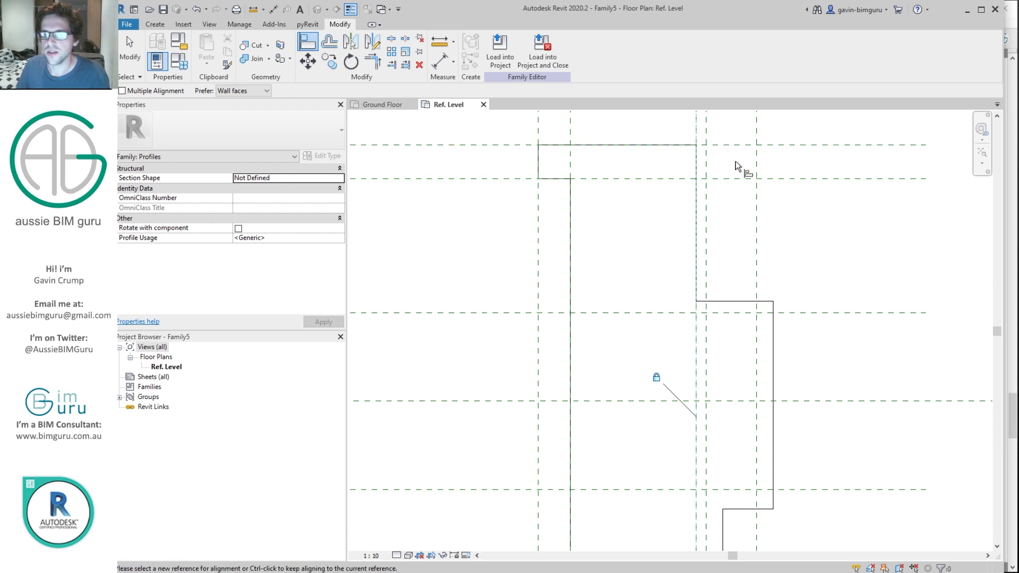
scroll(733, 181, "down", 2)
left_click(742, 260)
left_click(747, 232)
left_click(759, 282)
left_click(740, 396)
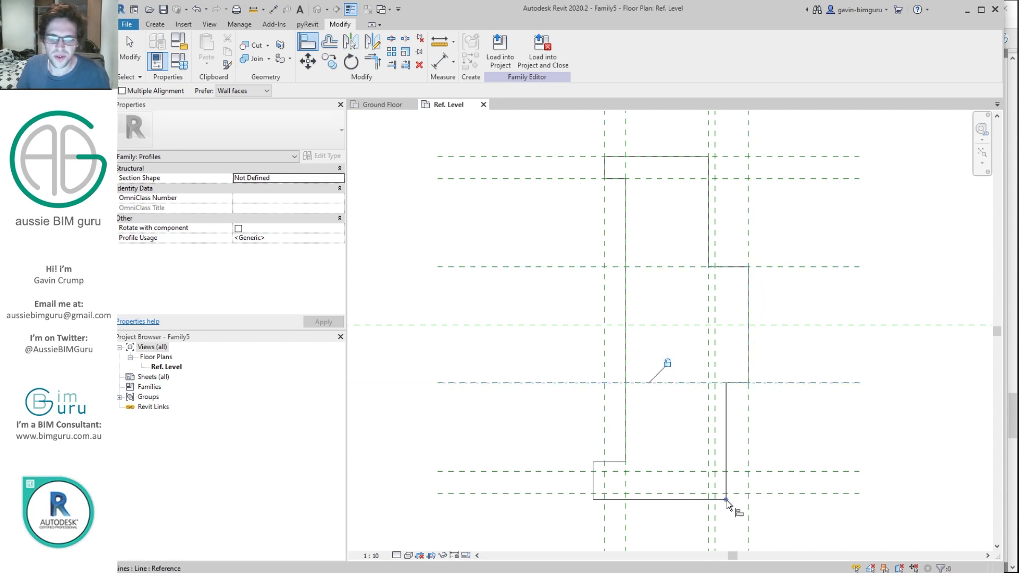
Align the profile's lower right edge to the left plane of the 3 mm pair and its bottom edge to the lowest reference plane.
left_click(710, 512)
left_click(727, 438)
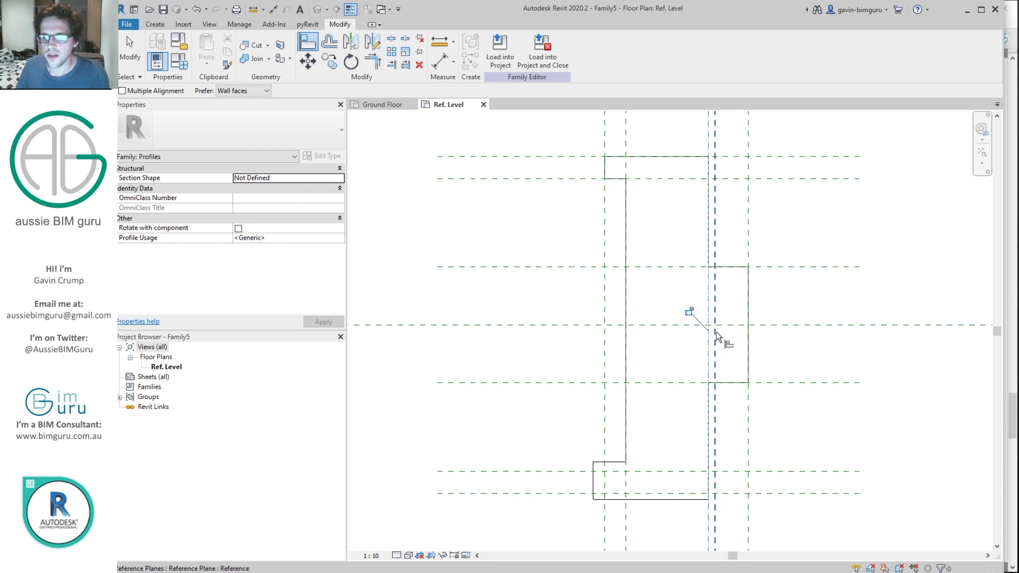
left_click(791, 494)
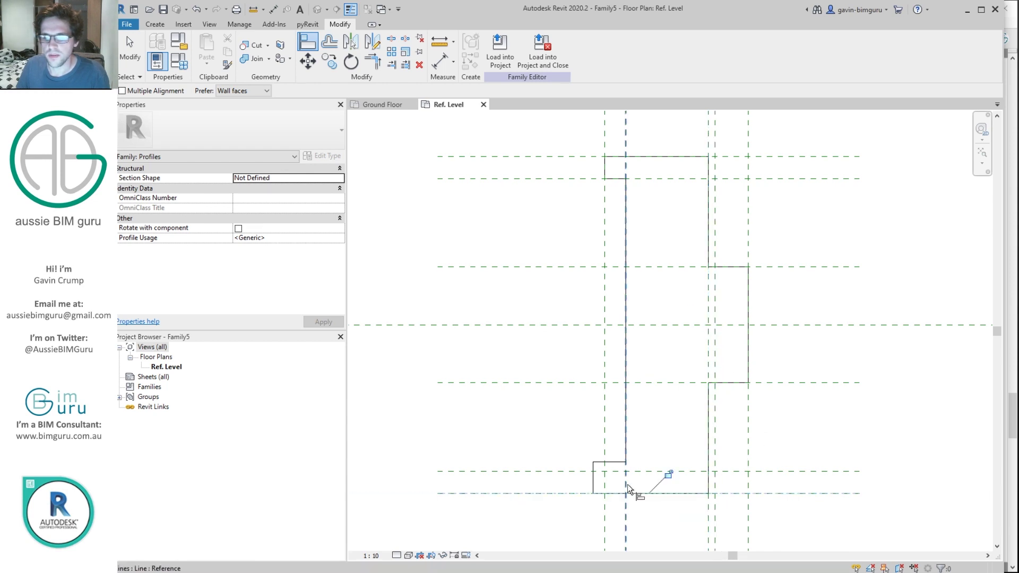
Align and lock the lower-left lip's outer end and upper edge to their nearest reference planes.
left_click(604, 489)
left_click(598, 477)
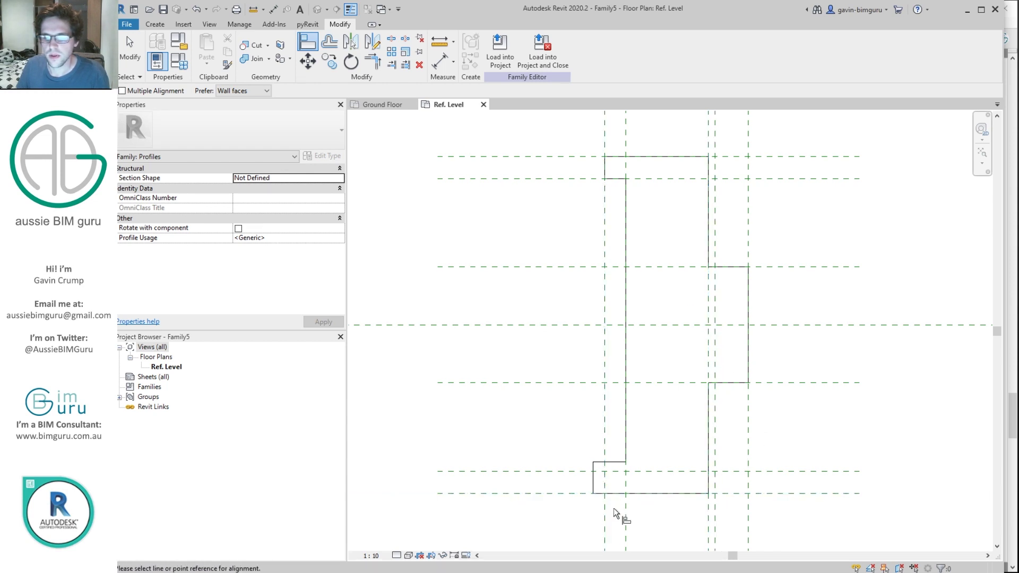
left_click(594, 478)
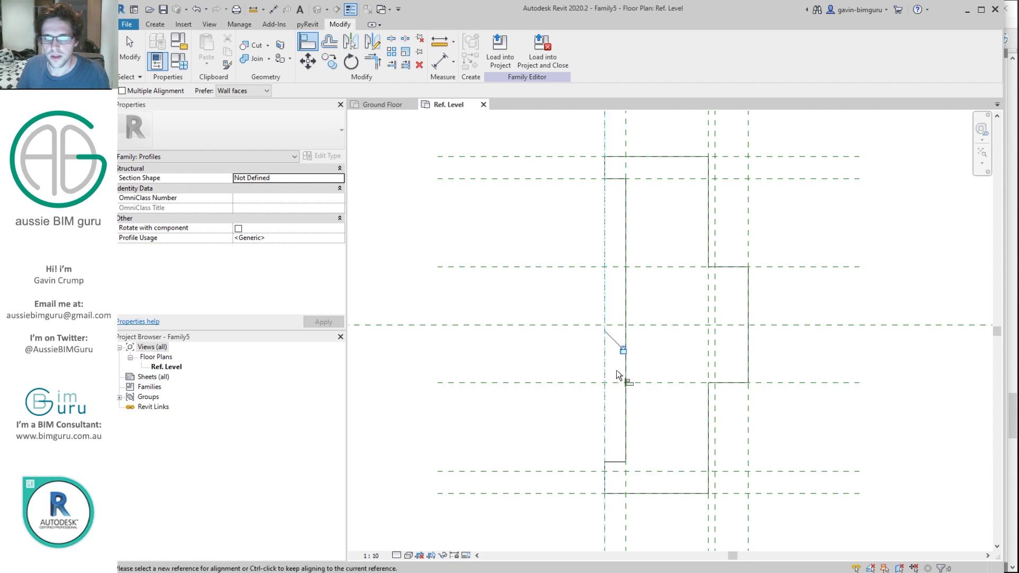
left_click(581, 472)
left_click(611, 462)
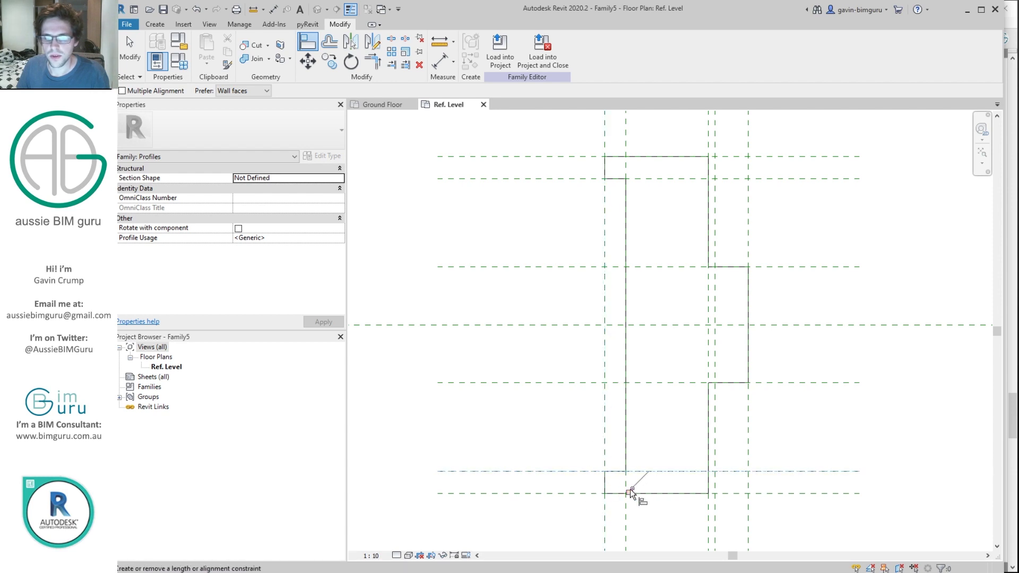
scroll(710, 427, "down", 4)
middle_click_drag(815, 342, 681, 319)
key("Escape")
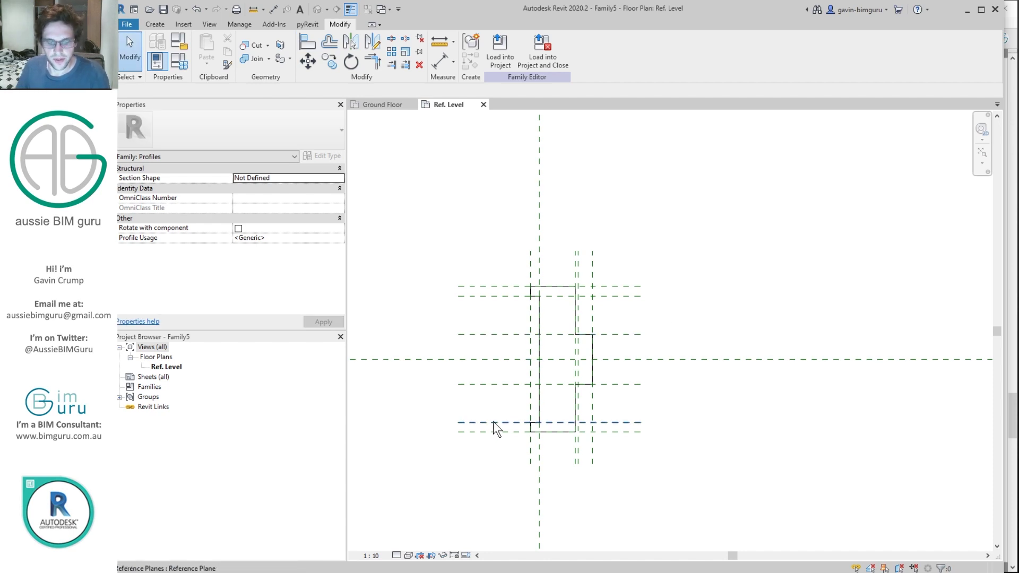
scroll(494, 421, "up", 2)
key("d")
key("i")
left_click(521, 423)
left_click(524, 439)
left_click(525, 438)
key("Escape")
key("Escape")
Set the view scale to 1:2.
left_click(371, 555)
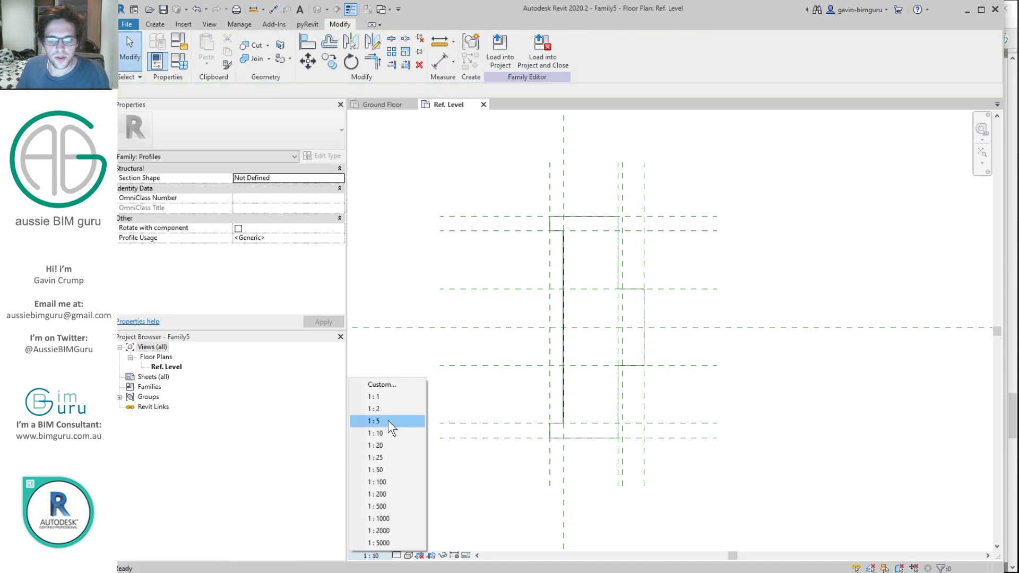
left_click(390, 409)
scroll(525, 425, "up", 2)
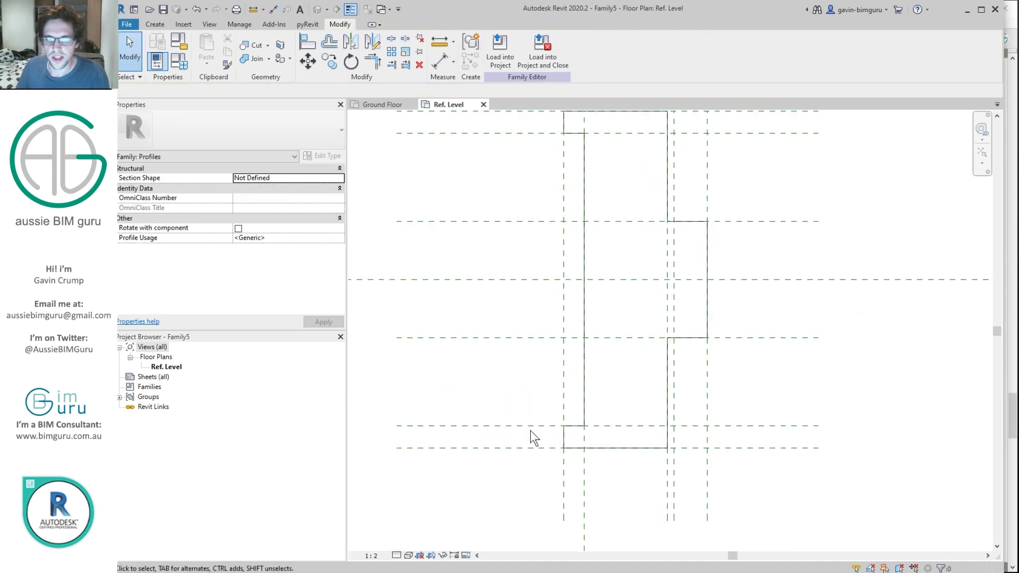
Dimension the vertical thickness of the lower-left and upper-left lips between their reference planes.
key("d")
key("i")
left_click(533, 425)
left_click(528, 446)
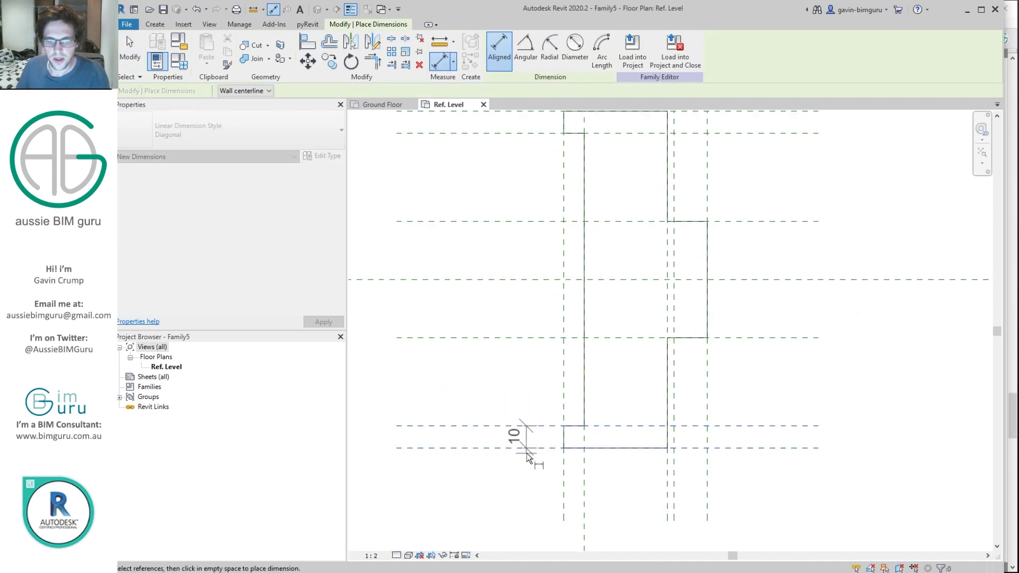
left_click(519, 375)
scroll(525, 377, "down", 2)
left_click(520, 224)
left_click(515, 236)
left_click(518, 214)
key("Escape")
key("Escape")
Label both lip thickness dimensions with a new type parameter named Trim projection V.
scroll(531, 228, "up", 2)
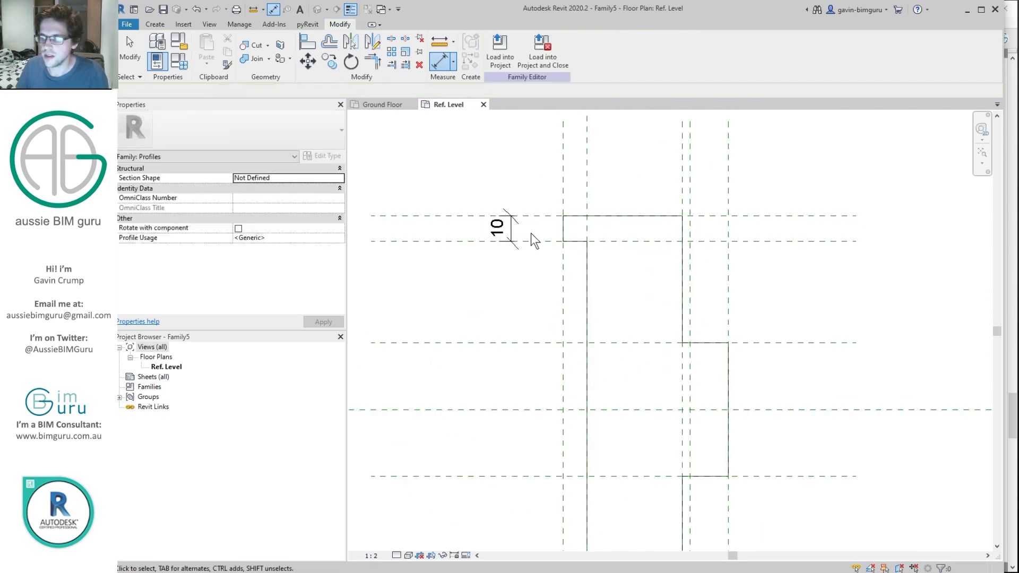
left_click(508, 239)
scroll(507, 240, "down", 4)
left_click(508, 445, "ctrl")
scroll(517, 467, "up", 5)
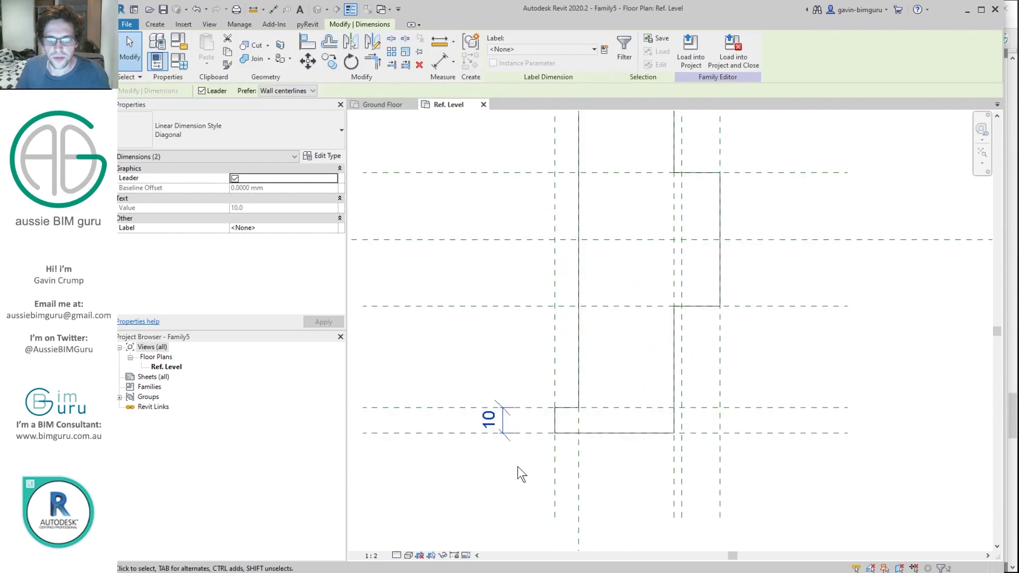
left_click(604, 49)
type("Trim projection V")
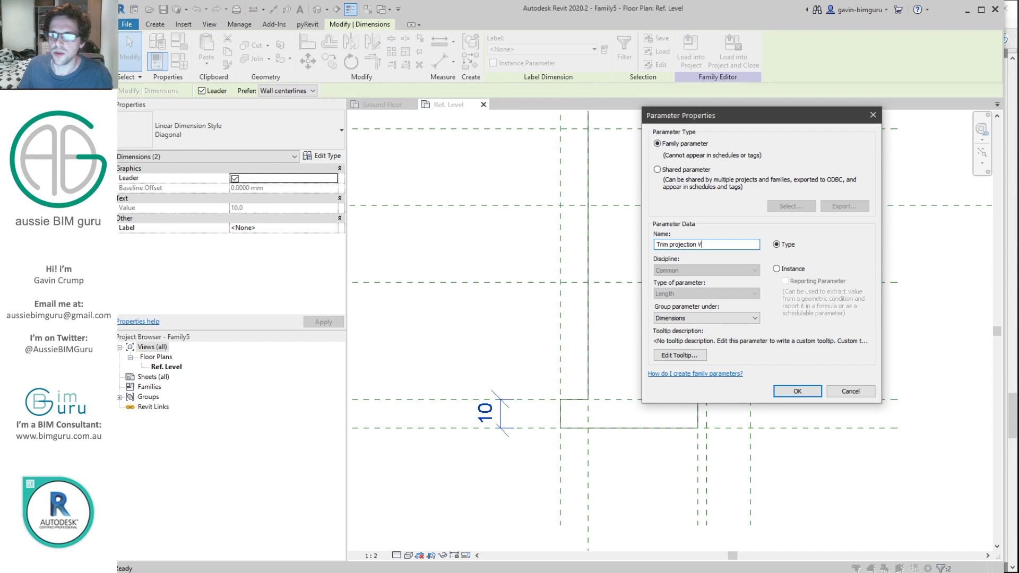
key("ctrl+a")
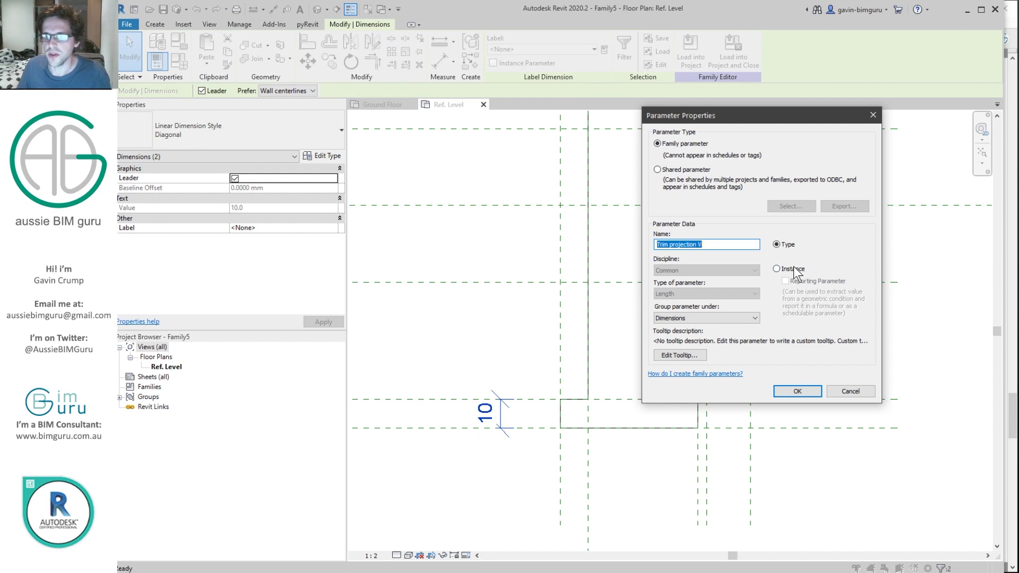
left_click(800, 390)
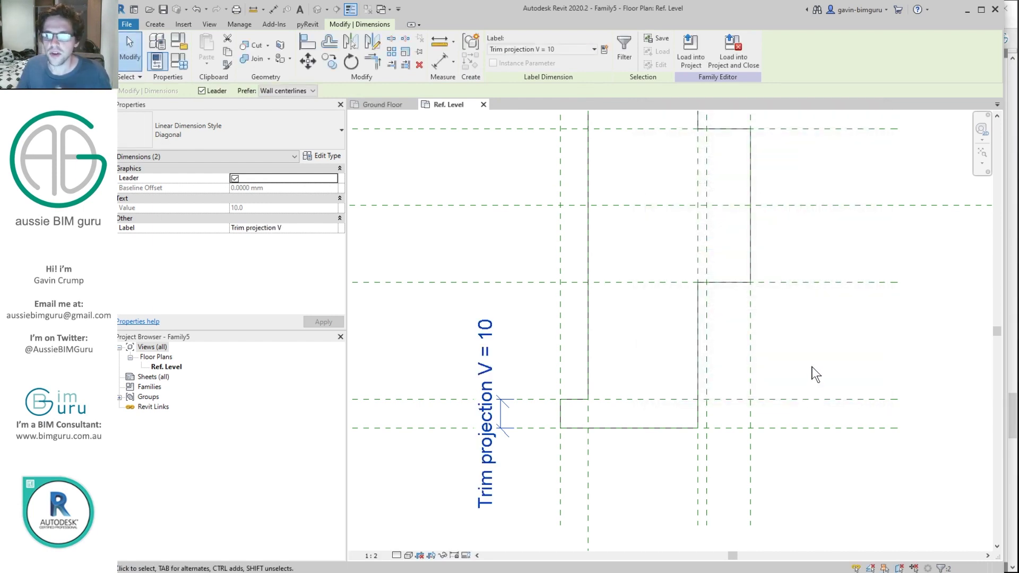
left_click(814, 365)
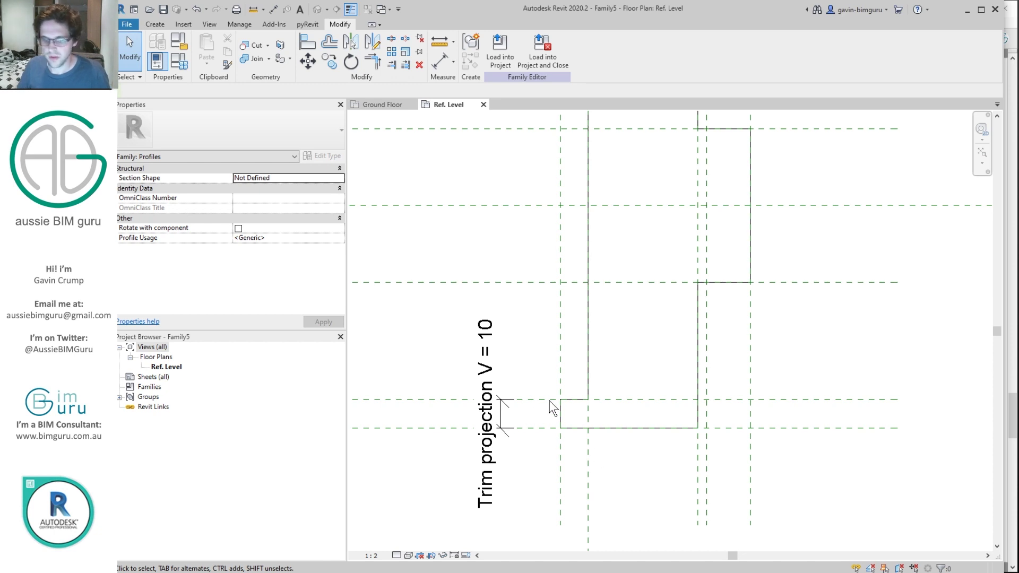
Dimension the lips' horizontal projection between the outermost left reference plane and the vertical centre plane, placing it above the profile.
key("d")
key("i")
left_click(560, 456)
left_click(588, 458)
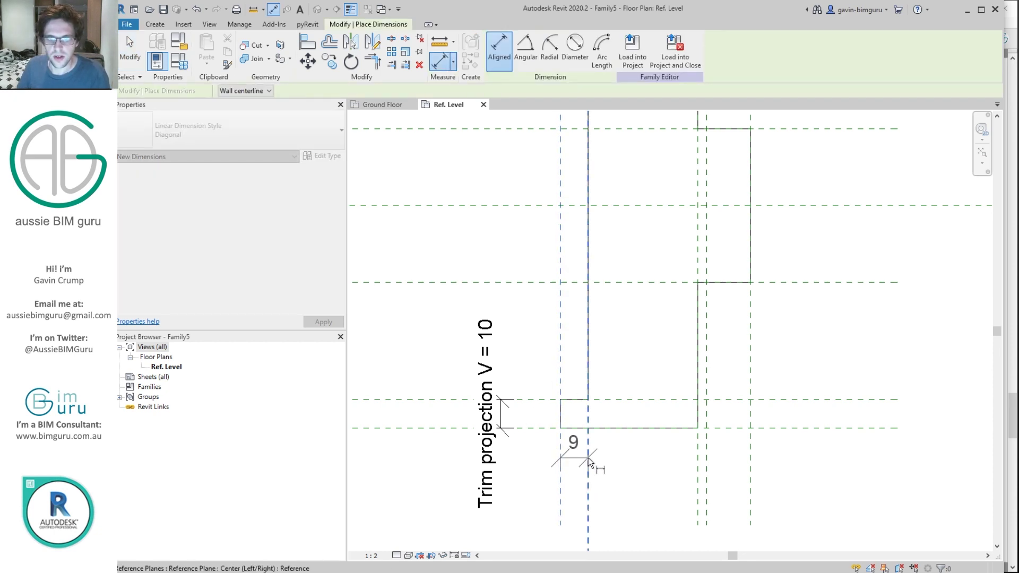
scroll(588, 458, "down", 2)
middle_click_drag(594, 187, 596, 250)
left_click(604, 214)
scroll(607, 215, "up", 1)
key("Escape")
key("Escape")
Label the lips' horizontal projection dimension with a new type parameter named Trim projection H.
left_click(565, 200)
left_click(581, 197)
left_click(572, 204)
left_click(604, 50)
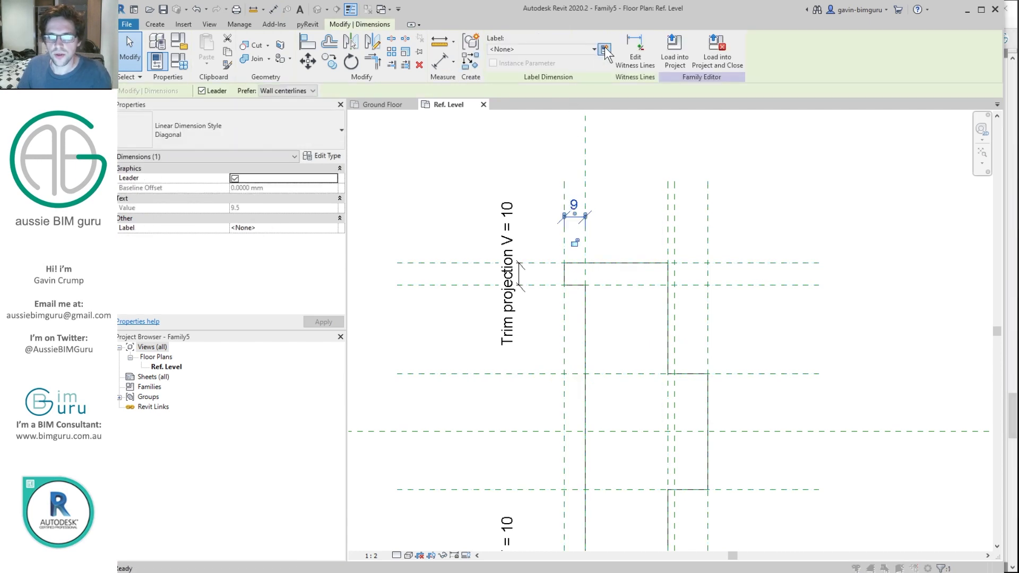
type("Trim projection H")
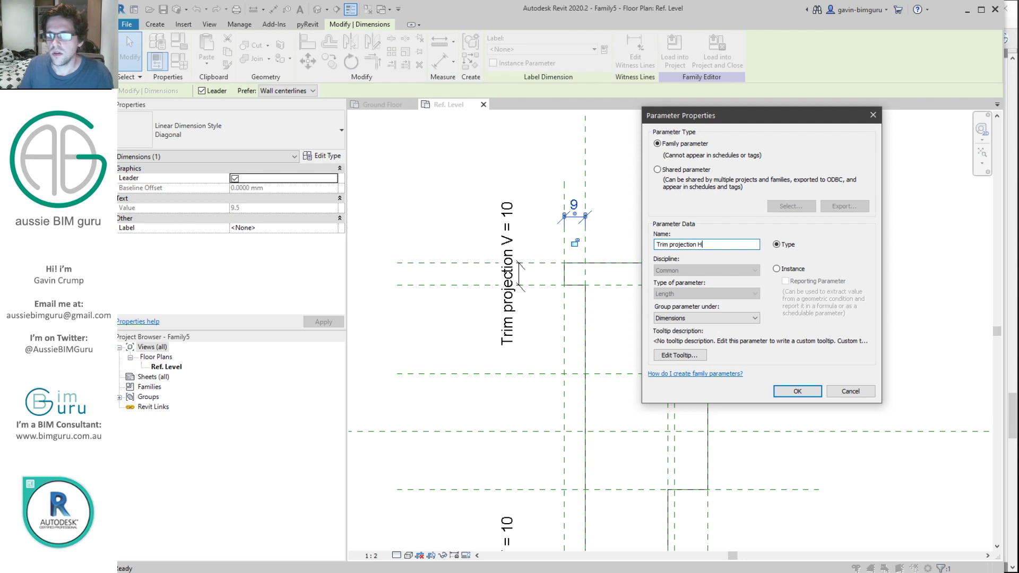
left_click(814, 391)
left_click(868, 322)
Dimension from the vertical centre plane to the right plane of the close pair, and the gap between the pair's two planes.
middle_click_drag(873, 276, 865, 323)
key("d")
key("i")
left_click(577, 204)
left_click(667, 231)
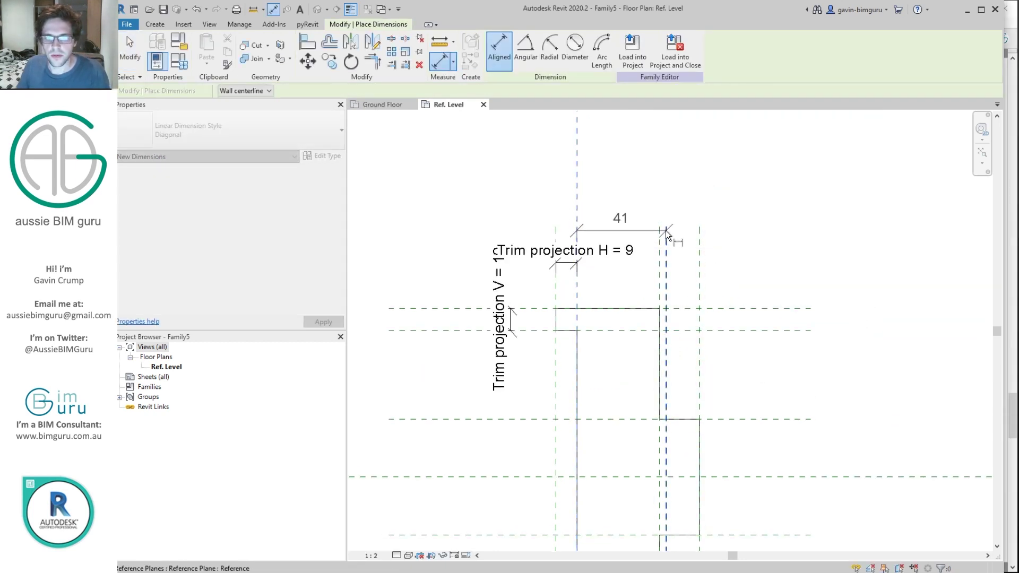
left_click(690, 191)
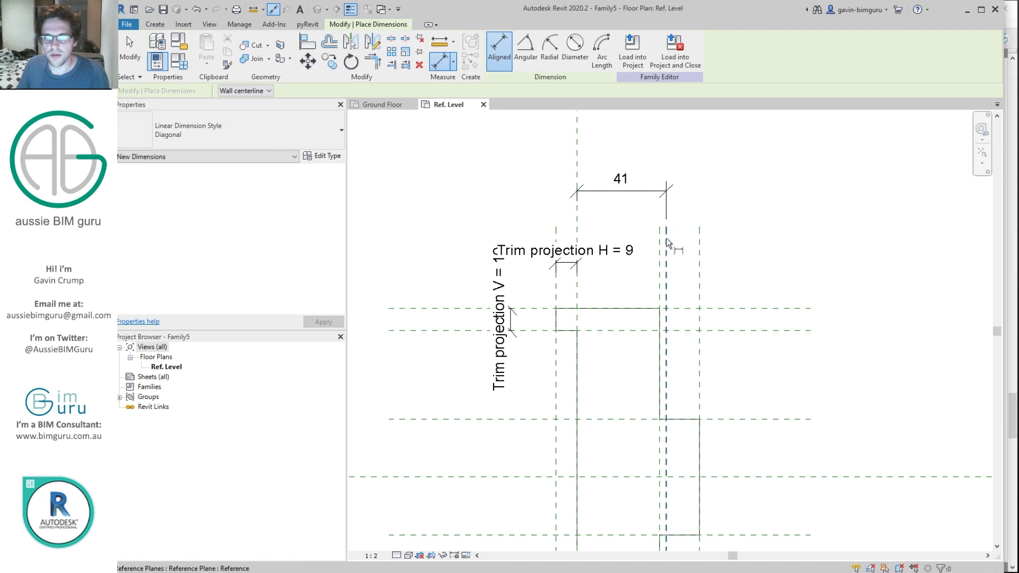
left_click(660, 242)
left_click(681, 261)
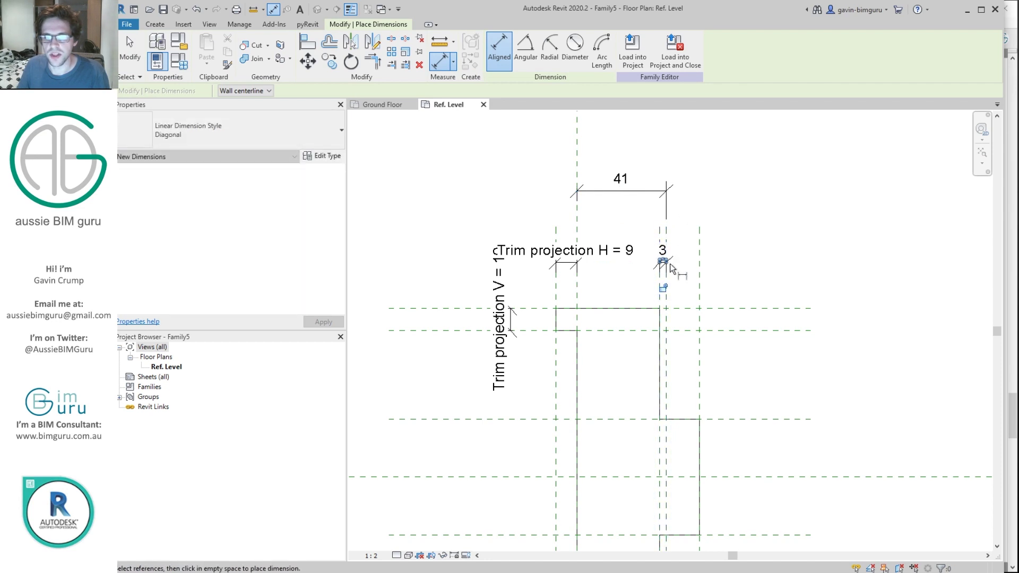
key("Escape")
Label the dimension between the two closely spaced planes with a new type parameter named Hinge gap.
left_click(605, 49)
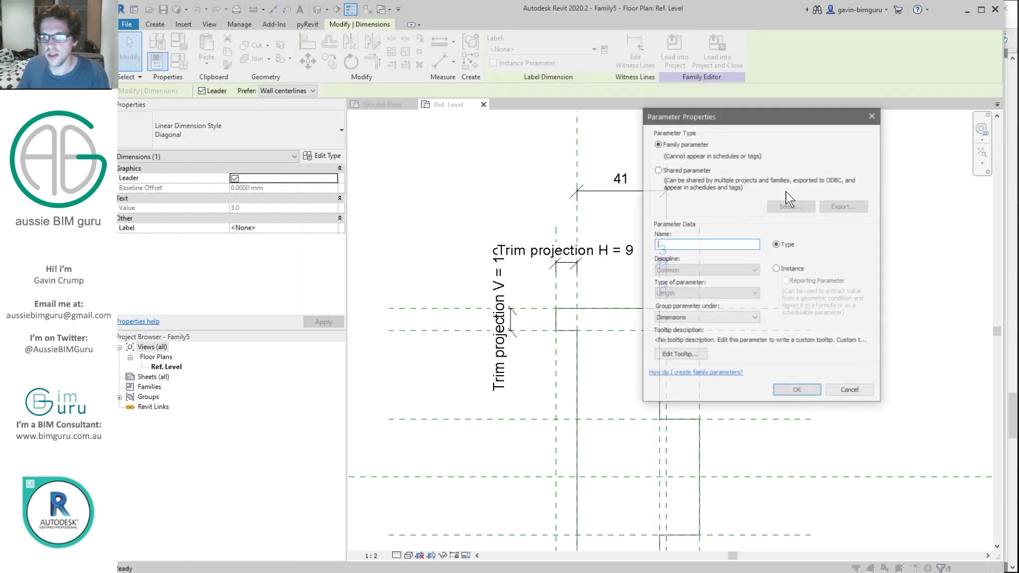
type("hING")
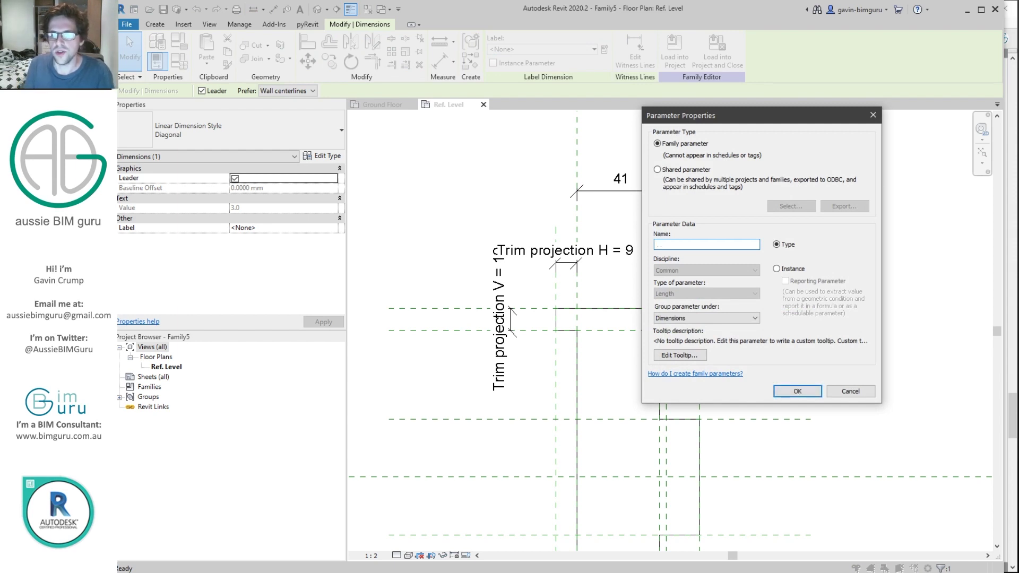
left_click(798, 392)
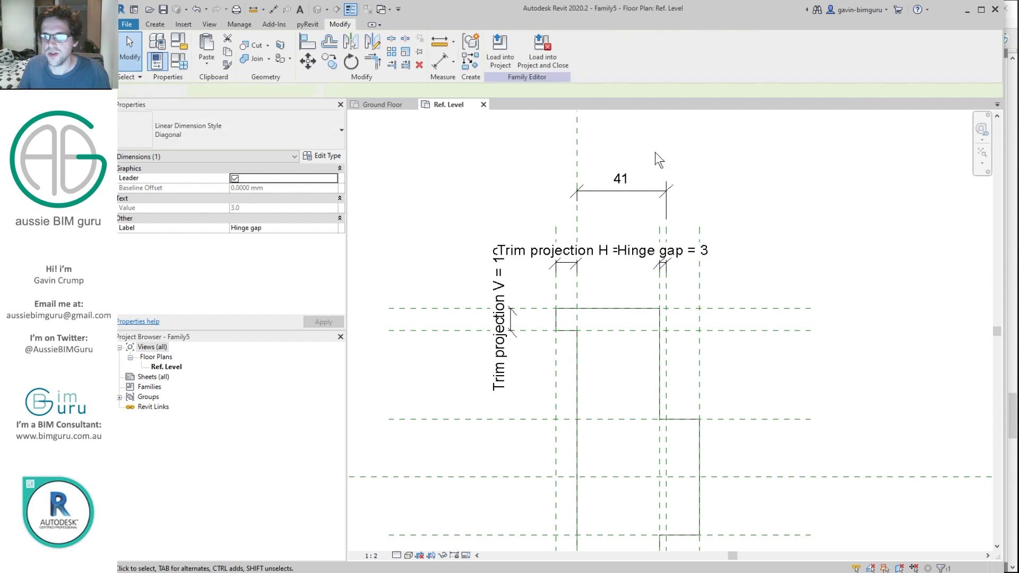
Label the dimension from the vertical centre plane to the close pair's right plane with a new type parameter named Frame width.
left_click(621, 183)
left_click(605, 50)
type("F")
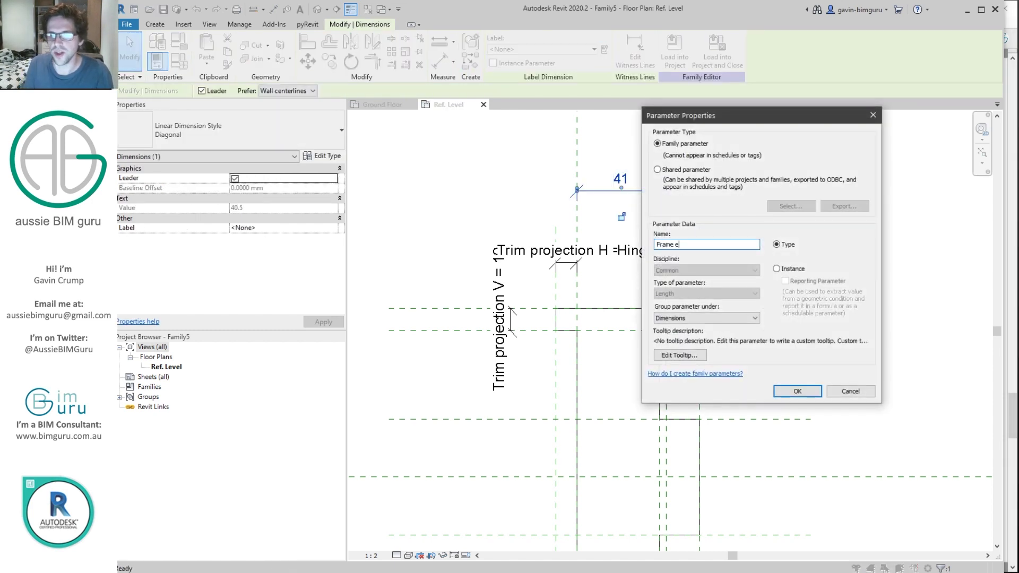
type("rame width")
key("Return")
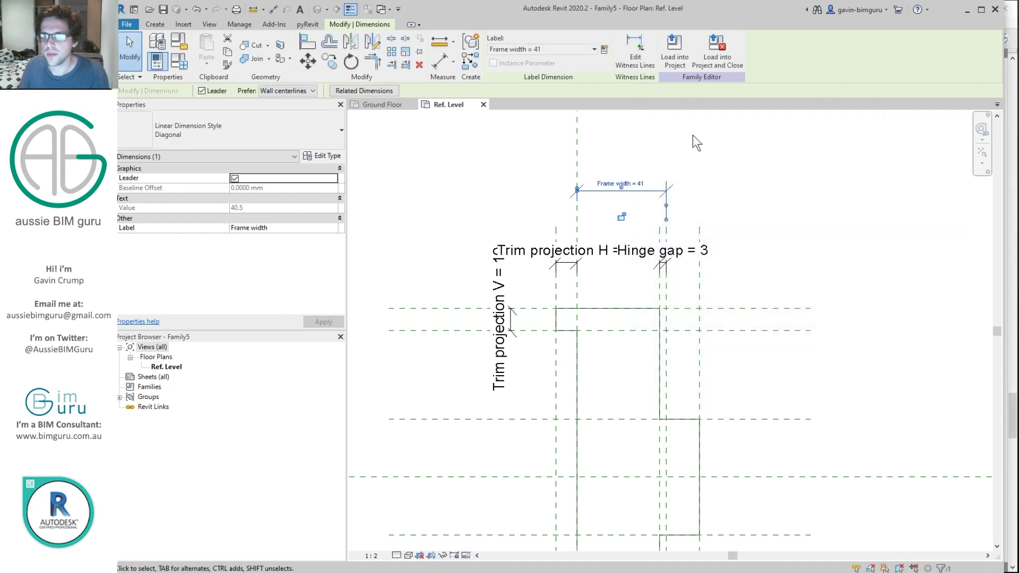
left_click(777, 226)
Dimension from the horizontal centre plane to the inner planes of the upper and lower lips, placing both dimensions beside the profile.
scroll(684, 212, "down", 3)
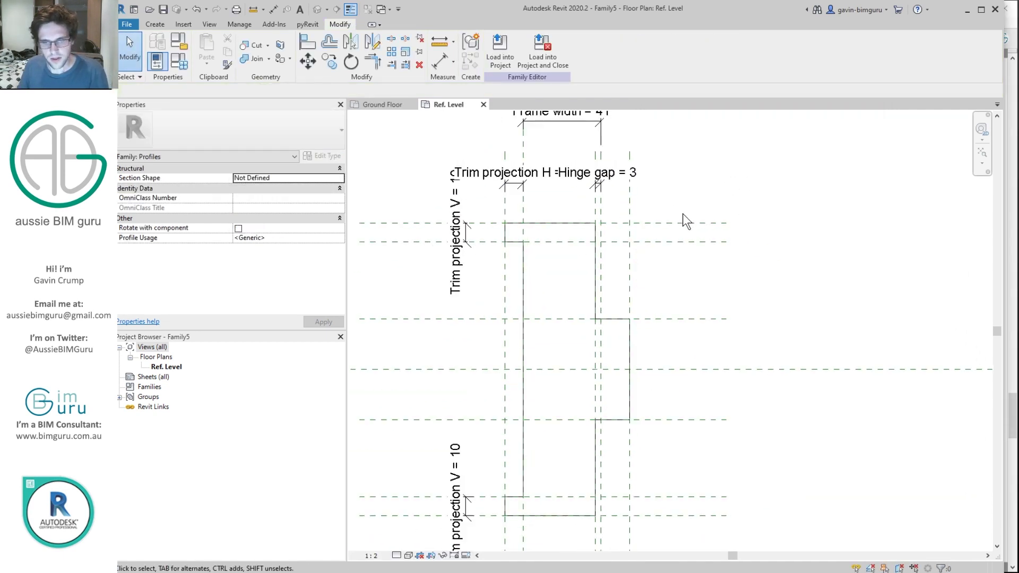
key("d")
key("i")
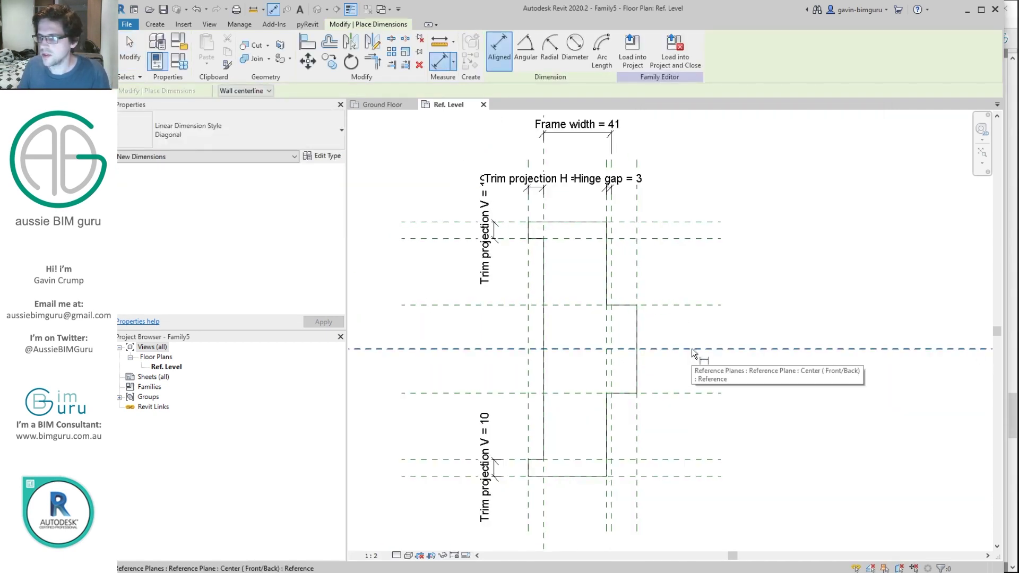
left_click(692, 349)
left_click(685, 238)
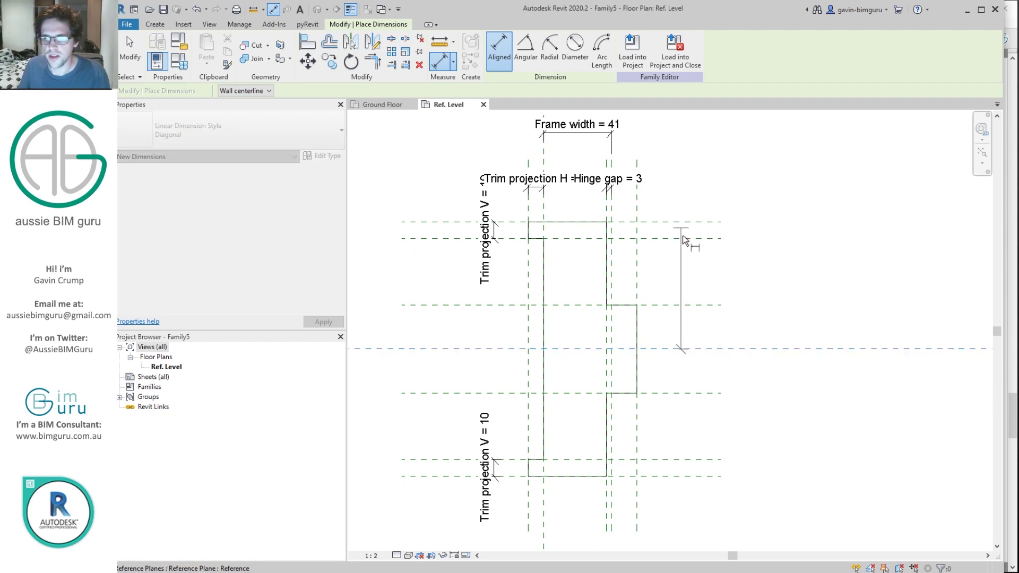
left_click(760, 292)
left_click(690, 349)
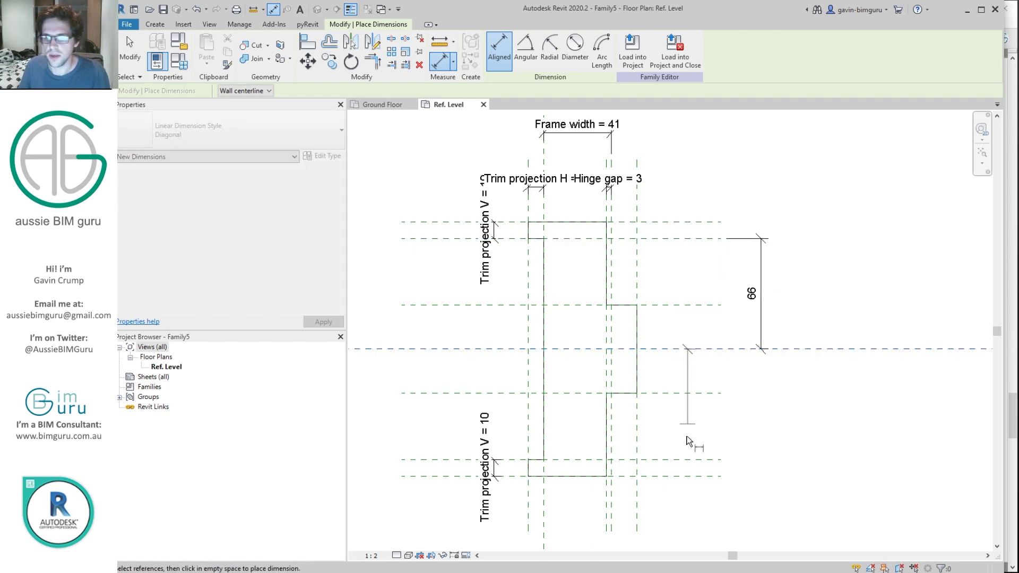
left_click(690, 460)
left_click(763, 404)
key("Escape")
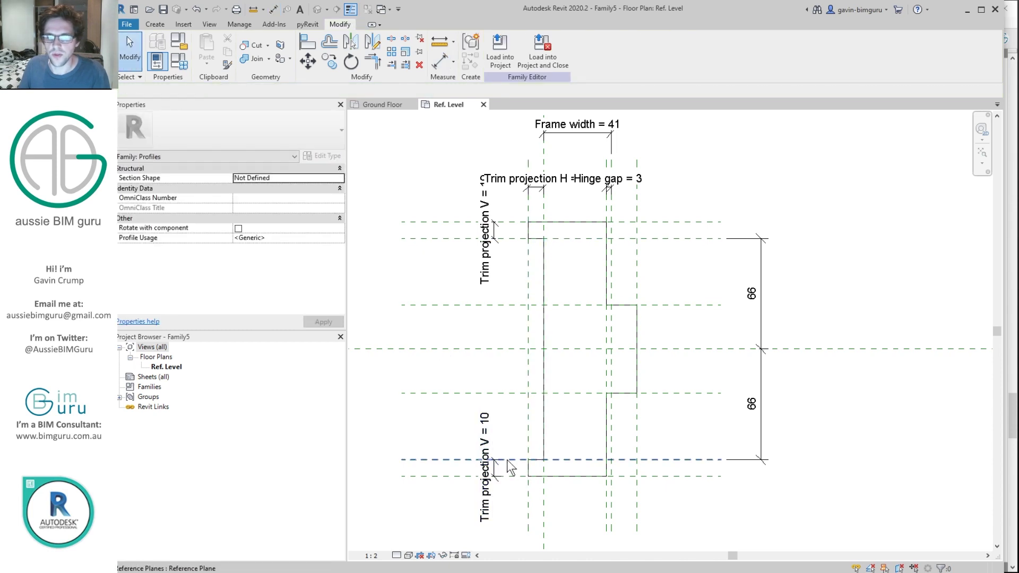
Label the dimension above the horizontal centre plane with a new type parameter named Throat E.
left_click(765, 299)
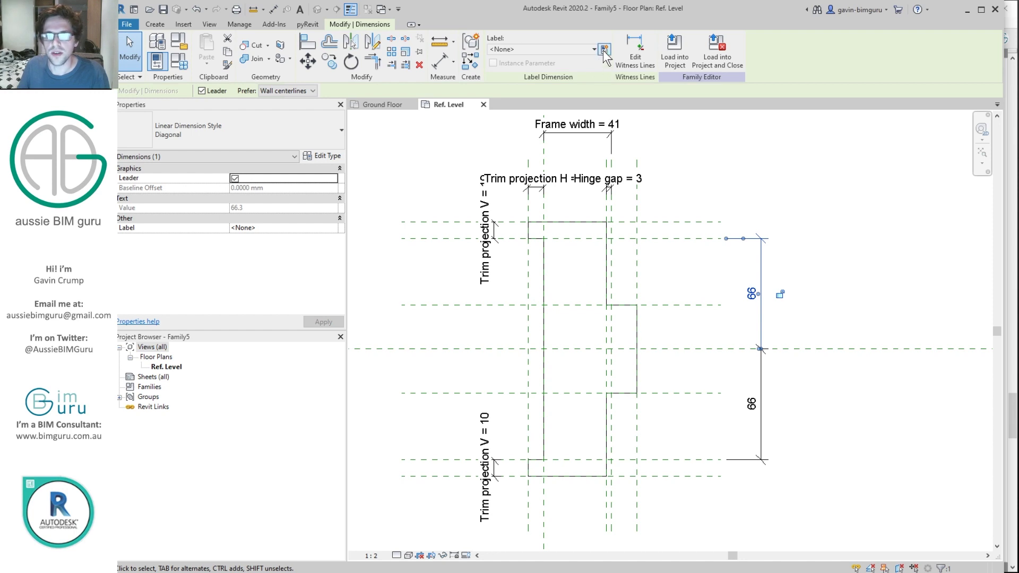
left_click(604, 49)
type("Throat")
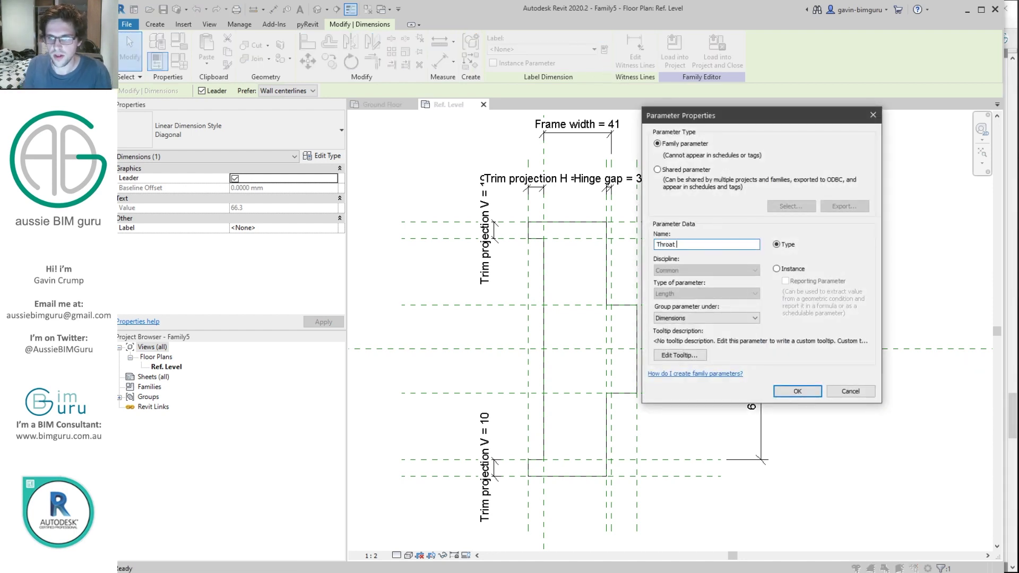
type(" E")
key("Return")
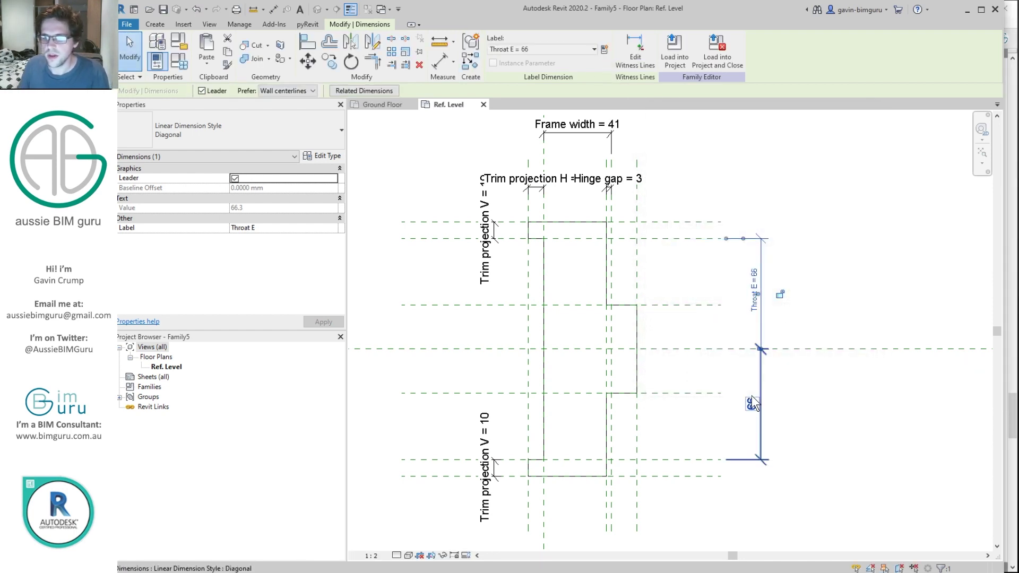
Label the dimension below the horizontal centre plane with a new type parameter named Throat I.
left_click(752, 396)
left_click(604, 50)
type("t")
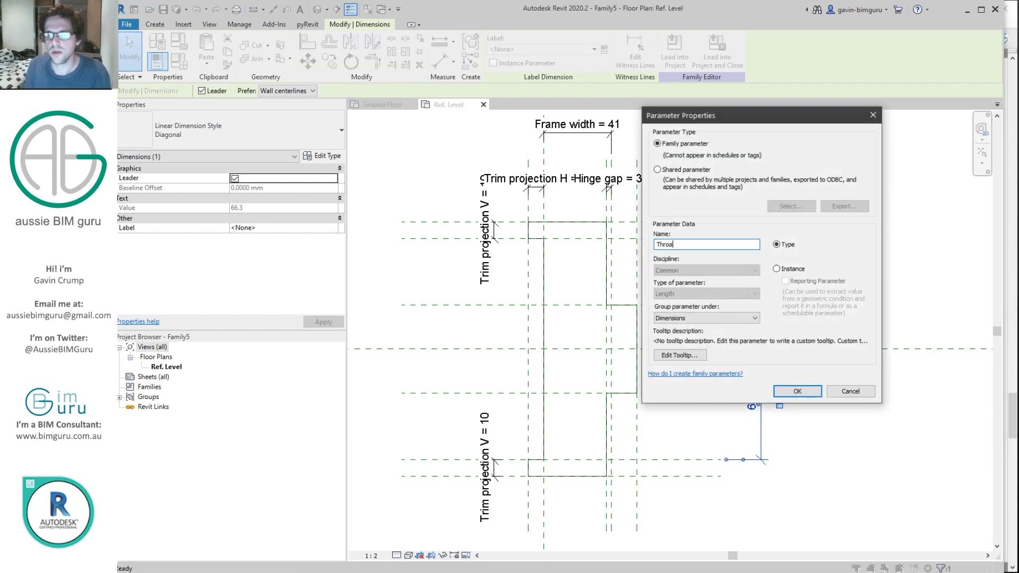
type("hroat I")
key("Return")
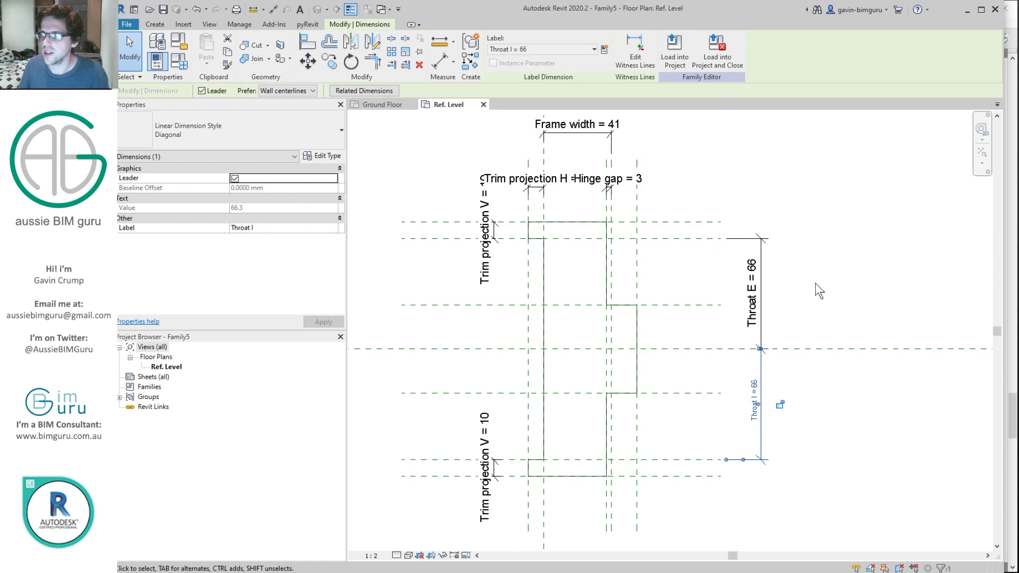
Move the Throat E and Throat I dimensions together to the opposite side of the profile, beyond the Trim projection V dimensions.
left_click(765, 249, "ctrl")
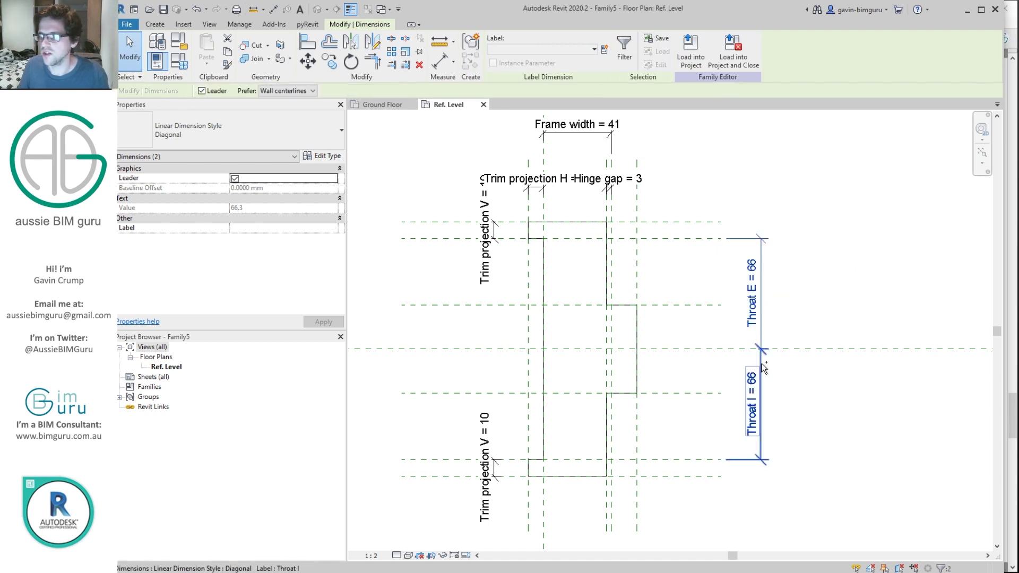
left_click_drag(747, 357, 450, 356)
key("Escape")
Dimension from the uppermost and lowermost horizontal planes to the adjacent planes of the projecting stop, placing both dimensions beside the stop.
key("d")
key("i")
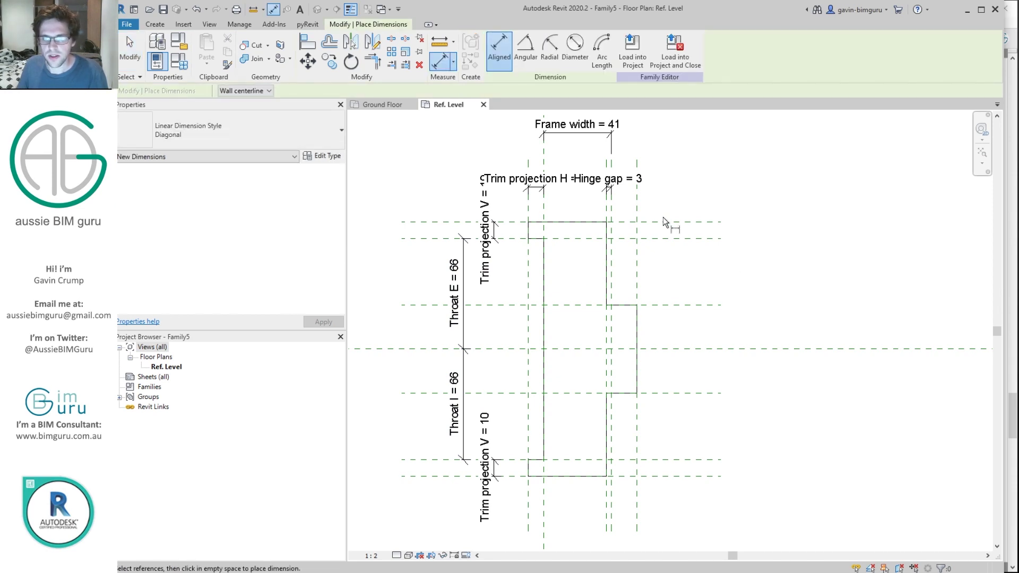
left_click(667, 222)
left_click(666, 305)
left_click(685, 270)
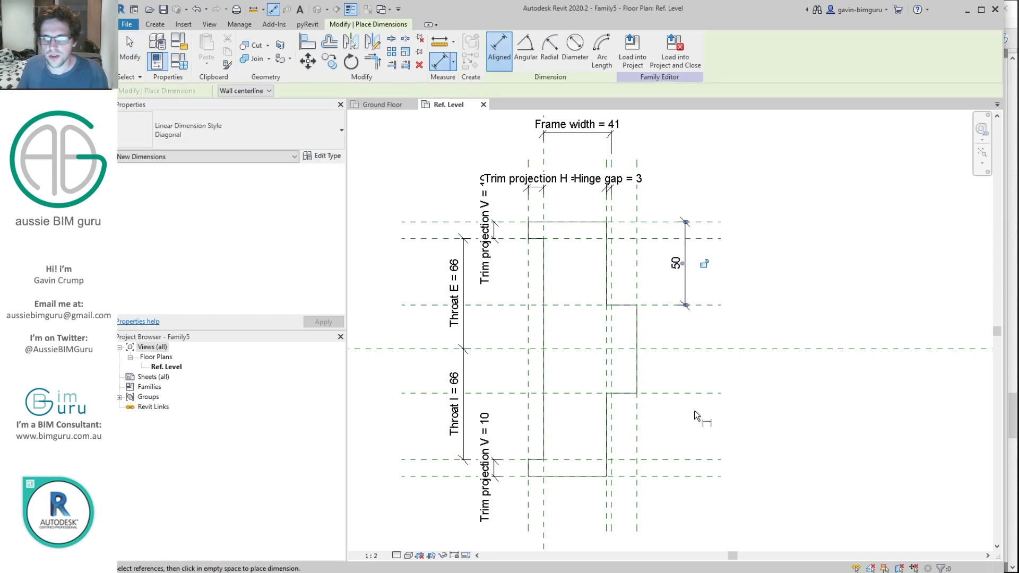
left_click(691, 394)
left_click(692, 477)
left_click(685, 433)
key("Escape")
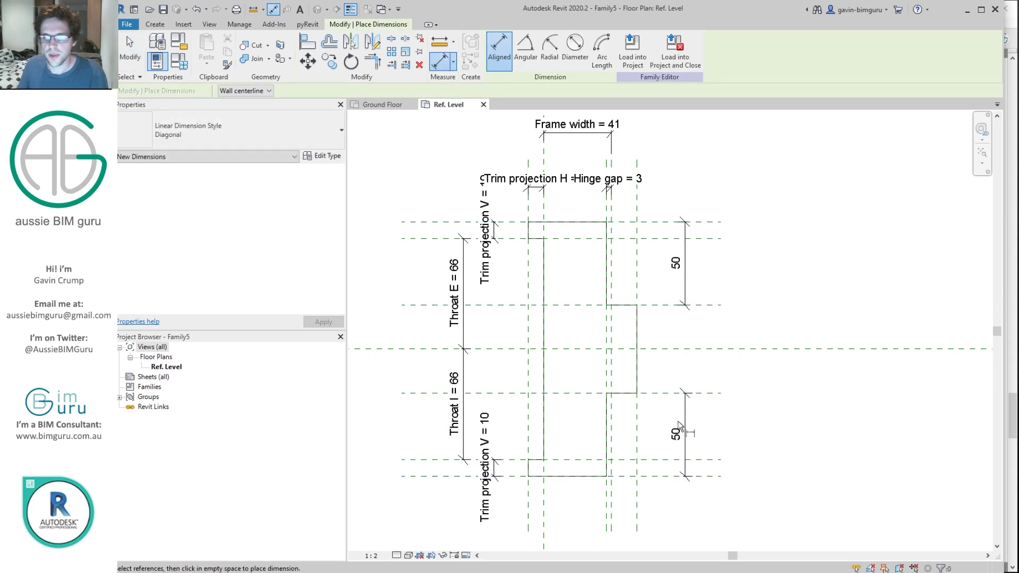
Label both dimensions beside the stop with a new shared-value type parameter named Door rebate.
left_click(696, 269, "ctrl")
left_click(604, 49)
type("Door rebate")
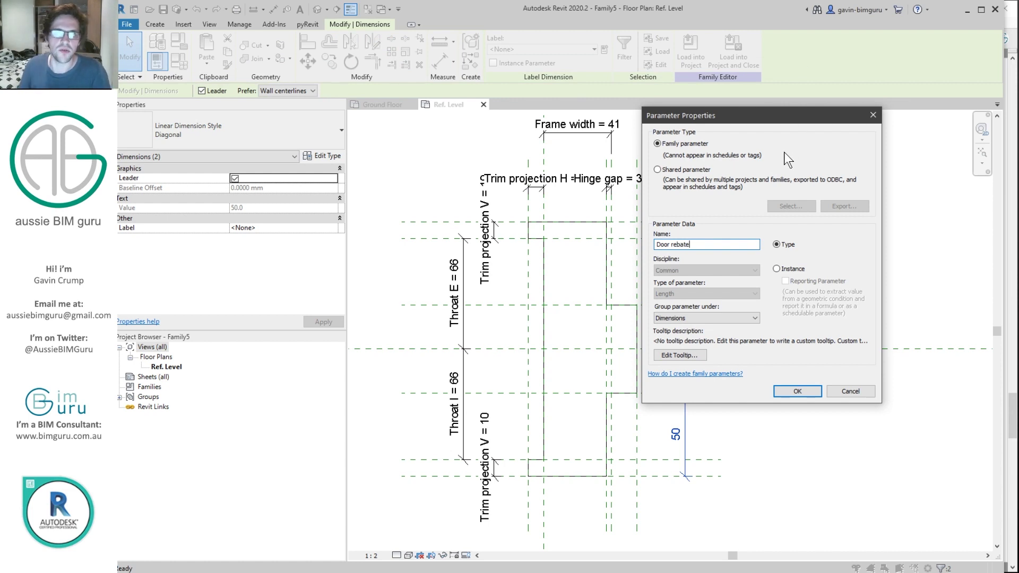
left_click(797, 391)
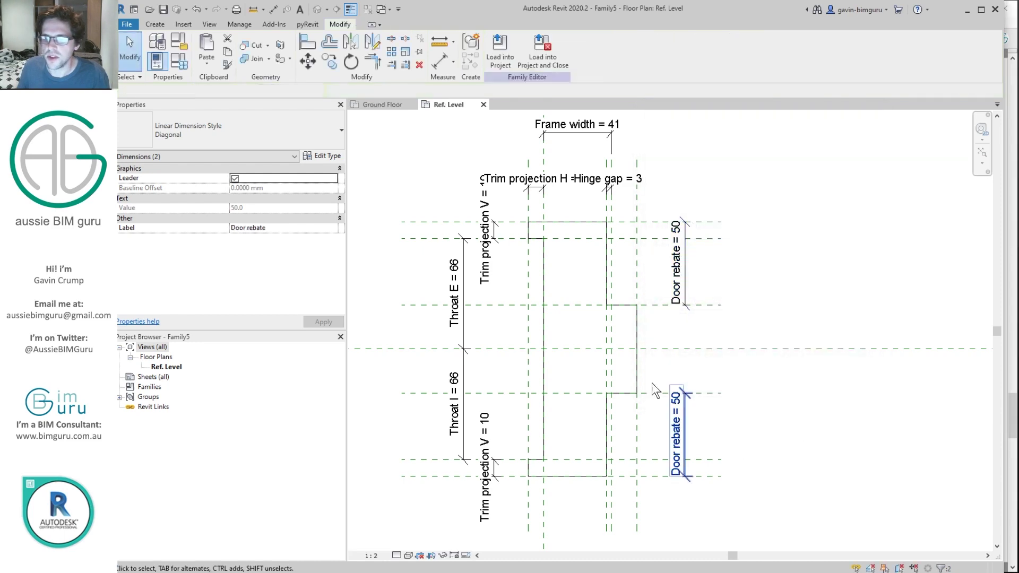
left_click(790, 275)
scroll(789, 275, "down", 1)
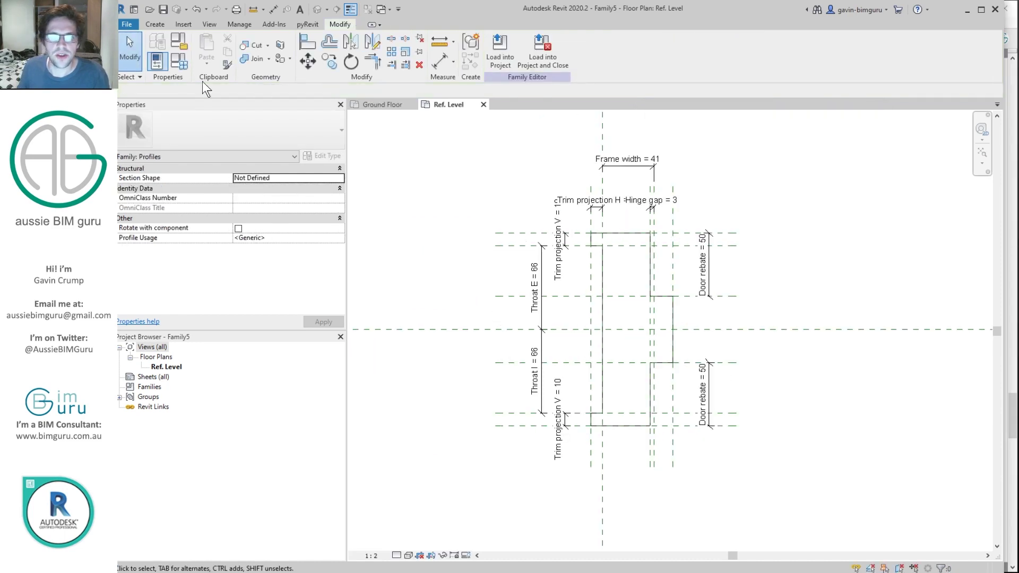
Set the Door rebate and Frame width parameters to 40 in the family types.
left_click(179, 62)
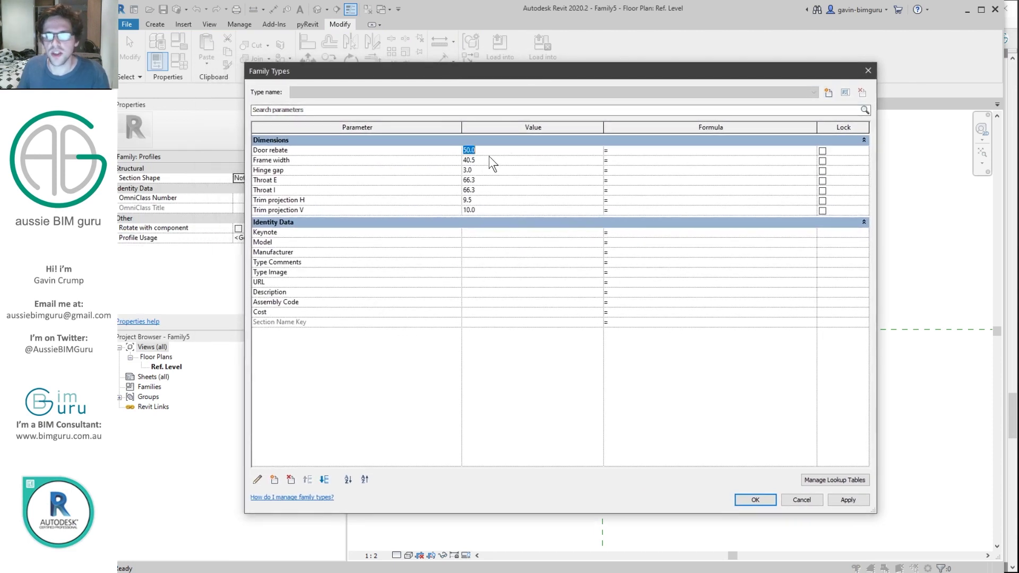
type("40")
left_click(479, 161)
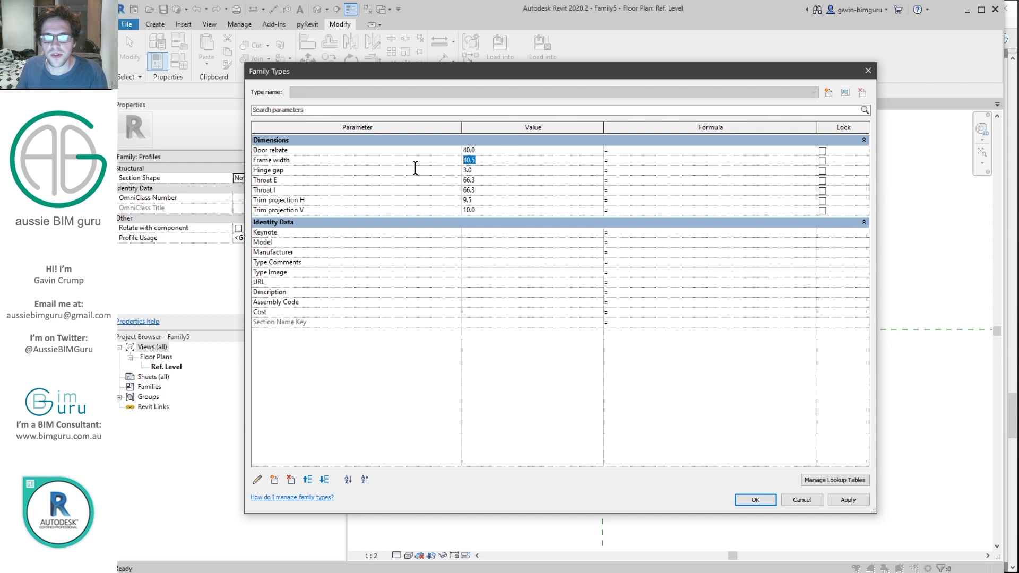
type("40")
Set the Throat E and Throat I parameters to 50.
left_click(494, 180)
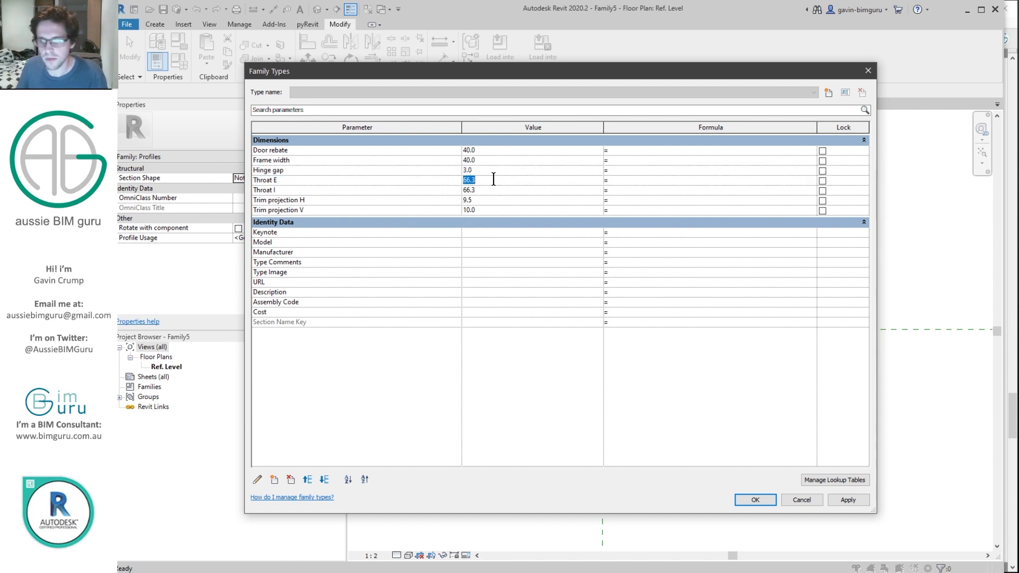
left_click(463, 192)
type("5")
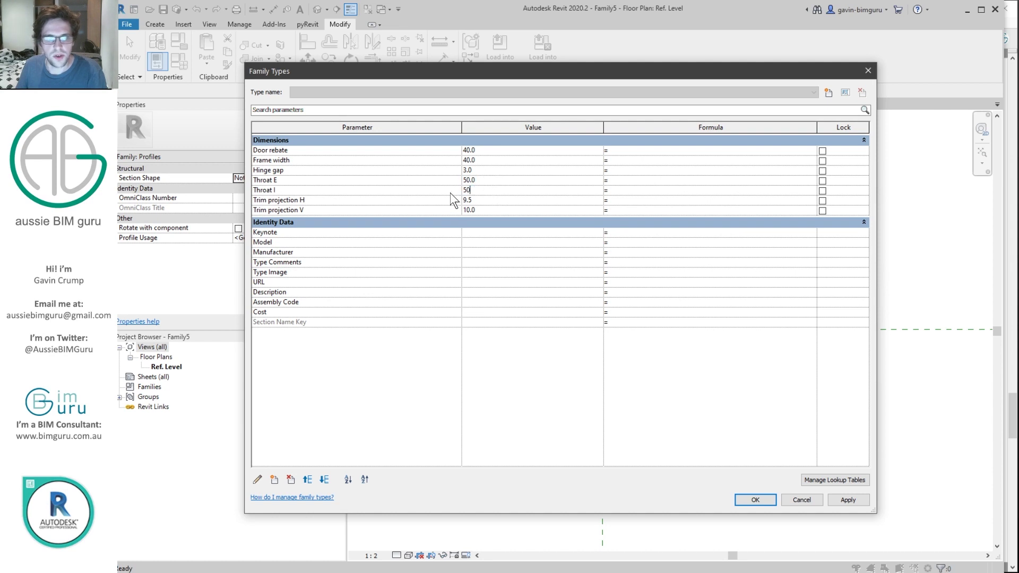
type("0")
Set Trim projection H to 10 and Trim projection V to 12, and apply the parameter values to the profile.
left_click(482, 198)
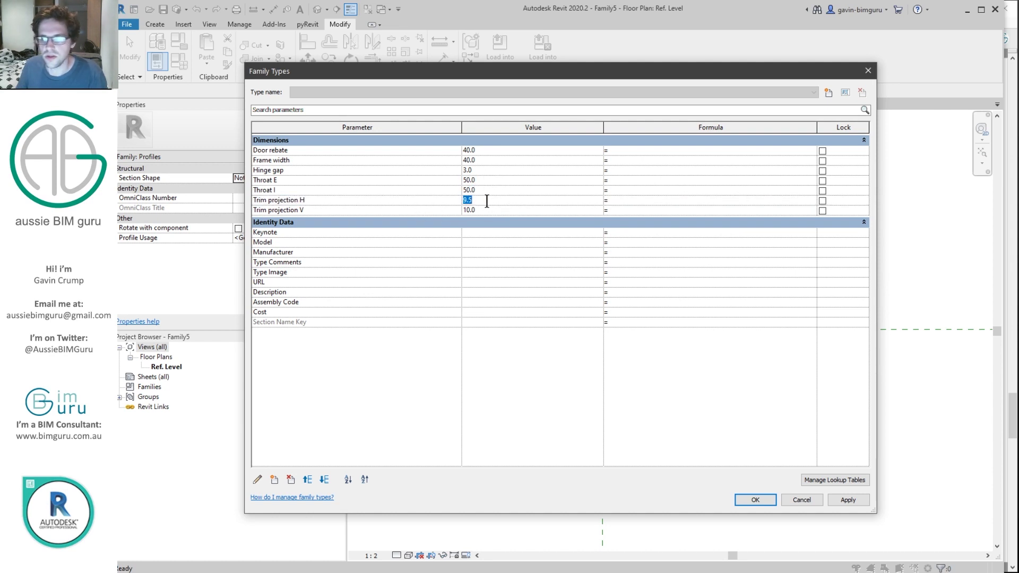
left_click(489, 208)
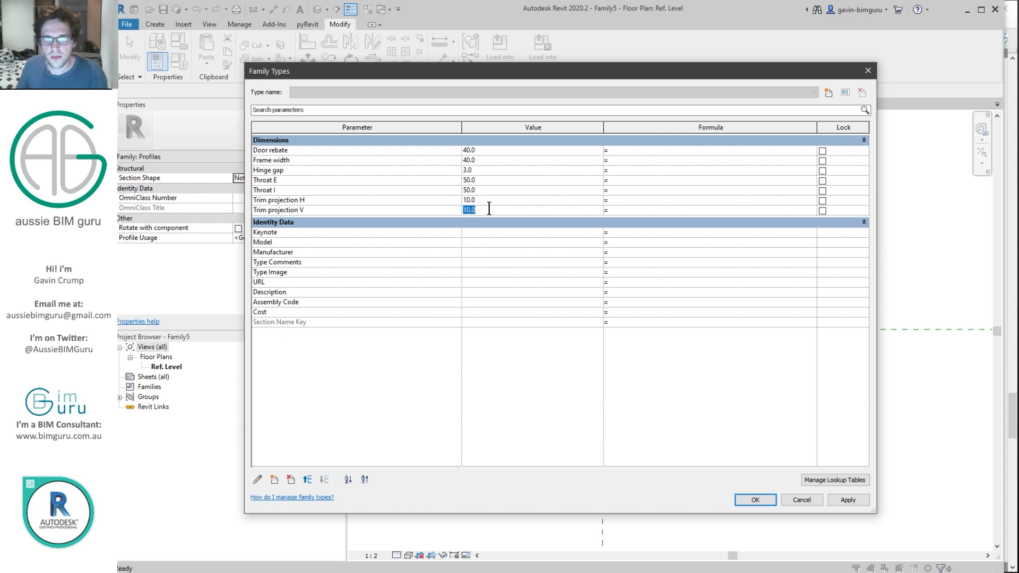
type("12")
left_click(503, 193)
left_click(503, 170)
left_click(754, 500)
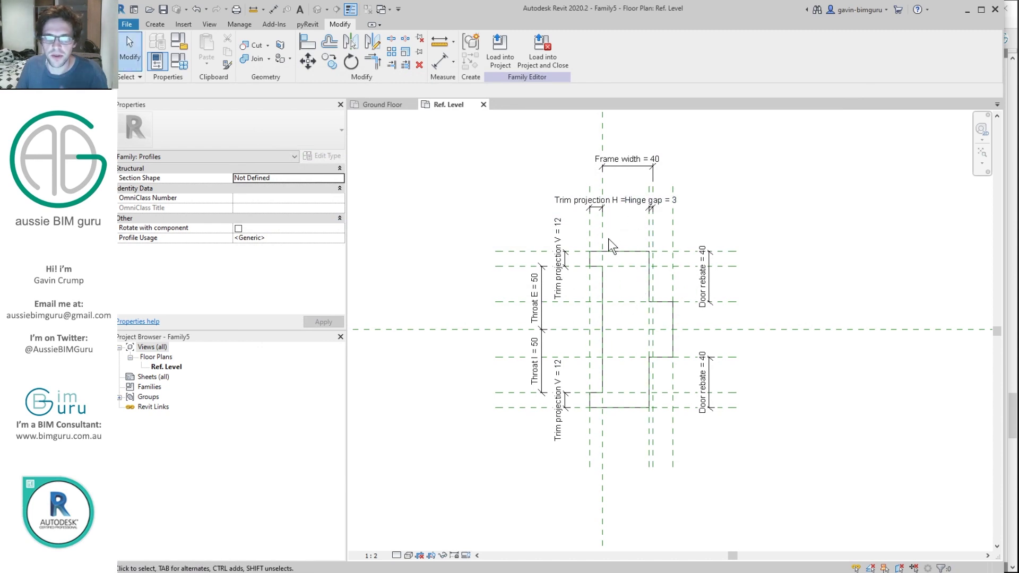
Check the horizontal and vertical centre reference planes that cross at the profile's origin.
scroll(606, 329, "up", 4)
left_click(610, 330)
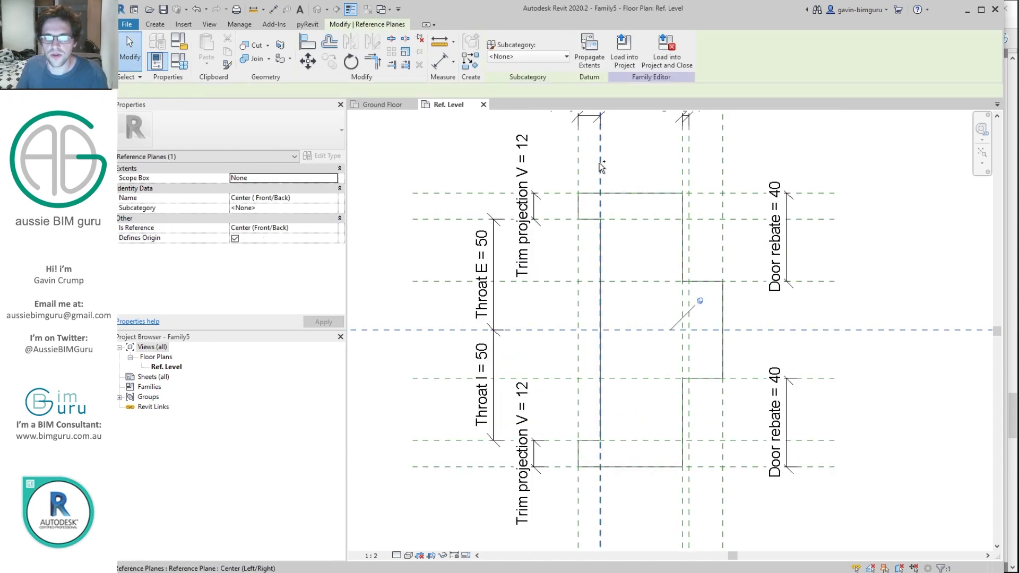
left_click(601, 340, "ctrl")
key("Escape")
scroll(599, 330, "down", 3)
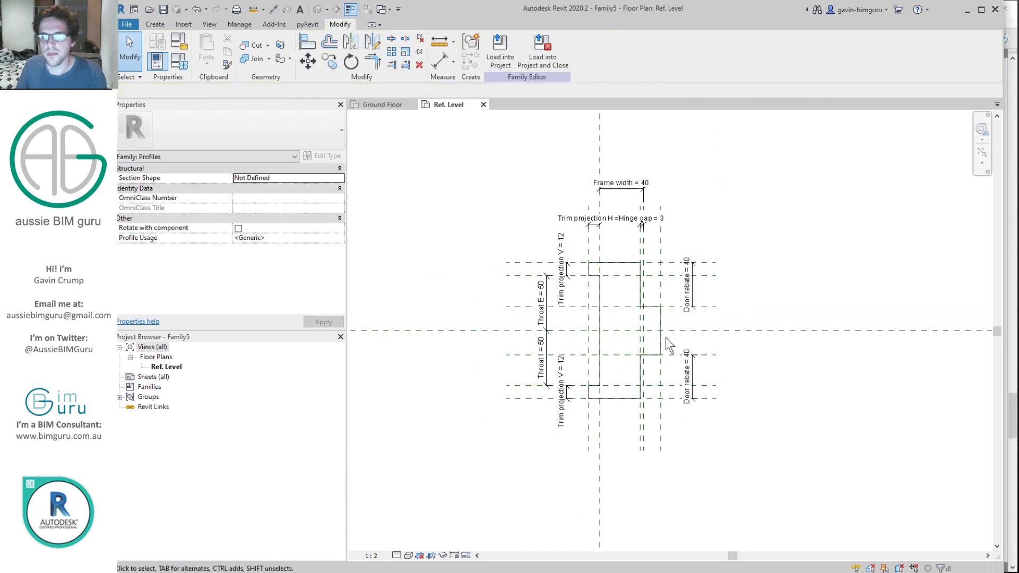
Create a family type named Double rebate with the current parameter values.
left_click(183, 65)
left_click(826, 92)
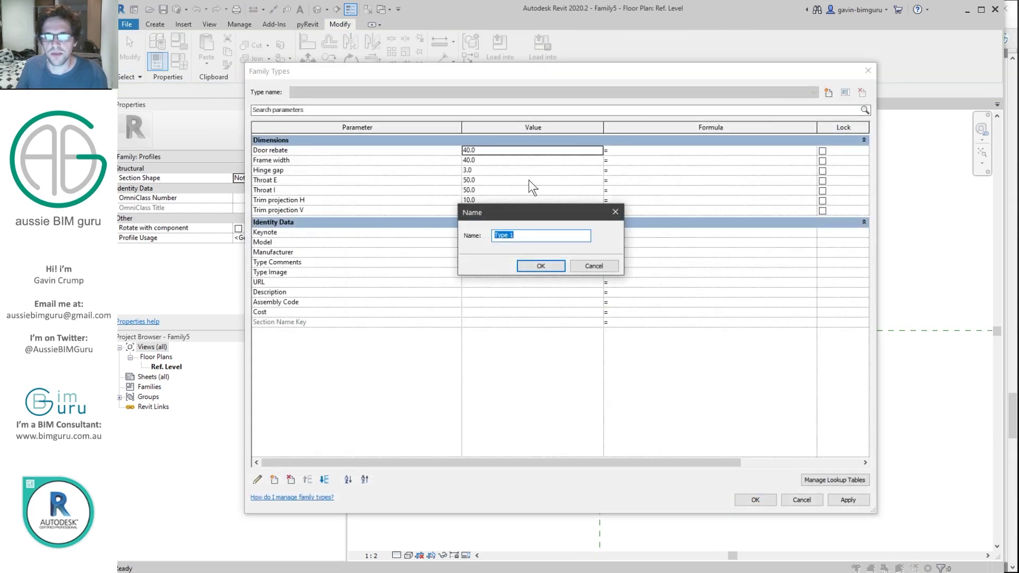
key("Escape")
left_click(826, 91)
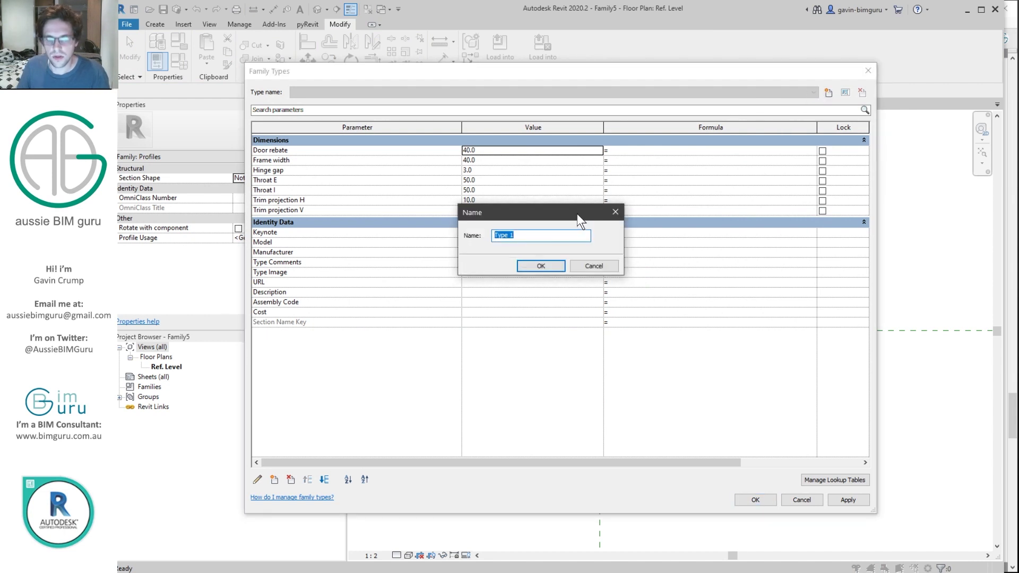
type("Double rebate")
key("Return")
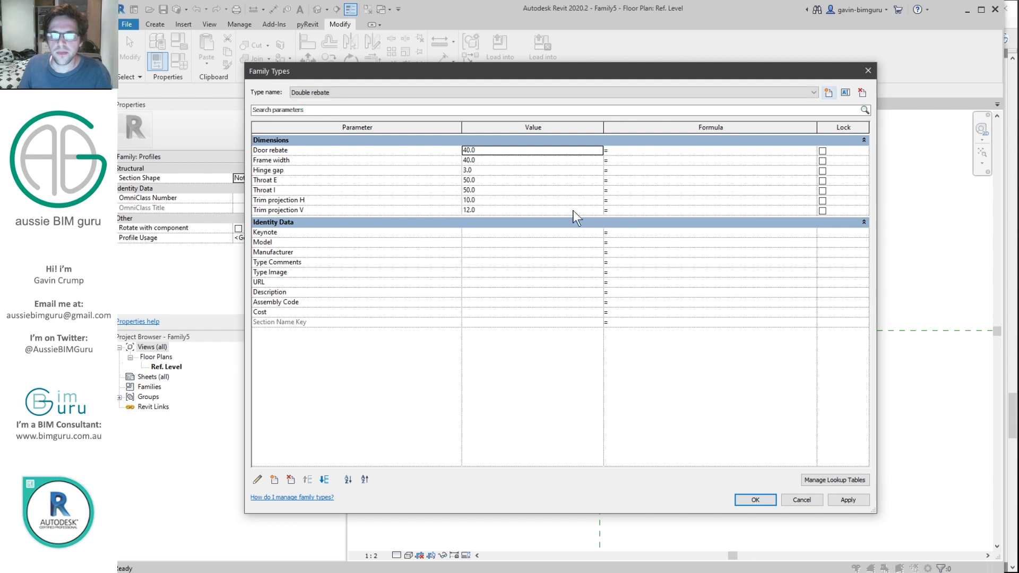
left_click(755, 500)
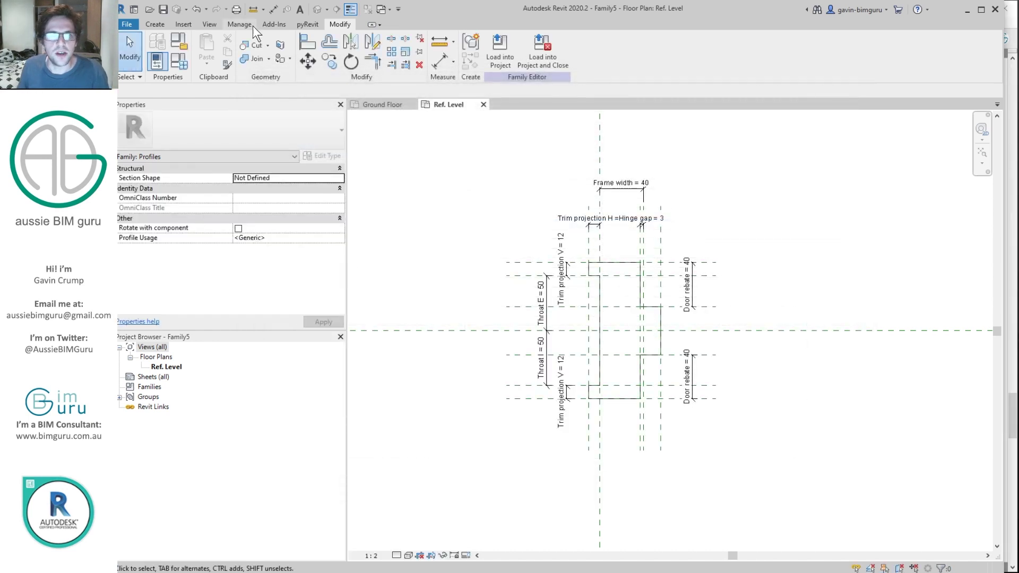
Delete all drafting fill patterns except the solid fill, and check the model fill patterns as well.
left_click(244, 24)
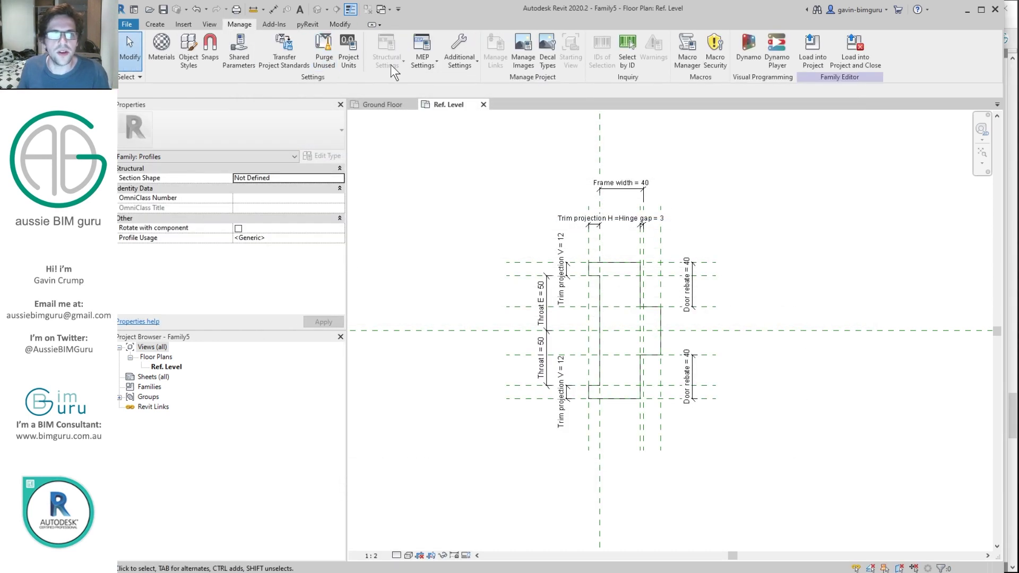
left_click(455, 66)
left_click(479, 90)
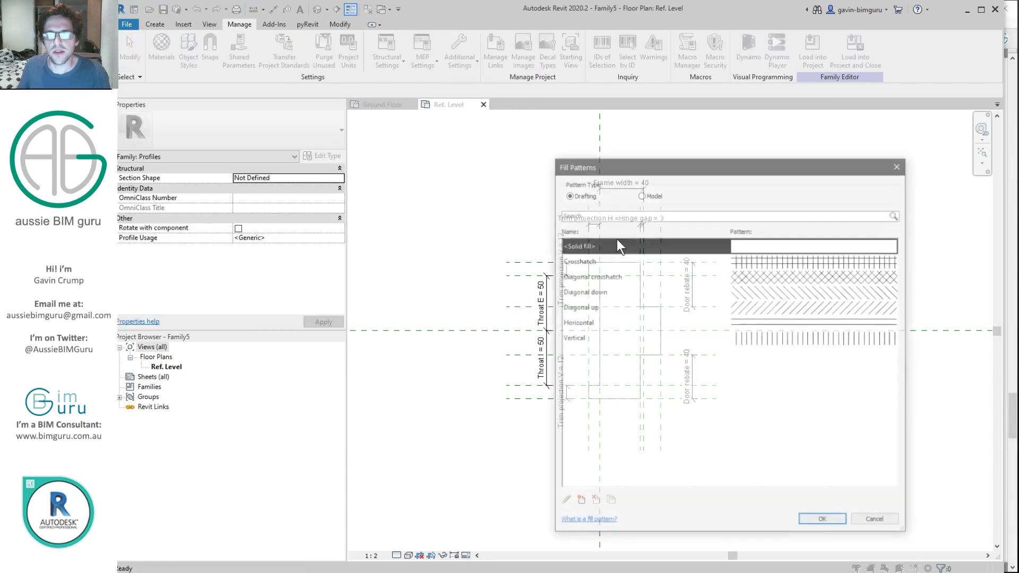
left_click(794, 260)
key("Delete")
key("Return")
key("Delete")
key("Return")
key("Delete")
key("Return")
key("Delete")
key("Return")
key("Delete")
key("Return")
key("Delete")
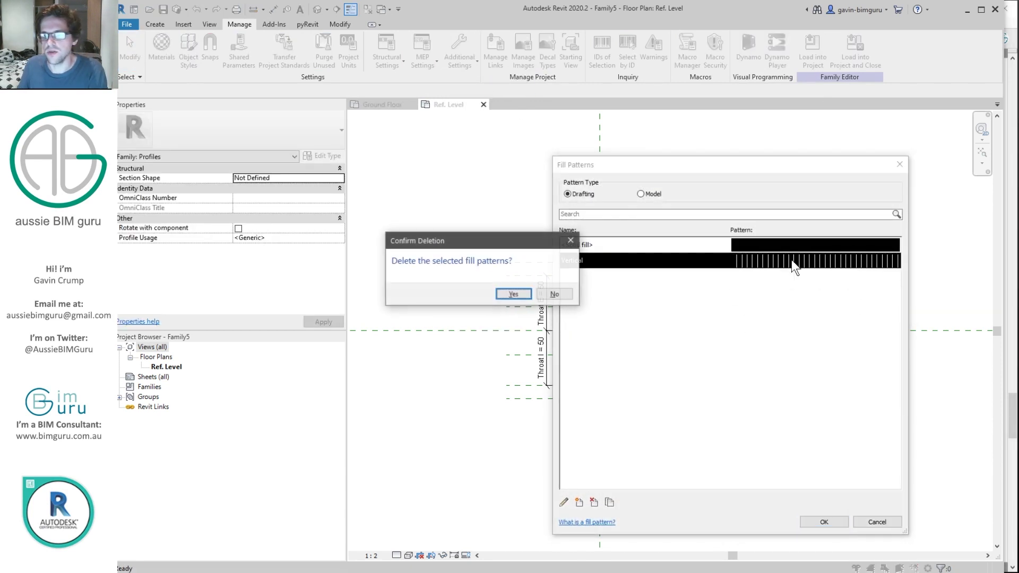
key("Return")
left_click(653, 194)
key("Return")
Delete all line patterns from the family.
left_click(460, 65)
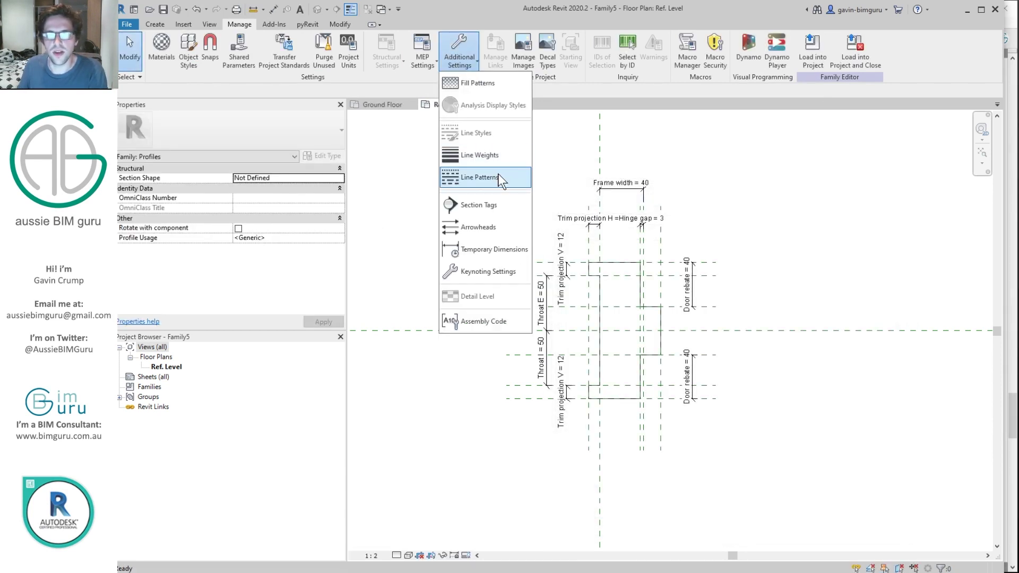
left_click(498, 174)
left_click(895, 196)
key("Return")
key("Return")
key("Return")
key("Return")
key("Return")
key("Return")
key("Return")
key("Return")
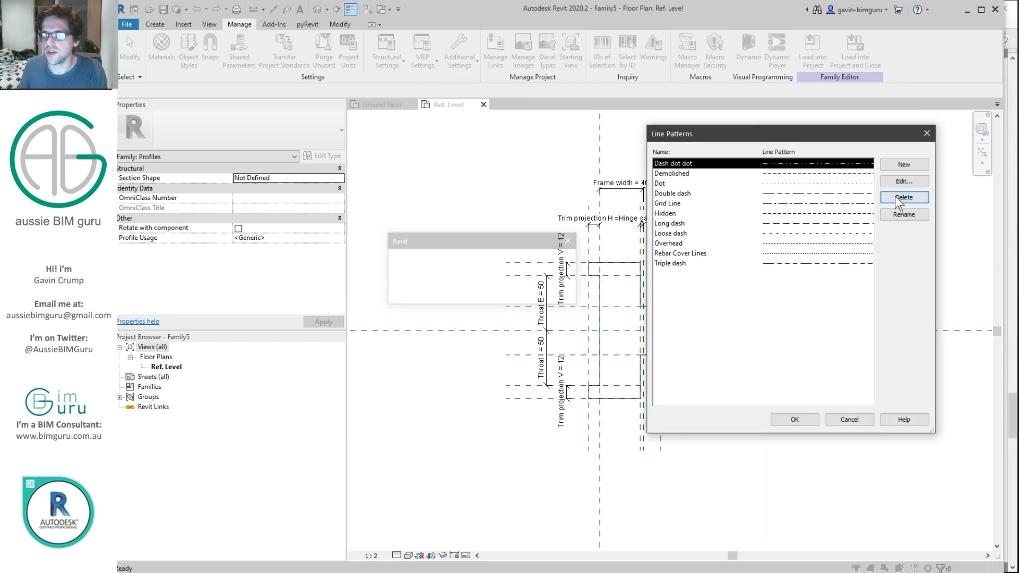
key("Return")
key("Return")
key("Return")
key("Return")
key("Return")
key("Return")
key("Return")
key("Return")
key("Return")
key("Return")
key("Return")
key("Return")
key("Return")
key("Return")
key("Return")
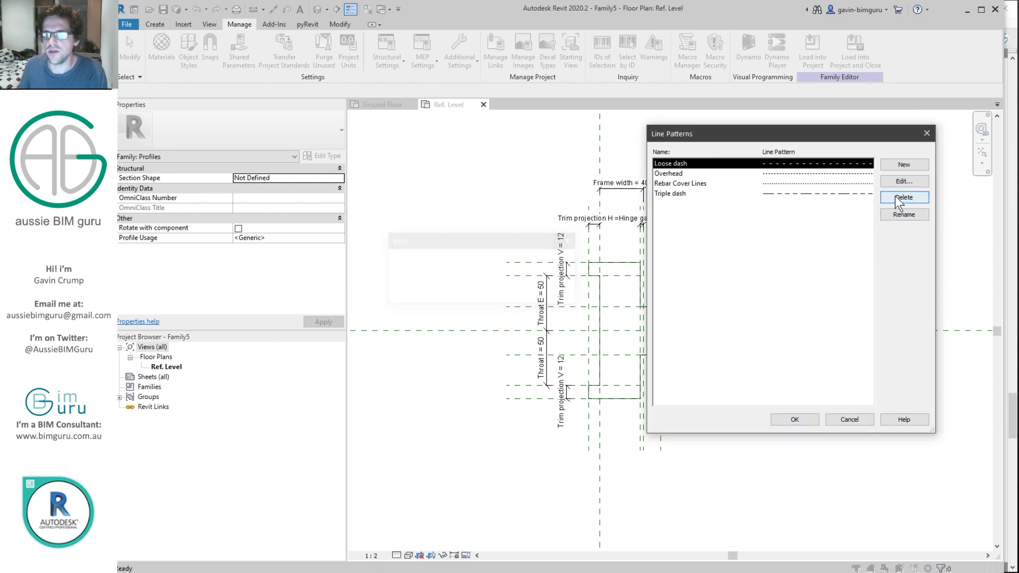
key("Return")
key("Return")
key("Return")
key("Return")
key("Return")
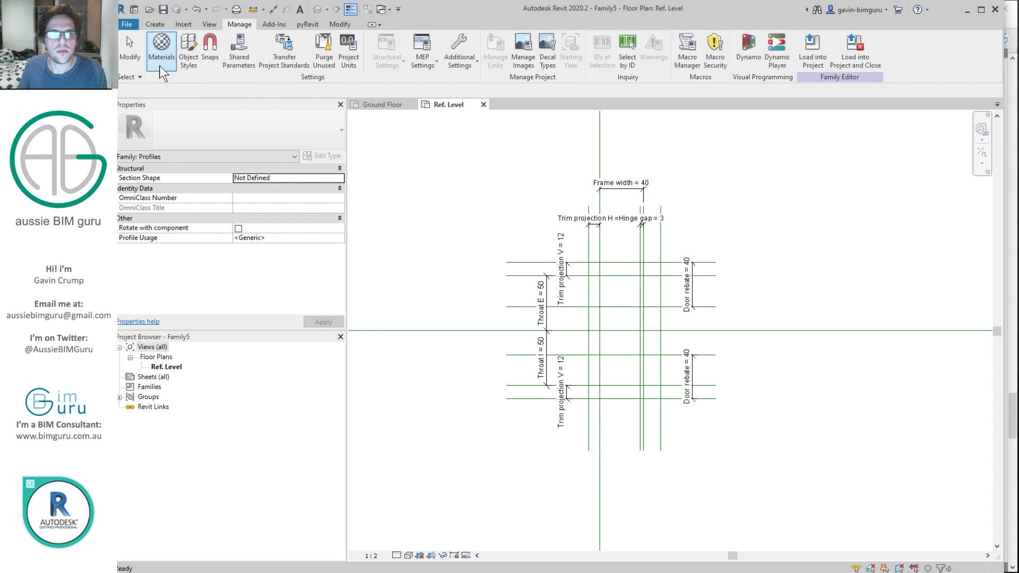
Delete all materials from the family.
left_click(155, 57)
left_click(438, 179)
key("Delete")
key("Delete")
key("Delete")
key("Delete")
key("Delete")
key("Delete")
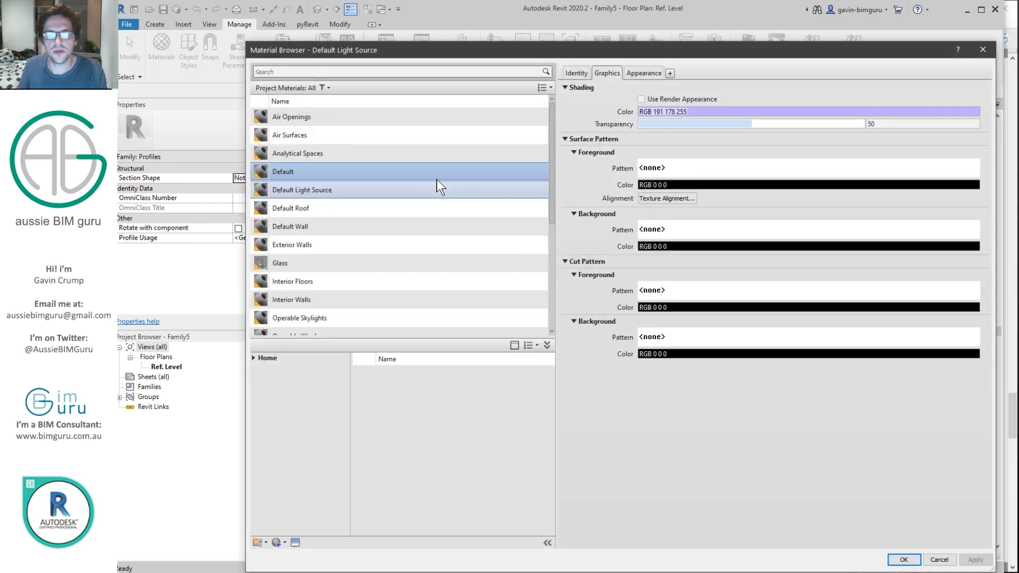
key("Delete")
key("Delete")
key("Delete")
key("Delete")
key("Delete")
key("Delete")
key("Delete")
key("Delete")
key("Delete")
key("Delete")
key("Delete")
key("Delete")
key("Delete")
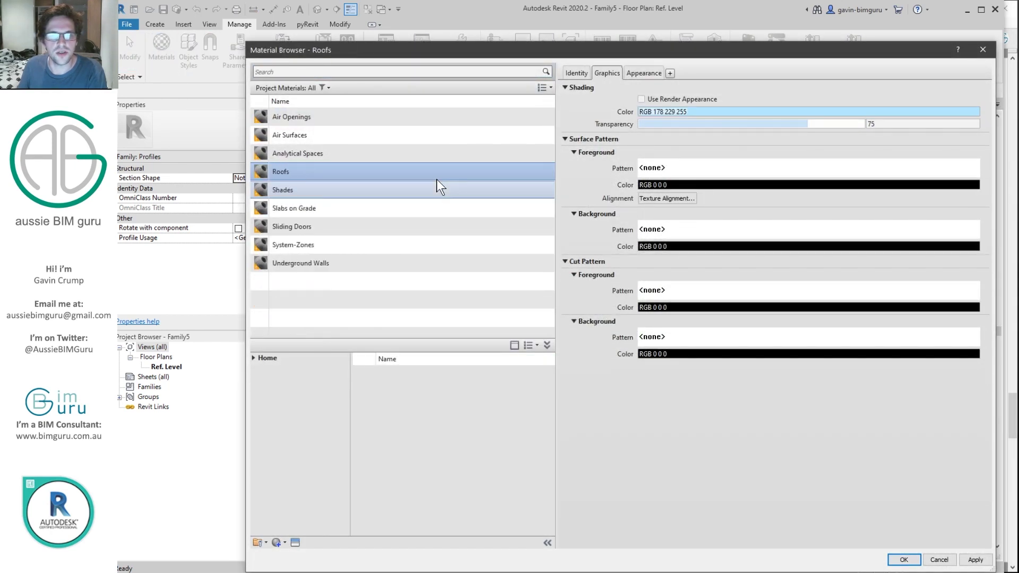
key("Delete")
key("Delete")
key("Delete")
key("Delete")
key("Delete")
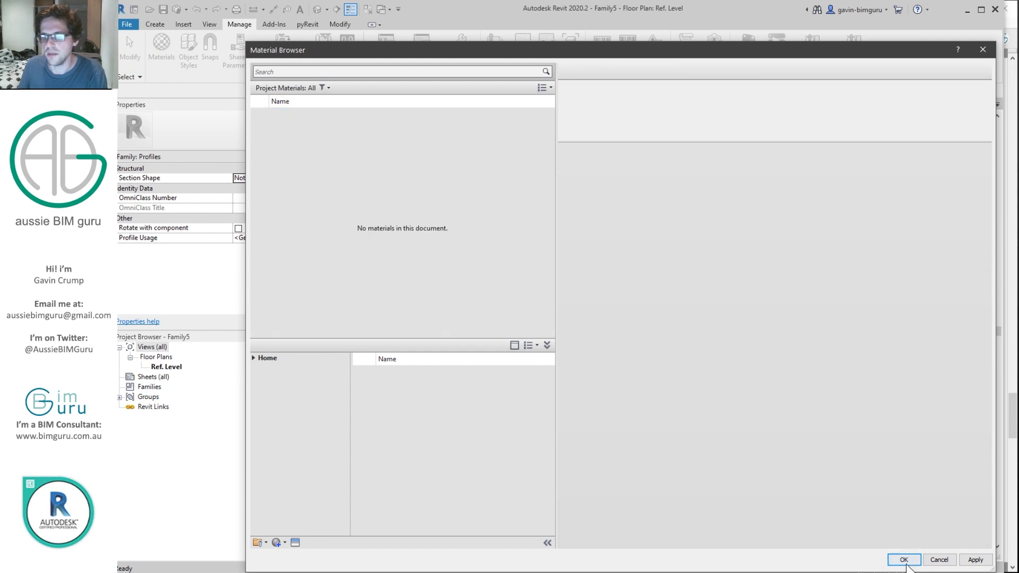
left_click(906, 562)
Purge all unused items from the family, running the purge twice.
left_click(324, 53)
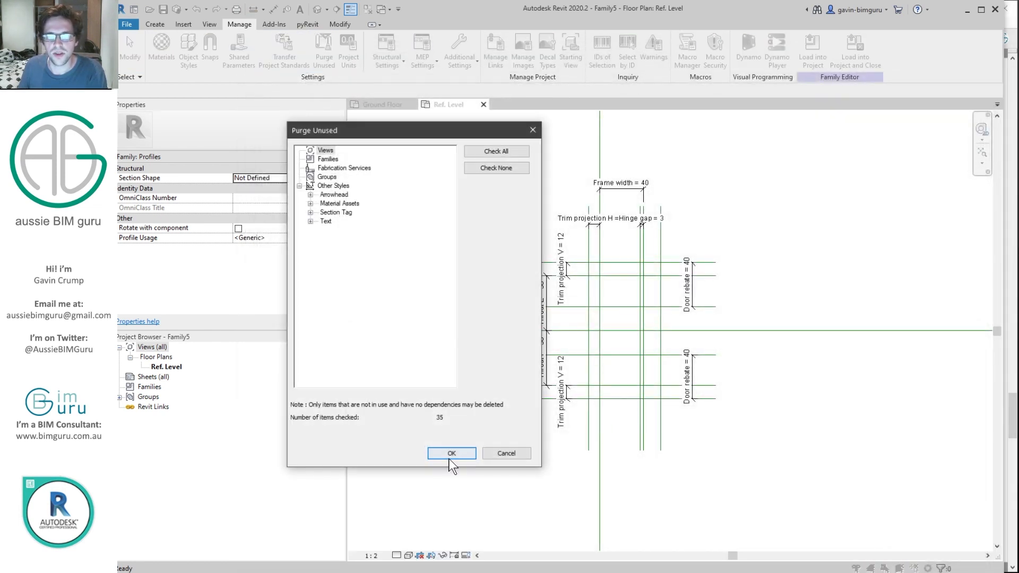
left_click(450, 455)
left_click(325, 58)
left_click(451, 455)
Hide all annotation categories in the Ref. Level view so only the profile outline is shown.
key("v")
key("g")
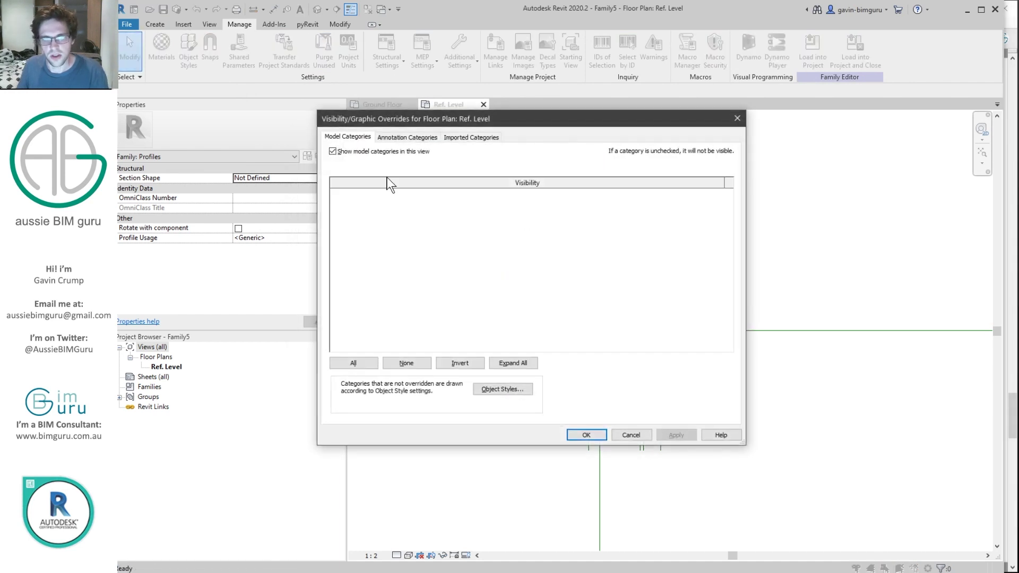
left_click(416, 138)
left_click(377, 154)
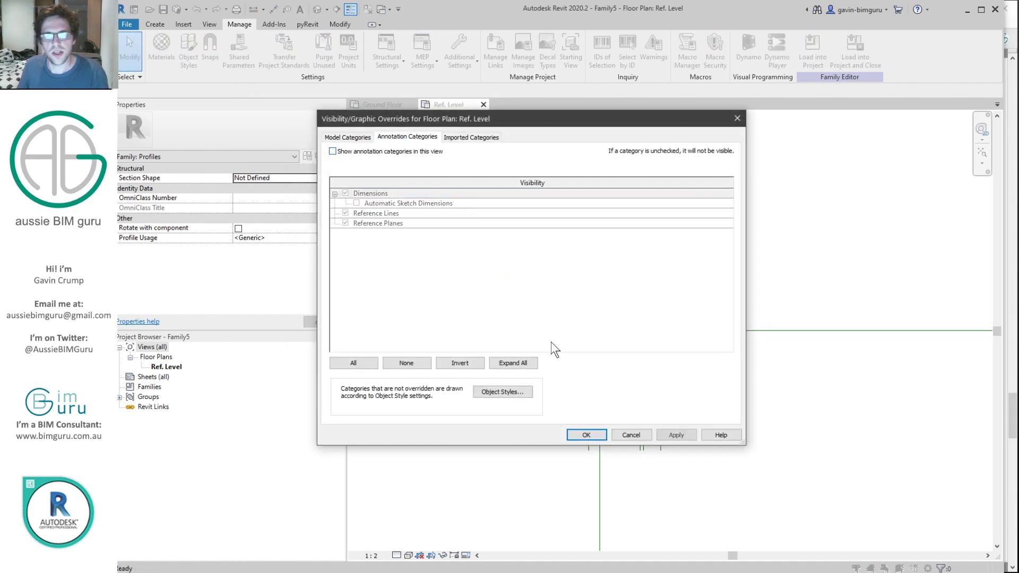
left_click(586, 435)
key("z")
key("f")
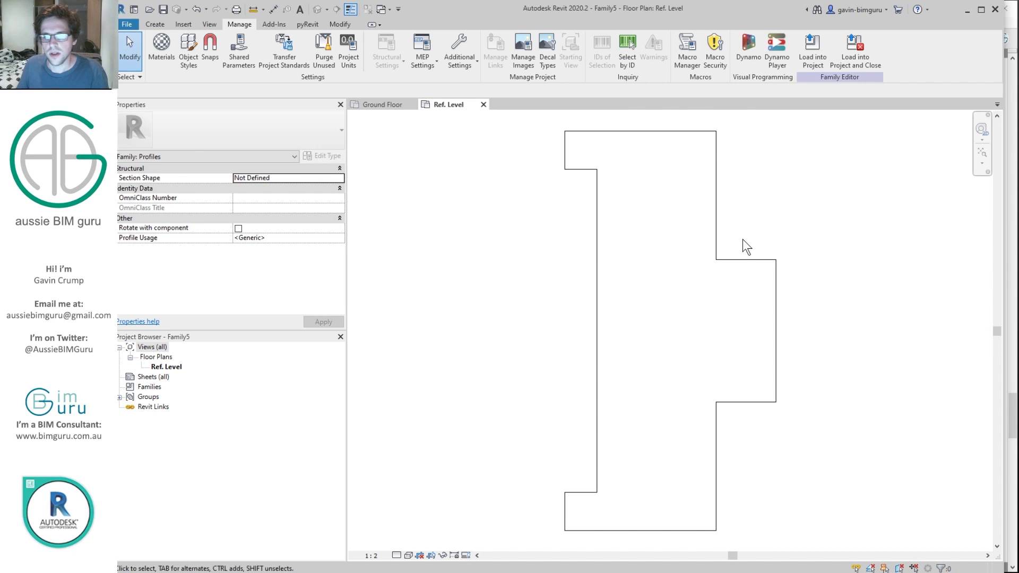
Start saving the family as a new file and choose the Profiles folder inside the desktop Content folder as its location.
left_click(127, 25)
mouse_move(167, 164)
left_click(218, 142)
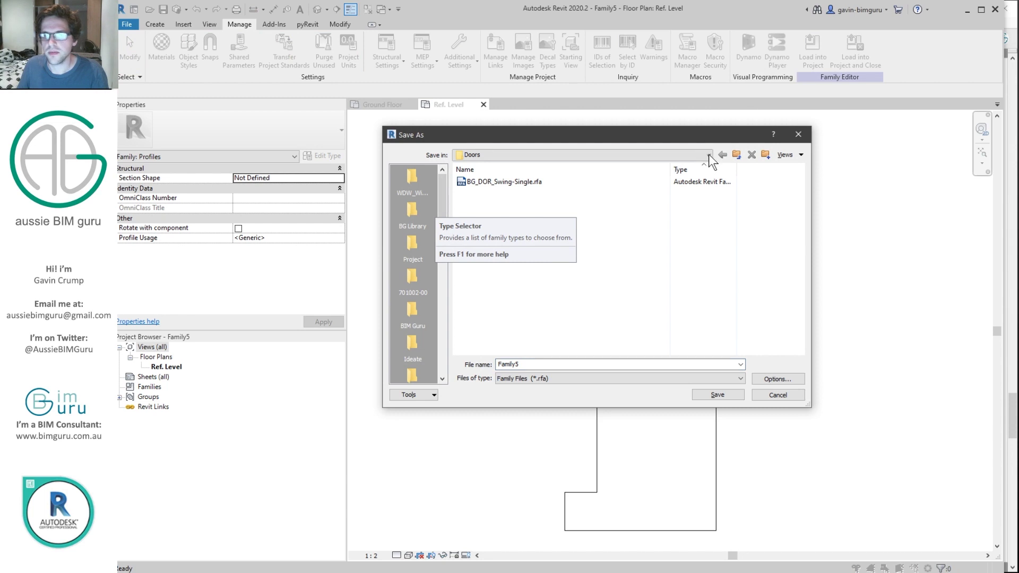
left_click(709, 154)
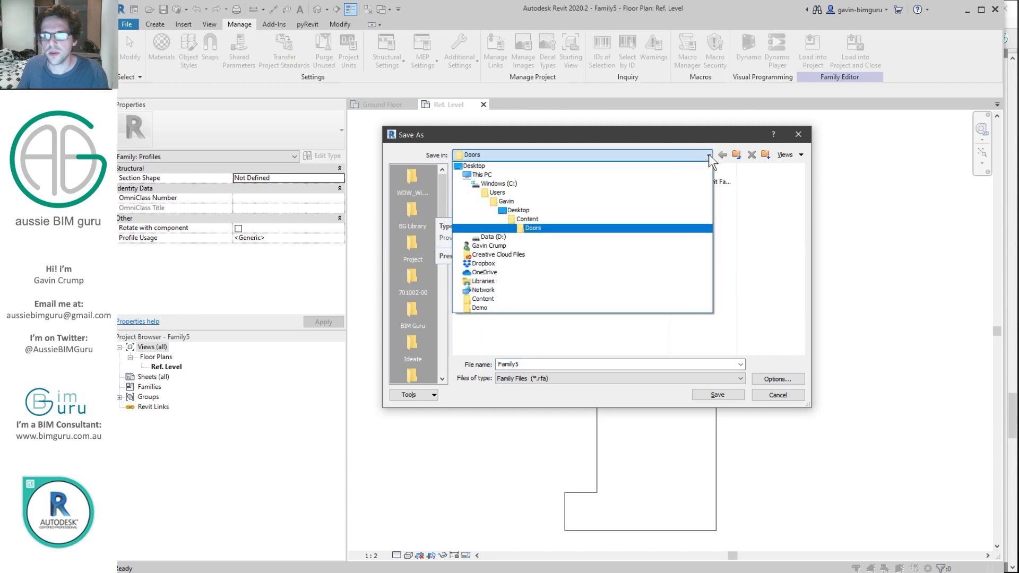
left_click(534, 211)
double_click(488, 193)
double_click(478, 202)
double_click(575, 364)
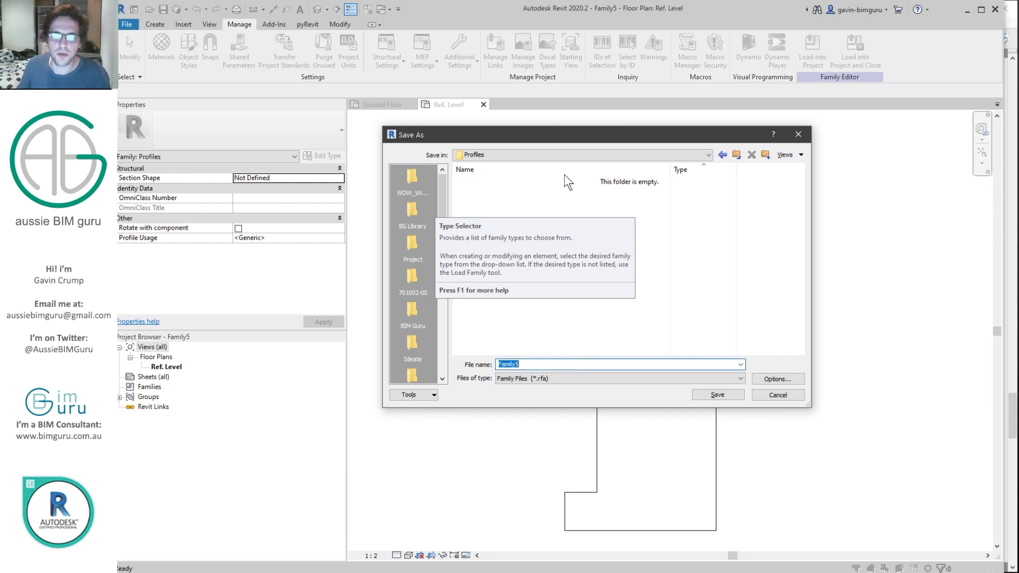
left_click_drag(579, 135, 395, 198)
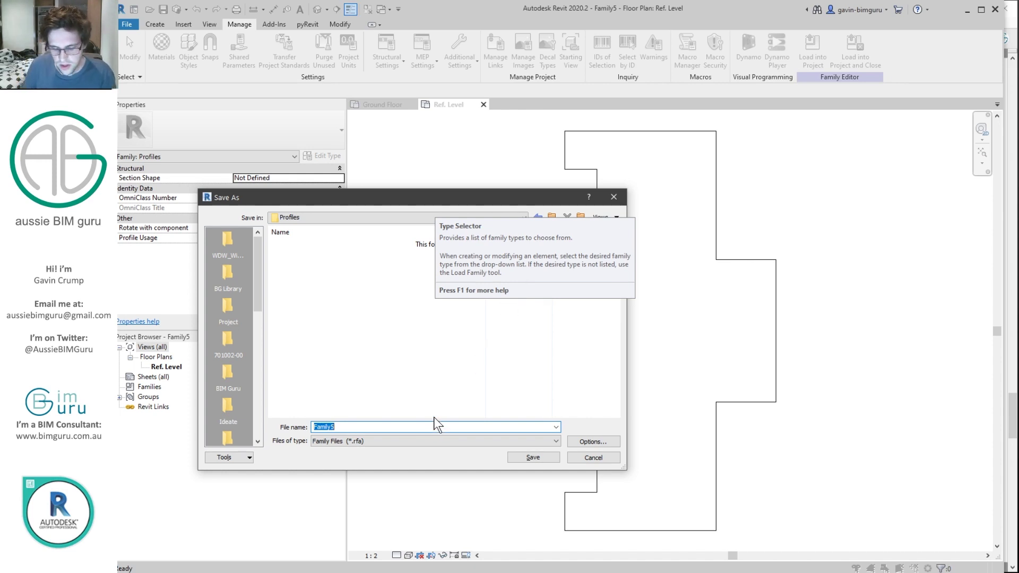
Name the family file BG_PRF_DoorFrame-DoubleRebate and save it.
type("BG")
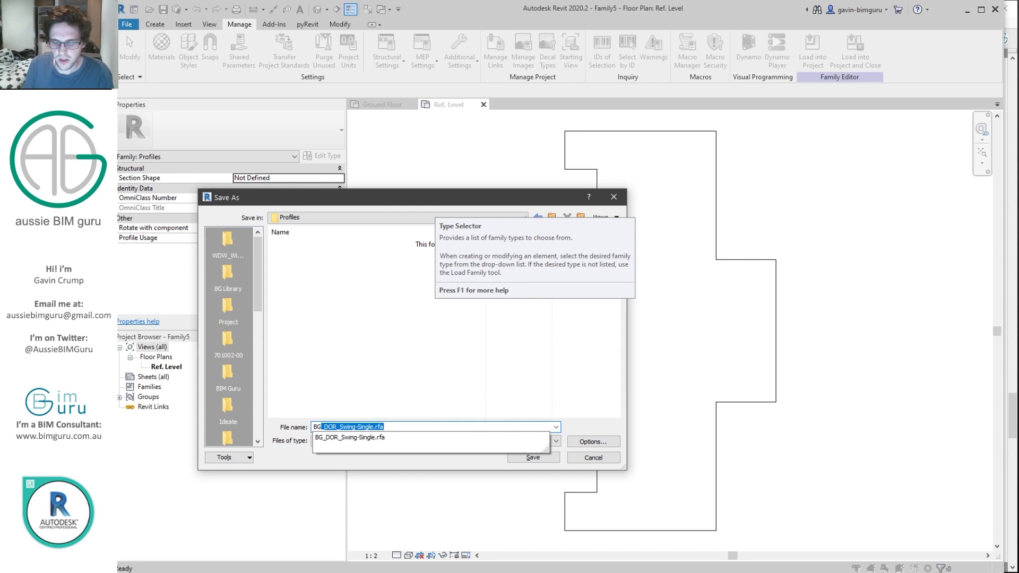
type("_")
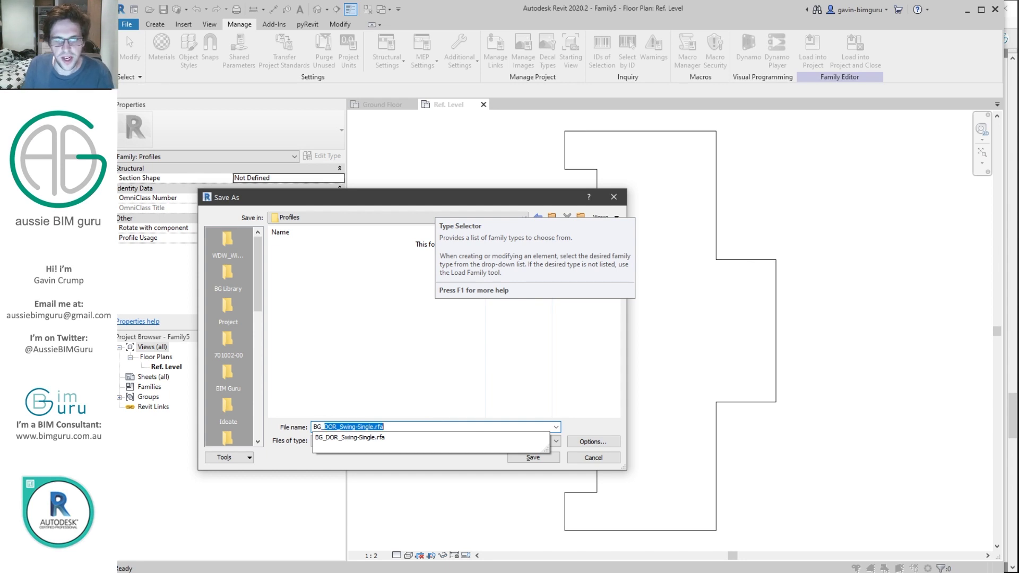
type("p")
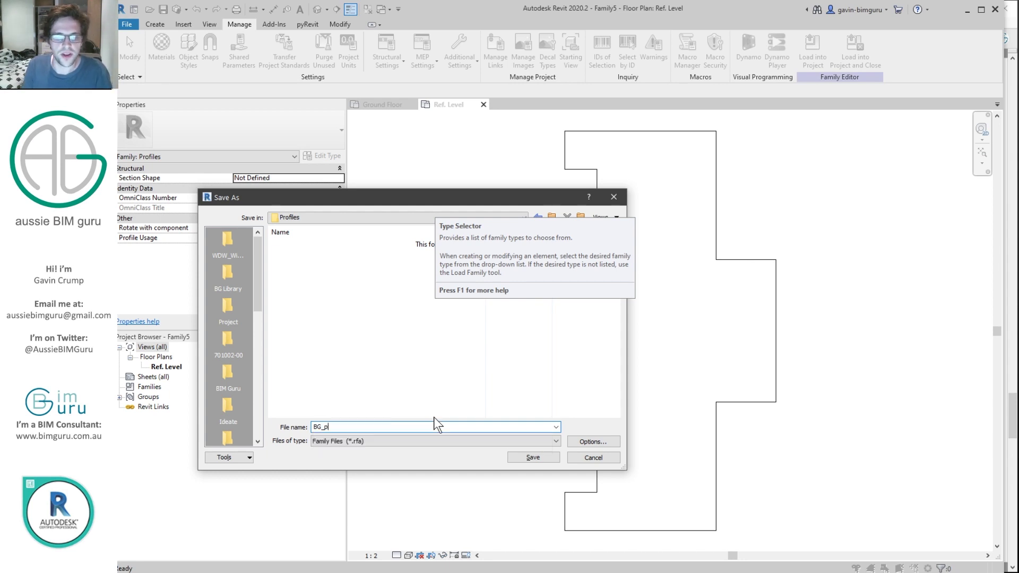
key("BackSpace")
type("PRF_")
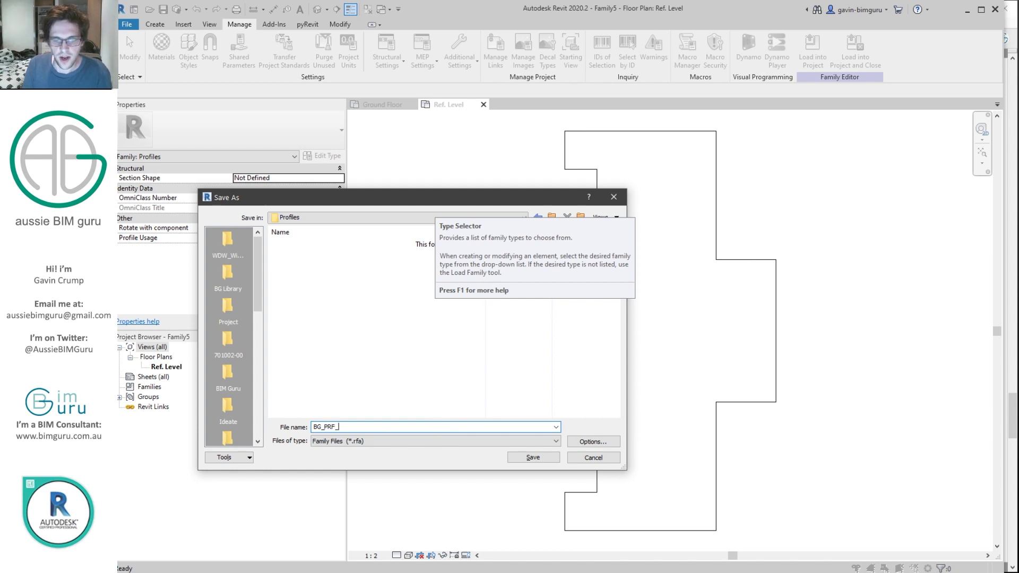
type("D")
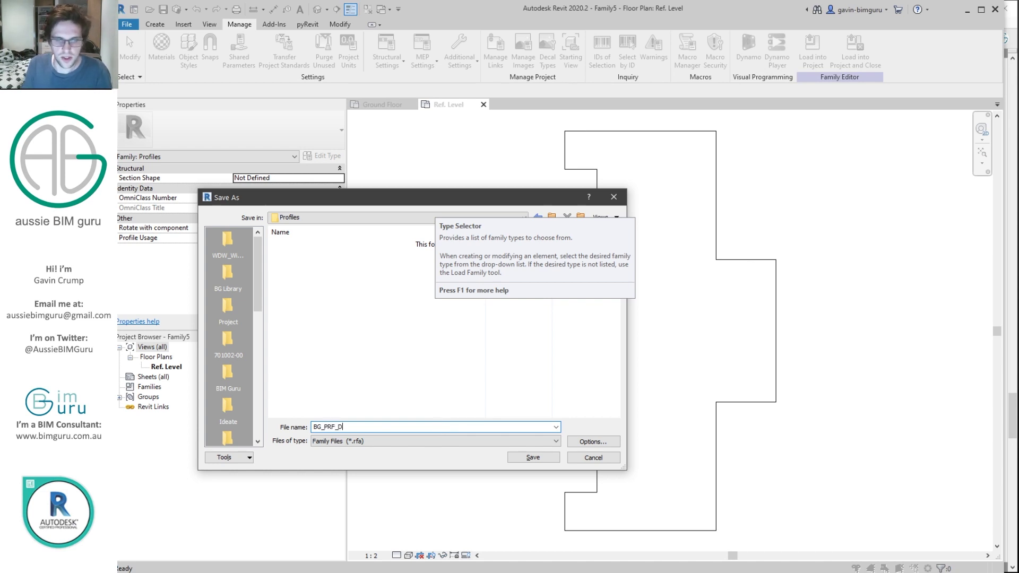
type("oorFrame-")
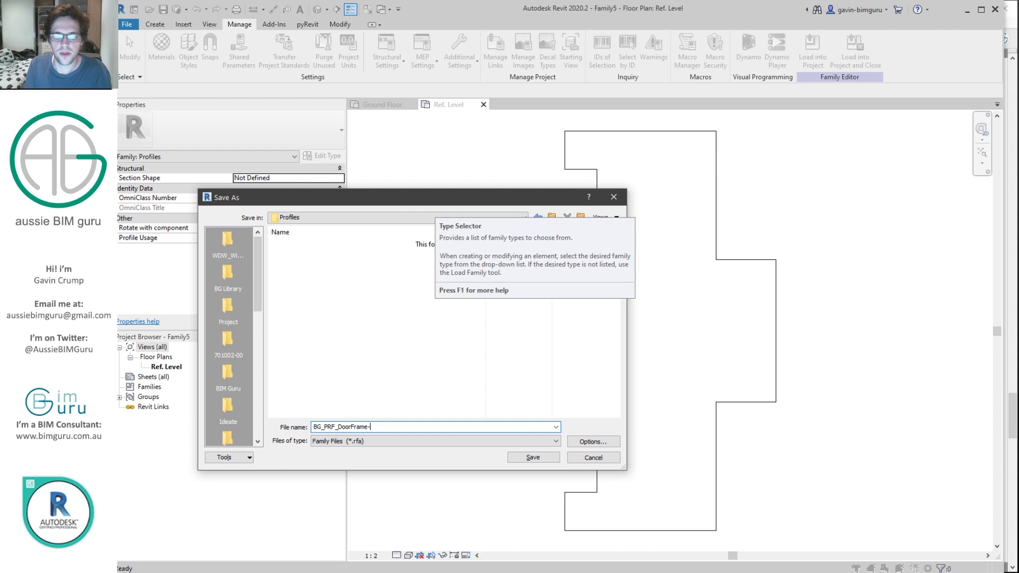
type("DoubleRebate")
key("Return")
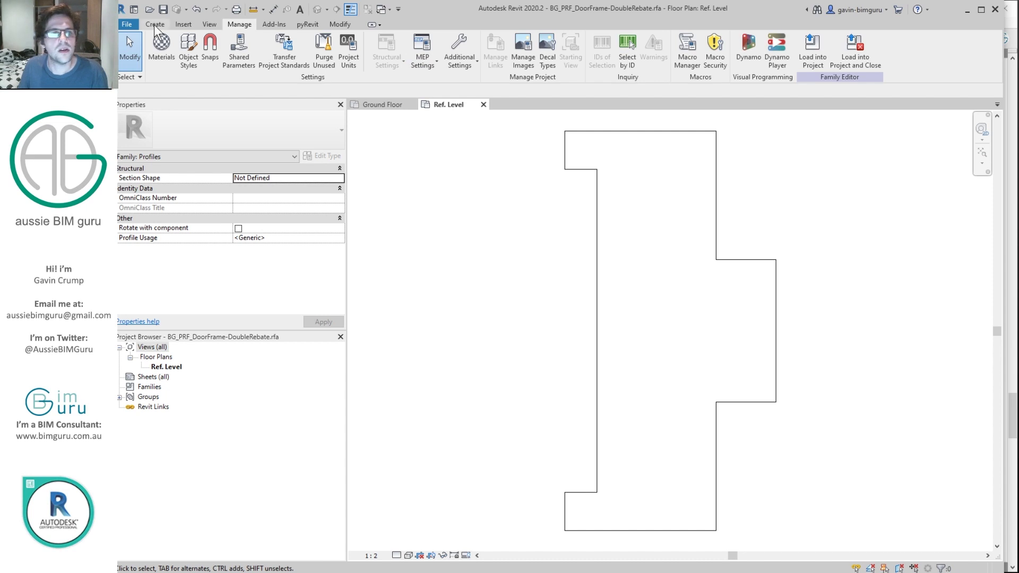
Save a copy of the family as BG_PRF_DoorFrame-SingleRebate in the same folder.
left_click(126, 25)
mouse_move(209, 149)
left_click(273, 149)
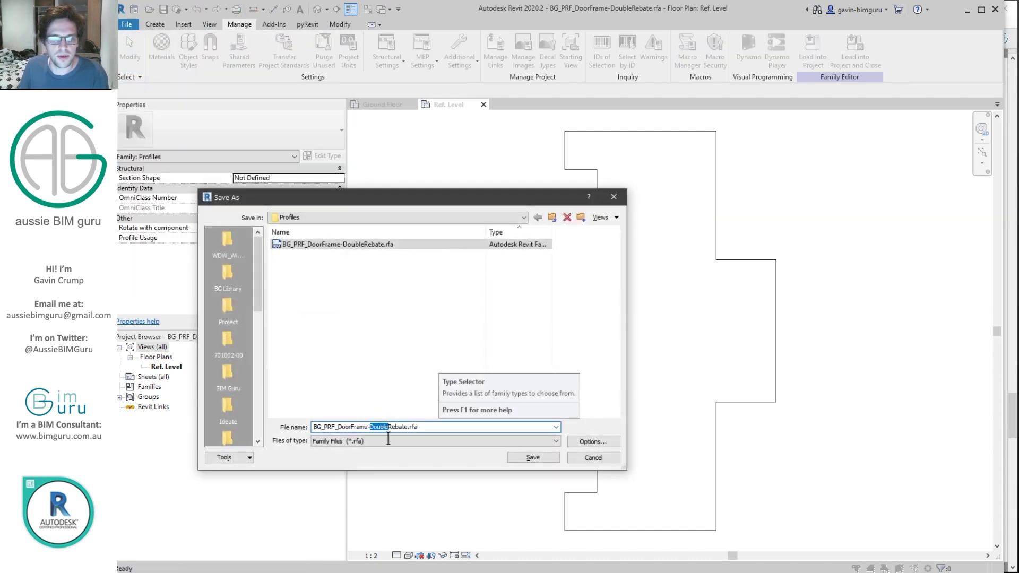
type("Single")
key("Return")
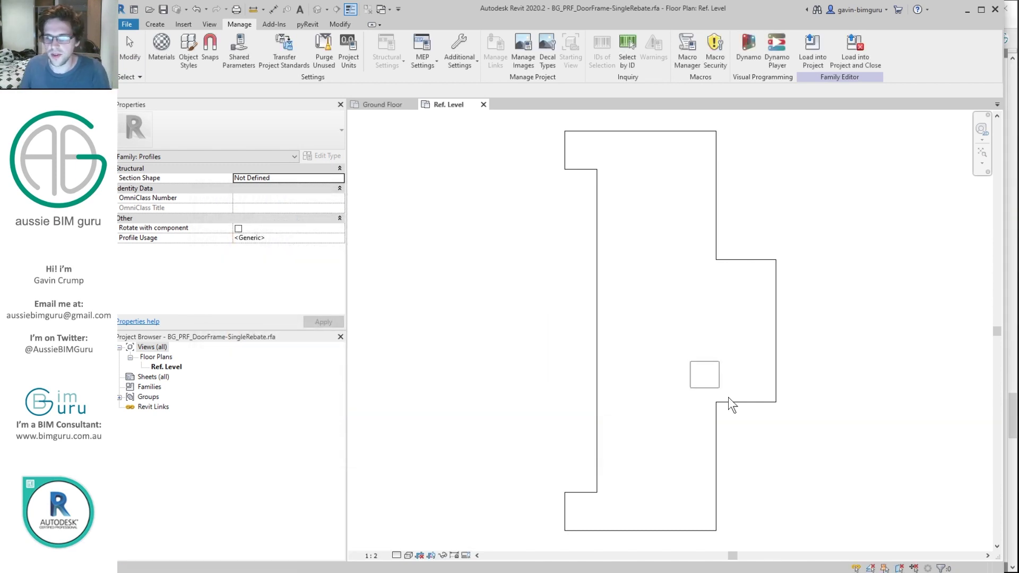
Delete the lower rebate's lines and join the outline's bottom edge to its outer vertical edge in a square corner.
left_click_drag(695, 368, 844, 548)
key("Delete")
key("t")
key("r")
left_click(713, 531)
left_click(777, 382)
Show the annotation categories again and delete the reference plane that defined the lower door rebate.
key("v")
key("v")
left_click(429, 136)
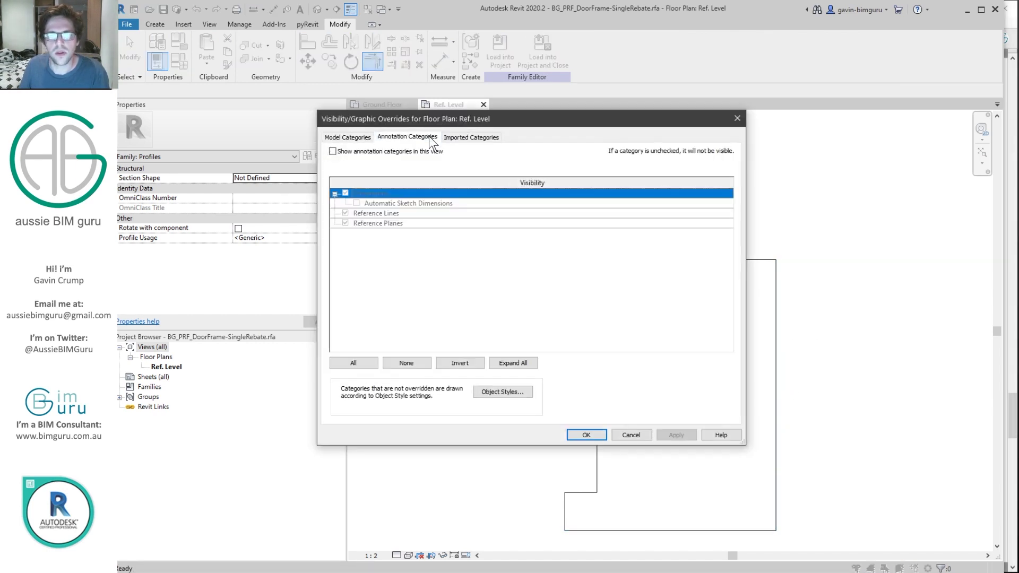
left_click(418, 152)
left_click(587, 434)
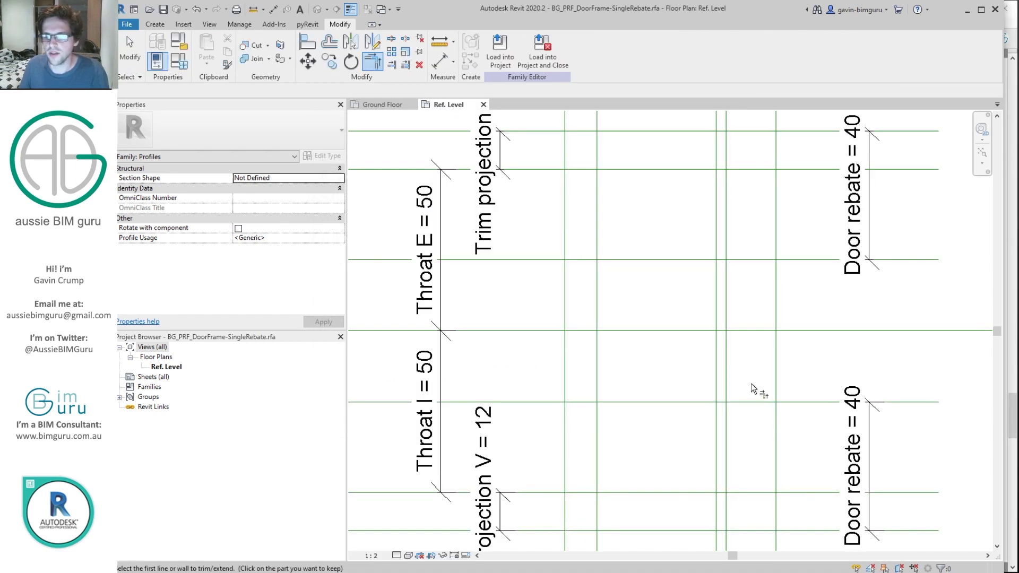
scroll(765, 393, "down", 2)
left_click(828, 397)
key("Delete")
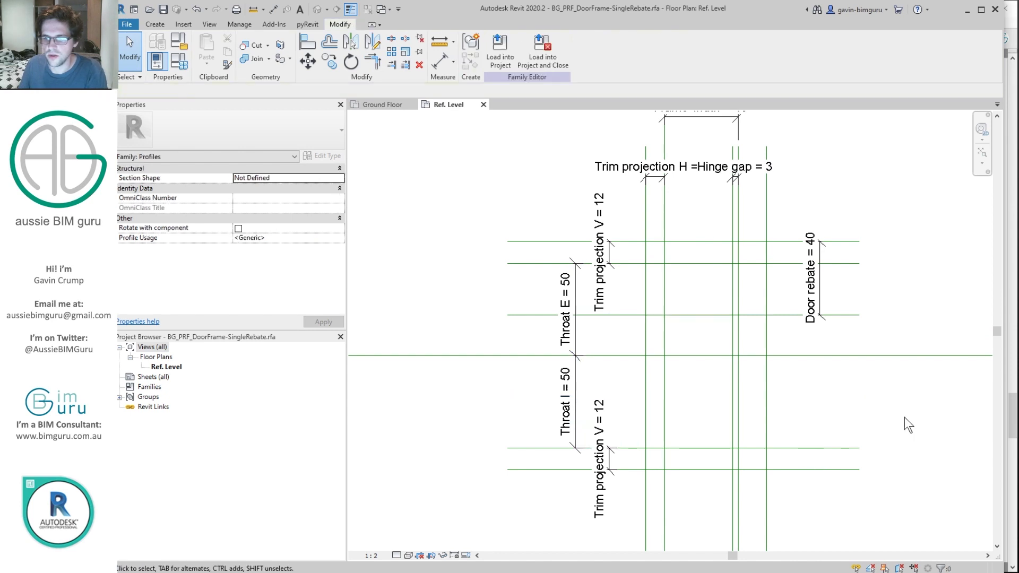
Hide the annotation categories in the single rebate profile's view again.
key("v")
key("v")
left_click(394, 138)
left_click(384, 149)
left_click(604, 432)
key("z")
key("f")
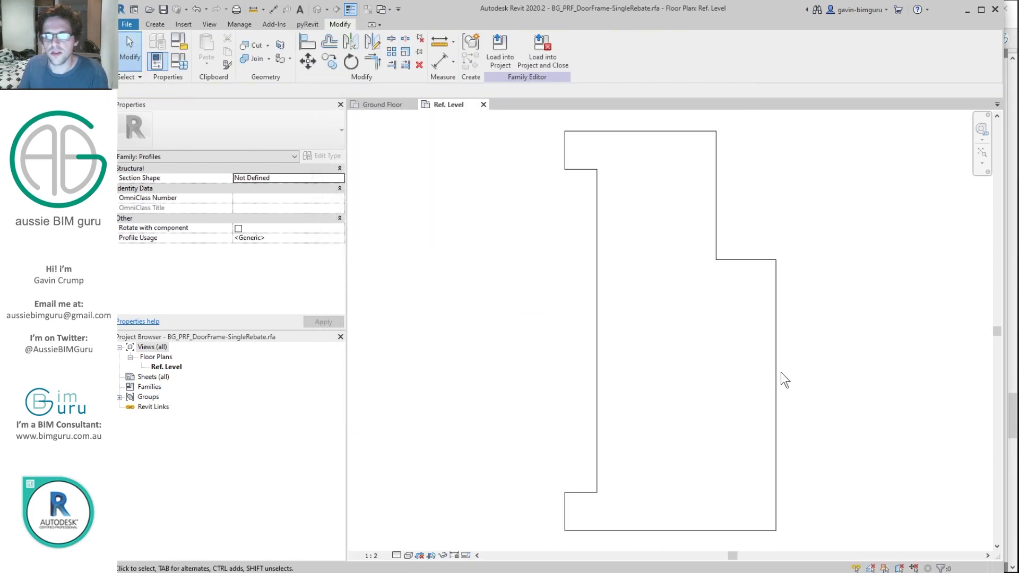
Rename the family type to Single rebate and close the profile family.
left_click(180, 61)
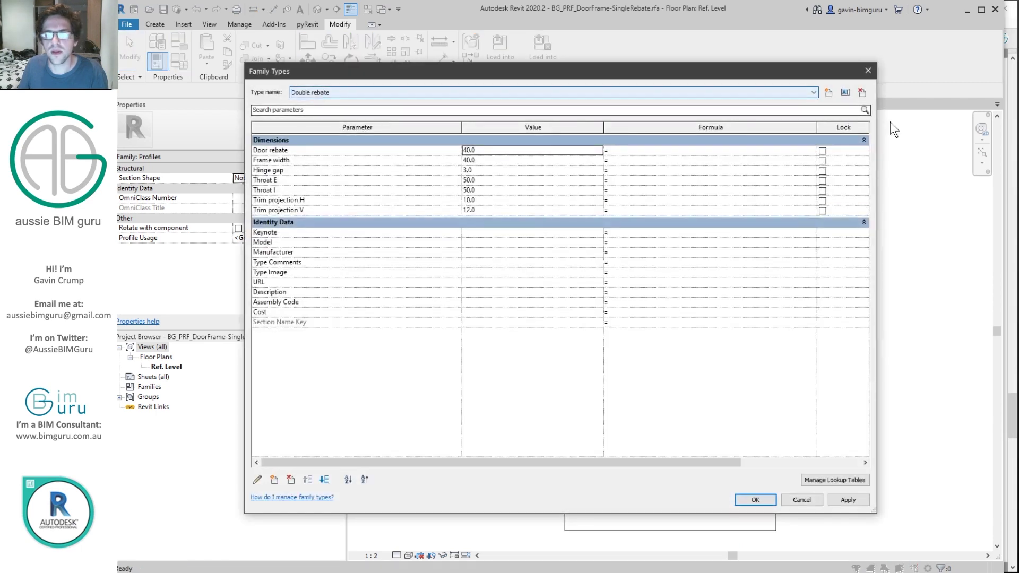
left_click(846, 93)
type("Sing")
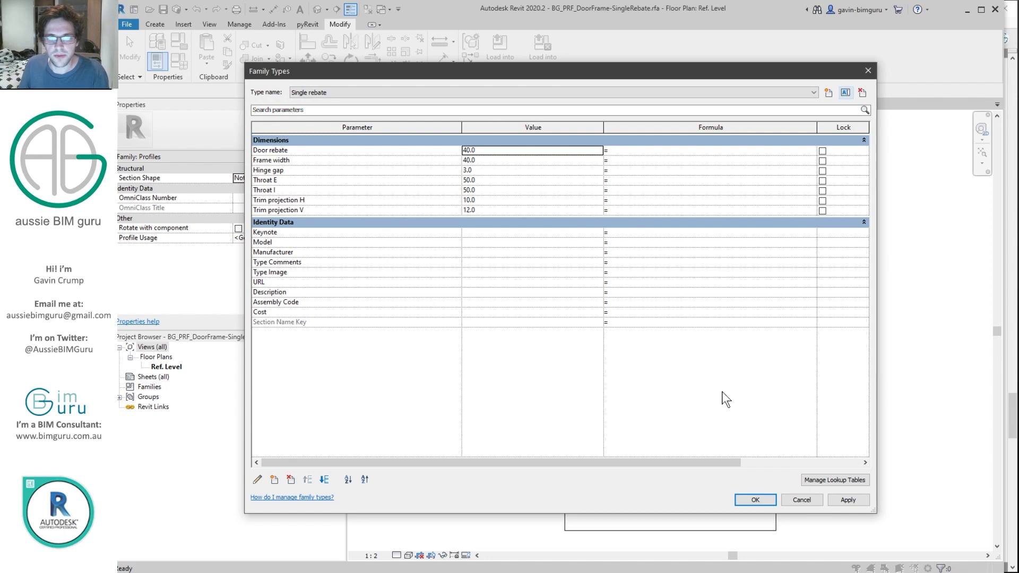
left_click(755, 500)
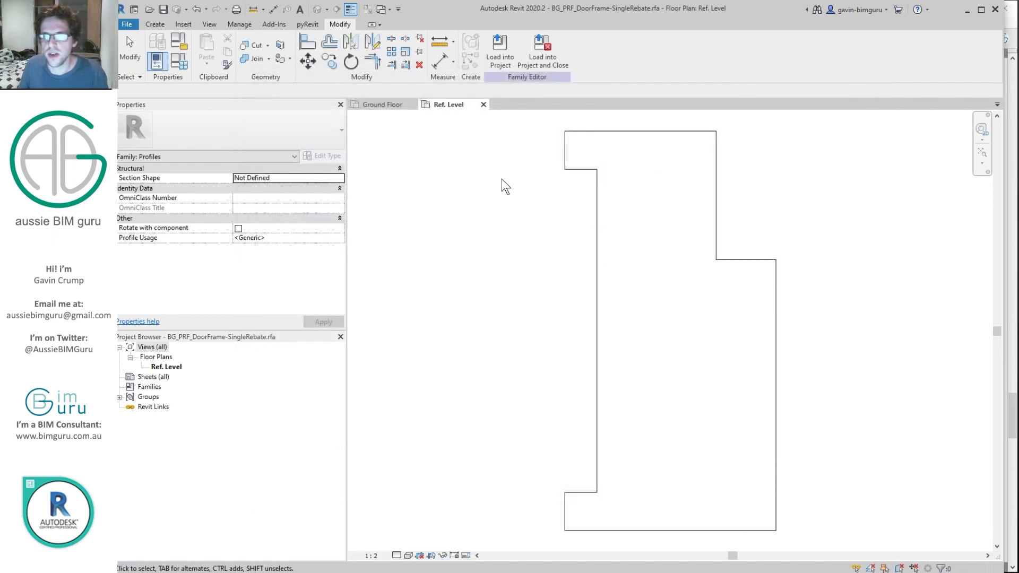
left_click(484, 105)
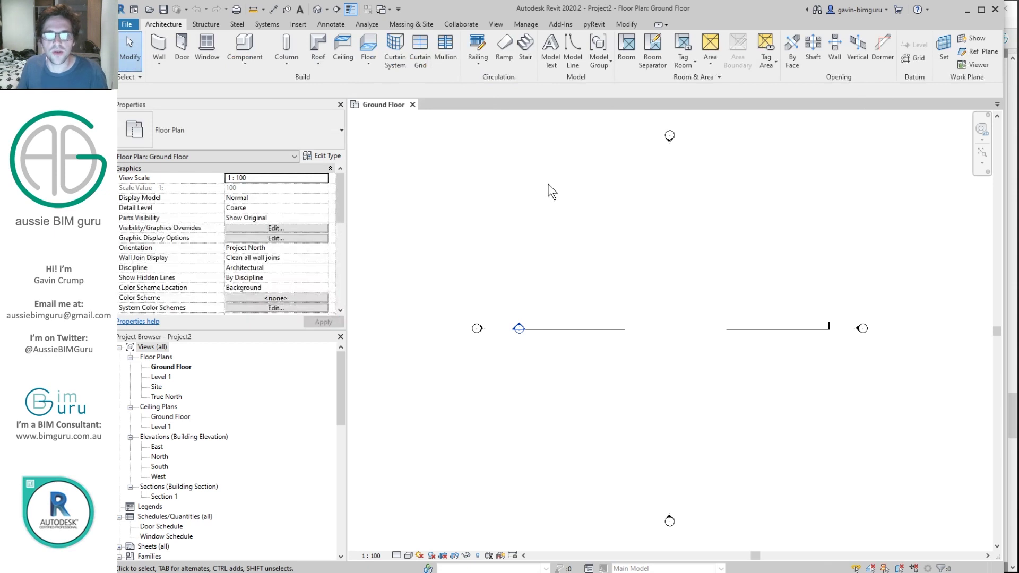
Create a new family from the Metric Generic Model.rft template.
left_click(125, 25)
left_click(153, 67)
key("Escape")
left_click(127, 25)
mouse_move(161, 64)
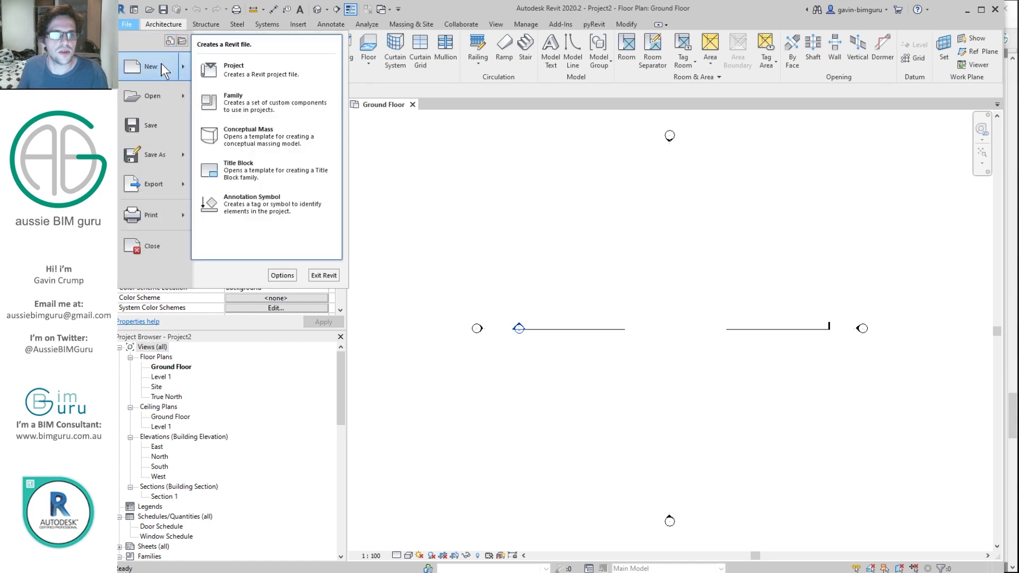
left_click(271, 99)
scroll(279, 251, "down", 10)
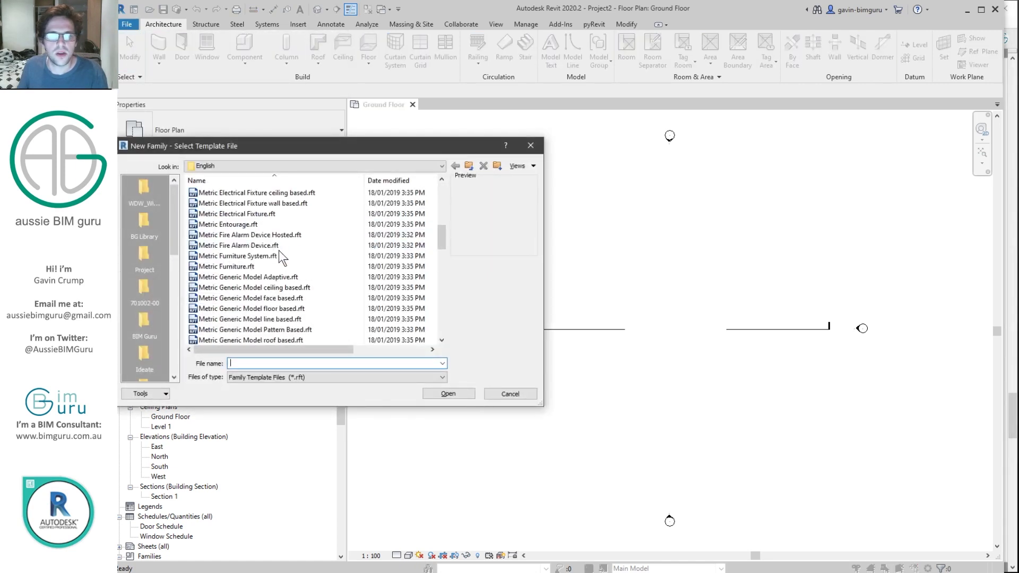
scroll(279, 250, "up", 3)
left_click(253, 340)
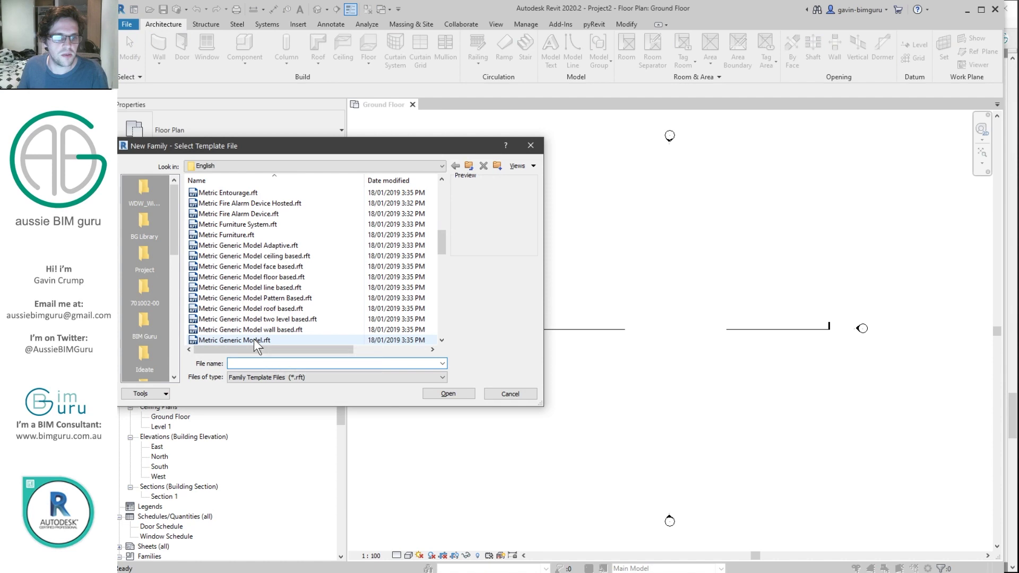
left_click(464, 394)
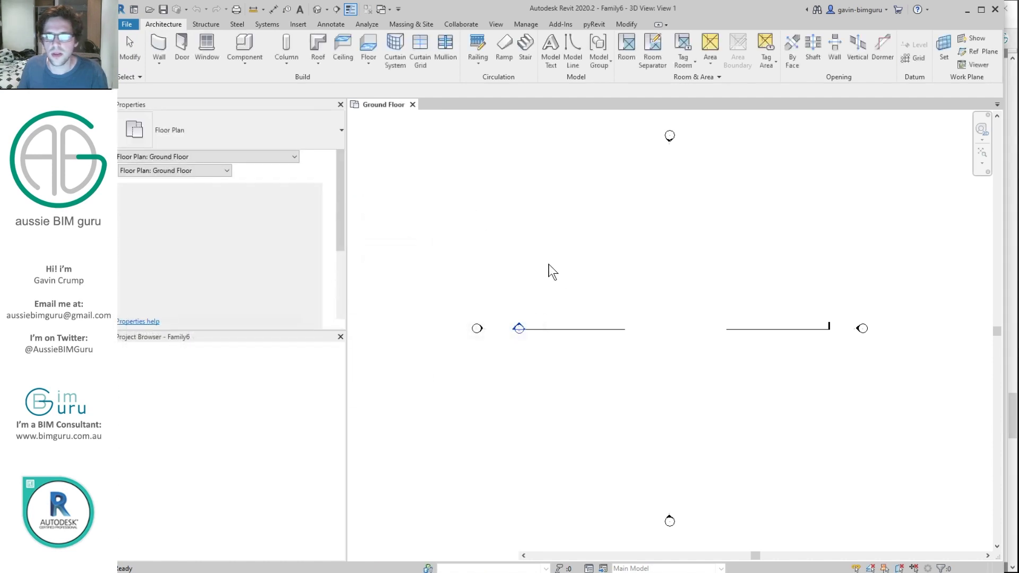
Delete the new family's drafting fill patterns, keeping only the solid fill.
left_click(286, 23)
left_click(458, 63)
left_click(469, 82)
left_click(704, 258)
key("Delete")
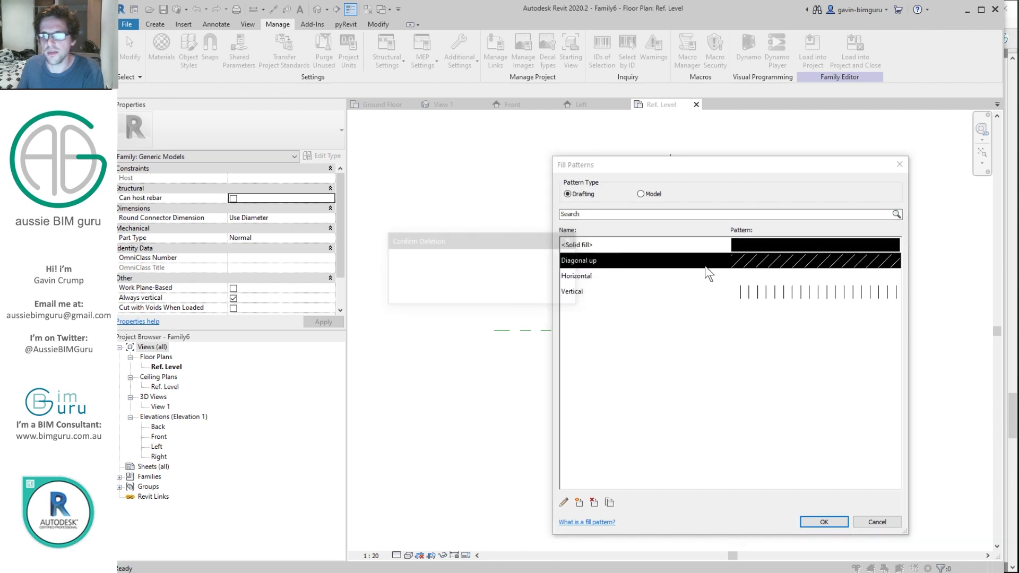
key("Return")
key("Delete")
key("Return")
key("Delete")
key("Return")
left_click(468, 65)
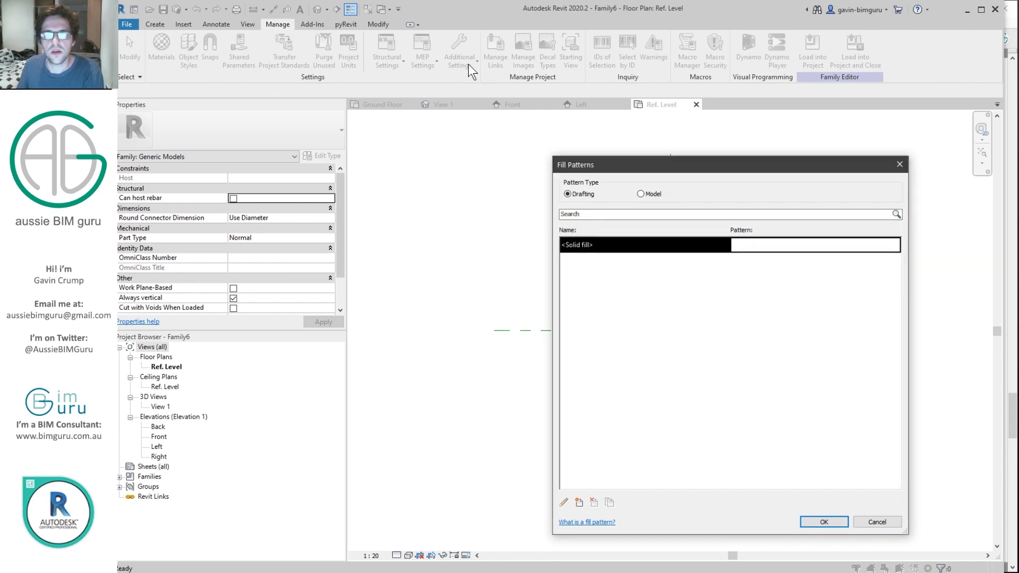
key("Return")
Delete every line pattern from the generic model family.
left_click(464, 62)
left_click(481, 177)
left_click(904, 197)
key("Return")
left_click(906, 197)
key("Return")
left_click(906, 197)
key("Return")
left_click(911, 195)
key("Return")
left_click(911, 196)
key("Return")
key("Return")
left_click(911, 195)
key("Return")
left_click(912, 195)
key("Return")
left_click(911, 195)
key("Return")
left_click(911, 195)
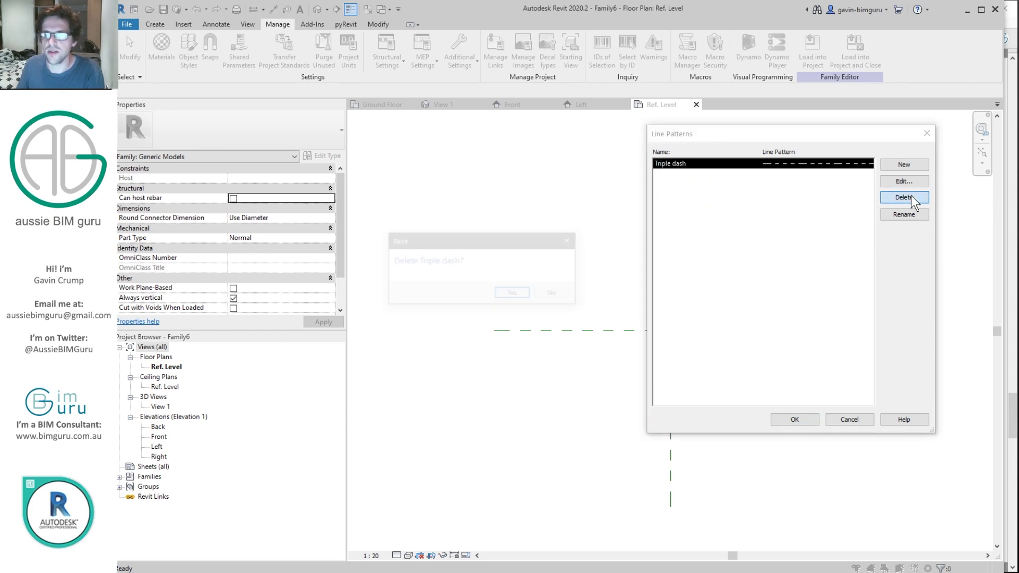
key("Return")
Delete every material from the generic model family.
left_click(161, 51)
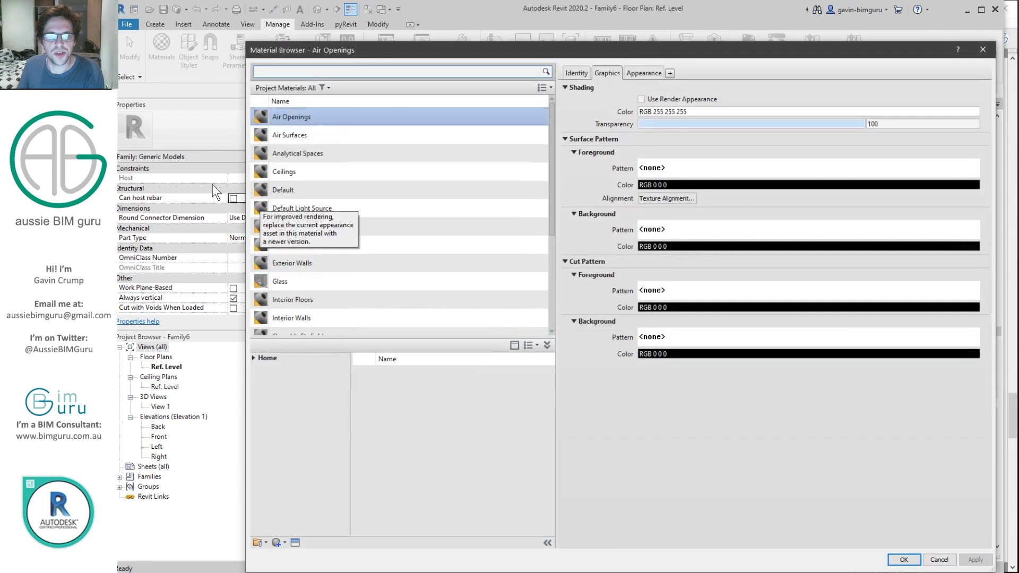
left_click(288, 166)
key("Delete")
key("Delete")
key("Delete")
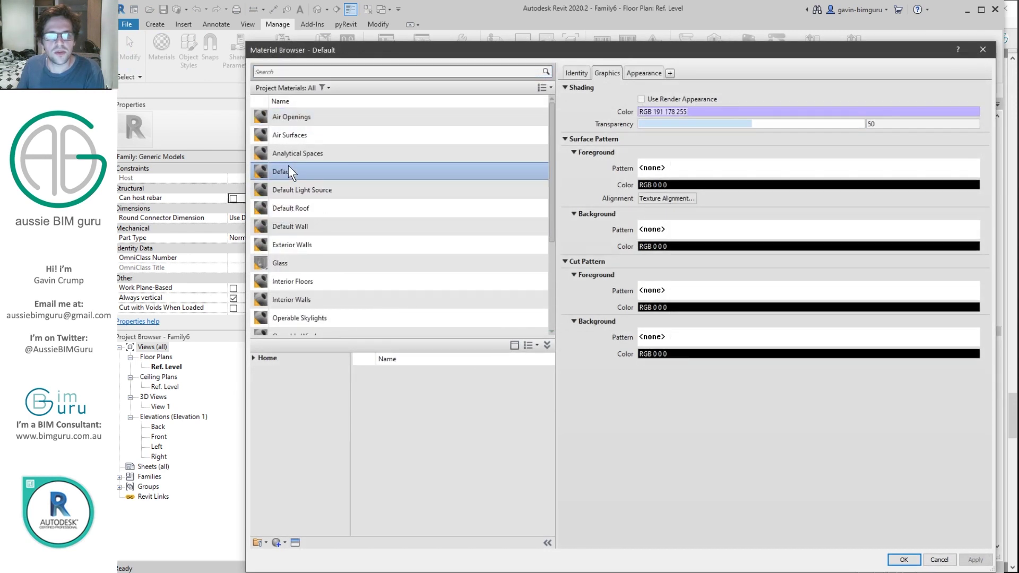
key("Delete")
key("Delete")
key("Delete")
key("Delete")
key("Delete")
key("Delete")
key("Delete")
key("Delete")
key("Delete")
key("Delete")
key("Delete")
key("Delete")
key("Delete")
key("Delete")
key("Delete")
key("Delete")
key("Delete")
key("Delete")
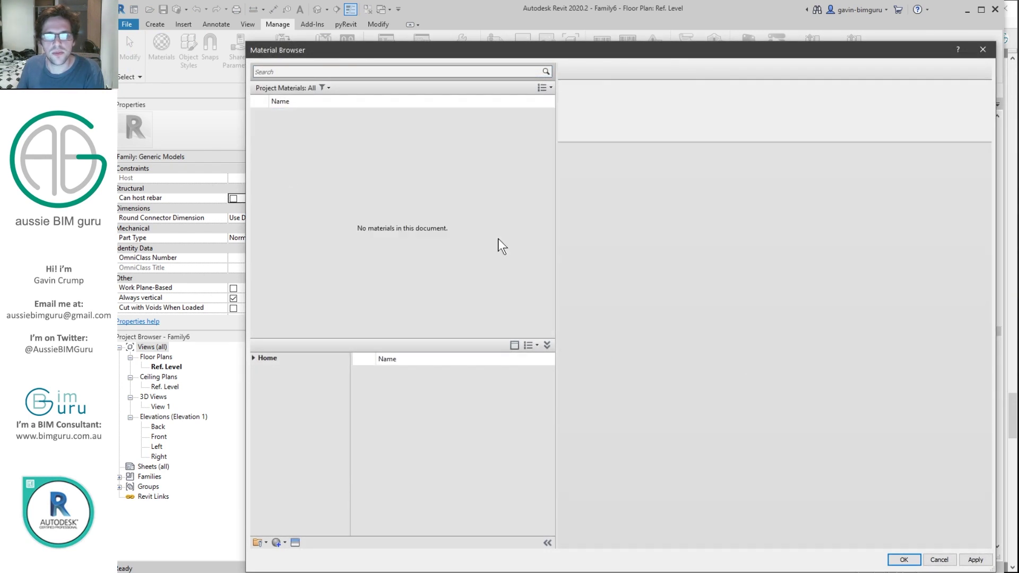
left_click(904, 560)
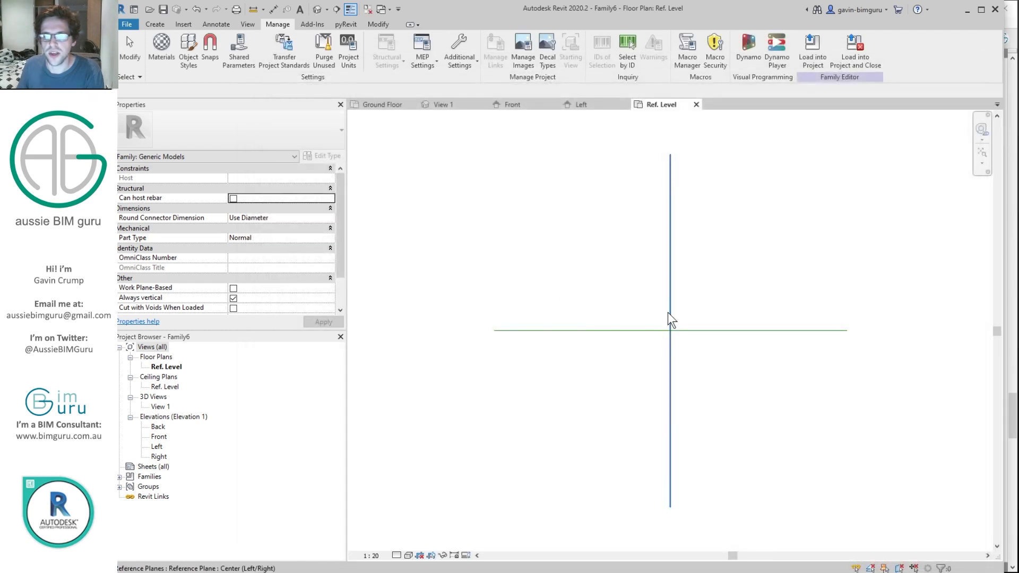
left_click(672, 345)
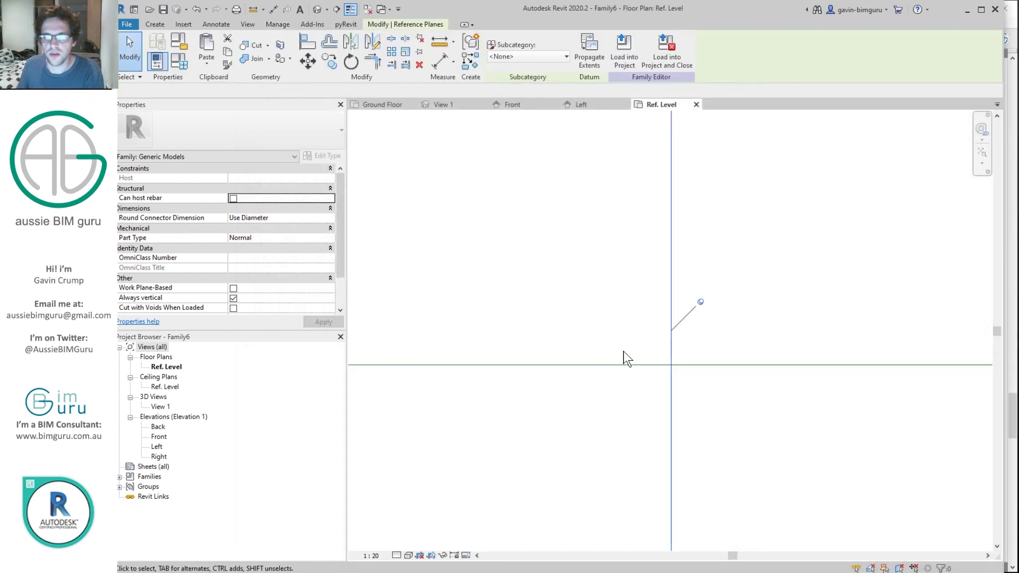
left_click(694, 381)
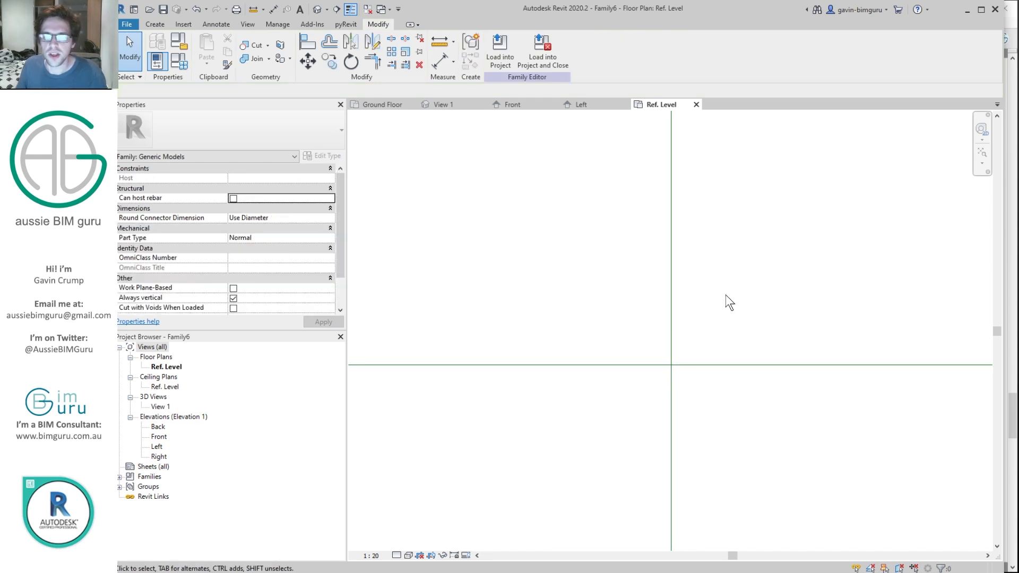
scroll(710, 306, "down", 3)
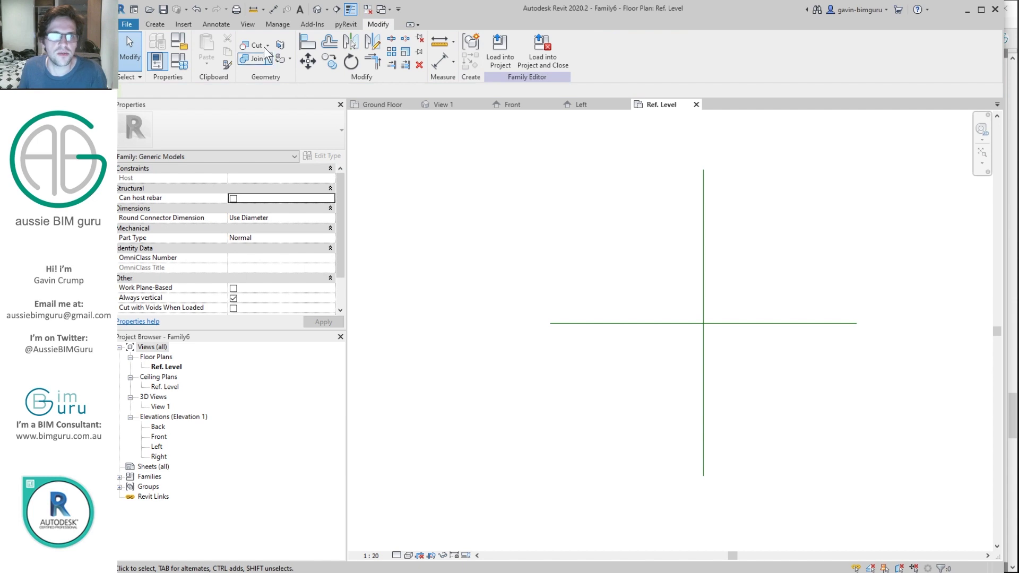
Purge the unused items from the generic model family, repeating the purge until nothing is left to remove.
left_click(278, 24)
left_click(324, 53)
left_click(470, 452)
left_click(324, 53)
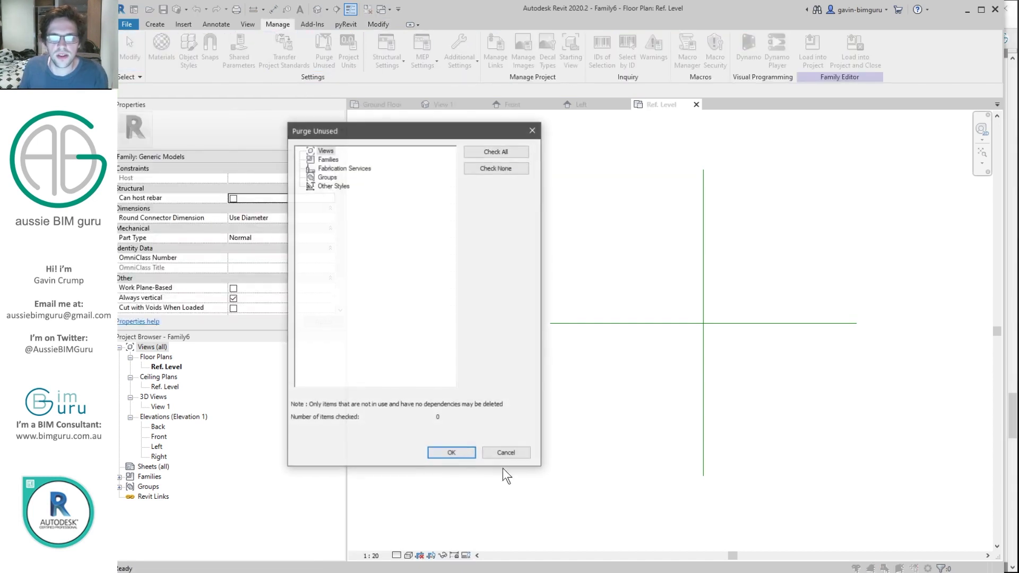
left_click(458, 453)
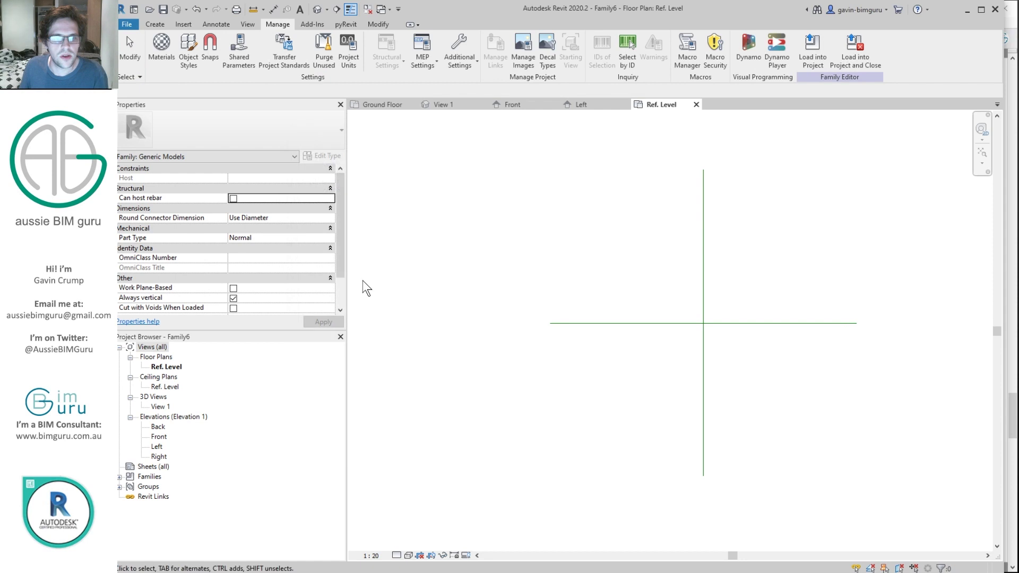
Make the family work plane-based and save it as "Starter family" in the Demo folder.
left_click(233, 288)
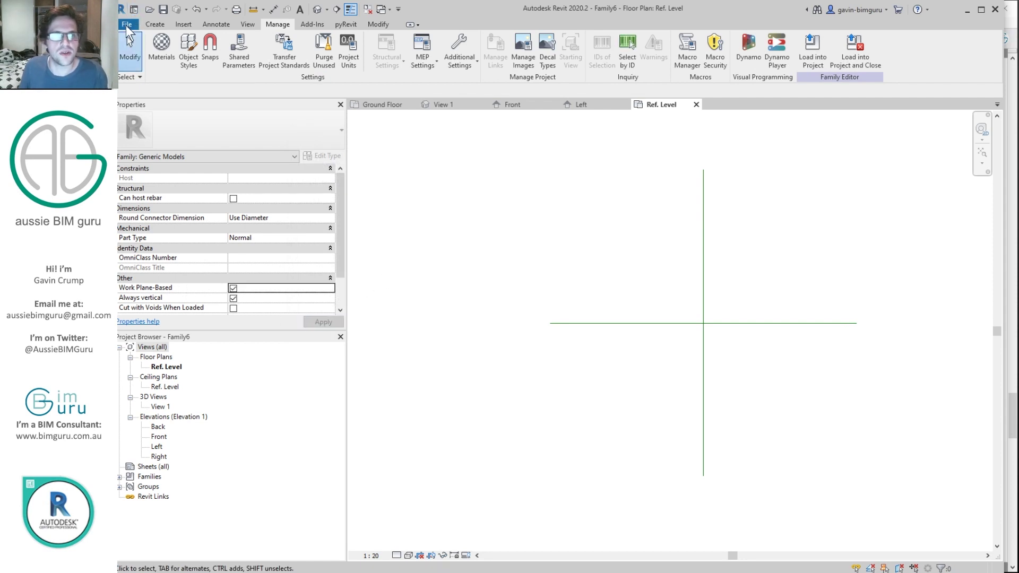
left_click(127, 25)
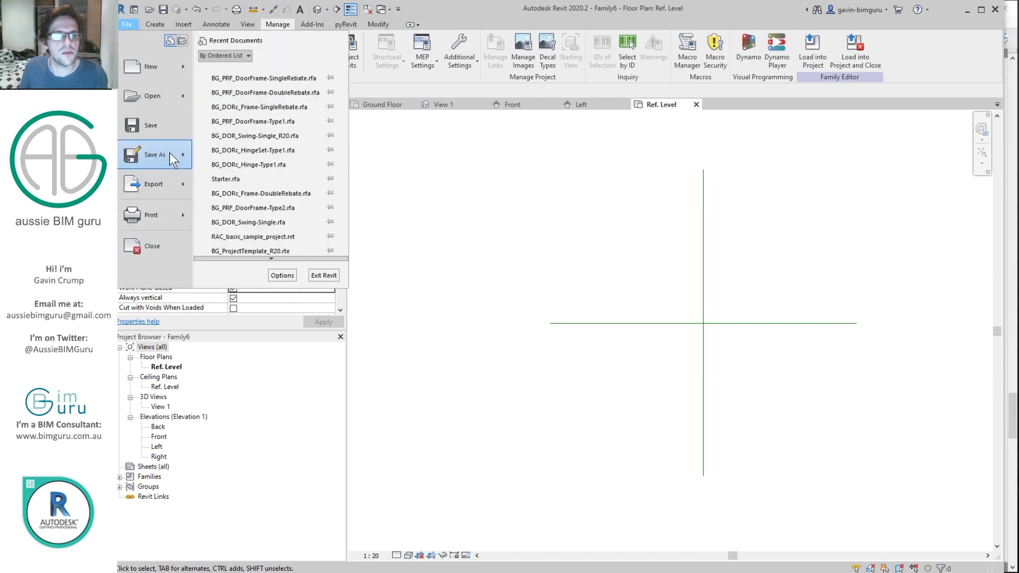
mouse_move(170, 153)
left_click(239, 151)
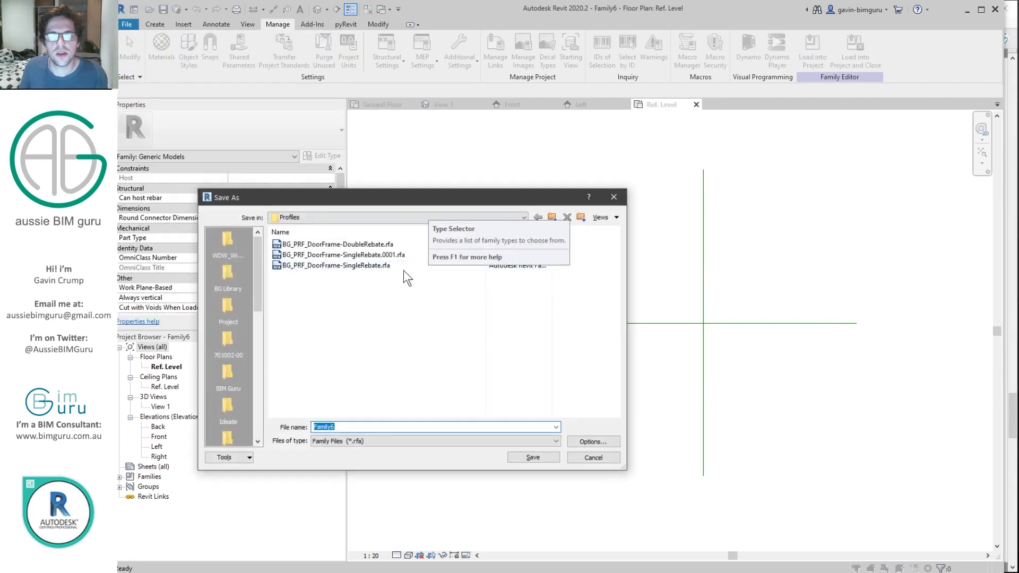
left_click(556, 213)
left_click(371, 427)
double_click(371, 423)
type("Start")
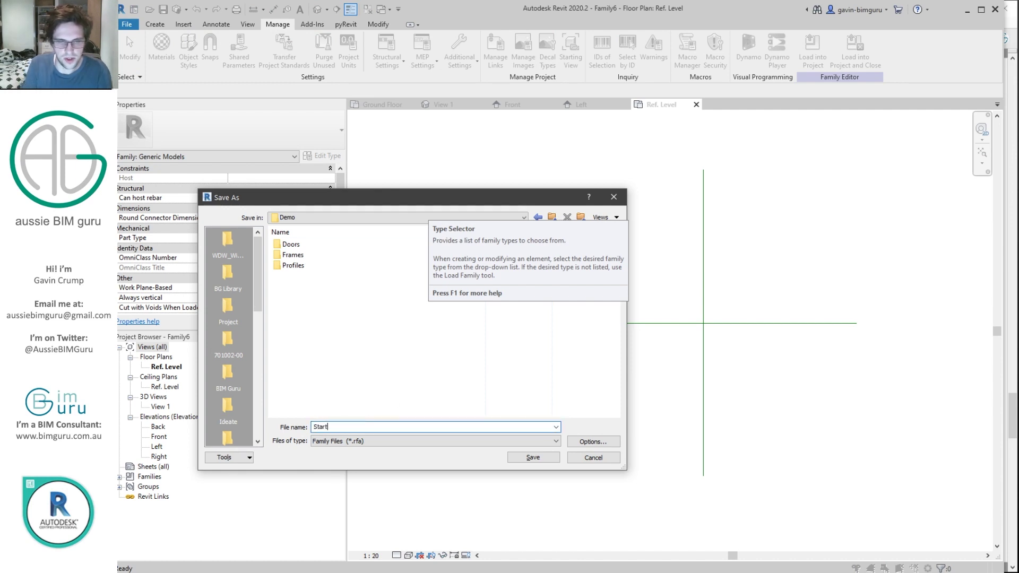
type("ed famil")
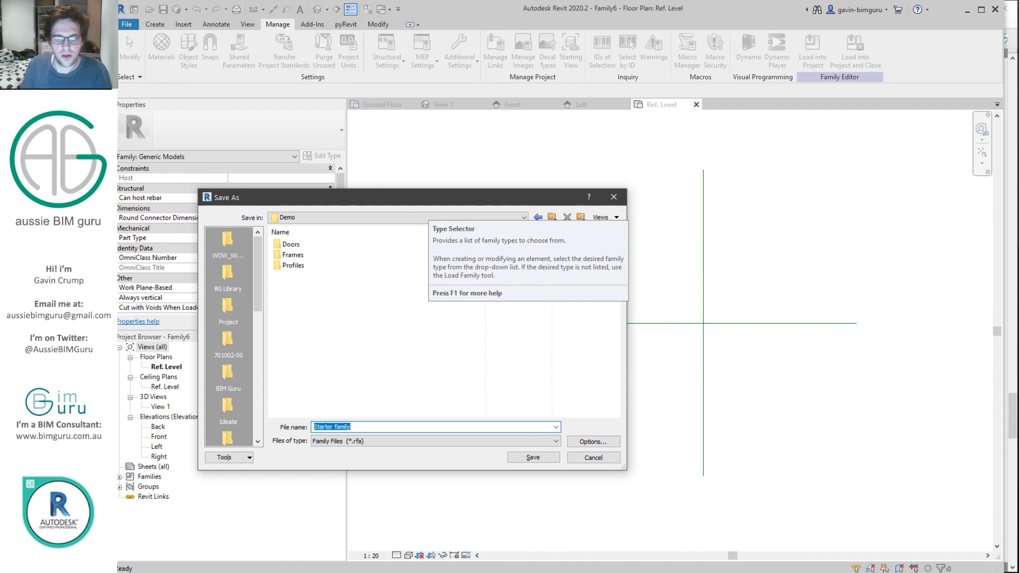
type("y")
key("Return")
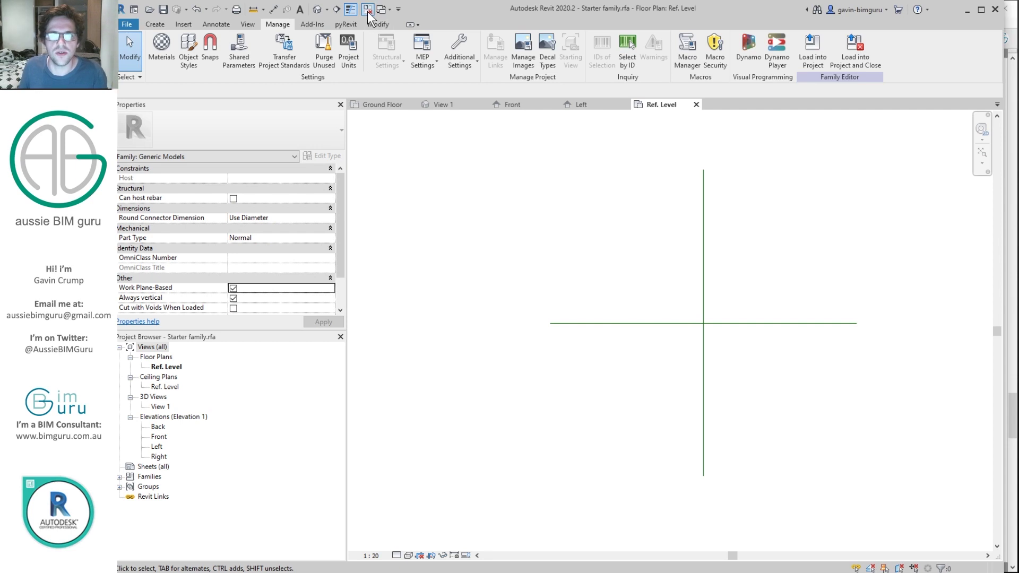
Close the inactive views and the current family, and reopen Starter family.rfa from the Demo folder on the desktop.
left_click(367, 10)
left_click(482, 106)
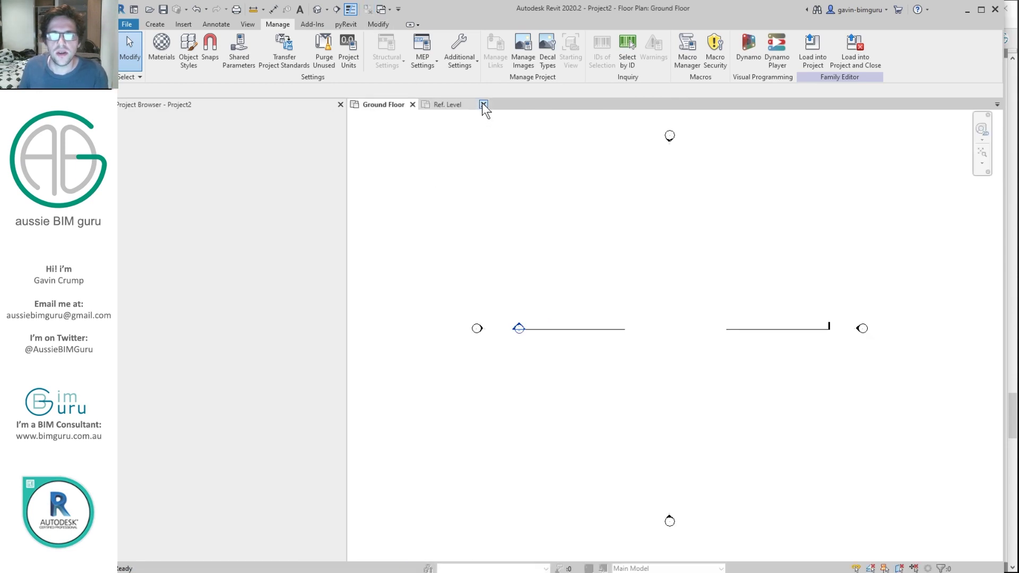
left_click(129, 25)
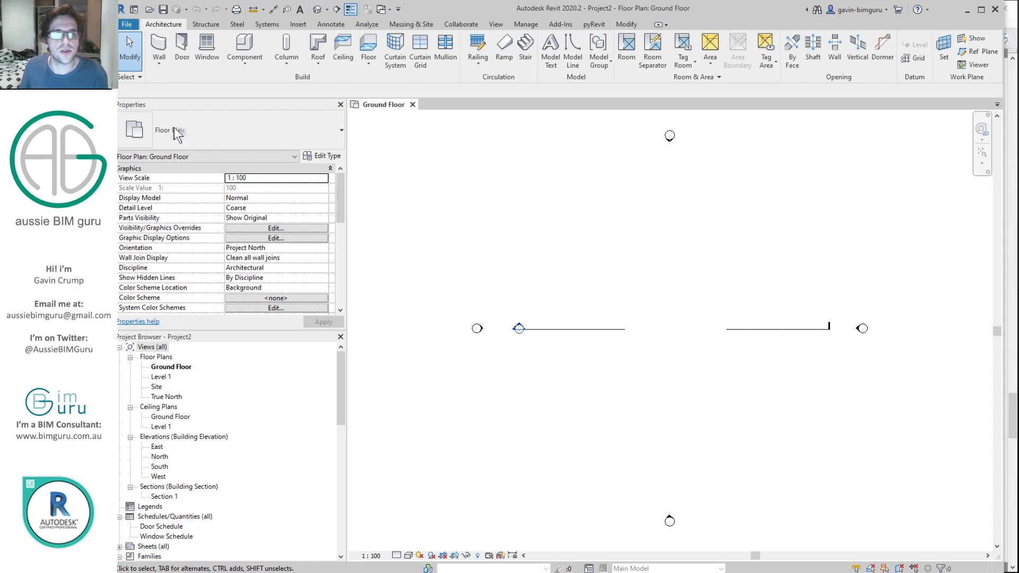
mouse_move(164, 98)
left_click(243, 104)
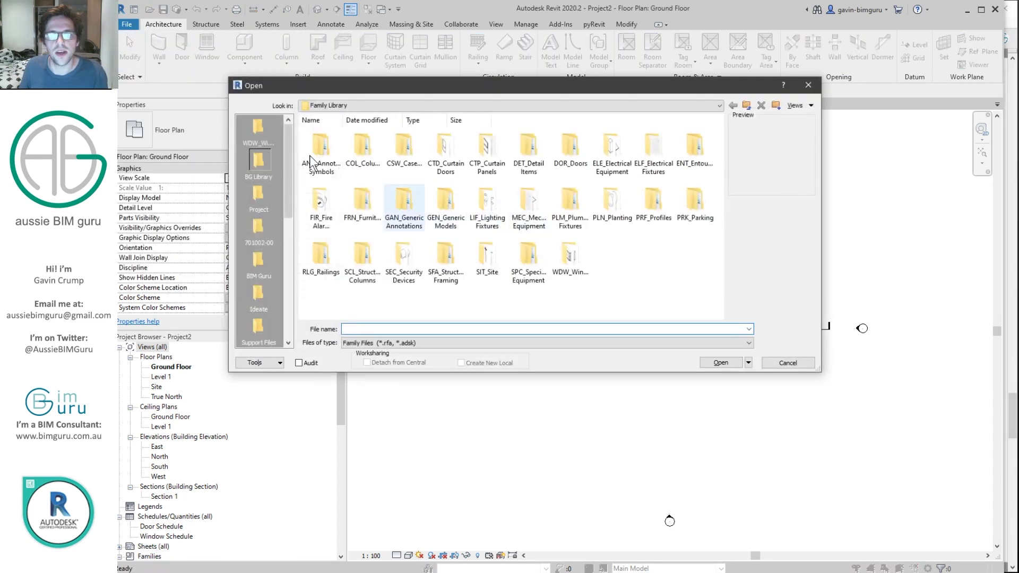
left_click(262, 257)
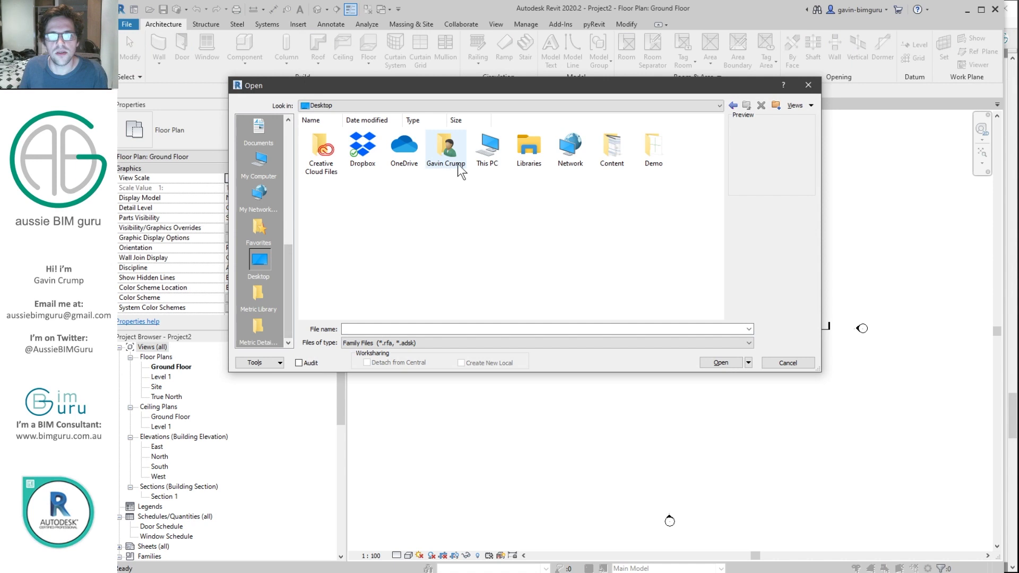
double_click(648, 144)
left_click(444, 150)
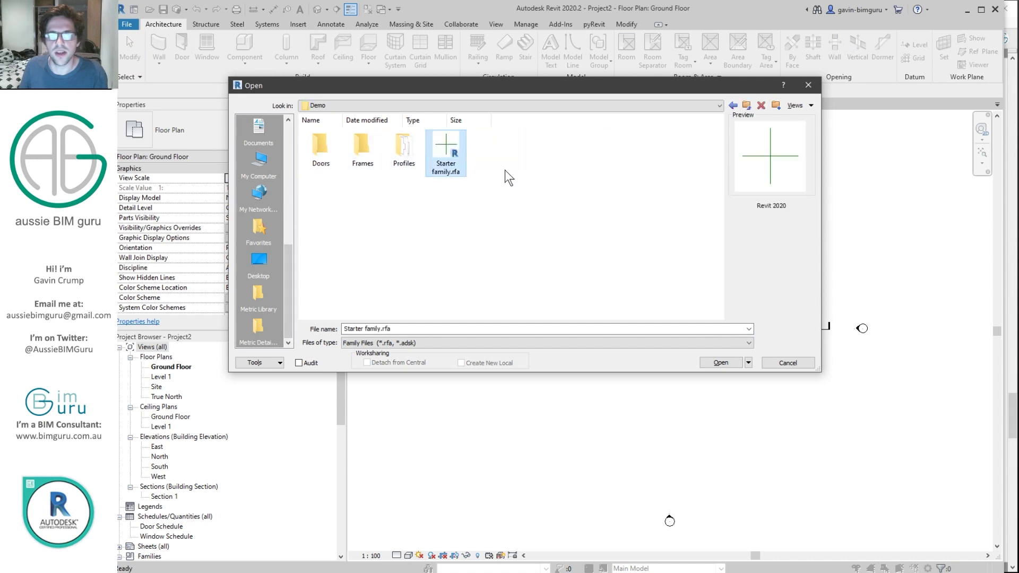
left_click(720, 363)
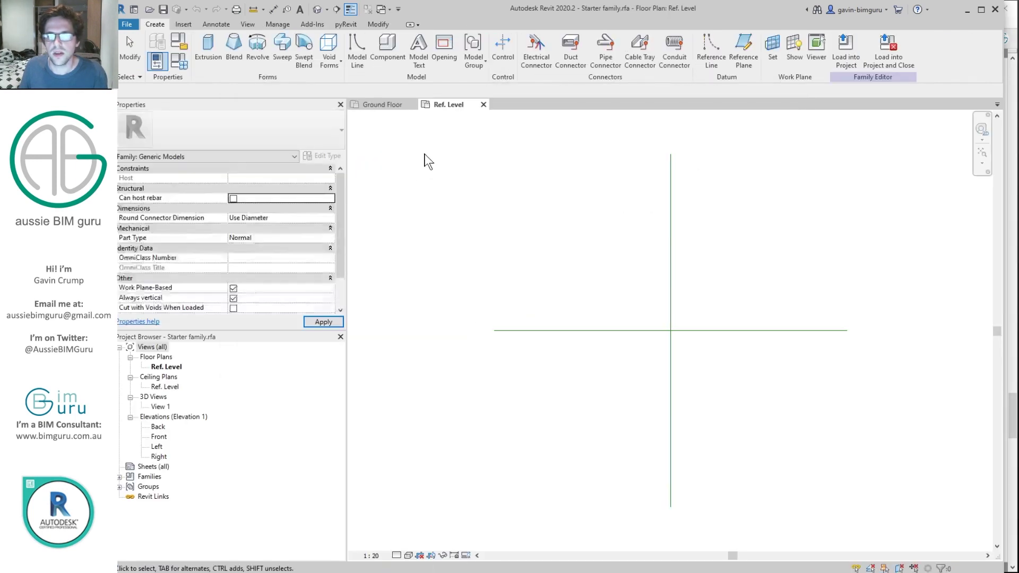
Save a copy of the starter family as BG_DORc_DoorFrame-DoubleRebate in the Frames folder.
left_click(129, 28)
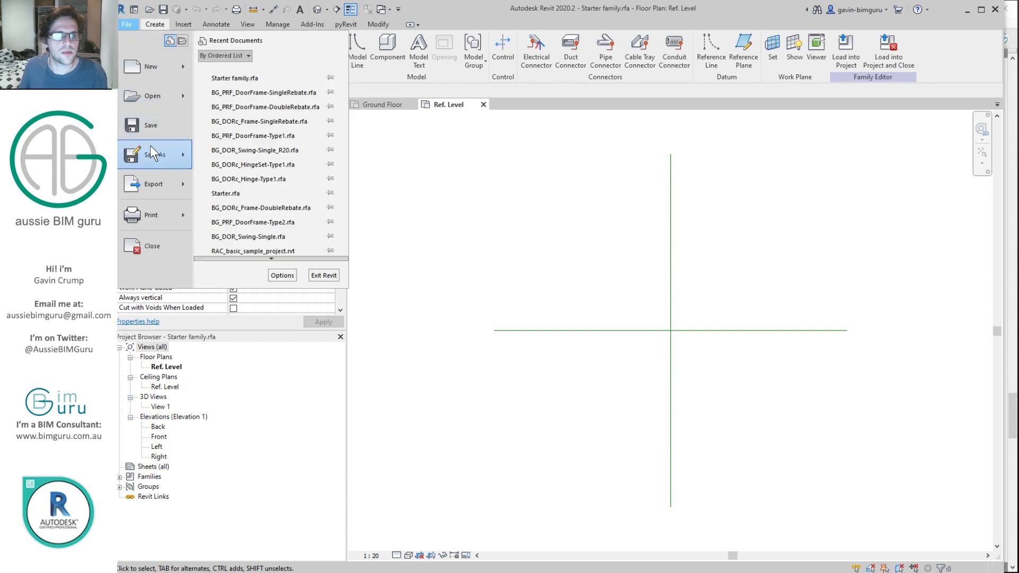
mouse_move(151, 145)
left_click(295, 143)
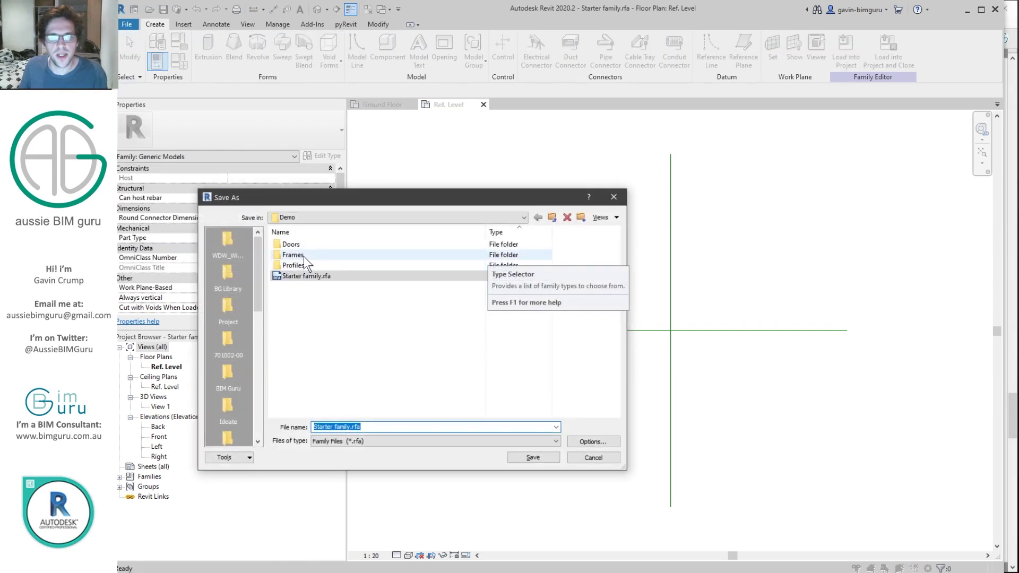
double_click(304, 257)
triple_click(350, 426)
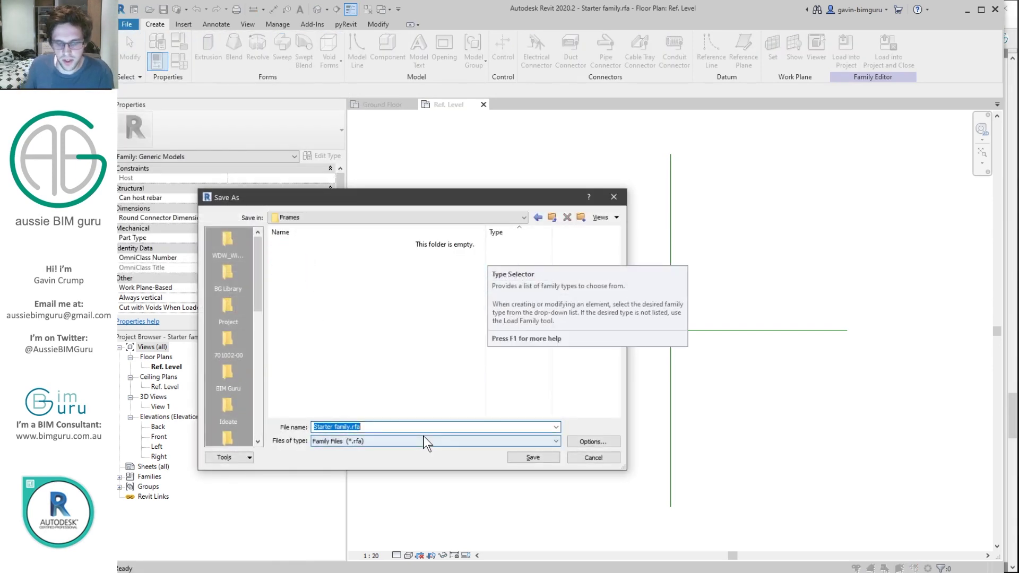
key("BackSpace")
type("BG_DORc_Do")
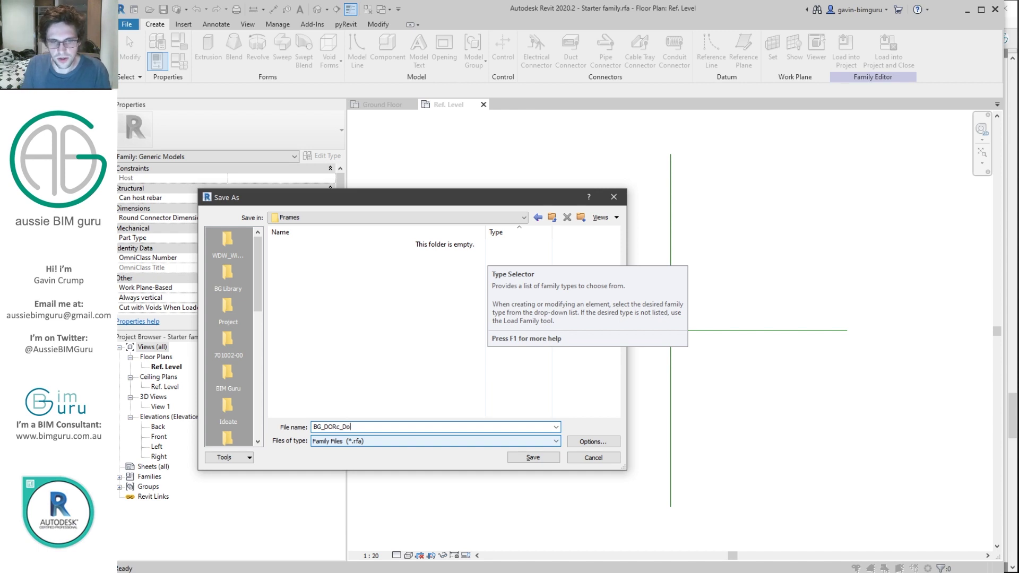
type("orFrame-DoubleReb")
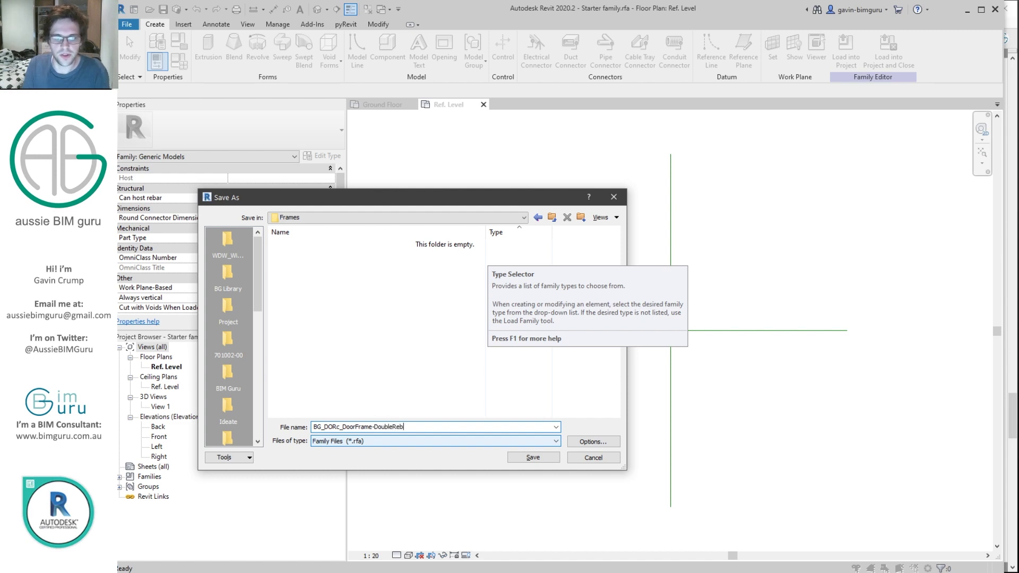
type("ate")
key("Return")
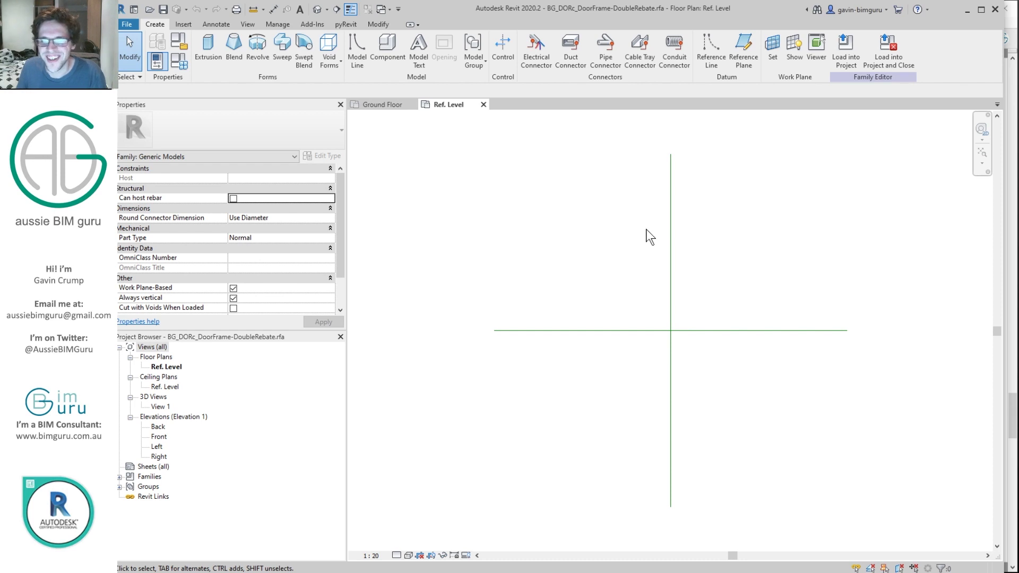
Set the Center (Left/Right) reference plane's Is Reference value to Right and rename the plane Right.
left_click(670, 219)
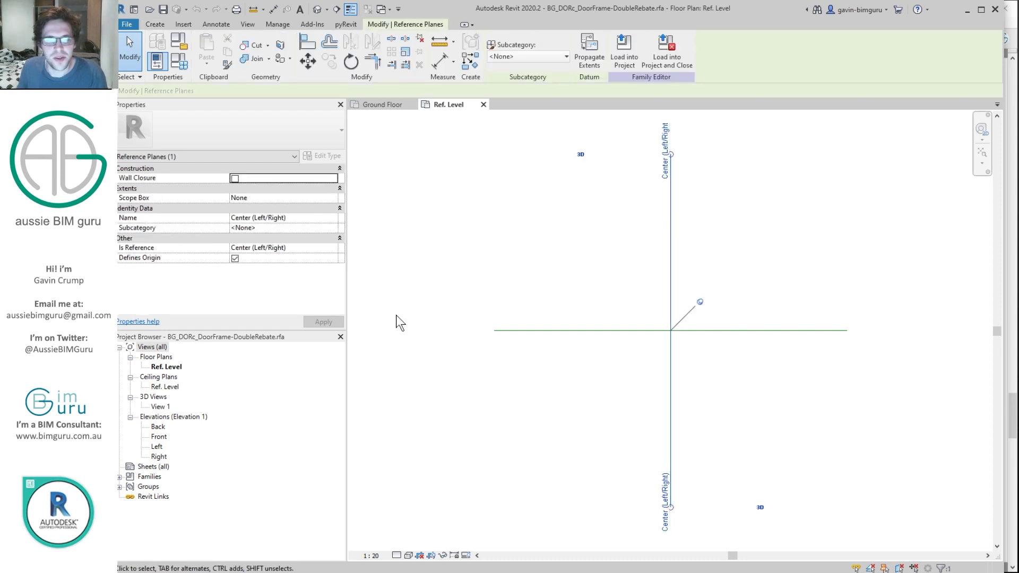
left_click(332, 248)
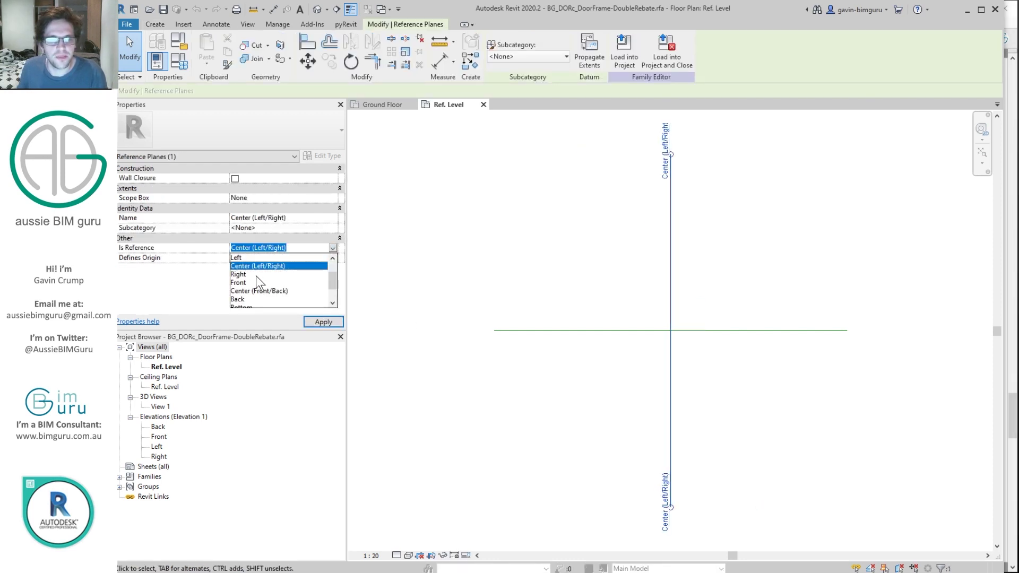
left_click(256, 276)
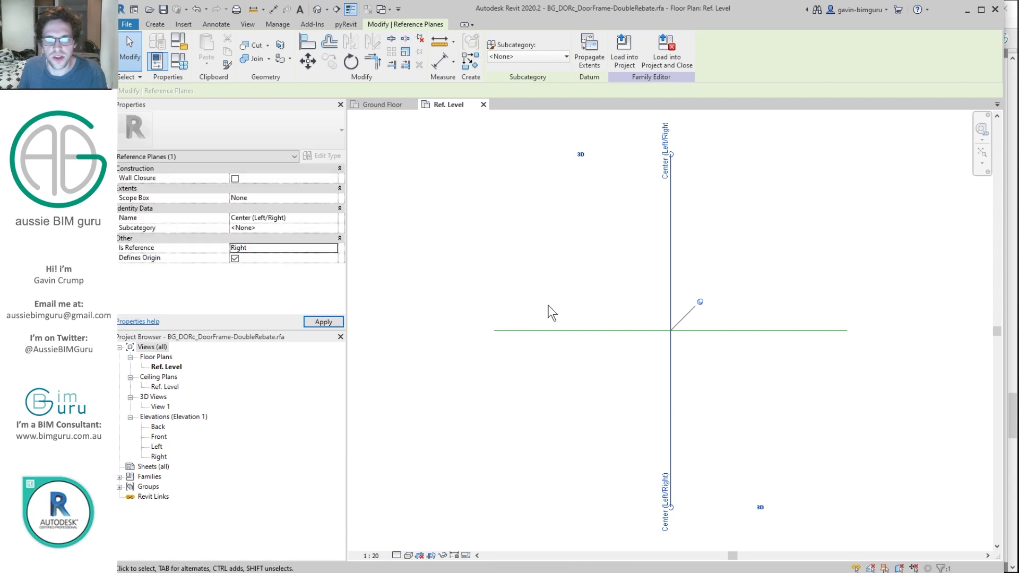
left_click(317, 249)
key("ctrl+c")
left_click(319, 219)
key("ctrl+v")
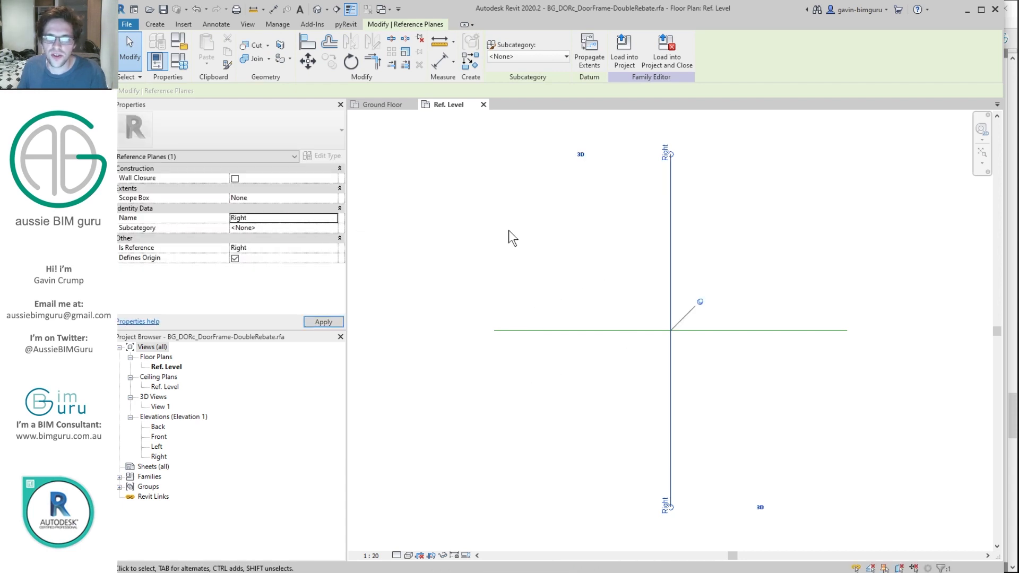
left_click(509, 230)
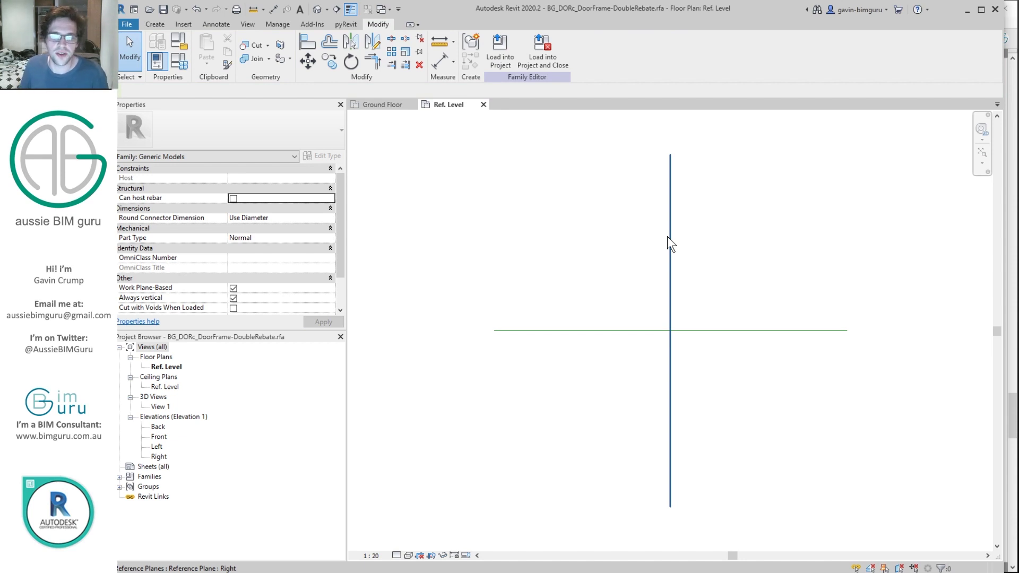
Draw a vertical reference plane about 1300 mm to the left of the Right plane.
key("r")
key("p")
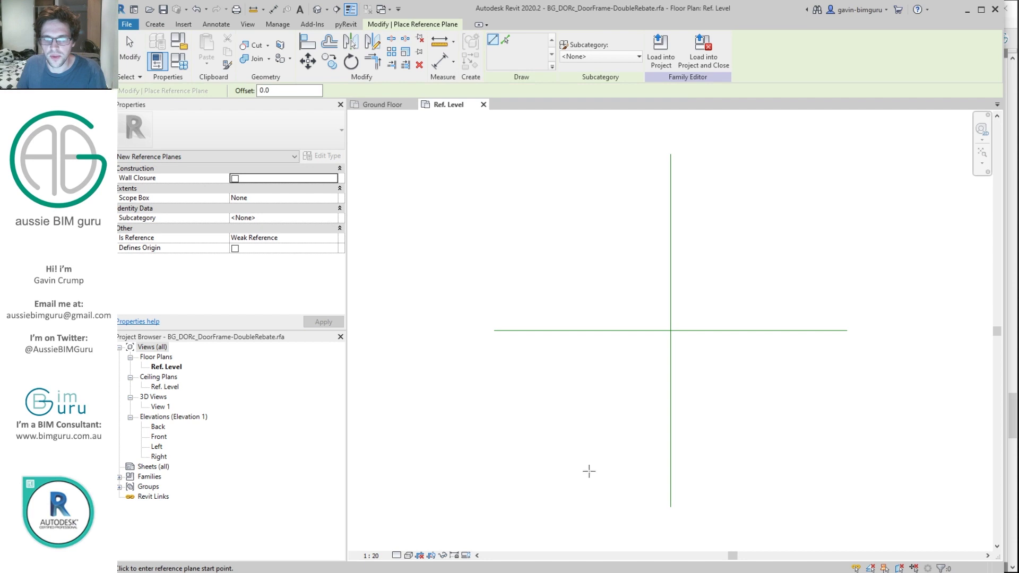
left_click(557, 507)
left_click(555, 160)
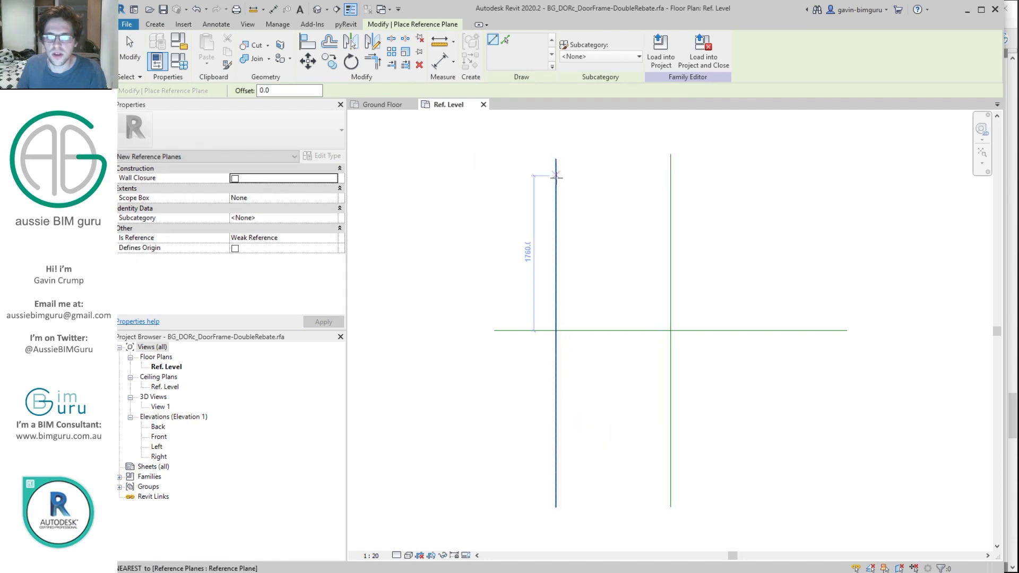
key("Escape")
key("Escape")
Set the new vertical reference plane's Is Reference value to Left.
left_click(556, 196)
left_click(330, 249)
left_click(330, 250)
left_click(282, 275)
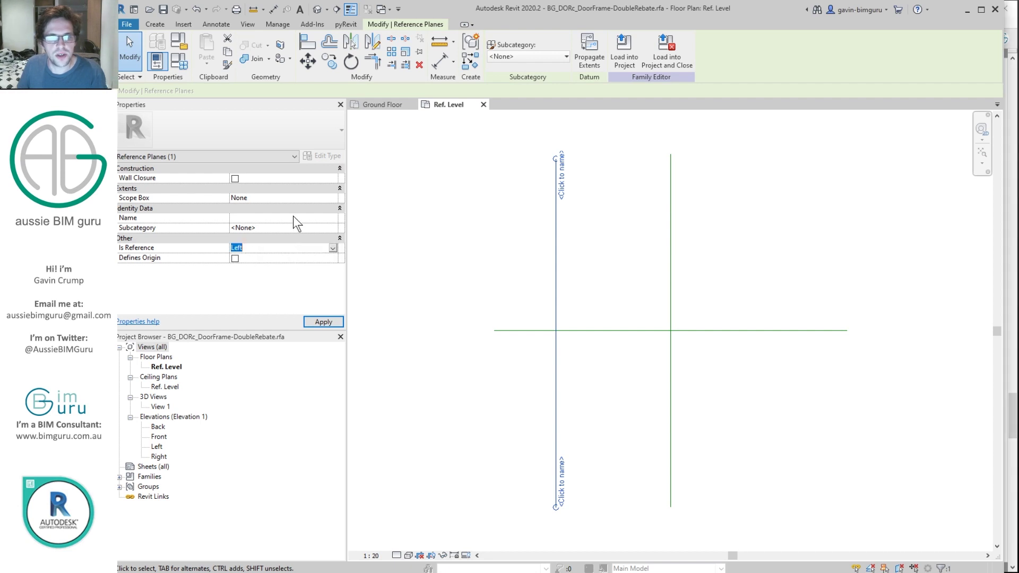
key("Escape")
Add a linear dimension between the two vertical reference planes, placed below the horizontal centre plane.
key("d")
key("i")
left_click(556, 284)
left_click(666, 294)
left_click(650, 381)
key("Escape")
scroll(629, 356, "up", 2)
scroll(629, 357, "up", 1)
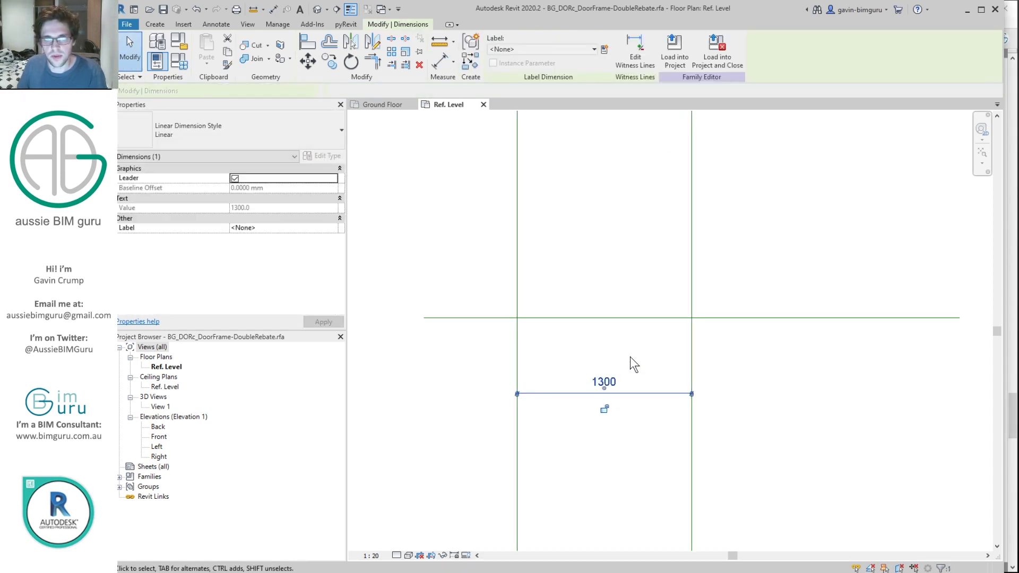
Change the family category from Generic Models to Doors.
left_click(177, 44)
left_click(423, 210)
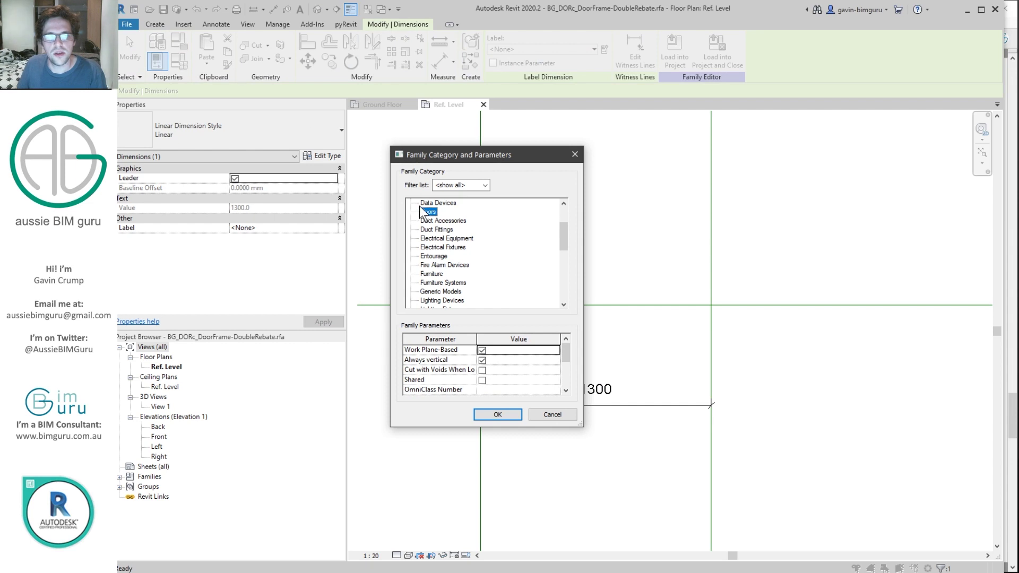
left_click(504, 412)
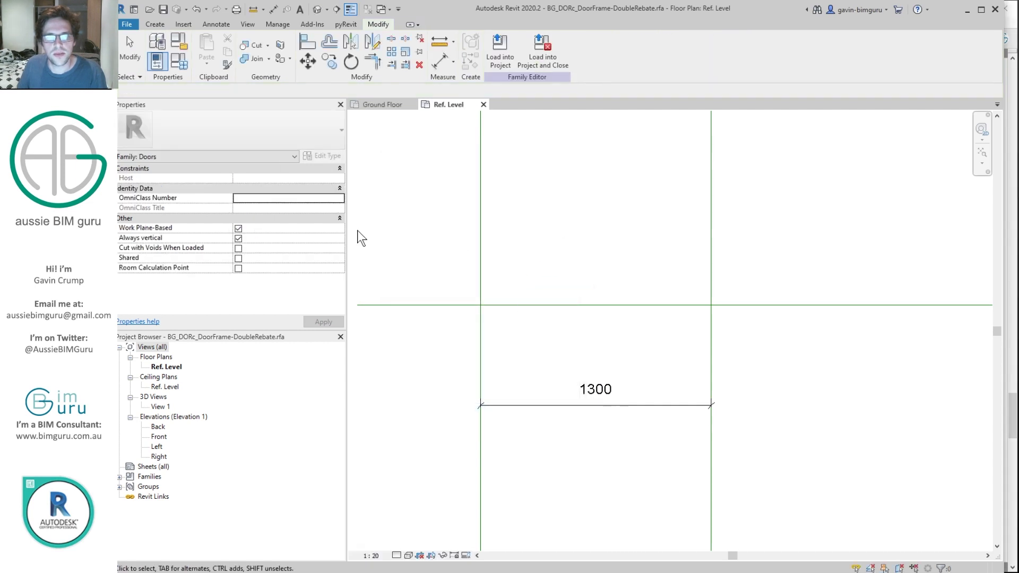
Label the 1300 mm dimension between the vertical reference planes with the Width parameter.
left_click(590, 395)
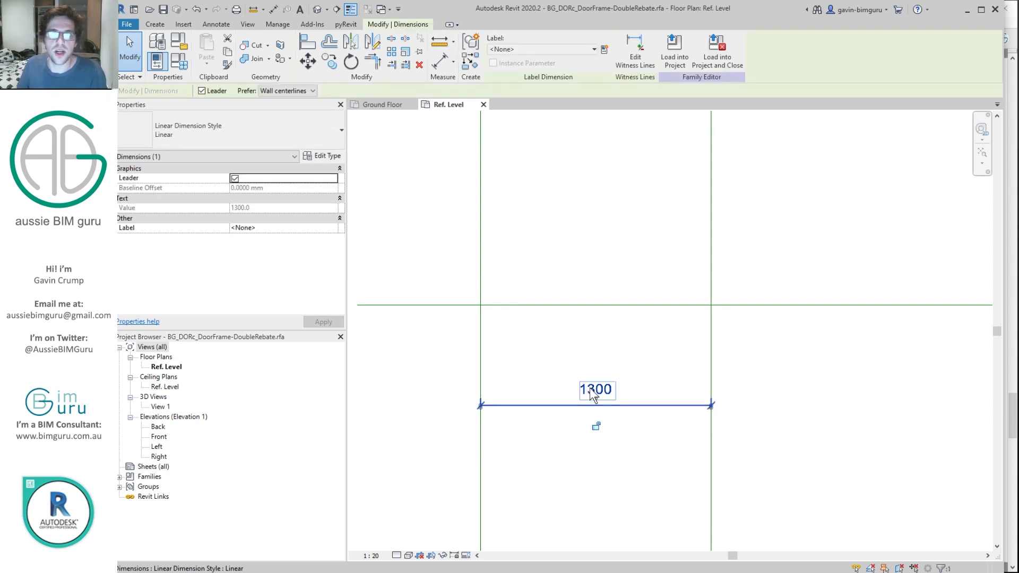
left_click(593, 49)
left_click(508, 151)
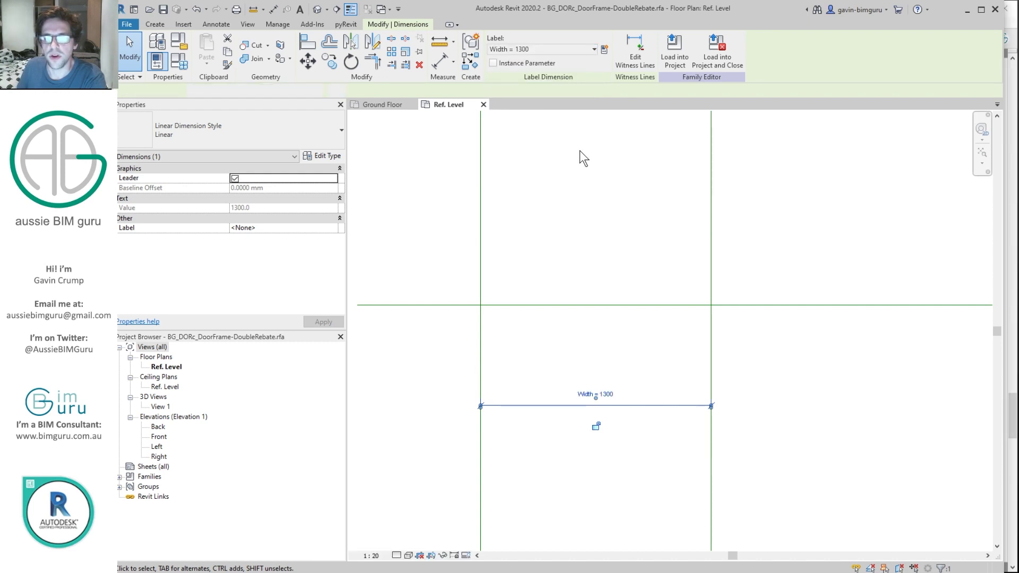
left_click(563, 145)
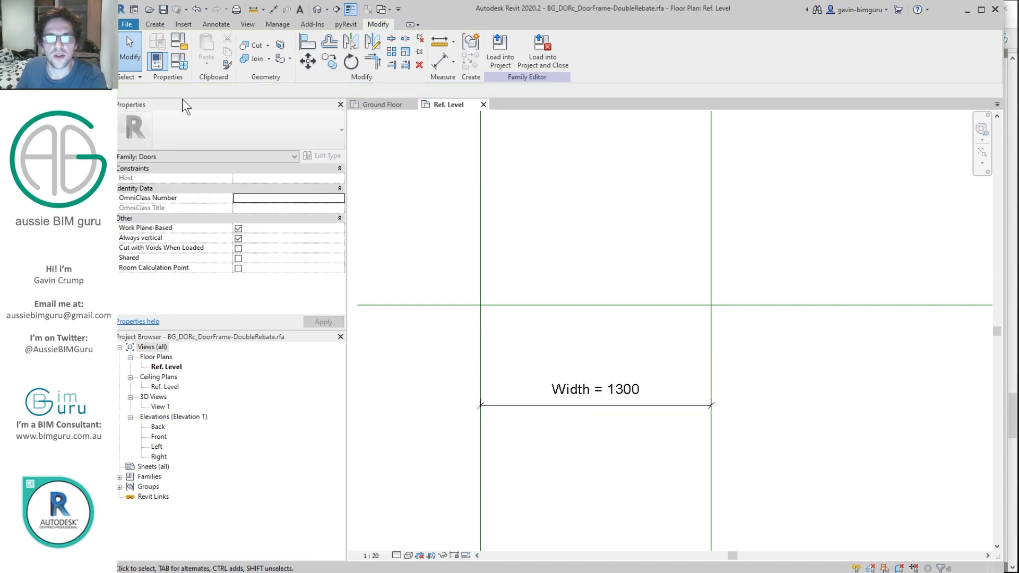
Review the door category's built-in Width, Rough Width, Rough Height and Thickness parameters in Family Types.
left_click(177, 66)
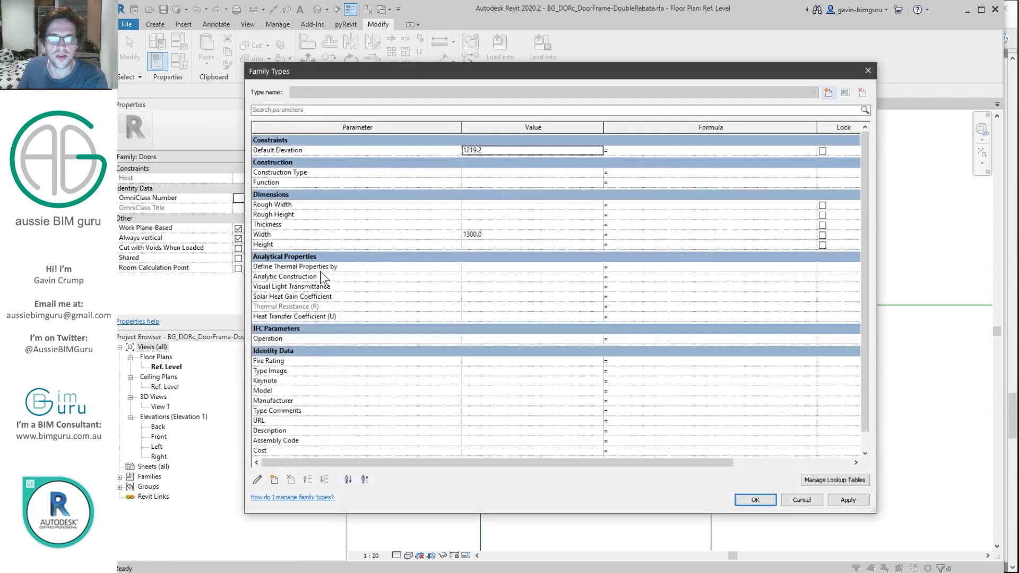
left_click(272, 235)
left_click(290, 205)
left_click(295, 212)
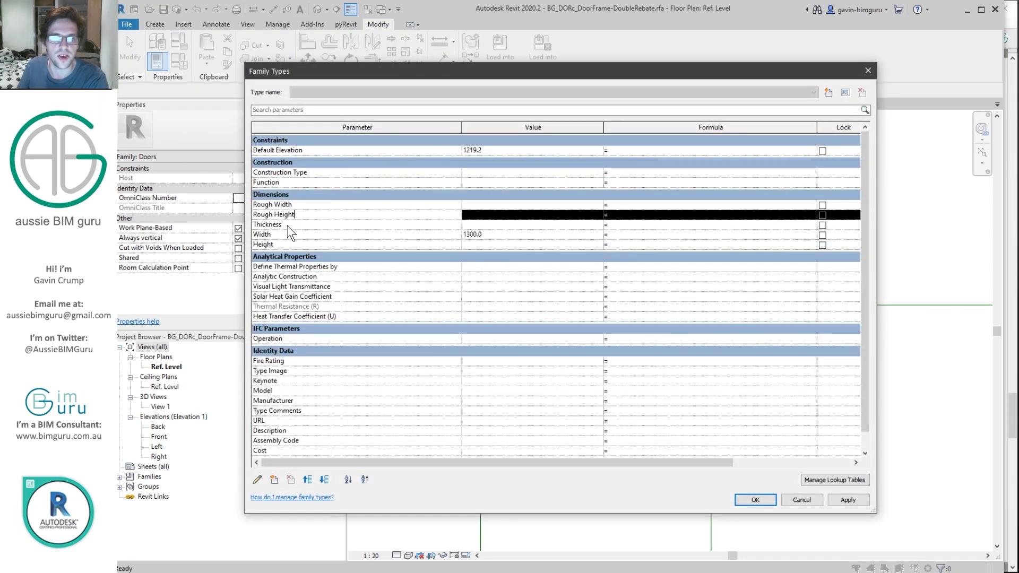
left_click(288, 225)
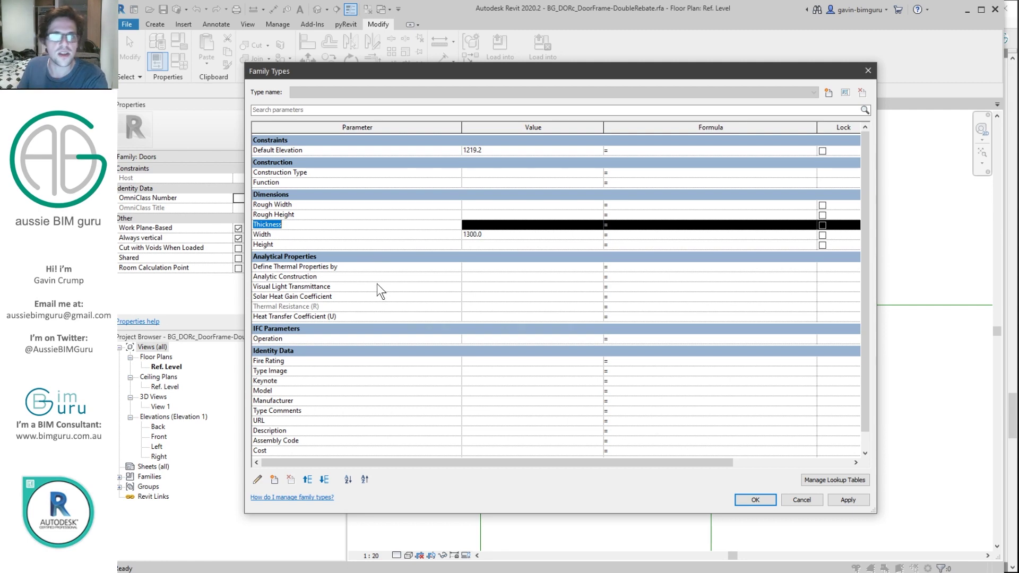
left_click(766, 499)
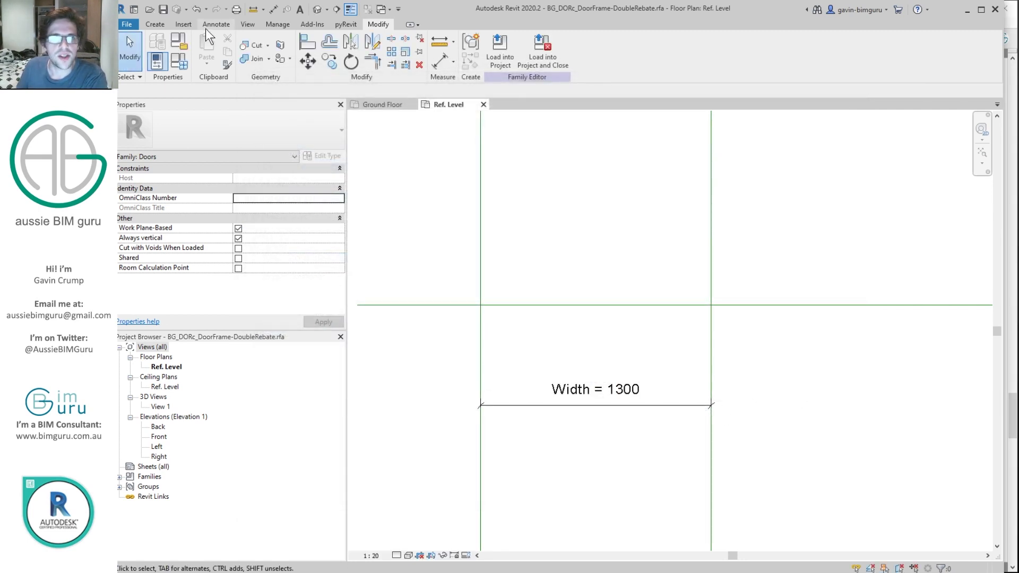
Delete the backup file BG_PRF_DoorFrame-SingleRebate.0001.rfa from the Demo Profiles folder and load the BG_PRF_DoorFrame-DoubleRebate profile family.
left_click(188, 27)
left_click(581, 53)
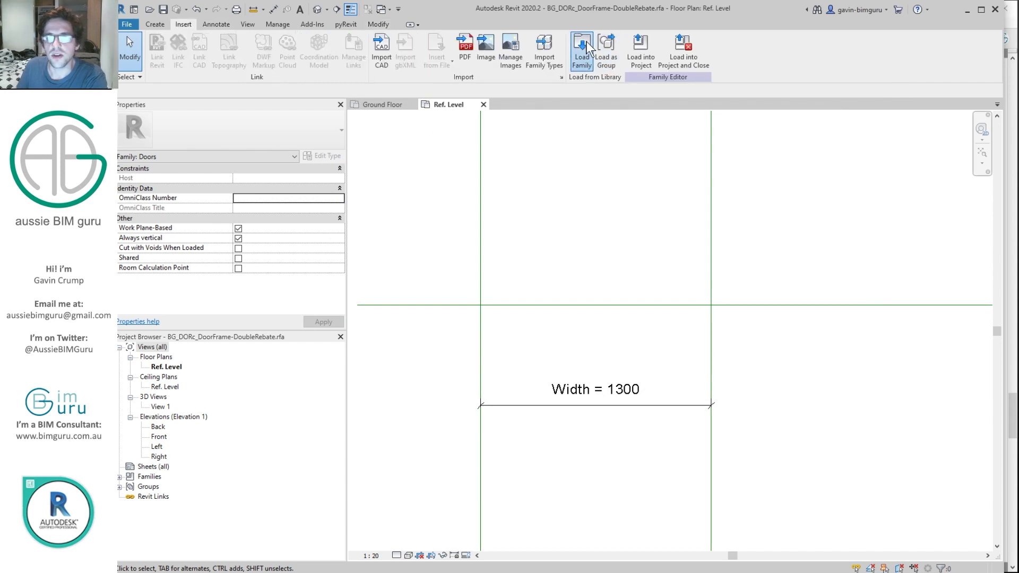
left_click(546, 140)
left_click(547, 140)
double_click(309, 176)
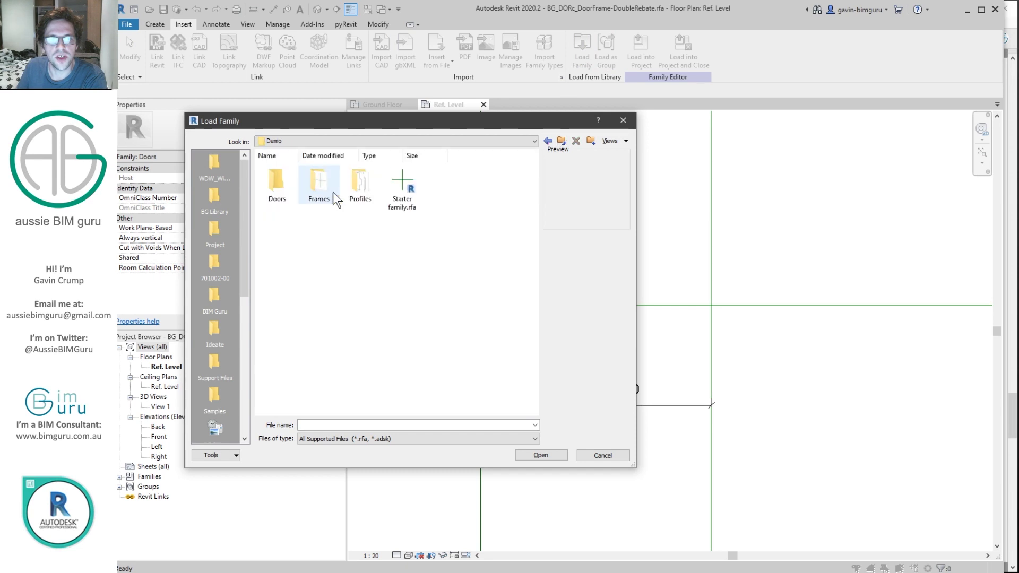
double_click(355, 183)
left_click(361, 182)
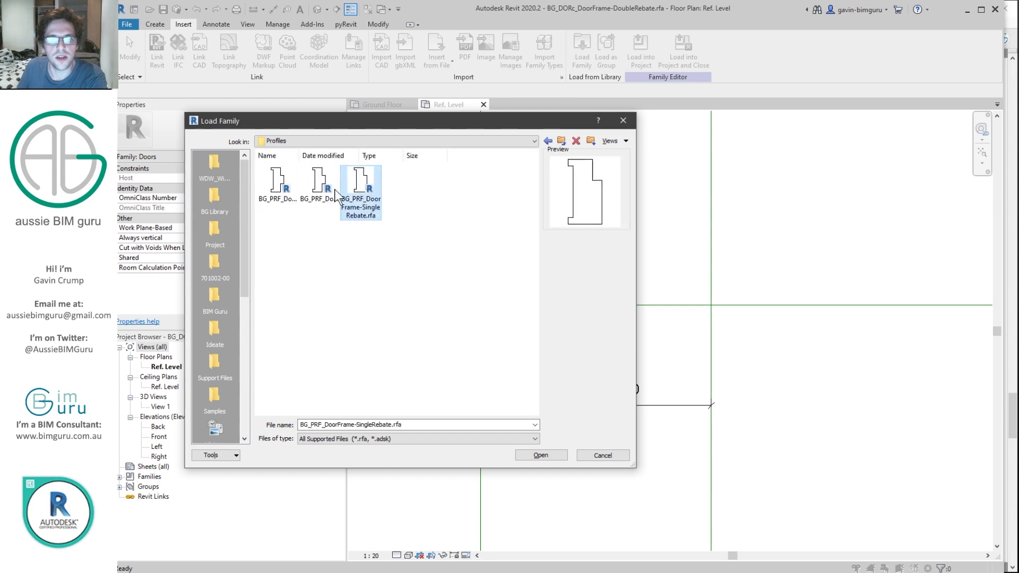
left_click(319, 182)
key("Delete")
key("Return")
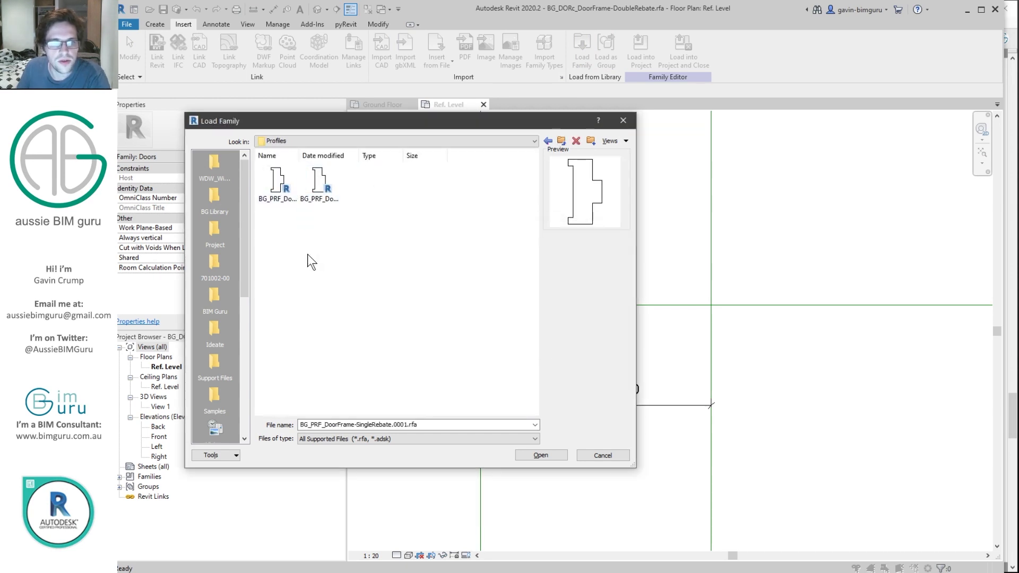
left_click(278, 191)
left_click(537, 454)
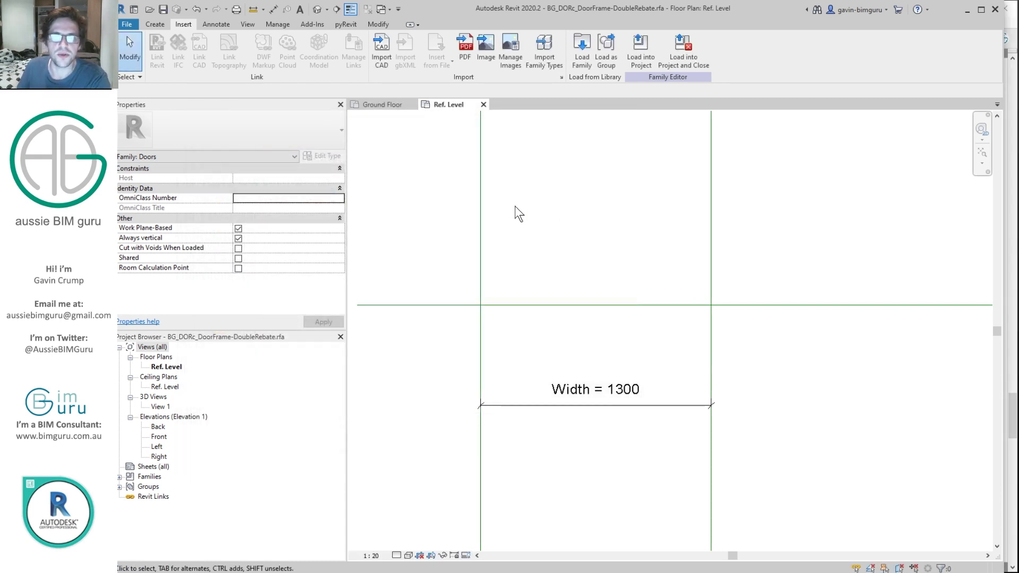
In the Front elevation, draw a horizontal reference plane about 1560 mm above Ref. Level, crossing both vertical reference planes.
double_click(159, 437)
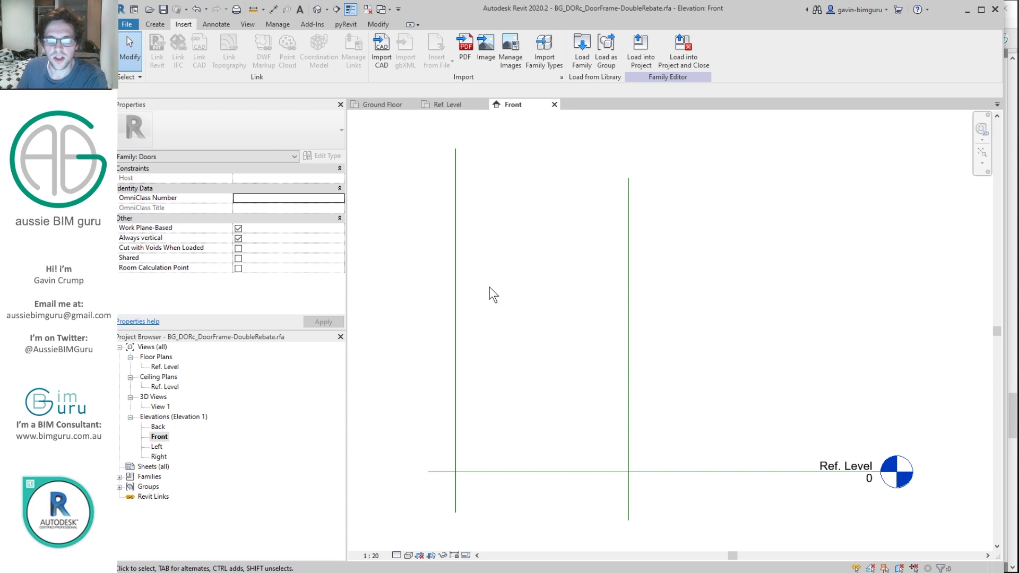
key("r")
key("p")
left_click(429, 265)
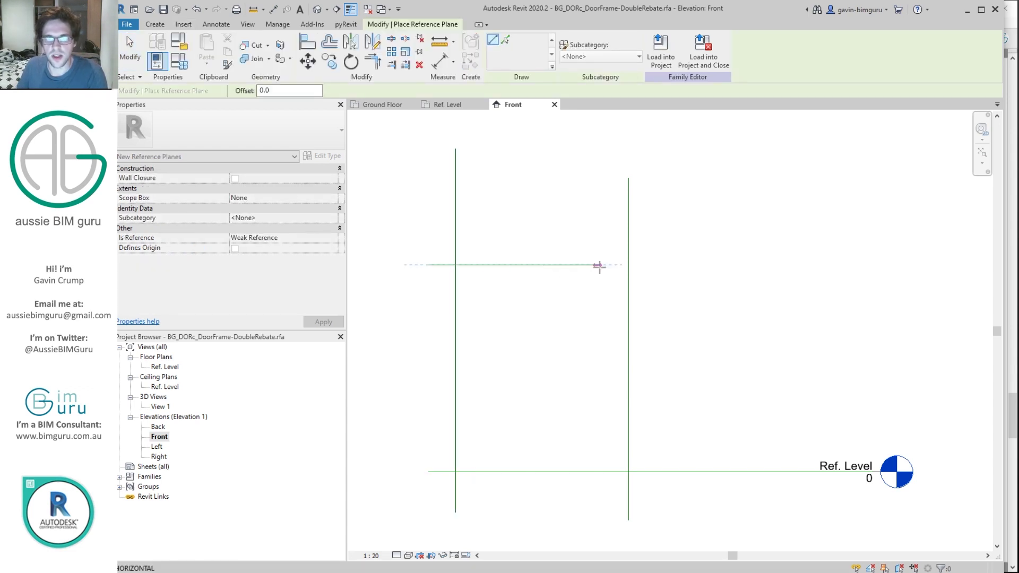
left_click(652, 265)
key("Escape")
key("Escape")
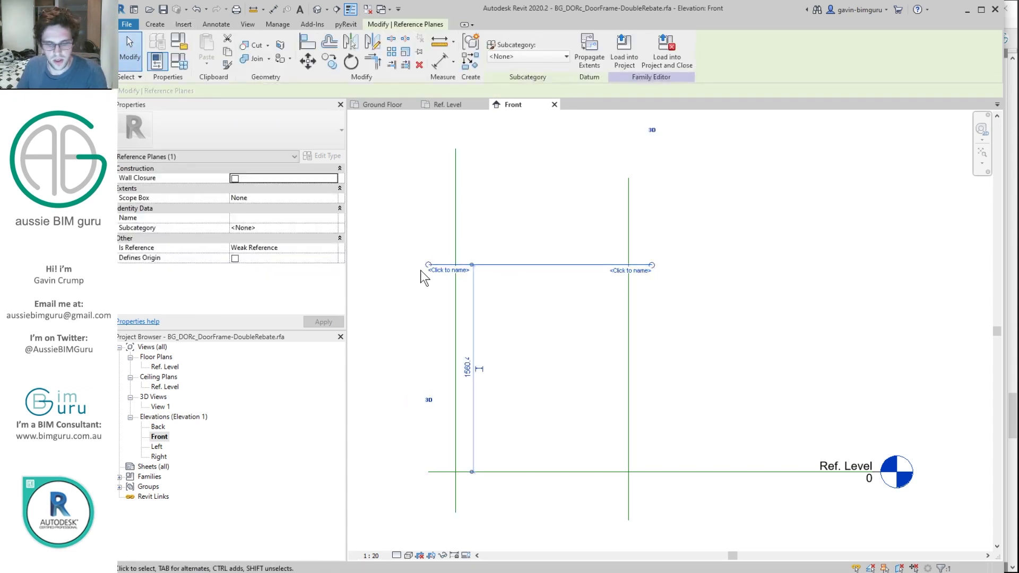
Add a vertical dimension from the new horizontal reference plane to Ref. Level, placed outside the Left plane.
key("d")
key("i")
left_click(445, 265)
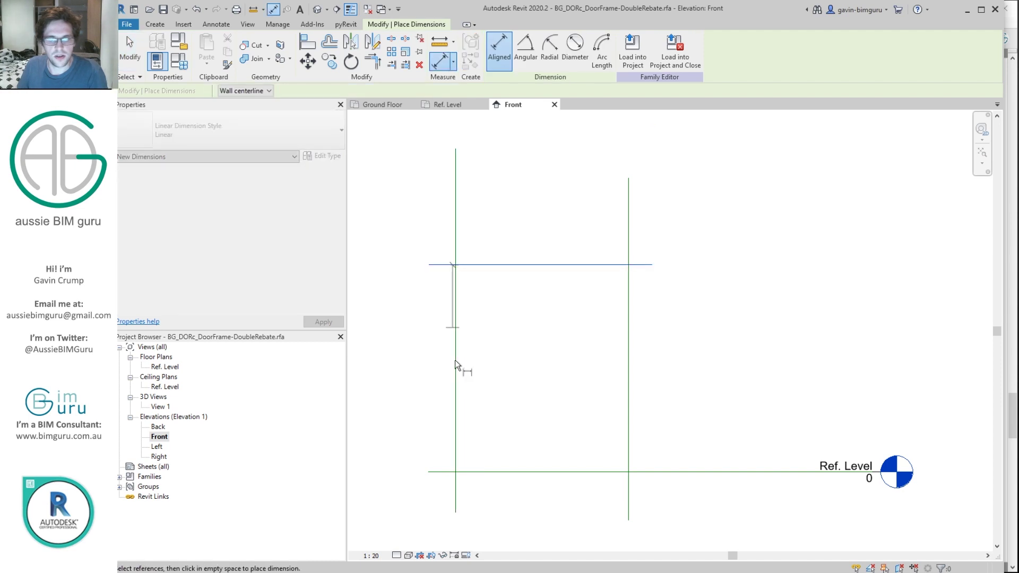
left_click(452, 471)
left_click(426, 369)
key("Escape")
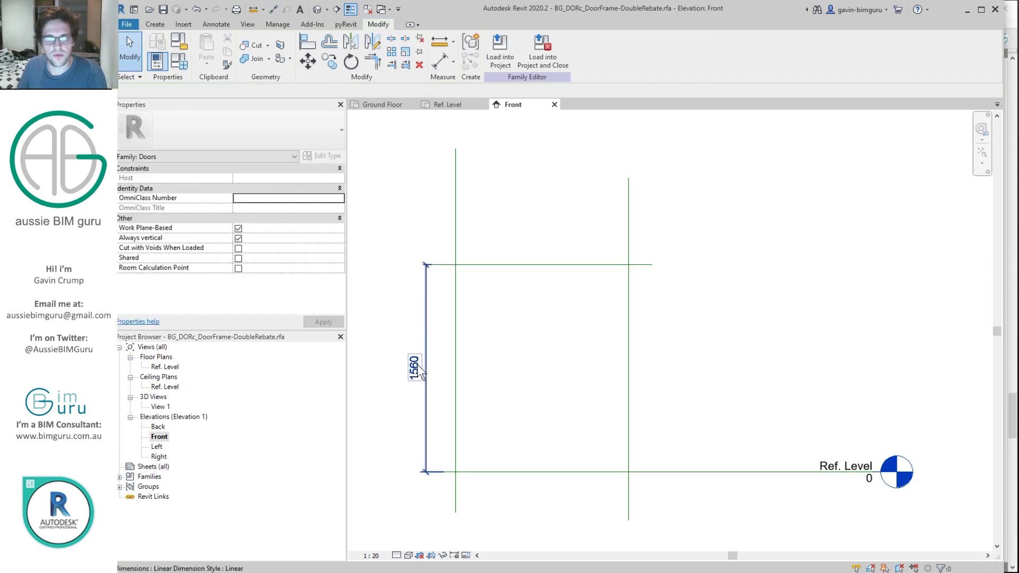
Label the vertical dimension with the Height parameter and set its value to 2040 mm.
left_click(527, 49)
left_click(505, 112)
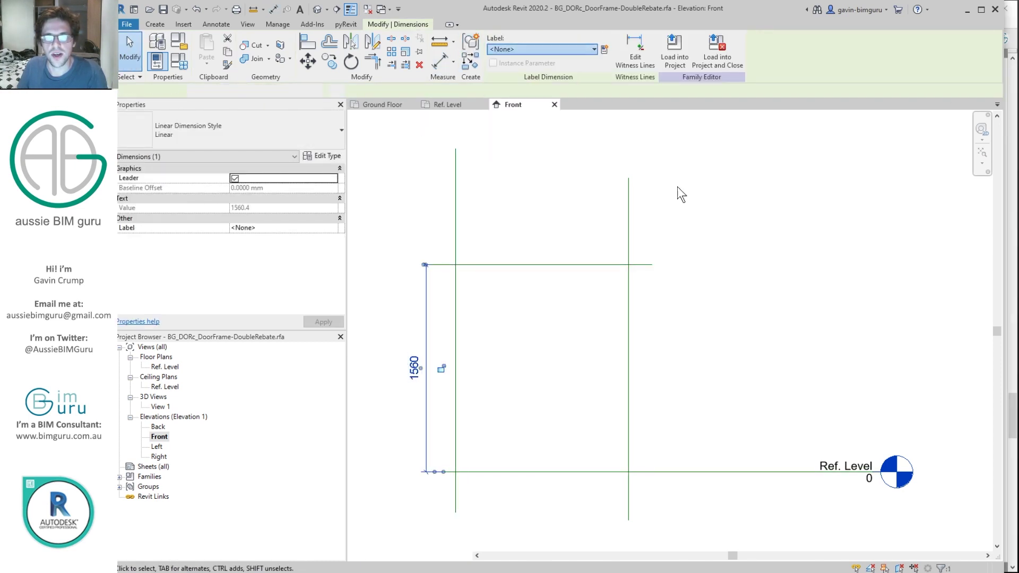
left_click(756, 264)
left_click(539, 265)
left_click(417, 369)
type("2040")
key("Return")
In the Ref. Level floor plan, set the Width dimension between the vertical reference planes to 920 mm.
left_click(166, 366)
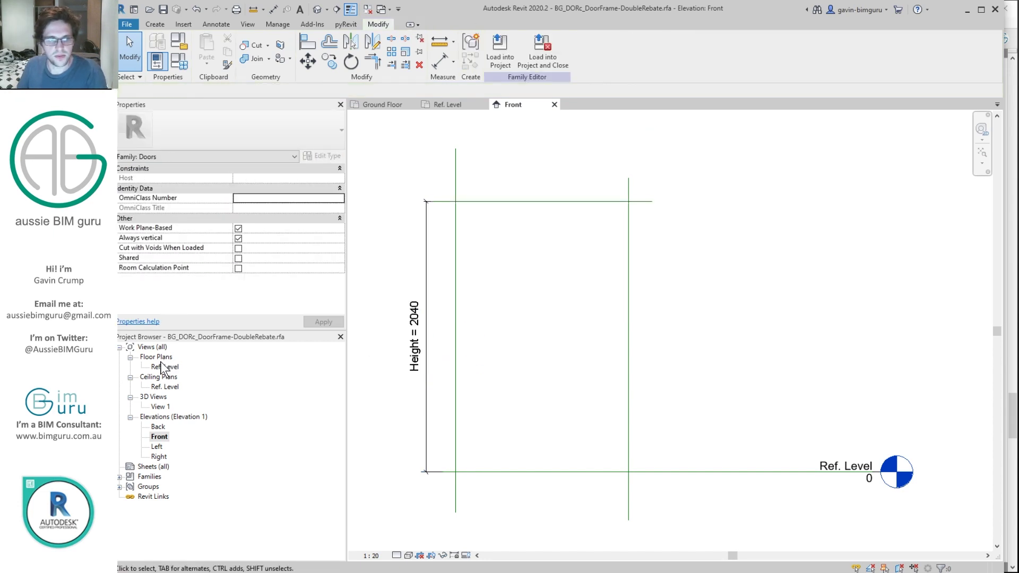
double_click(166, 367)
left_click(481, 337)
left_click(594, 390)
type("920")
key("Return")
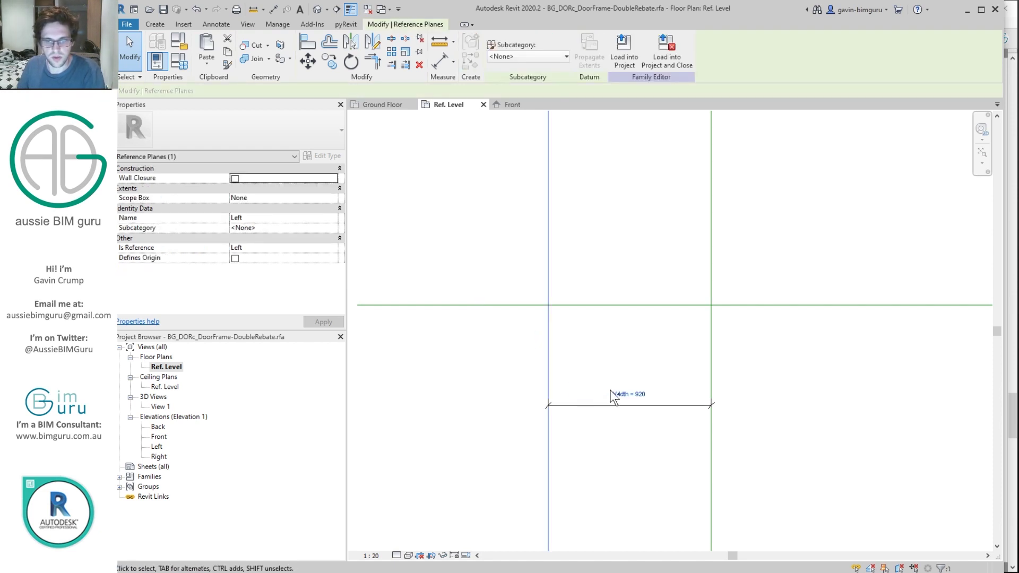
left_click(437, 381)
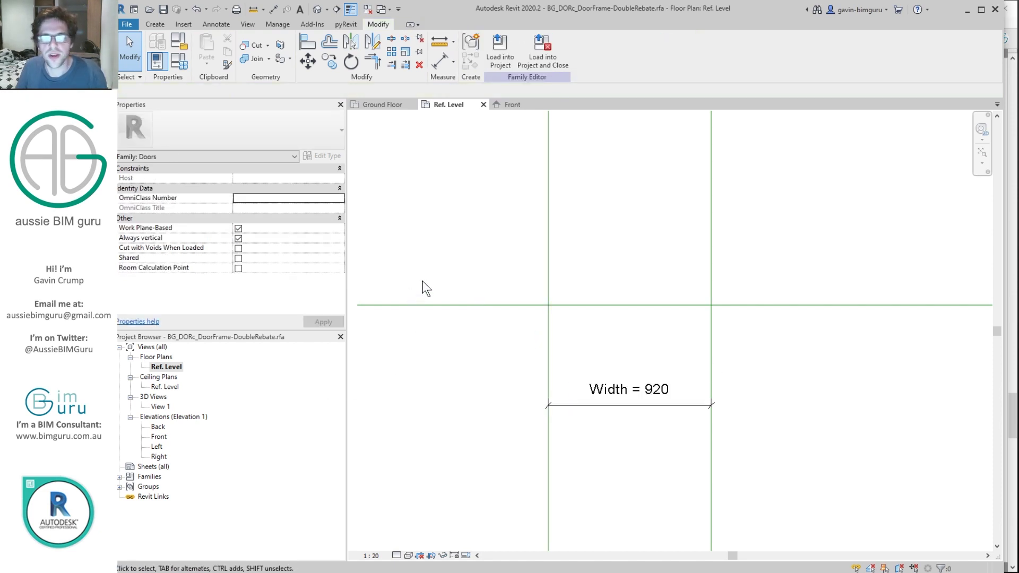
In the Front elevation, start a sweep and pick the Left, head-height and Right reference planes as sketched path lines.
double_click(159, 437)
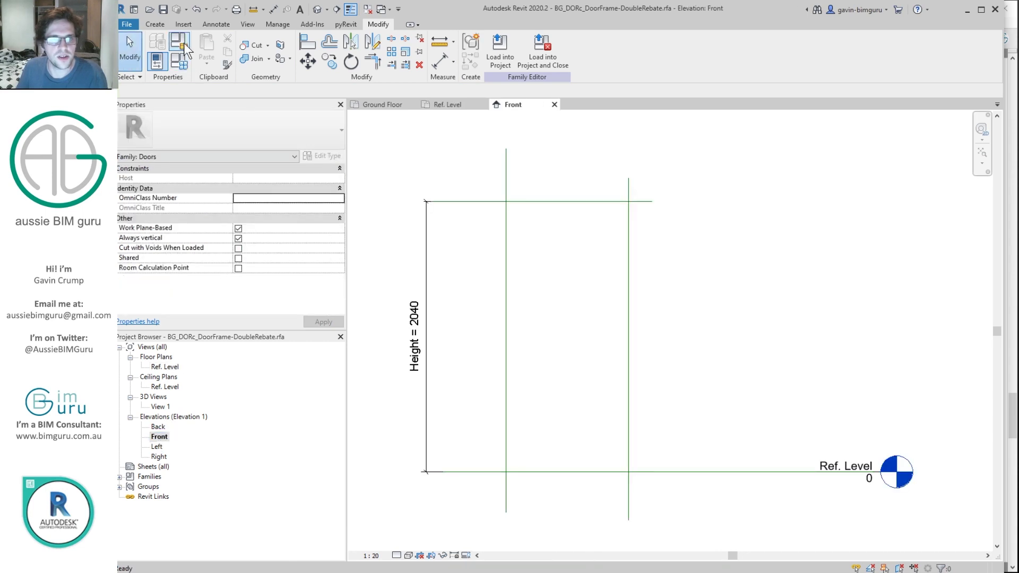
left_click(154, 24)
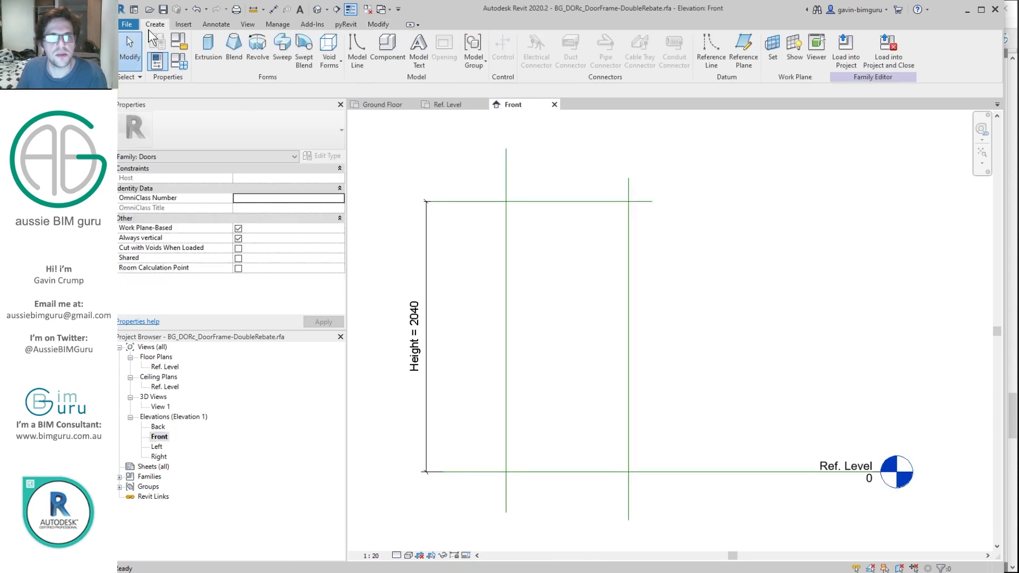
left_click(276, 53)
left_click(631, 42)
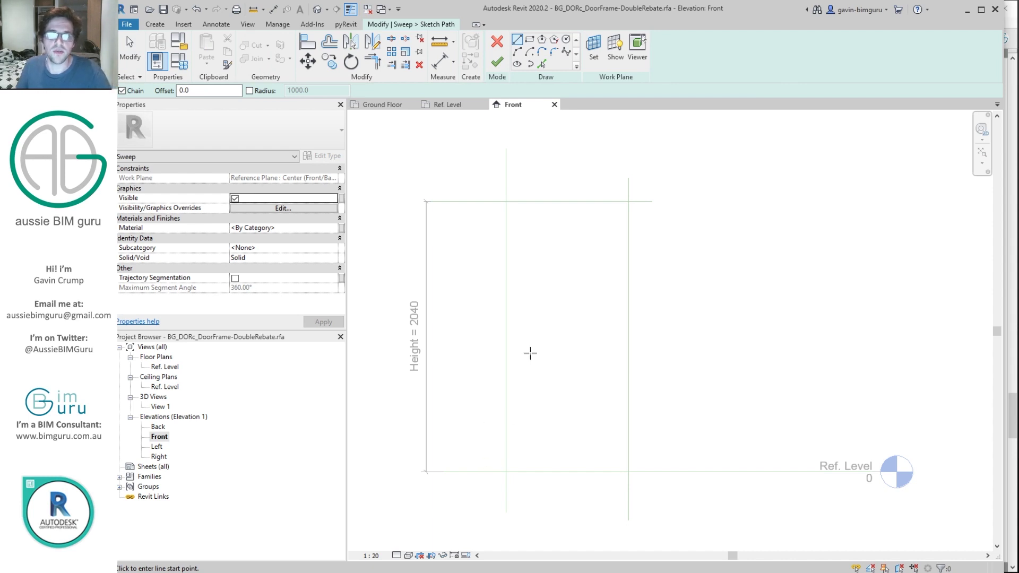
left_click(543, 64)
left_click(507, 223)
left_click(596, 202)
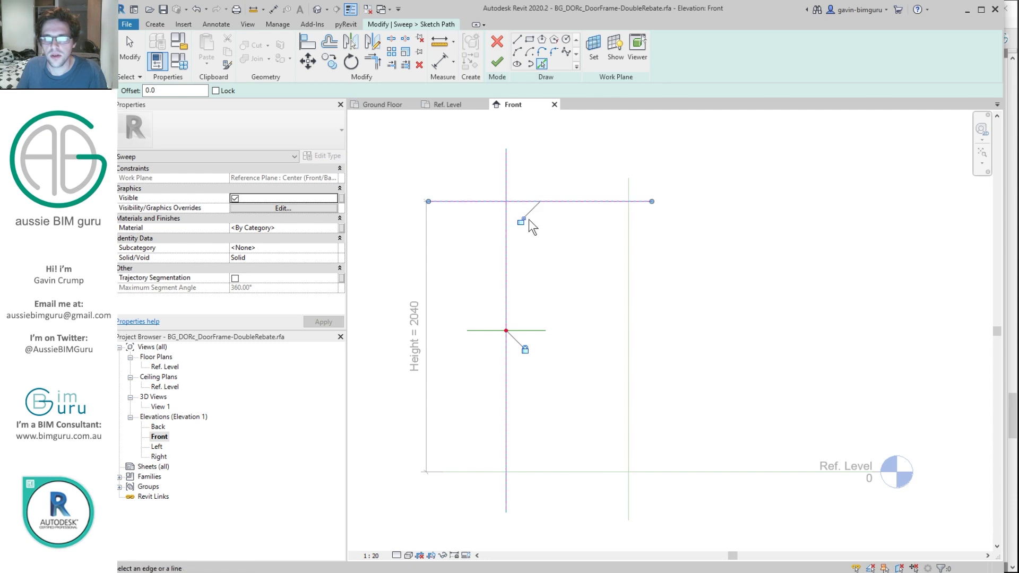
left_click(629, 223)
Trim the path lines to corners where the two vertical lines meet the head line.
key("t")
key("r")
left_click(506, 234)
left_click(533, 201)
left_click(536, 202)
left_click(629, 229)
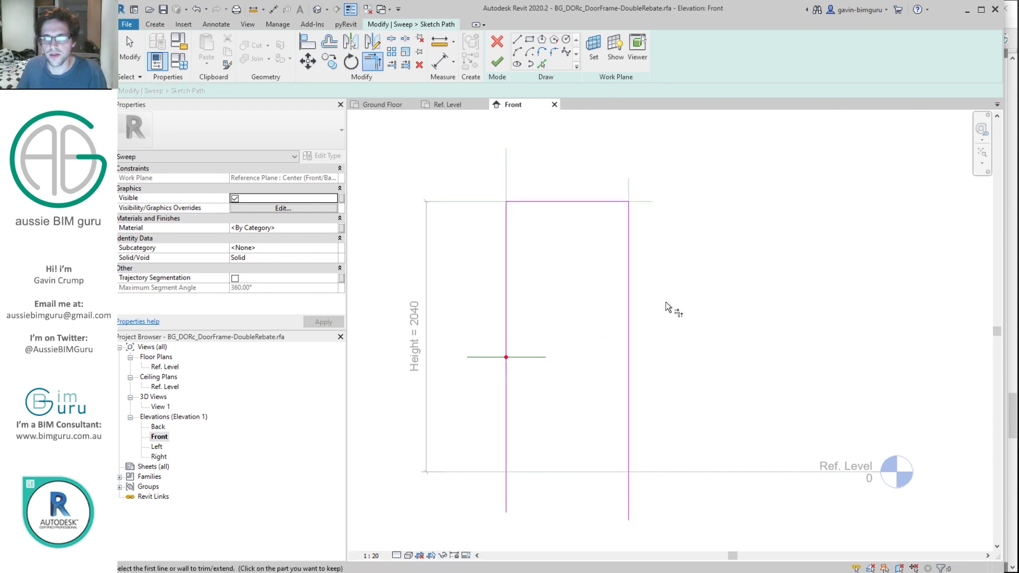
Align the lower ends of both vertical path lines to Ref. Level and finish the sweep path.
key("a")
key("l")
left_click(683, 472)
left_click(629, 520)
left_click(685, 472)
left_click(507, 504)
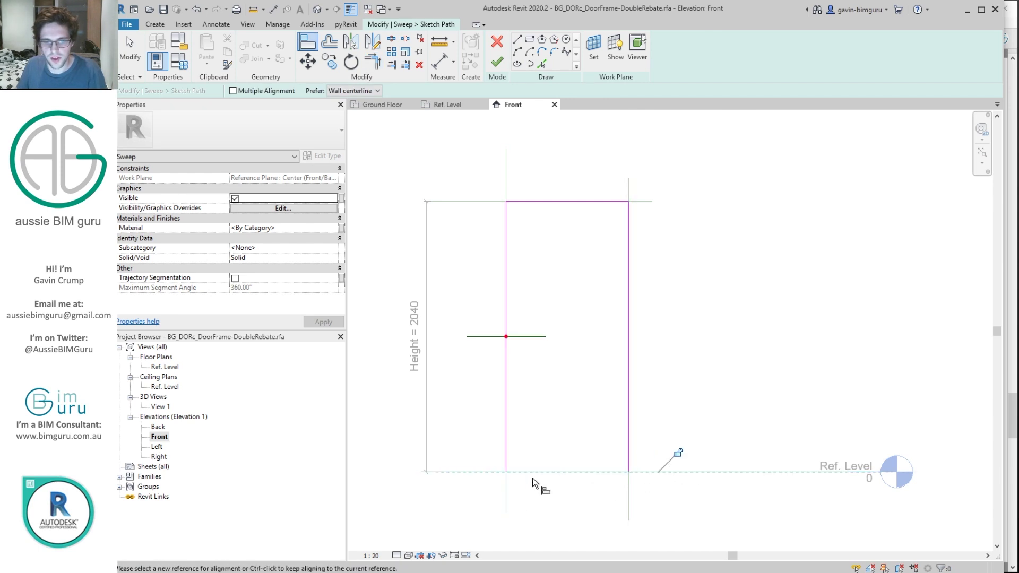
left_click(497, 63)
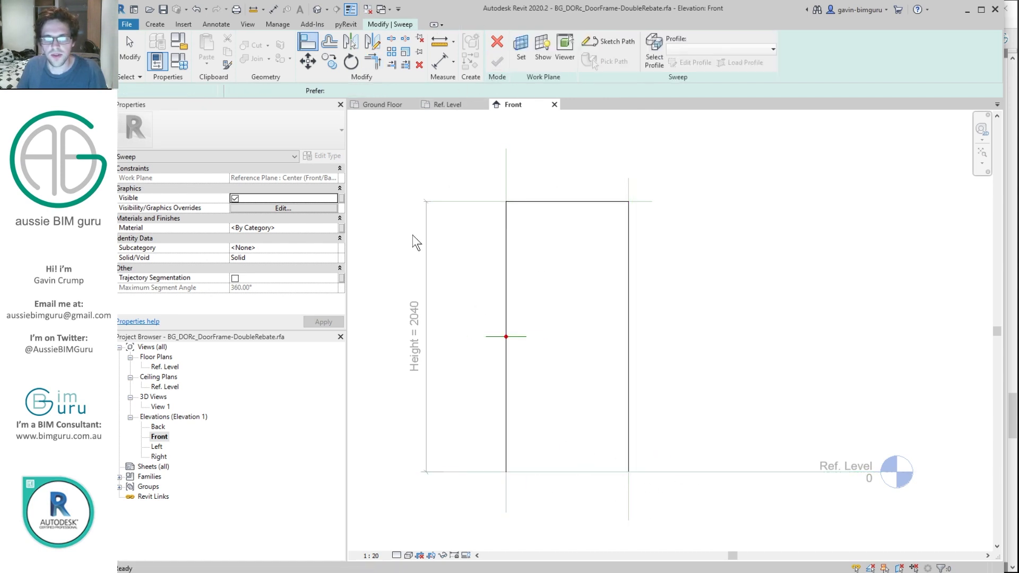
In the Ref. Level floor plan, assign the BG_PRF_DoorFrame-DoubleRebate:Double rebate profile to the sweep.
double_click(166, 367)
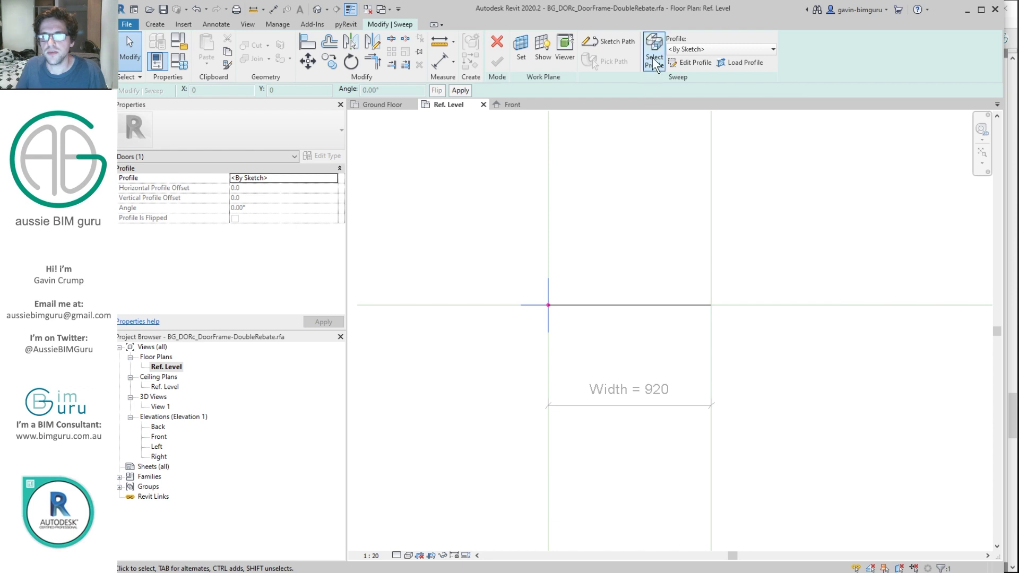
left_click(716, 48)
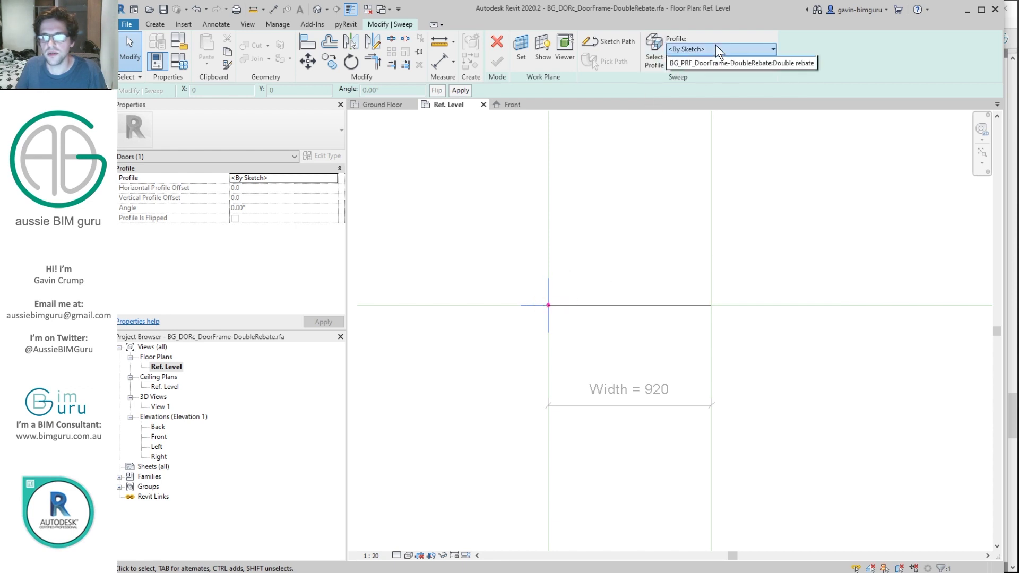
left_click(735, 74)
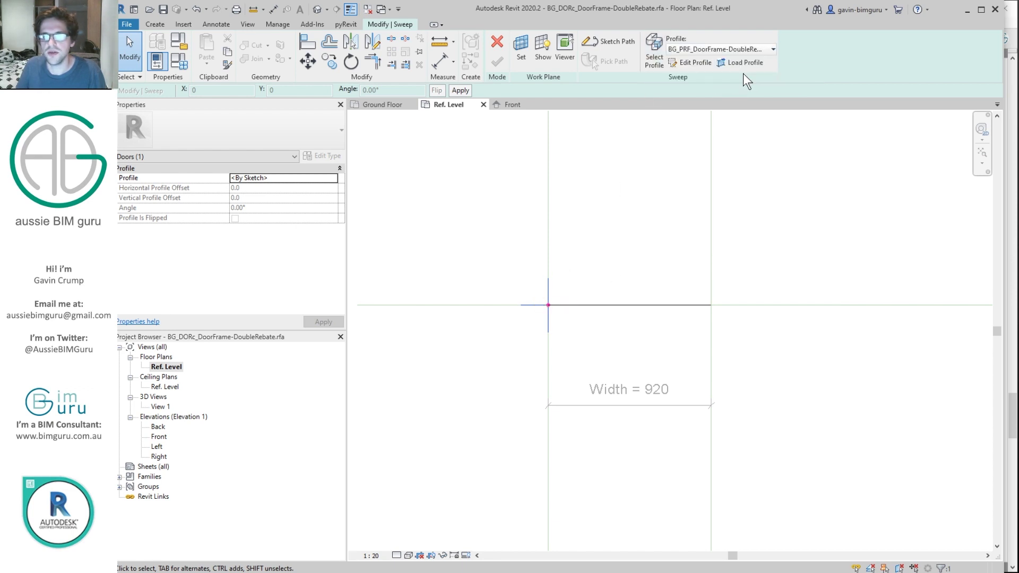
scroll(560, 324, "up", 2)
scroll(563, 350, "up", 2)
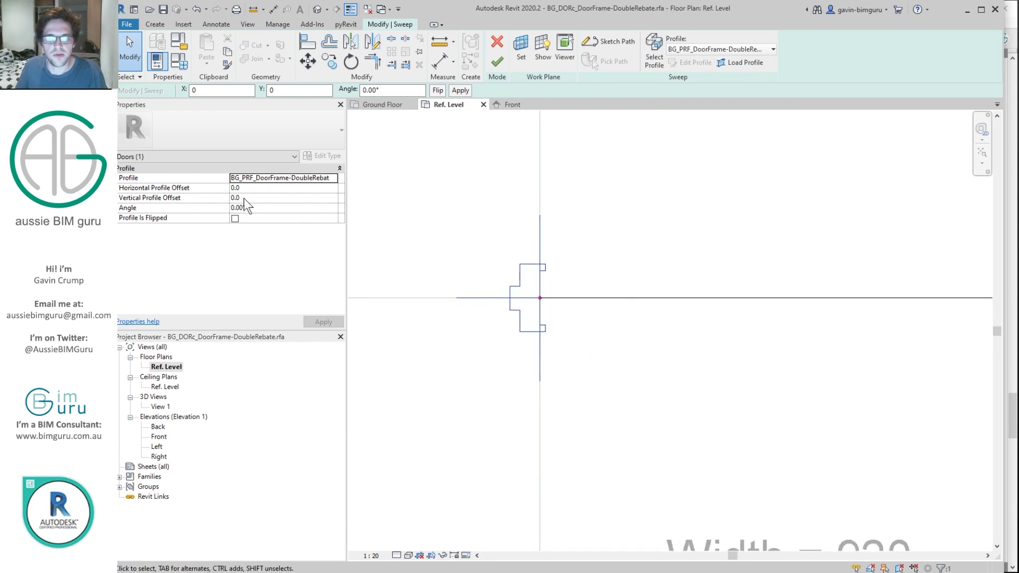
Flip the sweep profile so it faces into the opening and finish the door frame sweep.
left_click(234, 219)
left_click(598, 201)
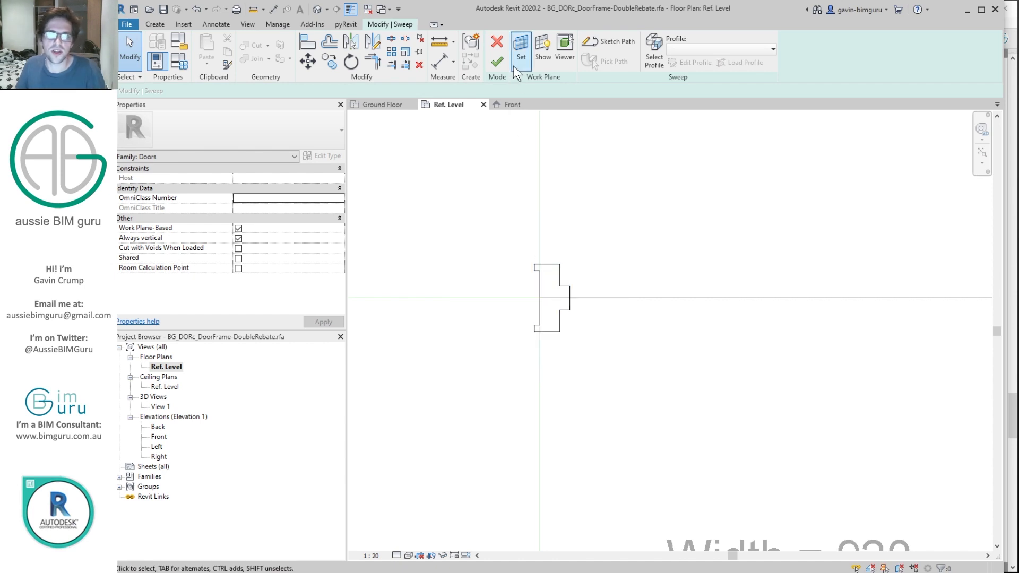
left_click(497, 61)
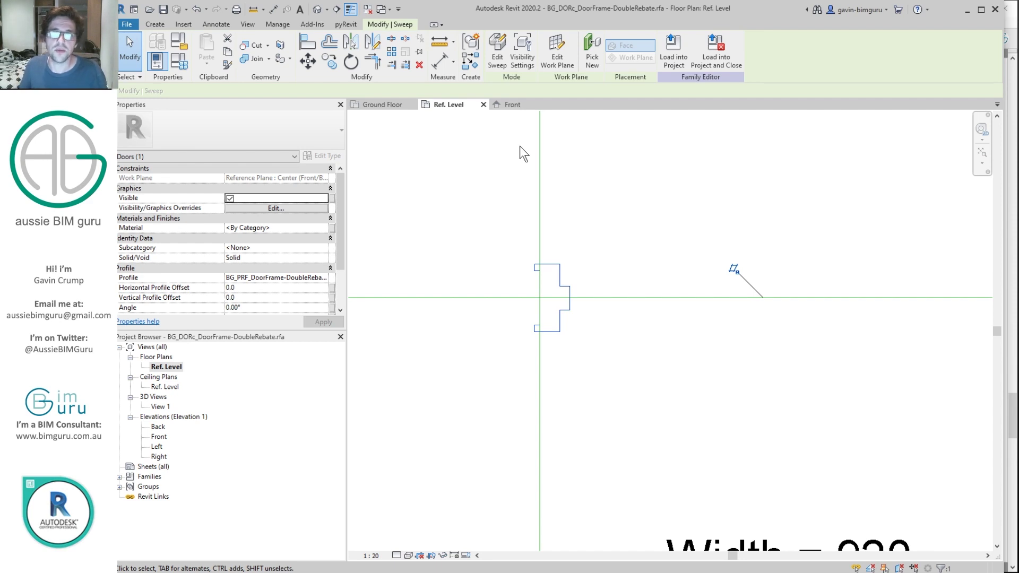
left_click(603, 210)
scroll(607, 225, "down", 2)
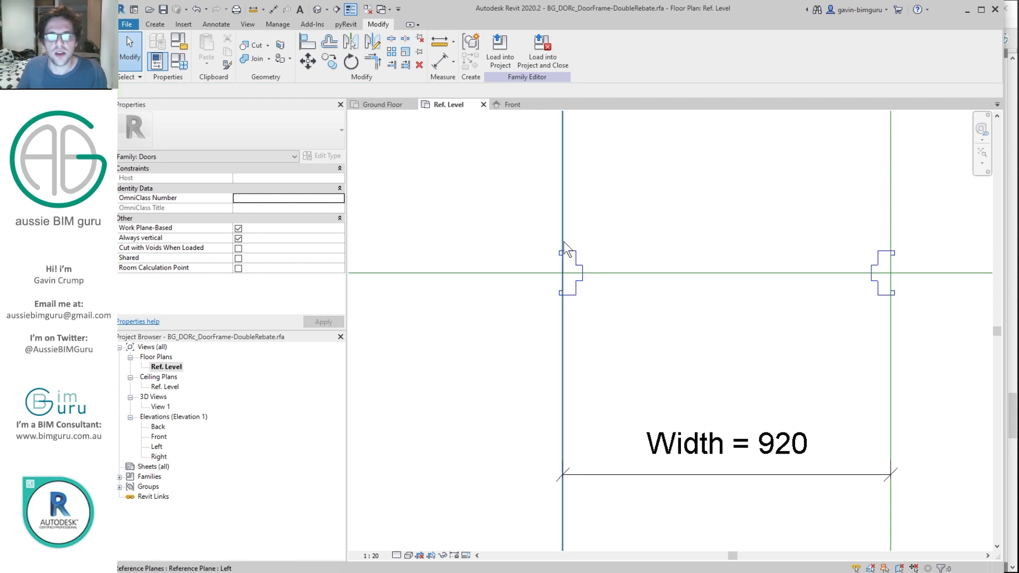
Assign the door frame sweep to the Frame/Mullion subcategory.
left_click(579, 270)
left_click(323, 247)
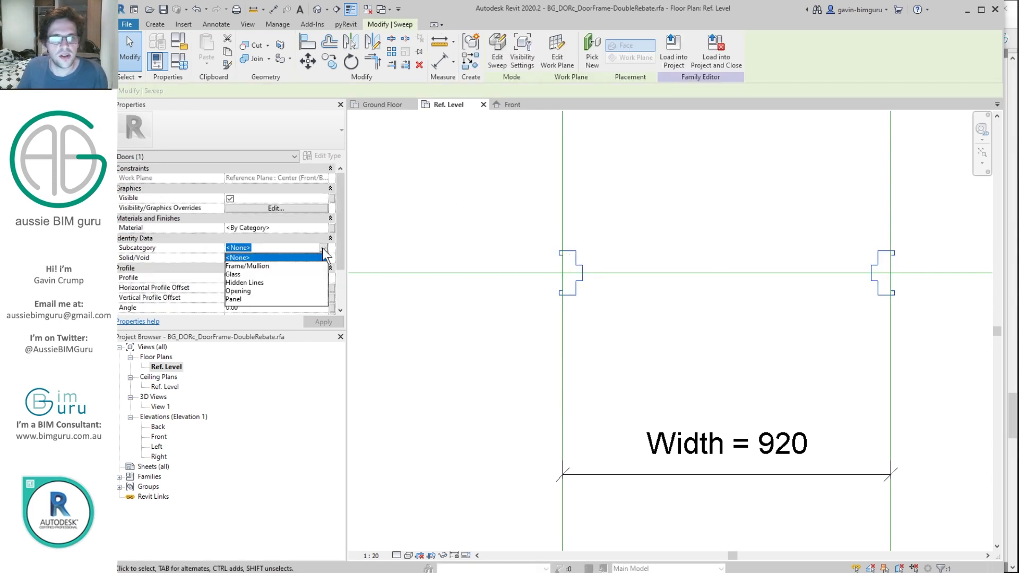
left_click(268, 267)
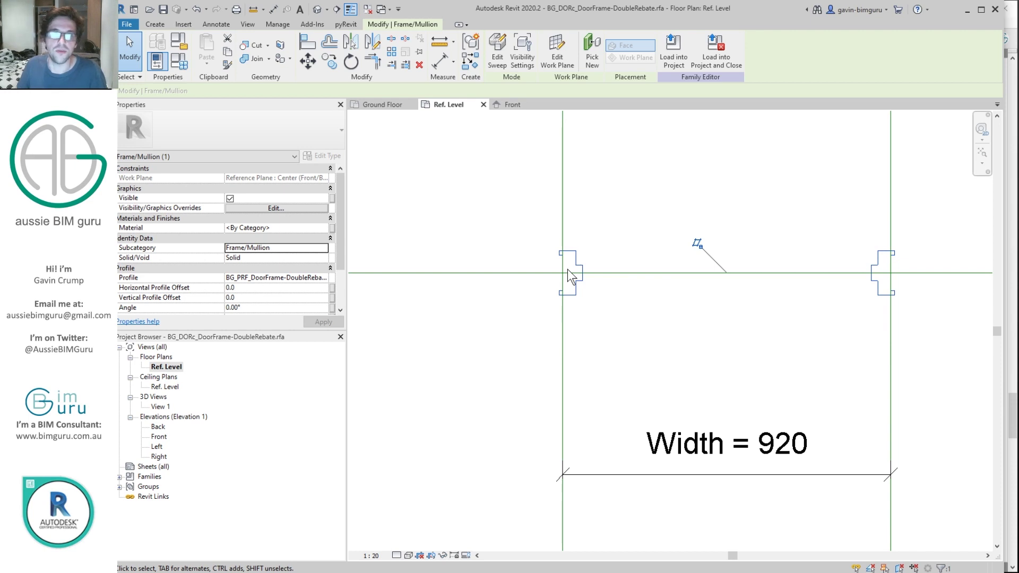
Link the sweep's material to a new instance family parameter named Finish, and deselect the sweep.
left_click(332, 227)
left_click(644, 321)
type("Finish")
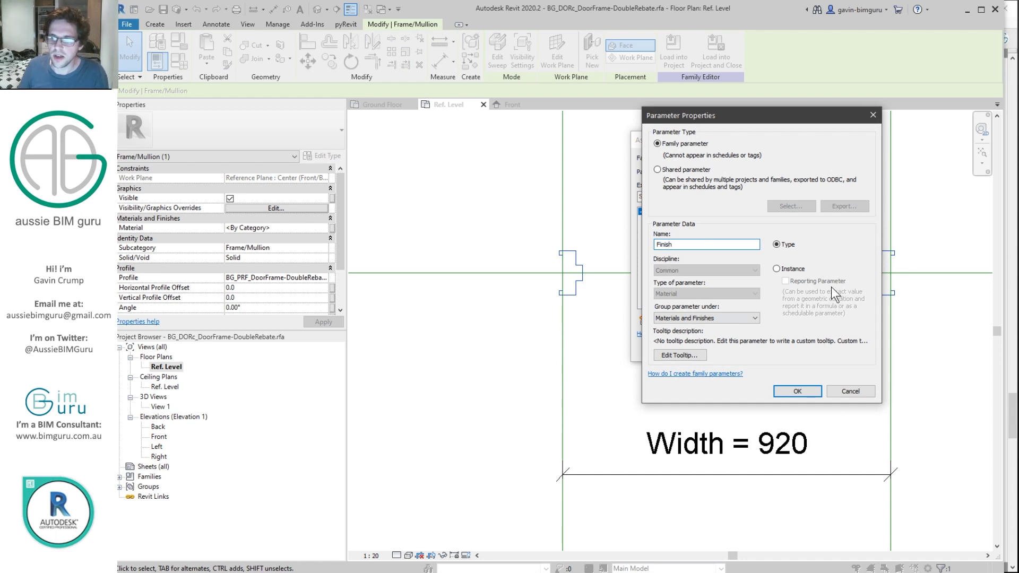
left_click(794, 270)
left_click(798, 391)
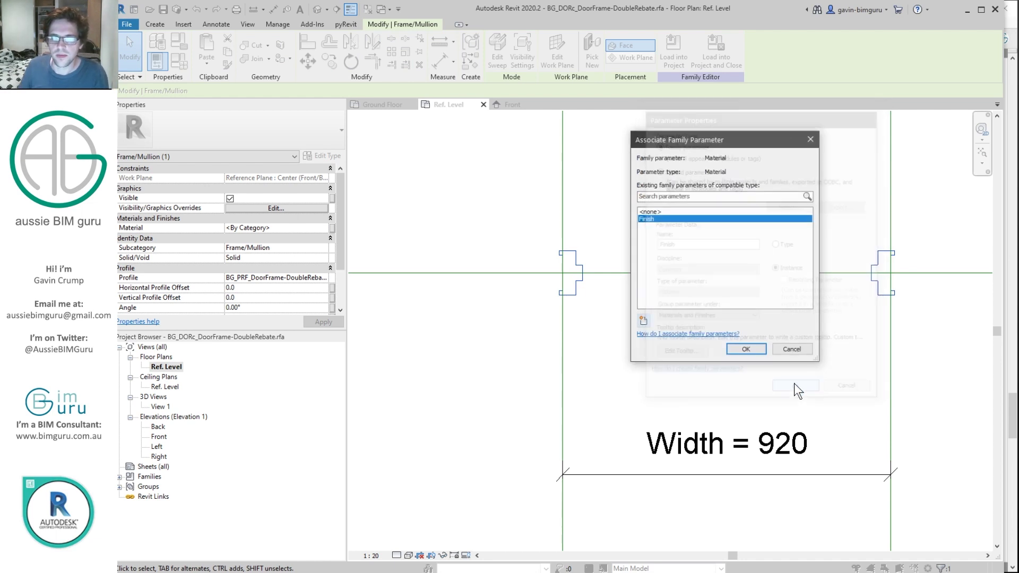
left_click(743, 349)
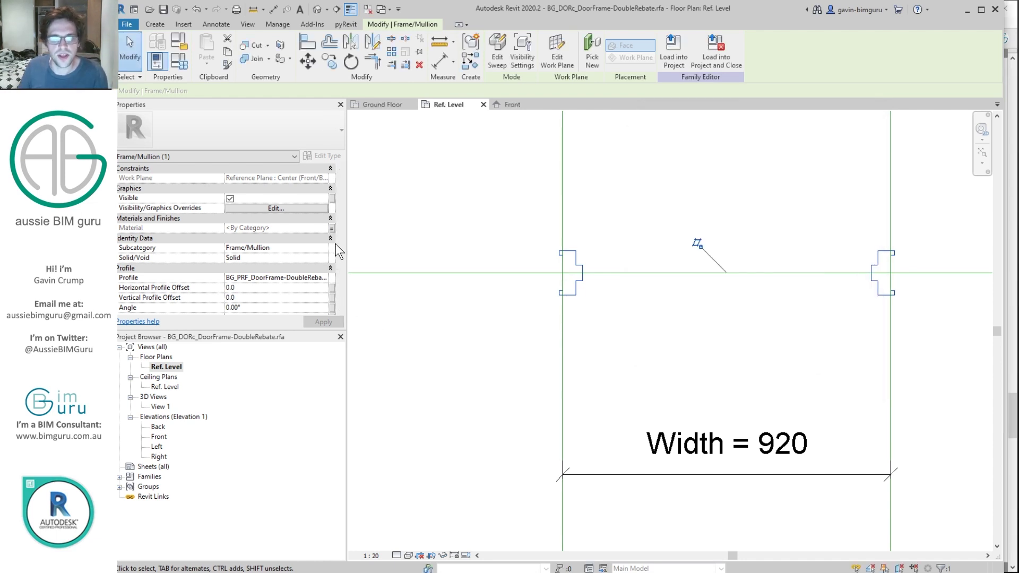
left_click_drag(338, 226, 338, 265)
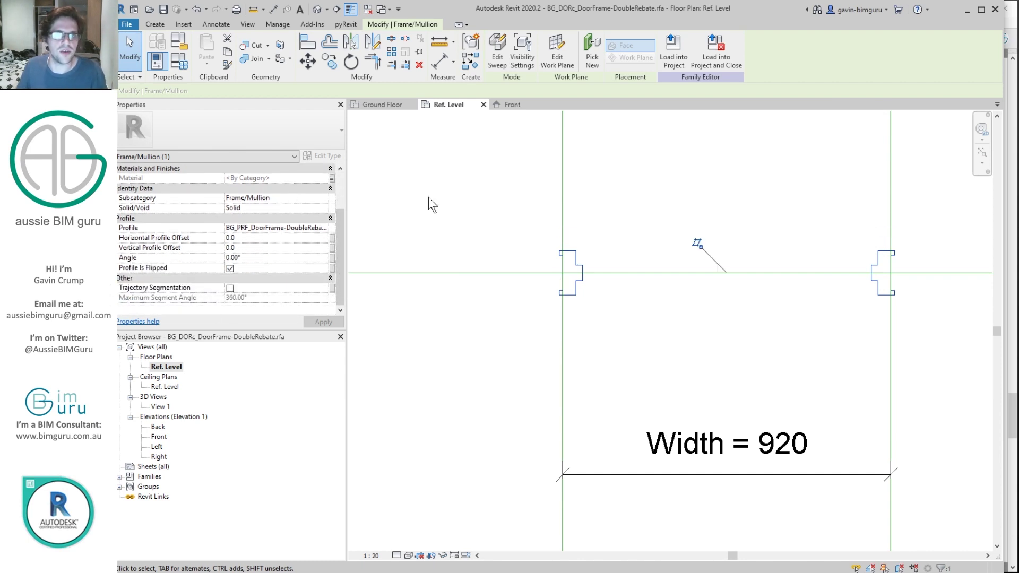
left_click(207, 452)
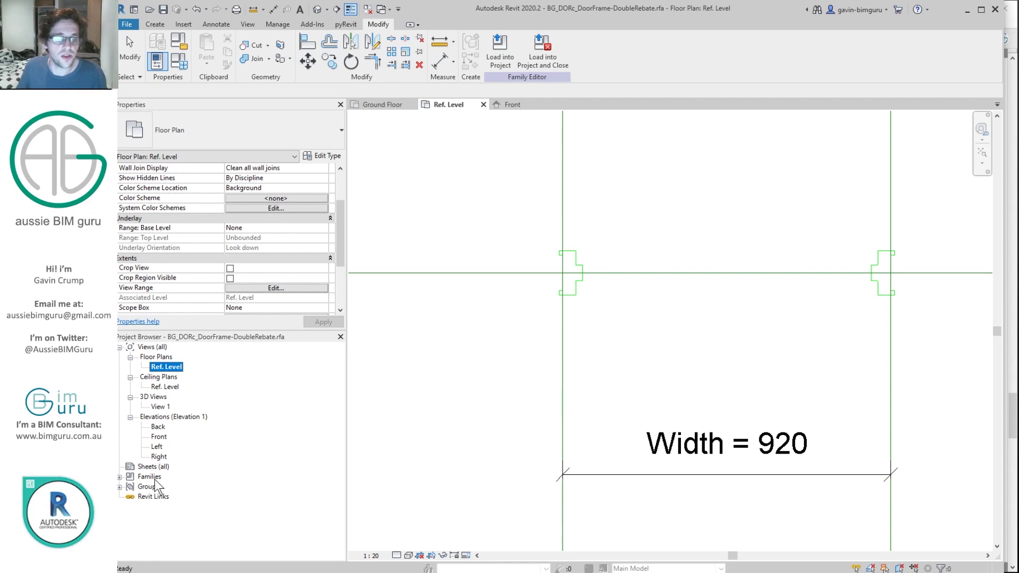
Open the type properties of the Double rebate type in the loaded BG_PRF_DoorFrame-DoubleRebate profile family.
double_click(154, 478)
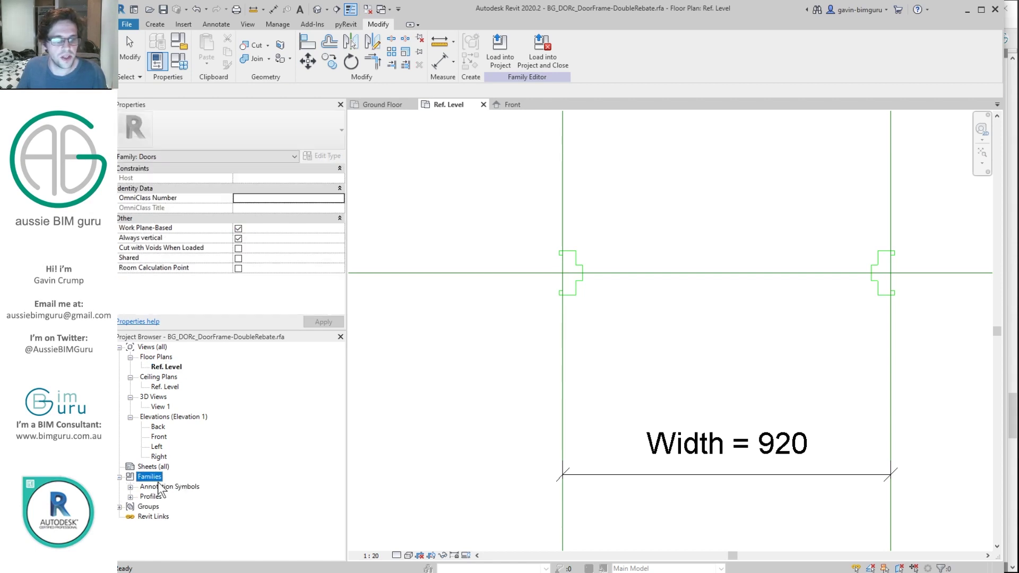
double_click(153, 498)
double_click(221, 505)
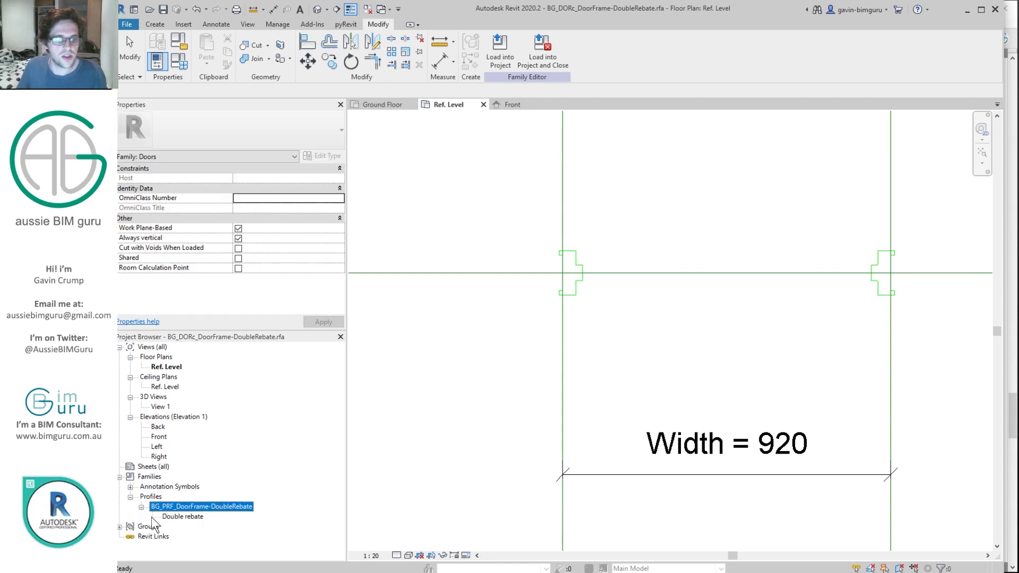
left_click(190, 515)
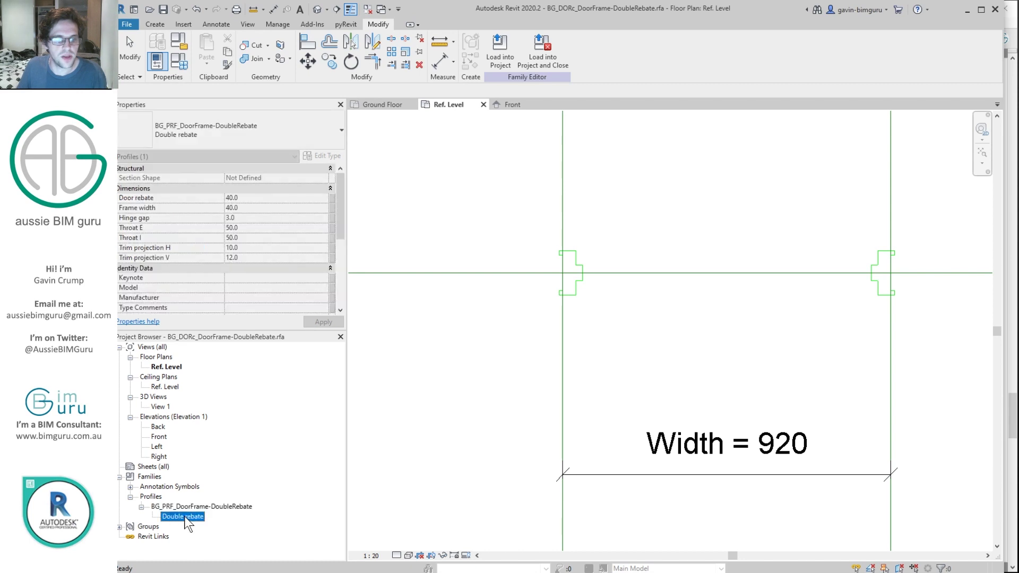
right_click(184, 516)
left_click(247, 468)
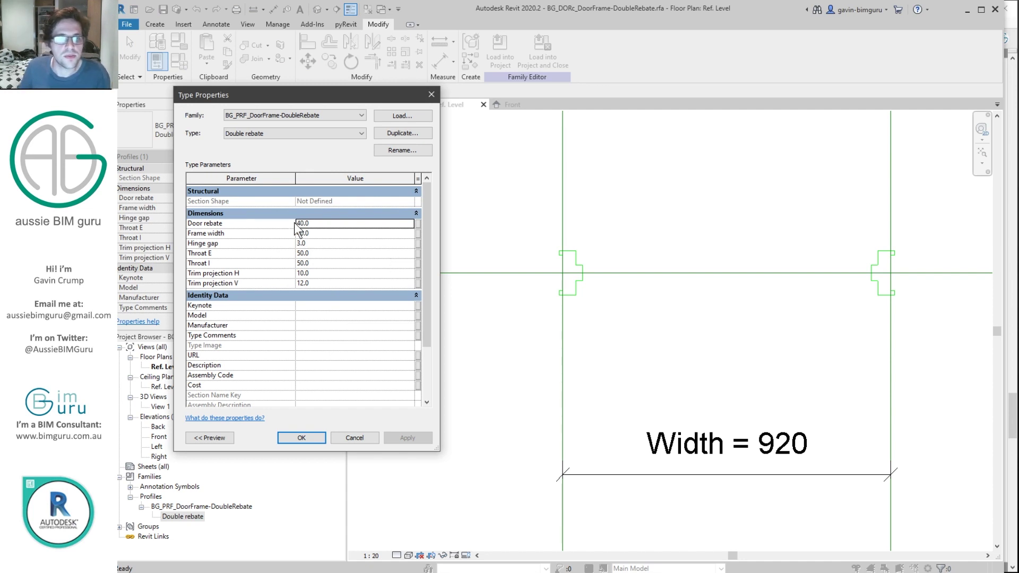
Create a type family parameter named Door rebate and associate the profile's Door rebate dimension with it.
left_click(419, 224)
left_click(644, 321)
type("Door rebate")
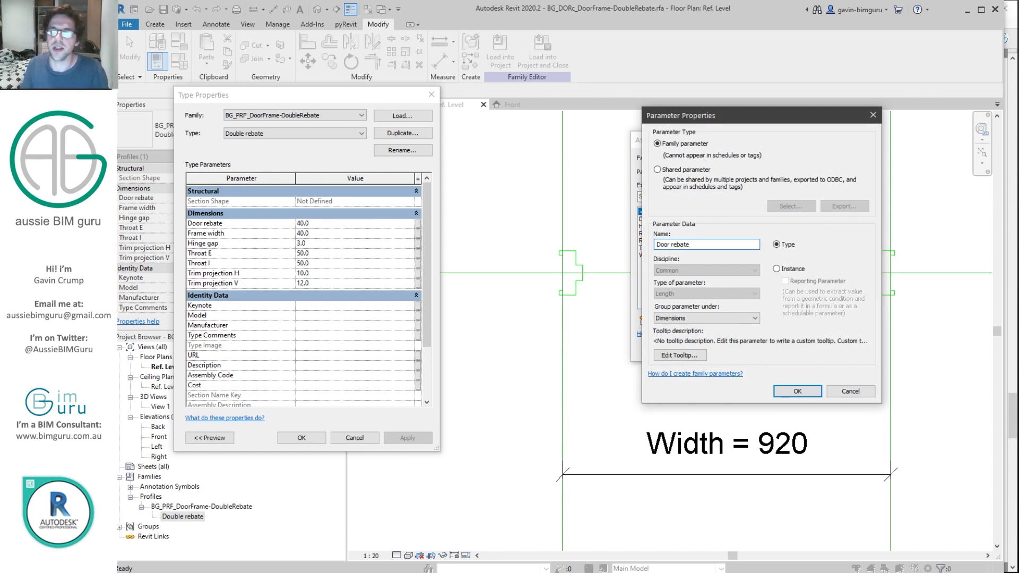
key("Return")
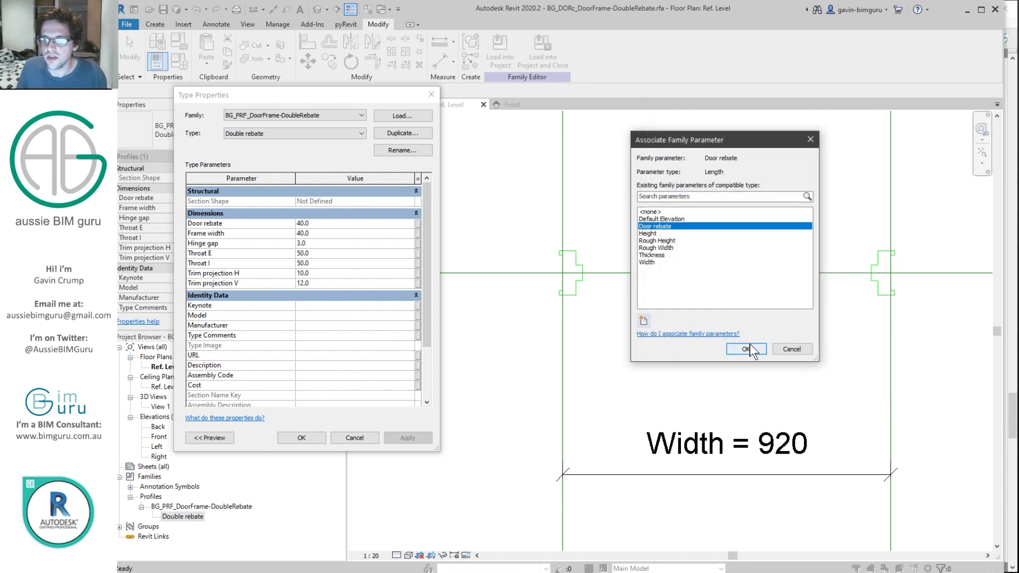
left_click(778, 345)
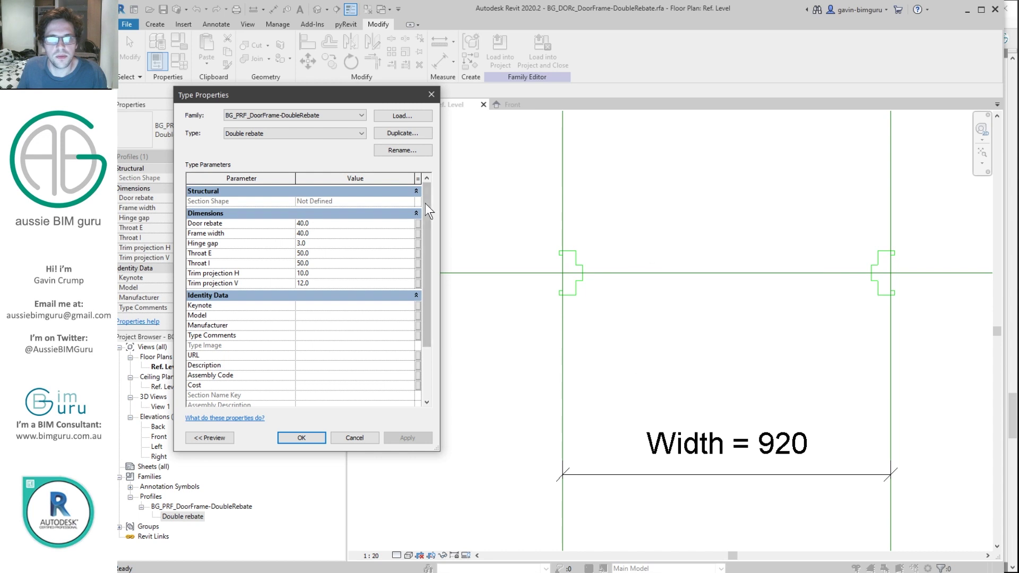
left_click(419, 223)
left_click(663, 226)
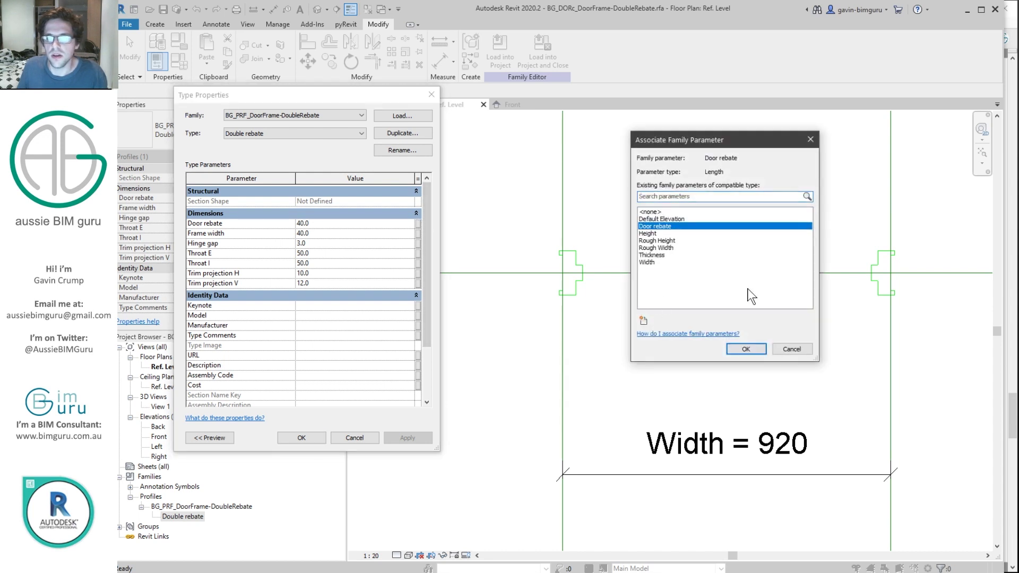
left_click(746, 349)
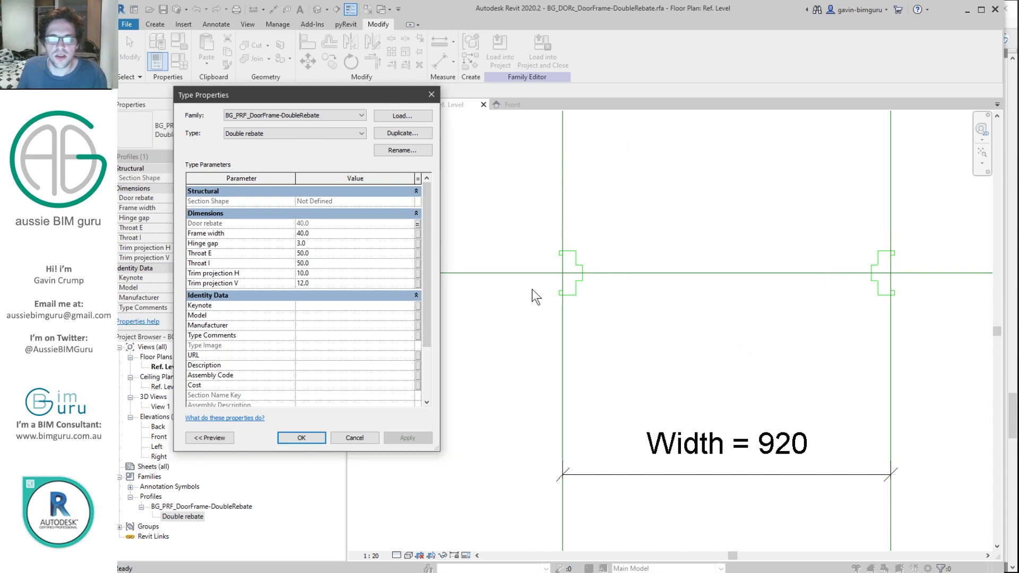
Create an instance family parameter named Frame width and associate the profile's Frame width dimension with it.
left_click(418, 233)
left_click(644, 320)
type("Frame wdth")
key("BackSpace")
key("BackSpace")
key("BackSpace")
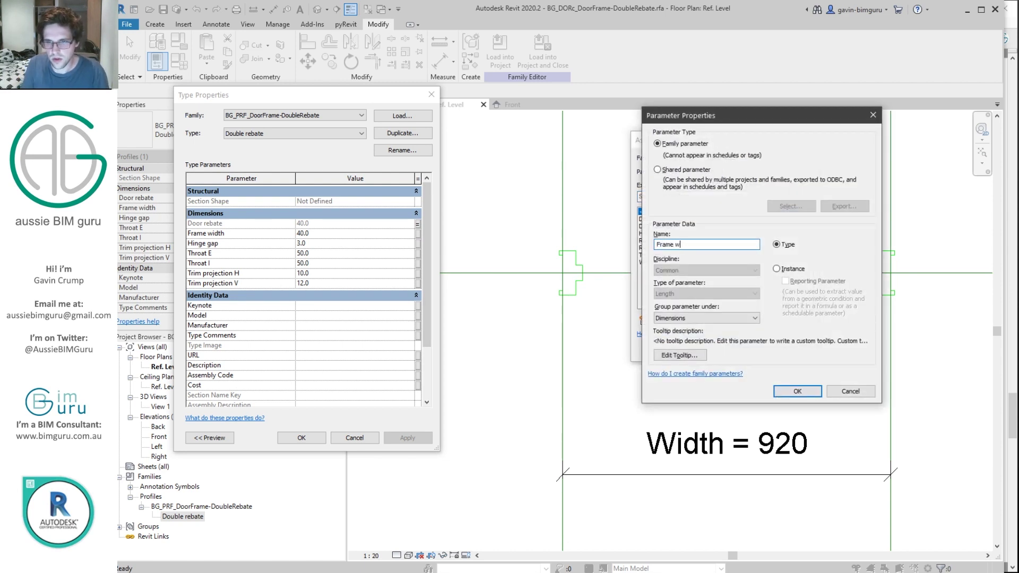
left_click(788, 391)
left_click(746, 349)
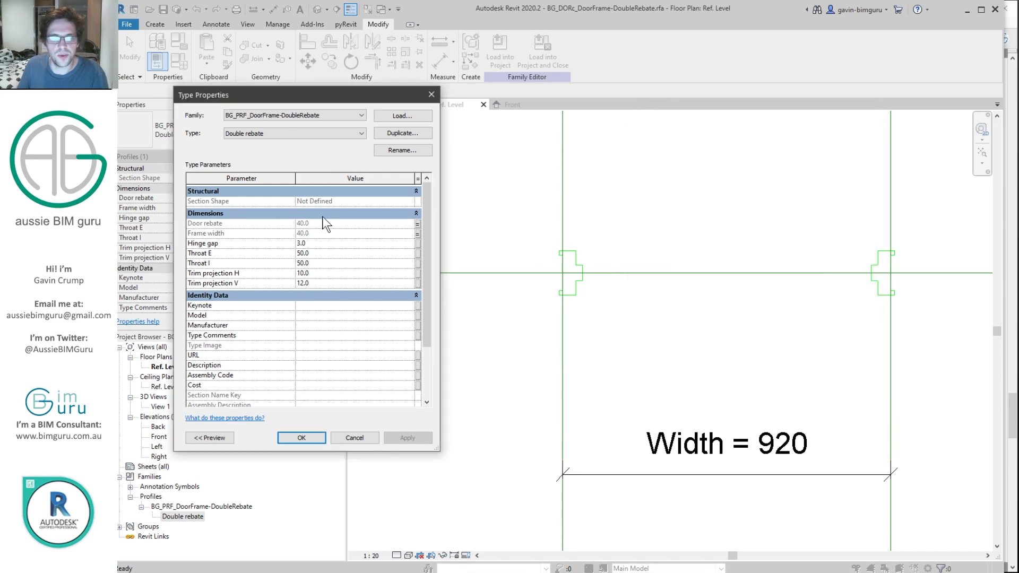
Create an instance family parameter named Hinge gap and associate the profile's Hinge gap dimension with it.
left_click(418, 246)
left_click(643, 320)
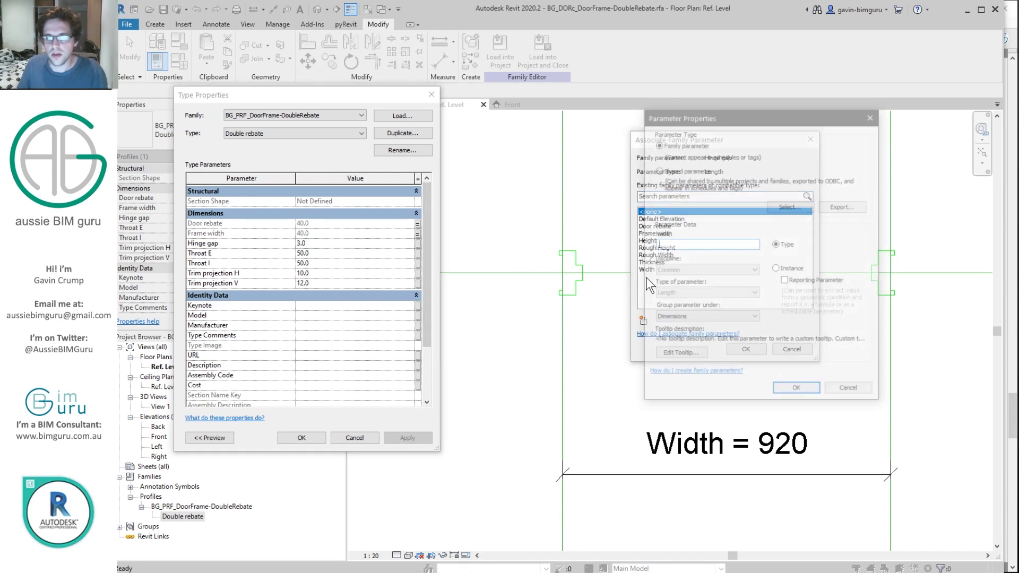
type("Hign")
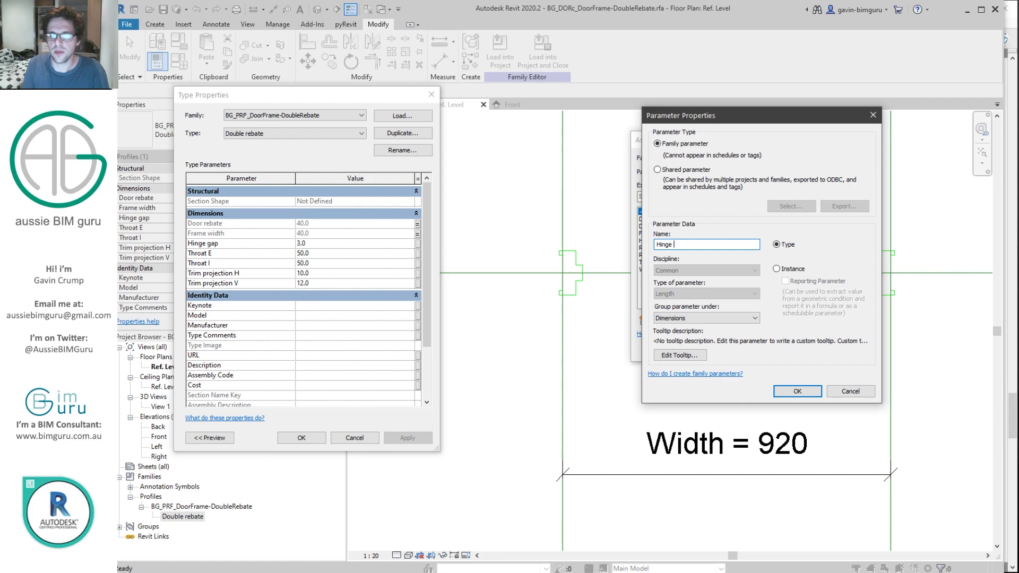
left_click(798, 390)
left_click(746, 348)
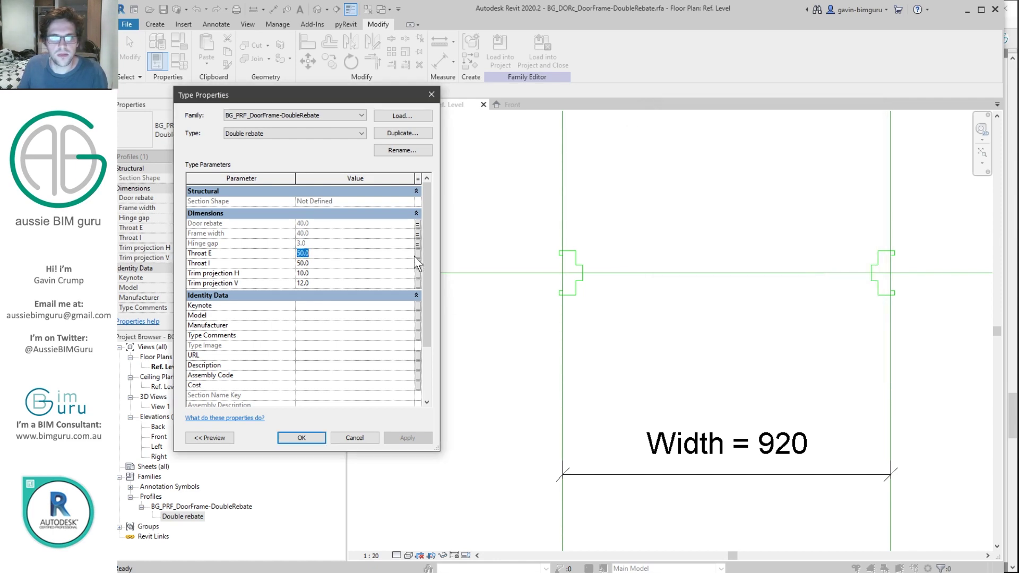
Create an instance family parameter named Throat E and associate the profile's Throat E dimension with it.
left_click(418, 255)
left_click(642, 320)
type("T")
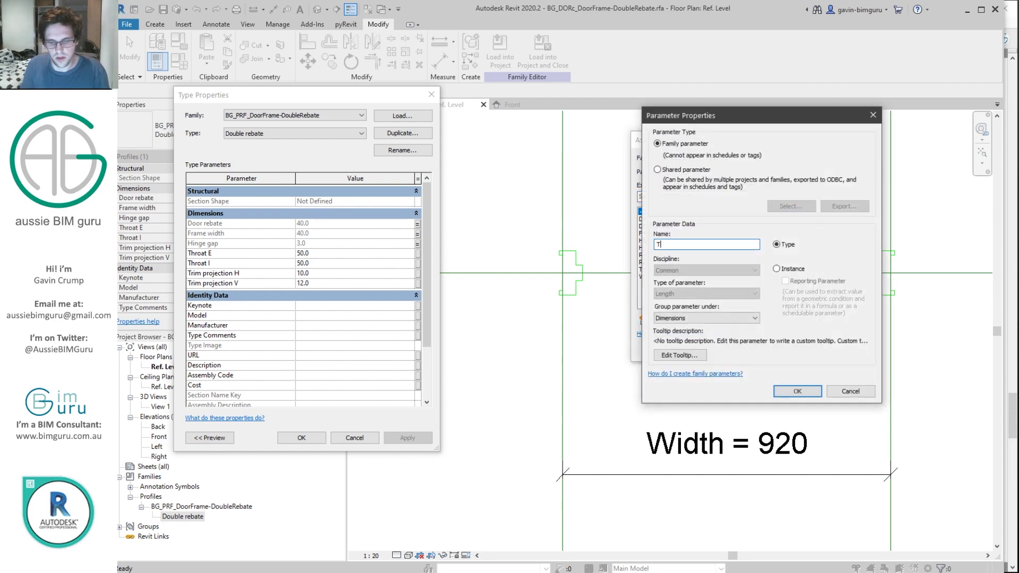
type("hroat E")
key("ctrl+a")
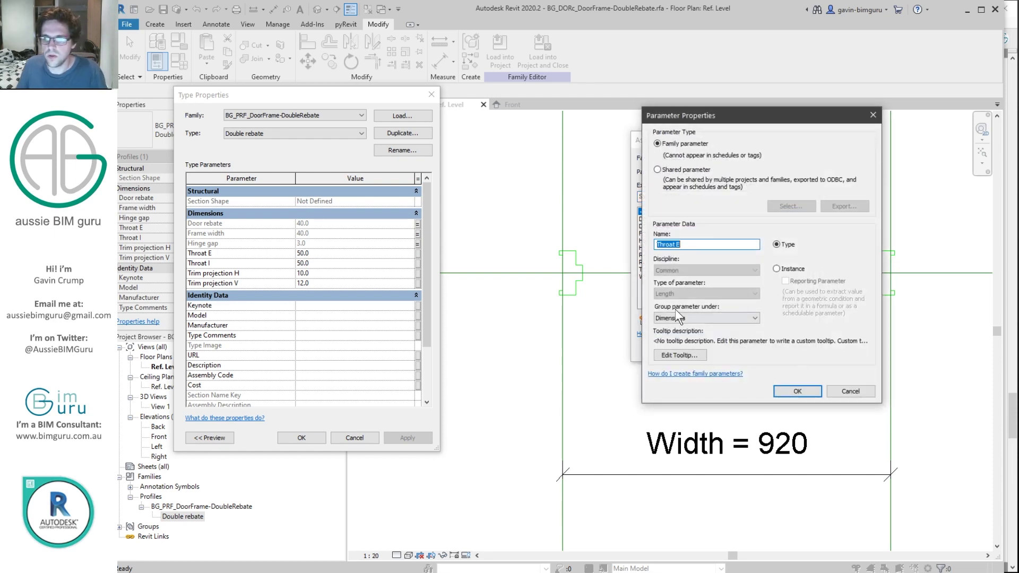
left_click(778, 268)
left_click(797, 391)
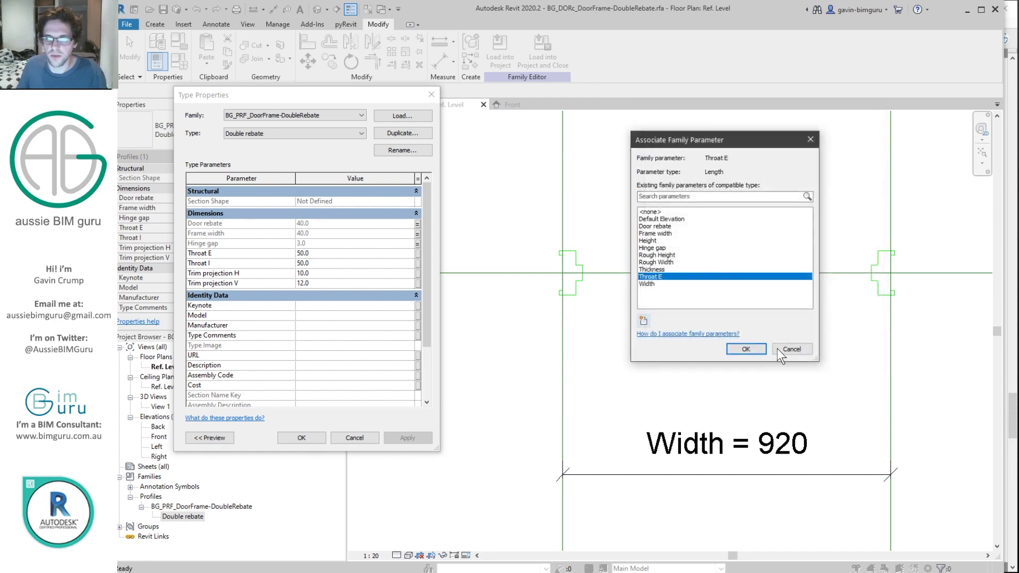
left_click(738, 349)
Create an instance family parameter named Throat I and associate the profile's Throat I dimension with it.
left_click(418, 263)
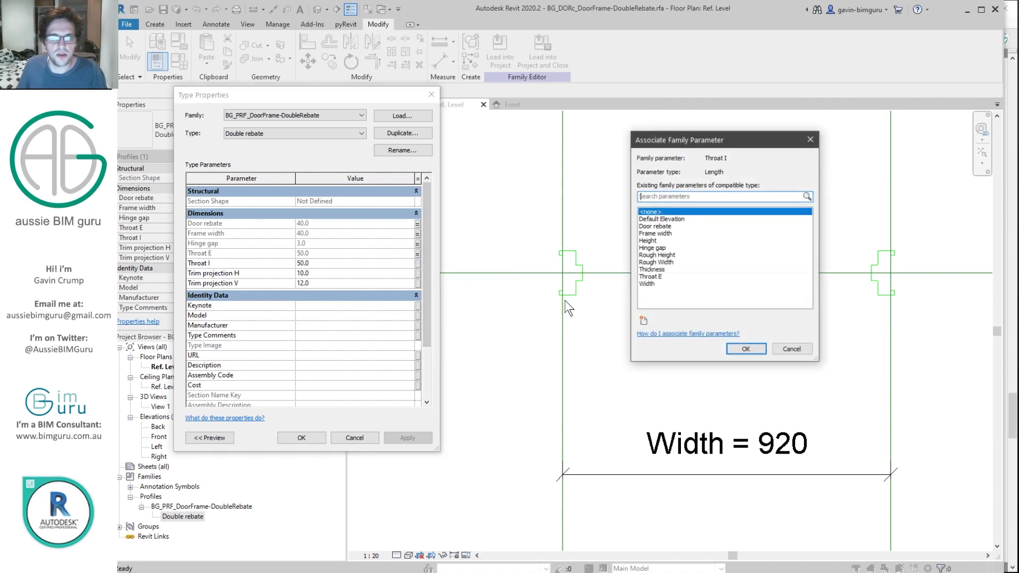
left_click(639, 316)
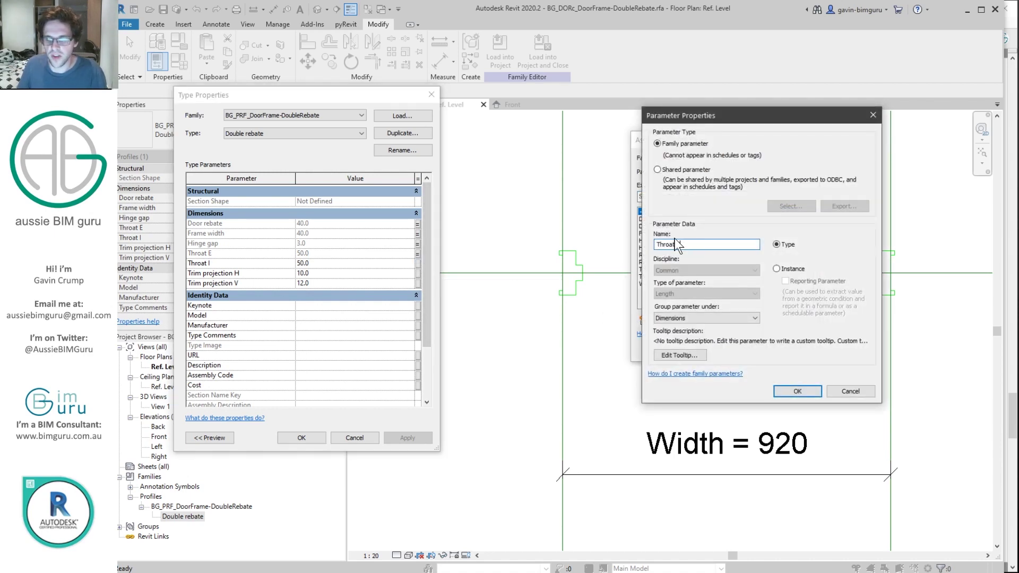
left_click(795, 268)
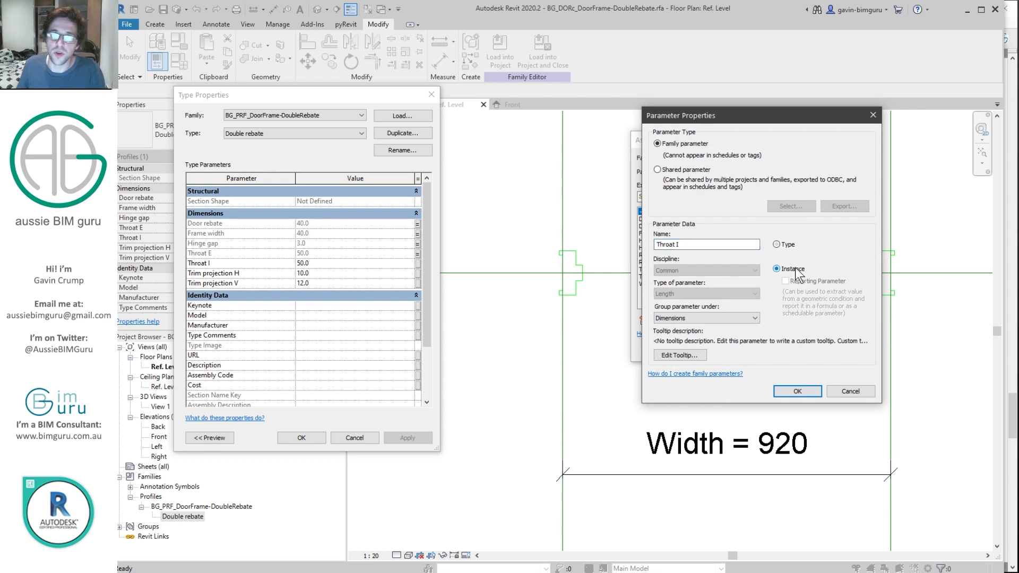
left_click(806, 391)
left_click(744, 348)
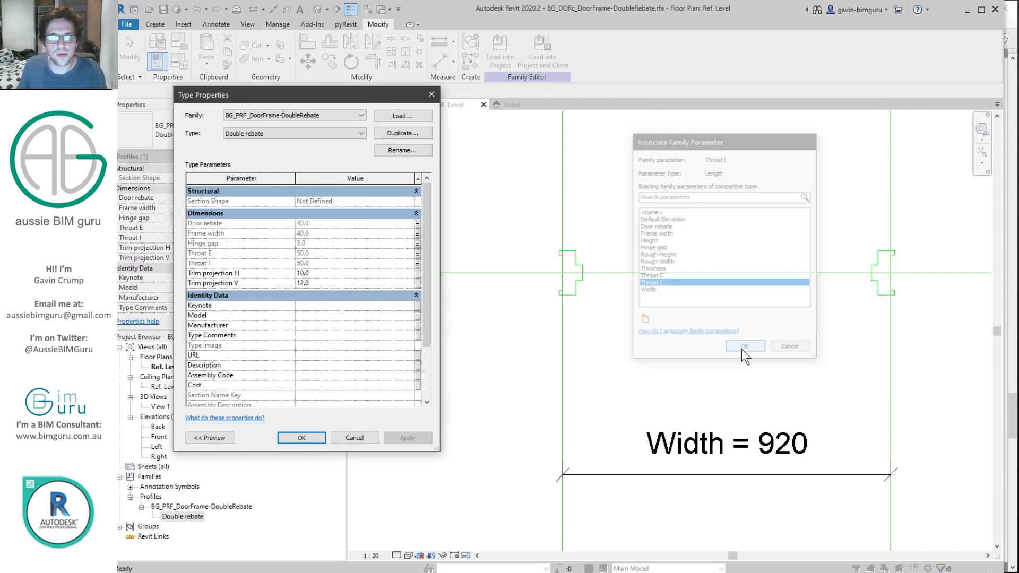
Create a type family parameter named Trim projection H, copy its name, and associate the profile's matching dimension with it.
left_click(418, 272)
left_click(645, 332)
type("tRI")
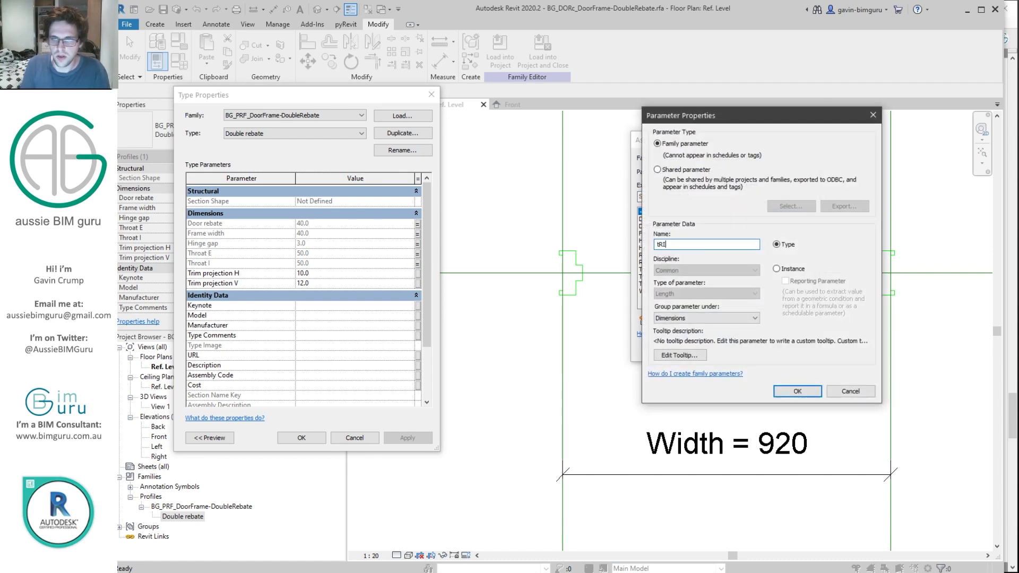
key("BackSpace")
key("BackSpace")
key("BackSpace")
type("Trim projection H")
key("ctrl+a")
key("ctrl+c")
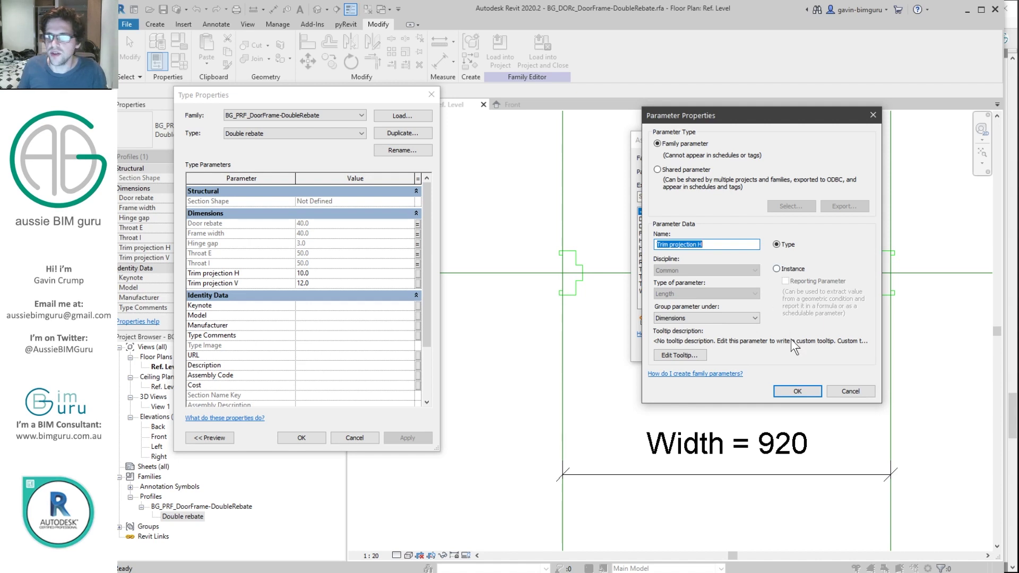
left_click(797, 391)
left_click(746, 353)
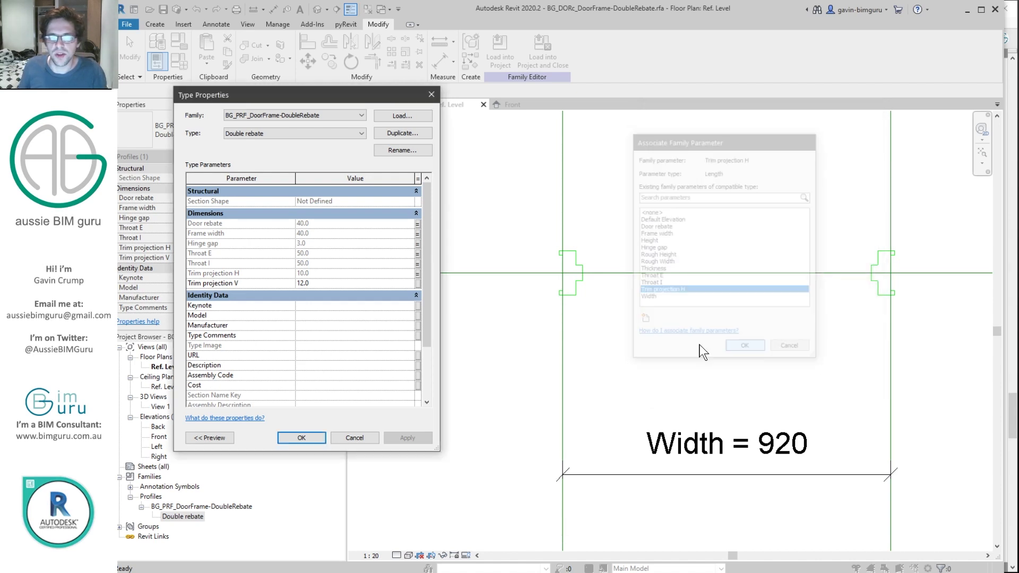
Associate the profile's Trim projection V with a new instance family parameter of the same name and accept the type properties.
left_click(417, 284)
left_click(642, 321)
key("ctrl+v")
key("BackSpace")
type("v")
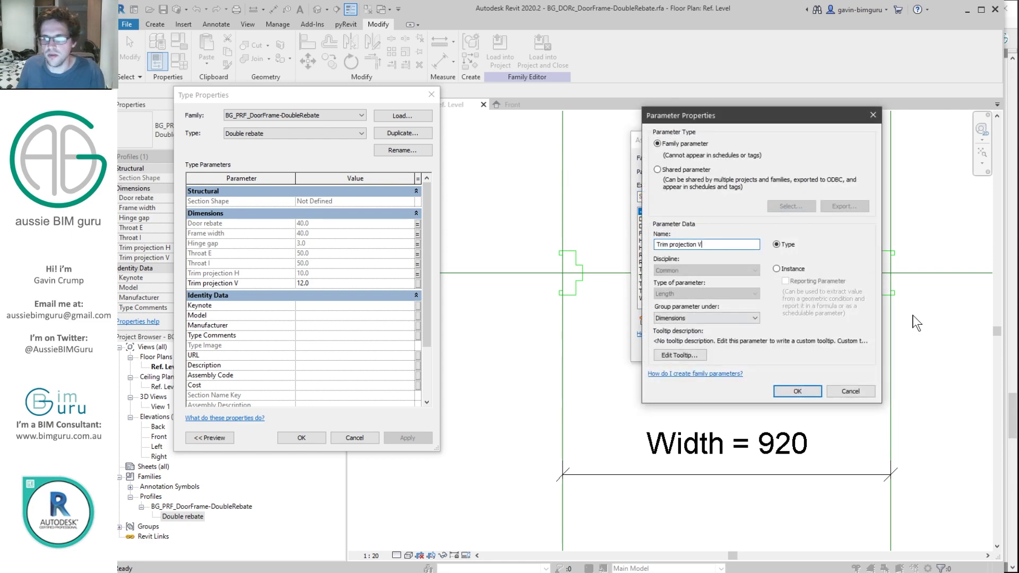
left_click(778, 269)
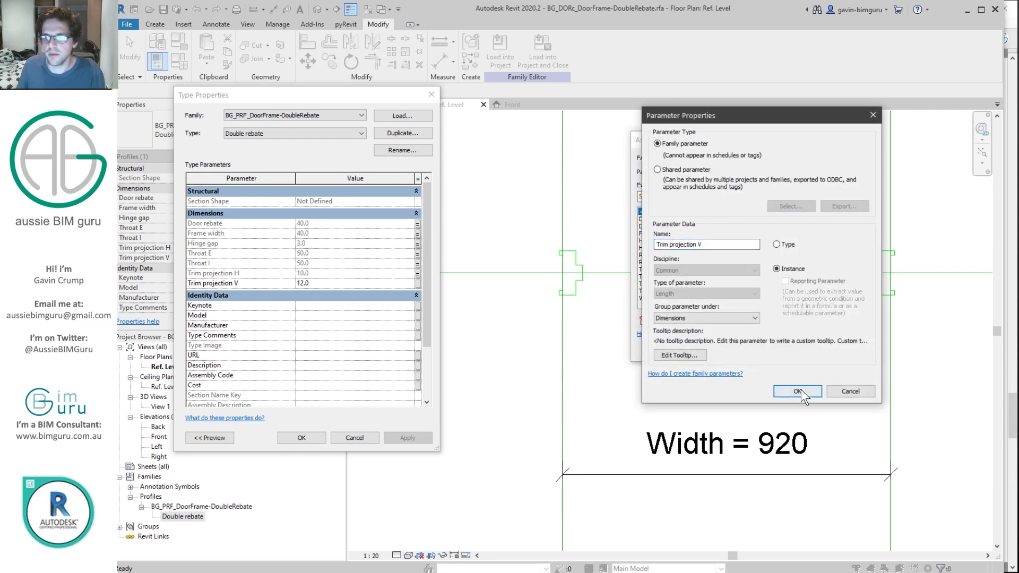
left_click(798, 392)
left_click(726, 344)
left_click(301, 438)
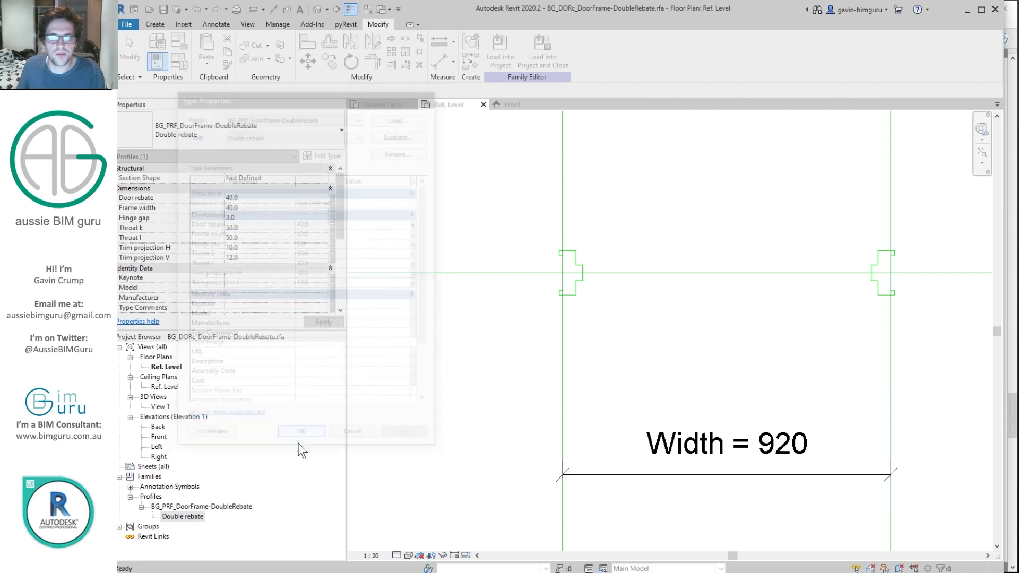
Change the Door rebate family parameter from a type to an instance parameter.
left_click(183, 65)
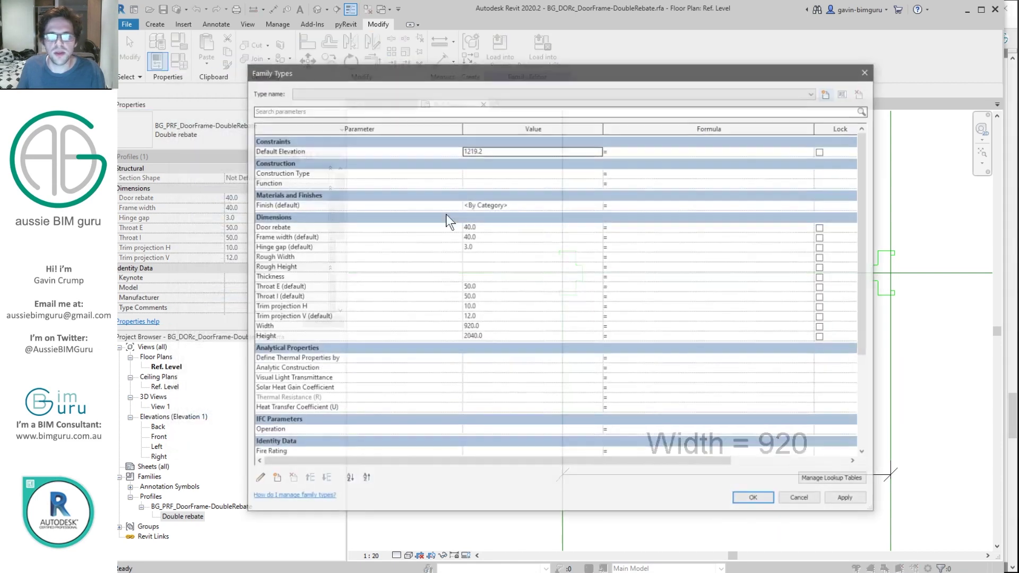
left_click(313, 227)
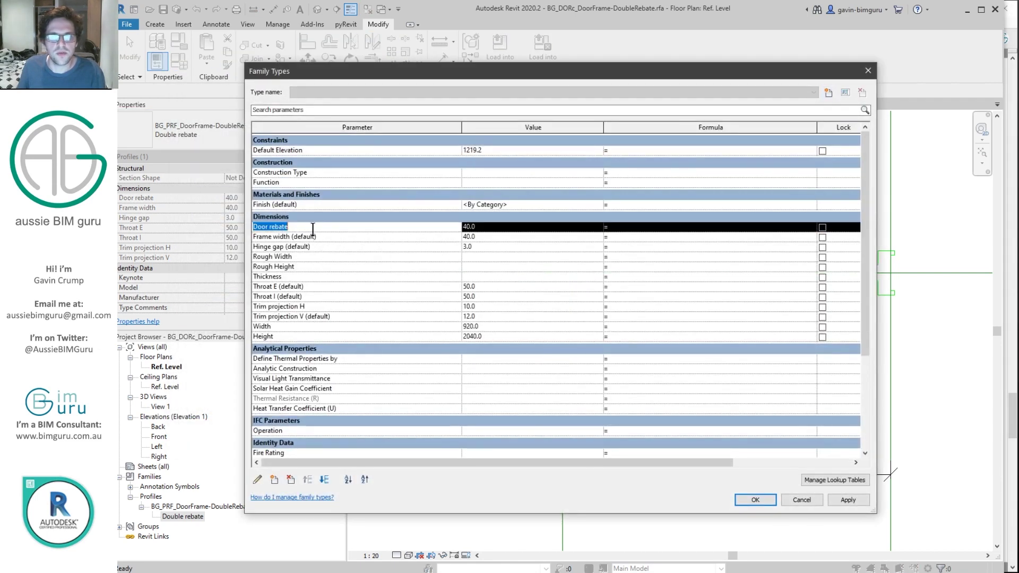
left_click(264, 483)
left_click(794, 269)
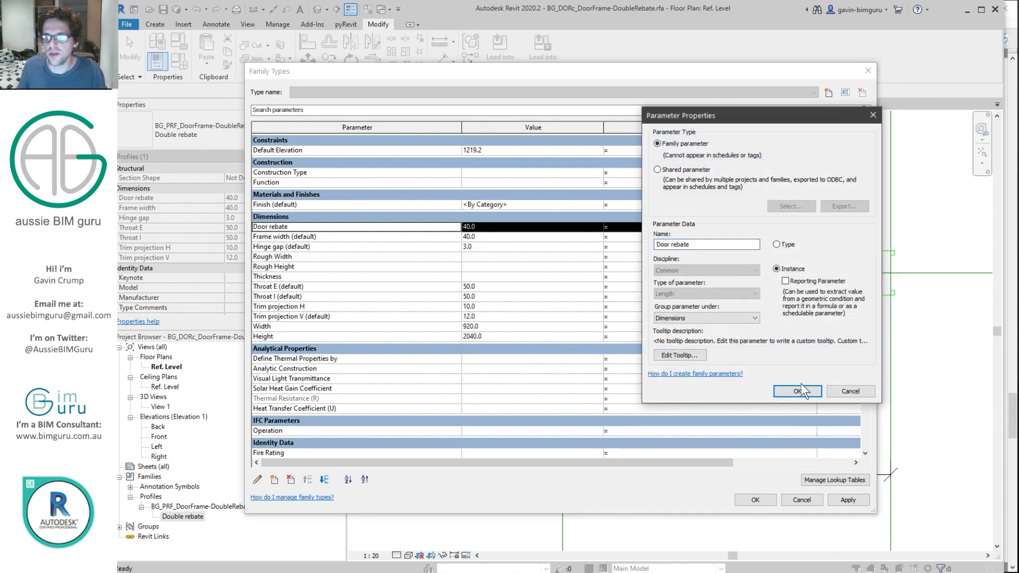
left_click(800, 391)
Create a family type named Double Rebate and accept the family types.
left_click(345, 297)
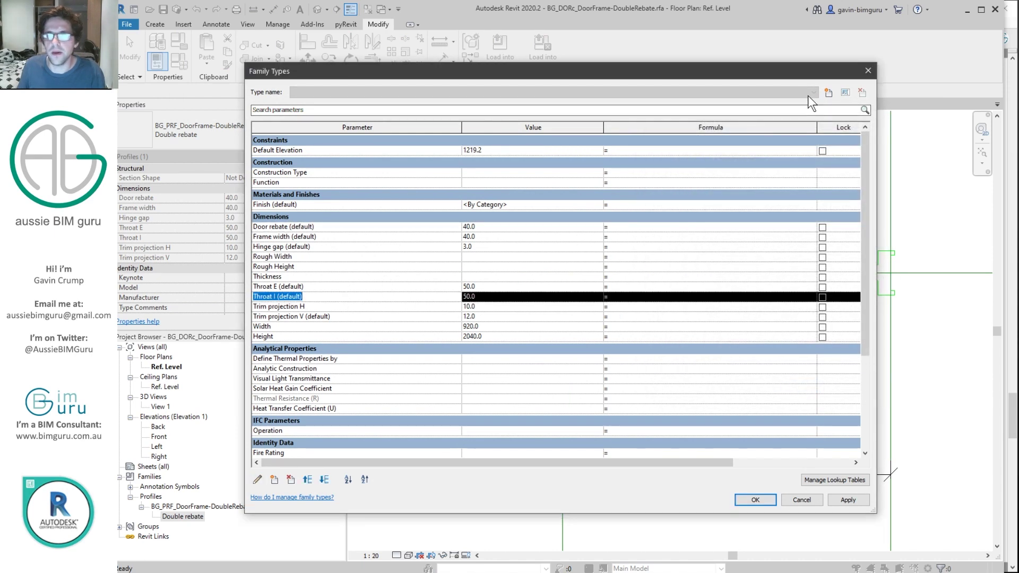
left_click(829, 93)
type("Double Rebate")
key("Return")
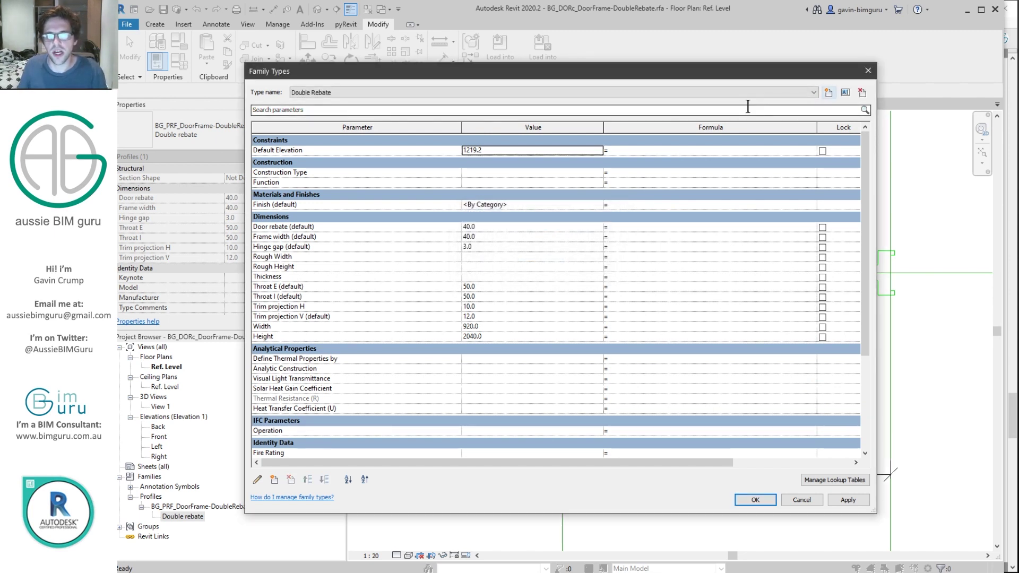
left_click_drag(861, 151, 861, 286)
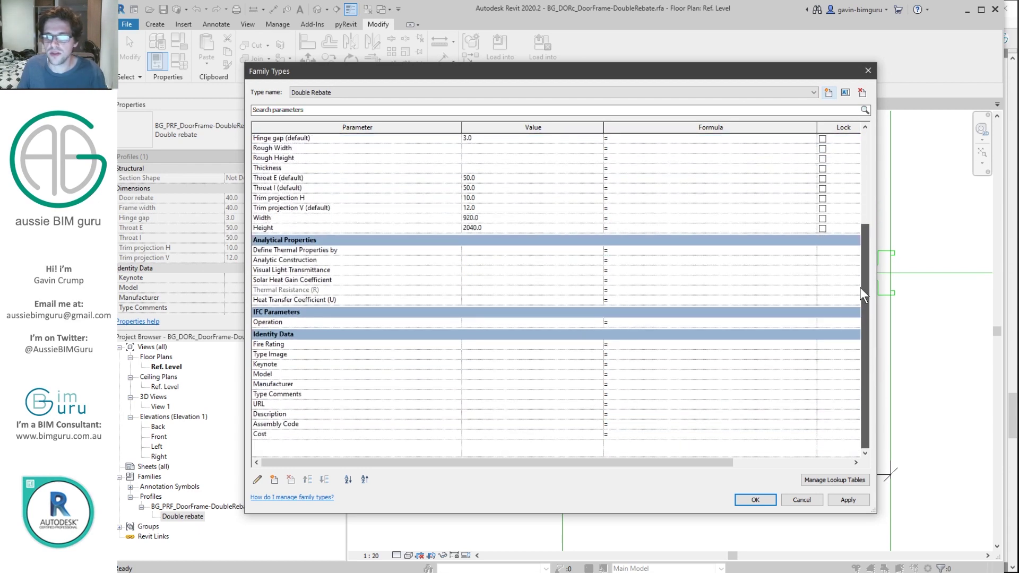
left_click(768, 503)
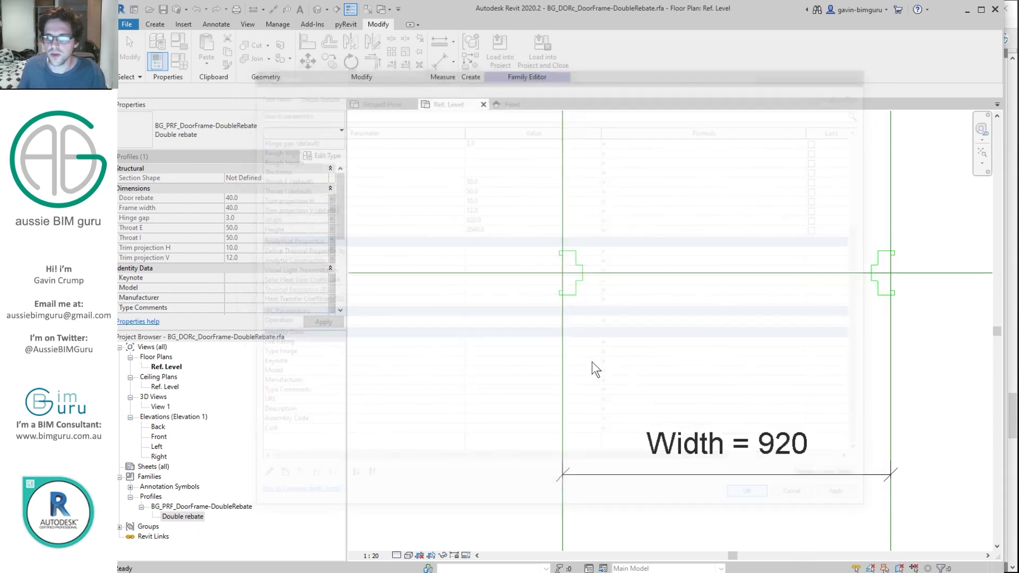
Open the 3D view and set the line colour of the Doors category and all its subcategories to black in Object Styles.
double_click(160, 407)
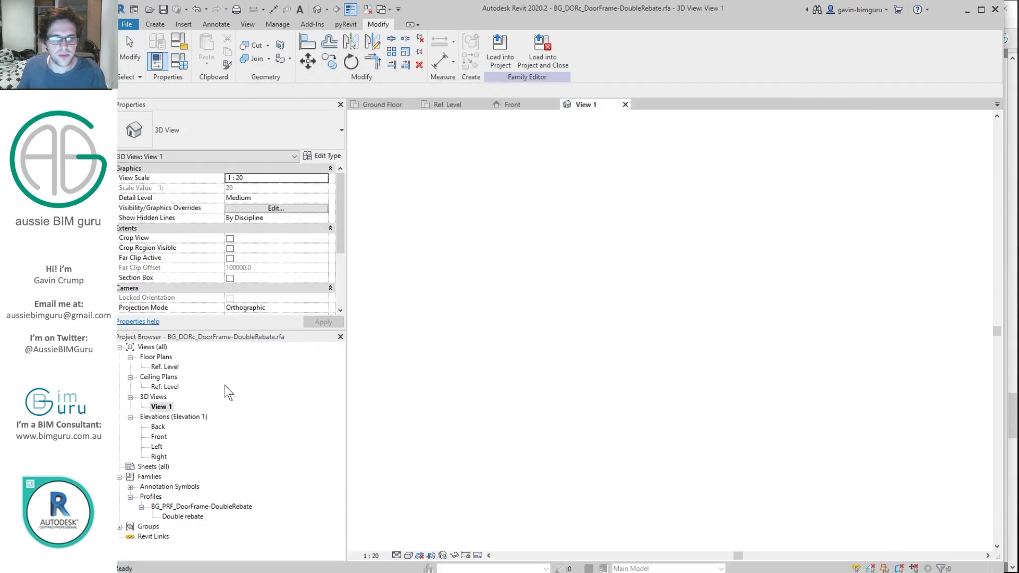
left_click(580, 192)
left_click(479, 188)
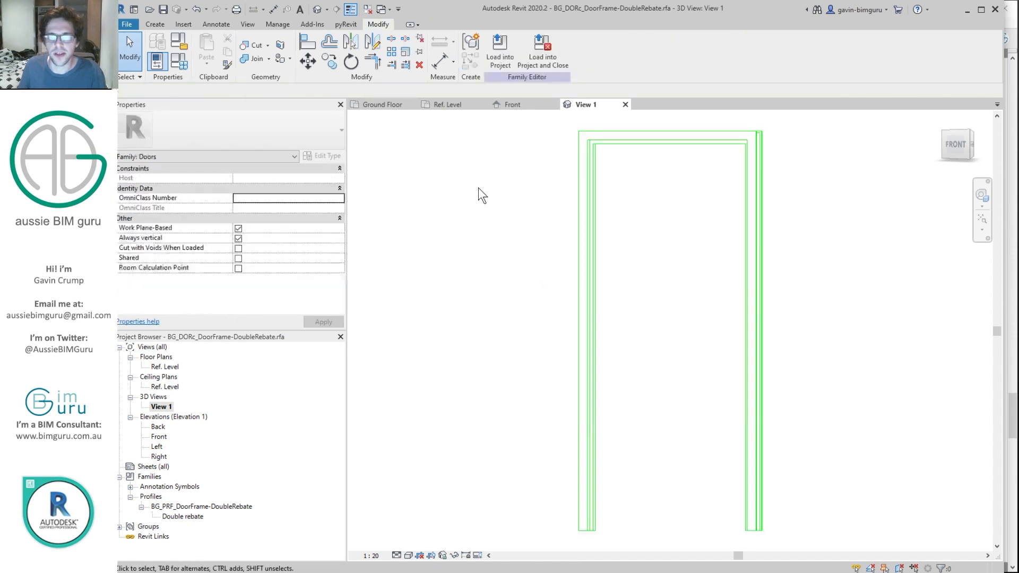
left_click(266, 22)
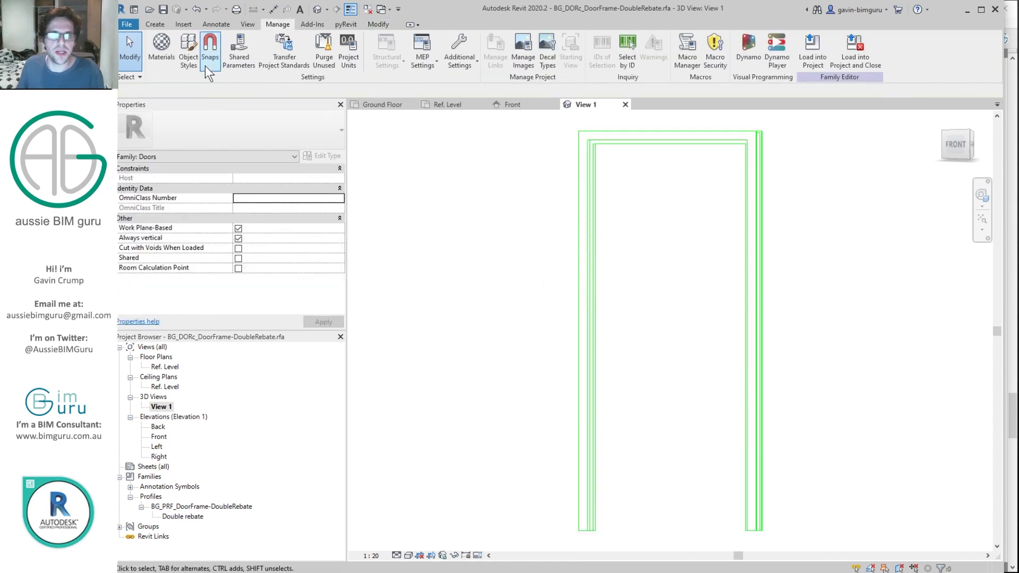
left_click(191, 54)
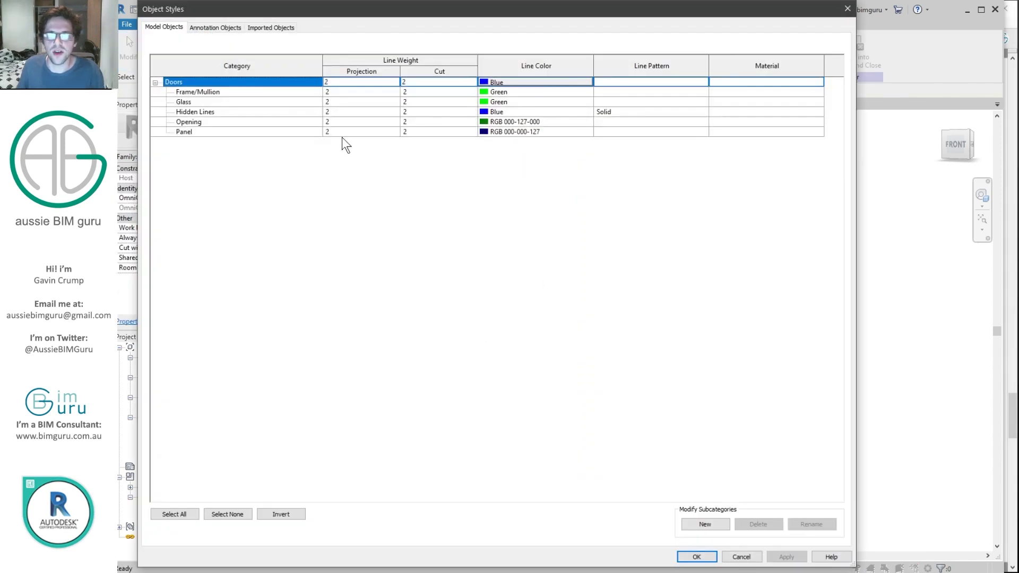
left_click(566, 132, "shift")
left_click(576, 133)
left_click(381, 269)
left_click(542, 383)
left_click(696, 557)
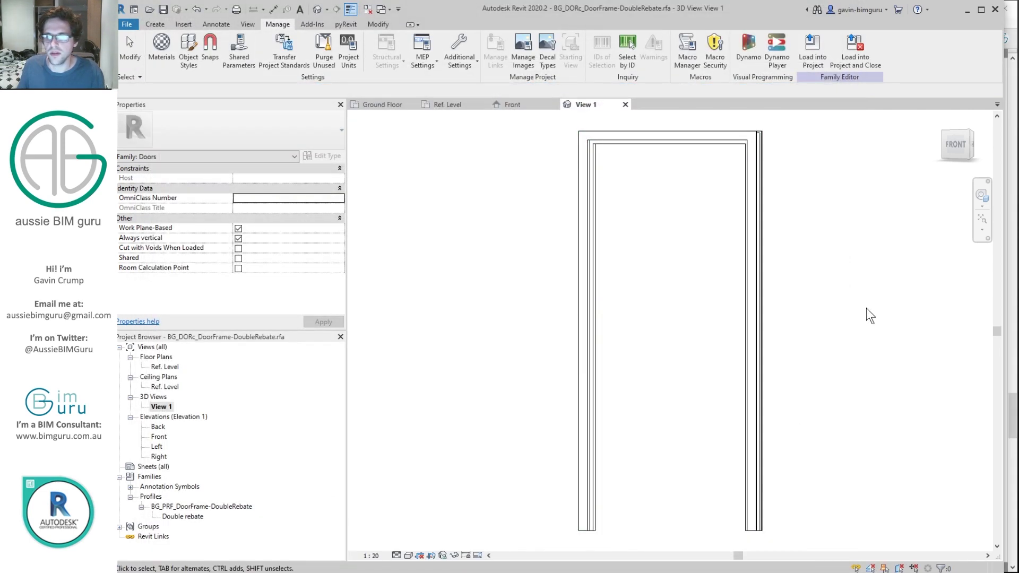
Orient the 3D view to the top front right corner of the door frame.
left_click(970, 133)
left_click(956, 146)
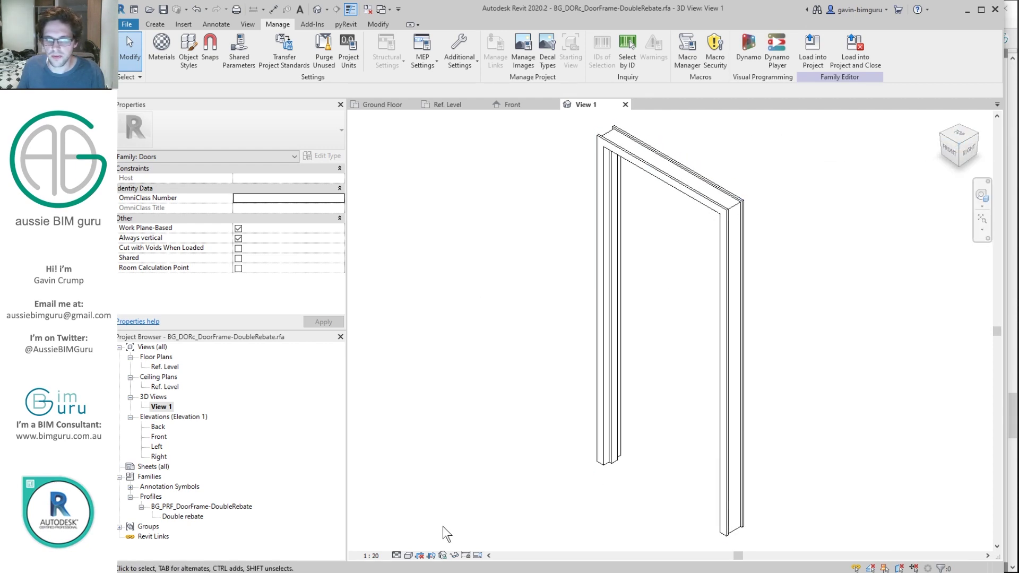
left_click(443, 556)
left_click(466, 524)
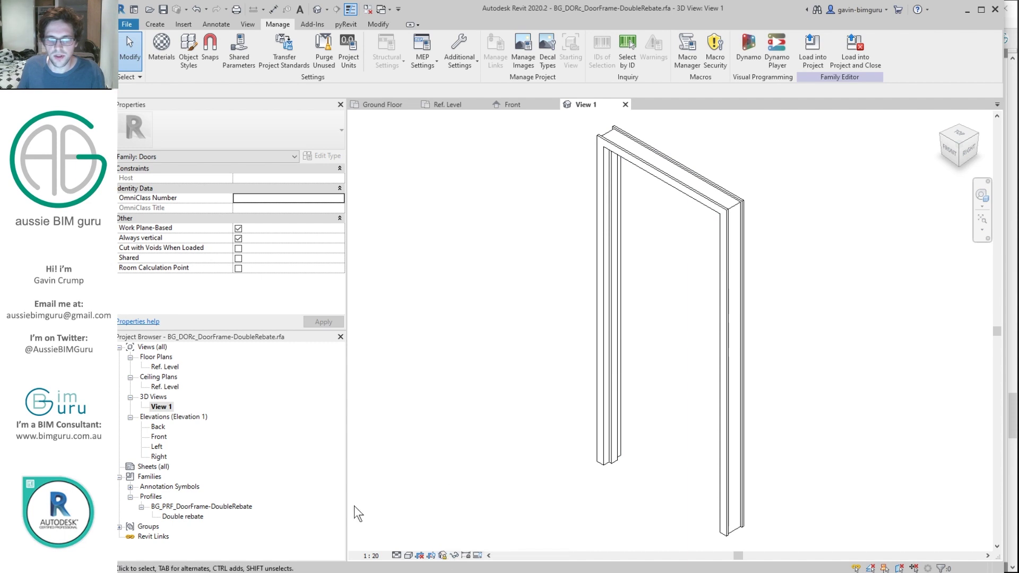
In the Ref. Level floor plan, place a double vertical flip control between the jambs, just above the horizontal reference plane.
double_click(166, 366)
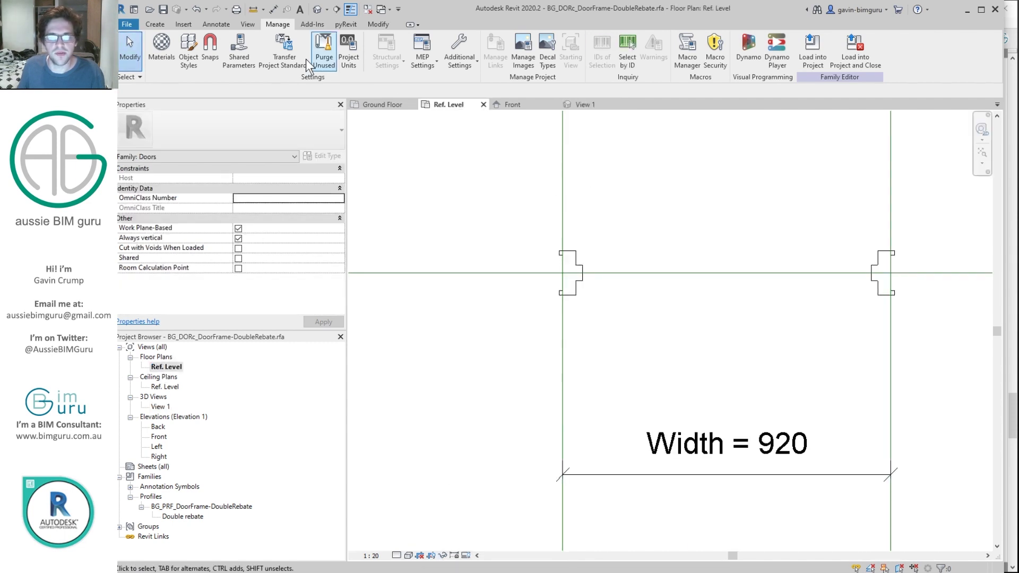
left_click(155, 23)
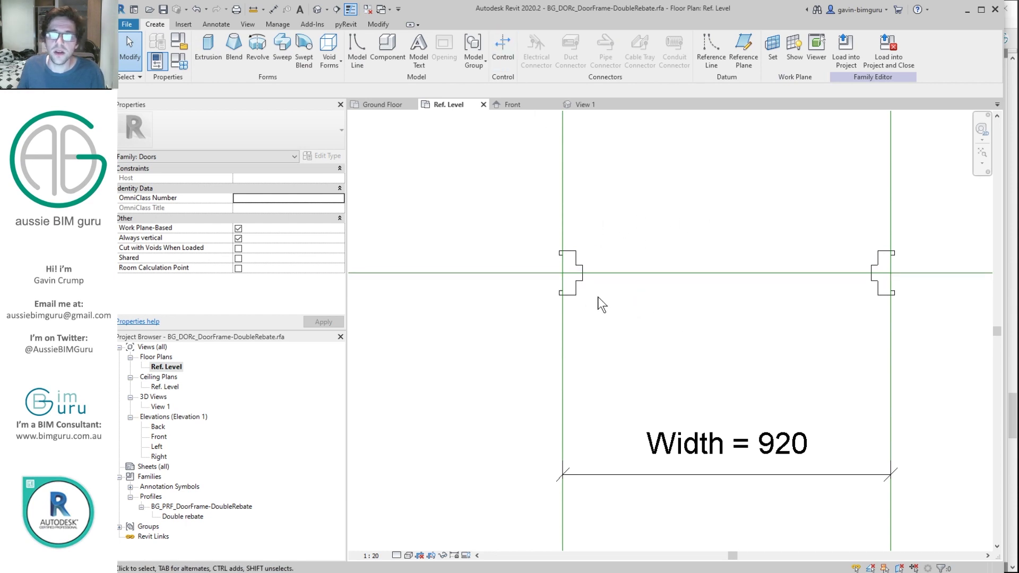
left_click(505, 56)
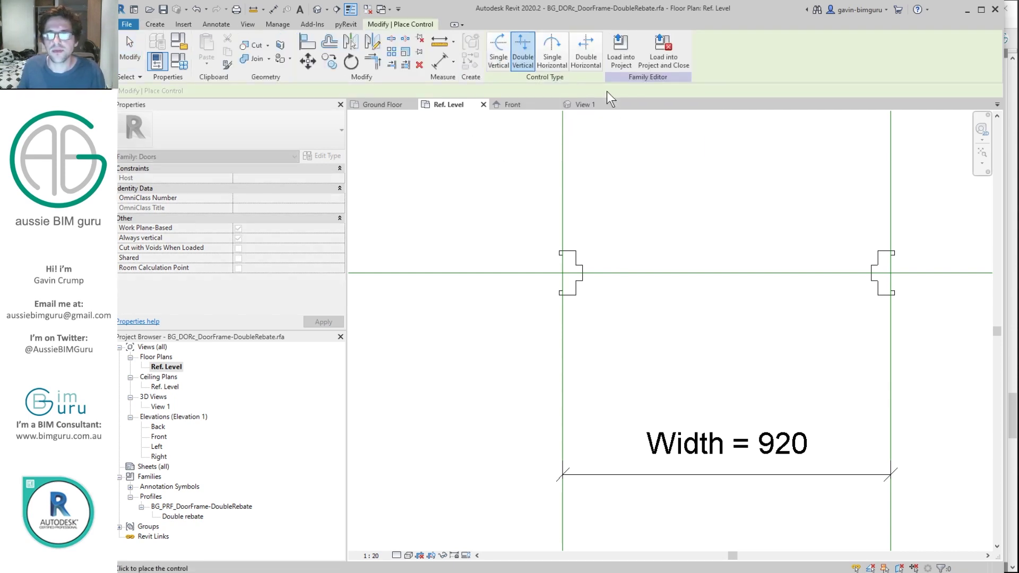
left_click(523, 58)
left_click(722, 254)
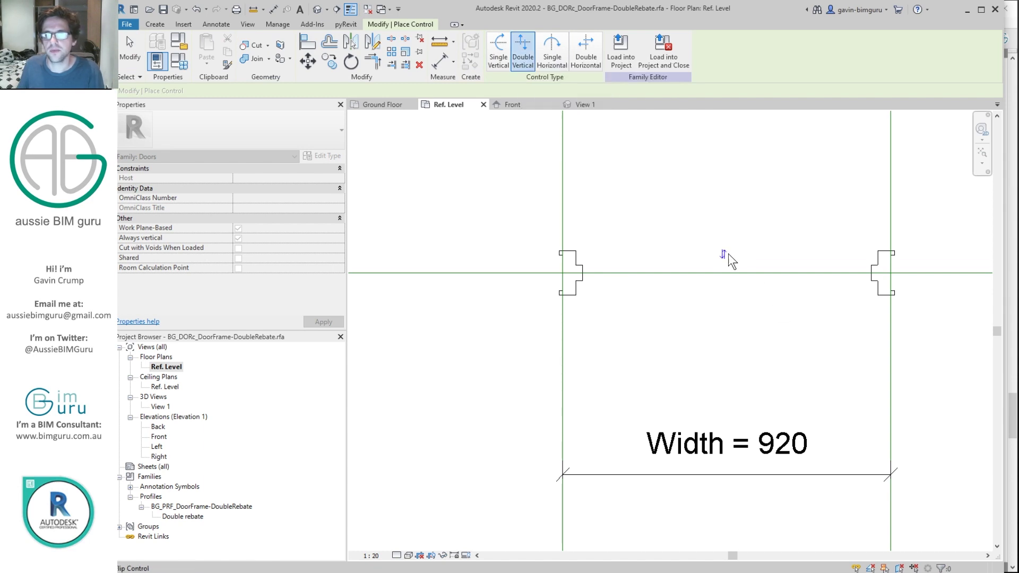
key("Escape")
Inspect the Right and horizontal centre reference planes that define the family's origin.
scroll(756, 232, "down", 2)
left_click(845, 200)
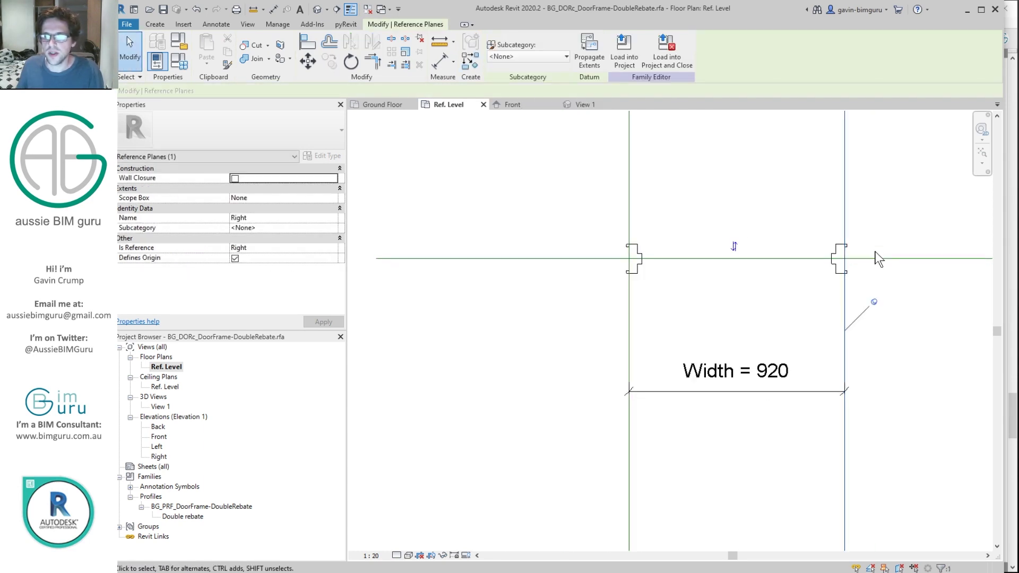
left_click(879, 259, "ctrl")
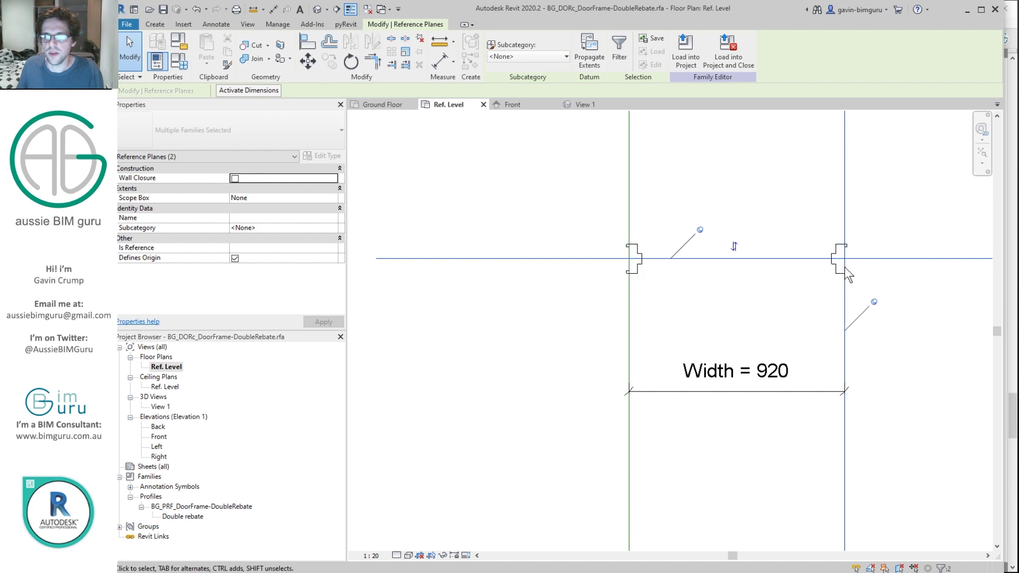
left_click(722, 300)
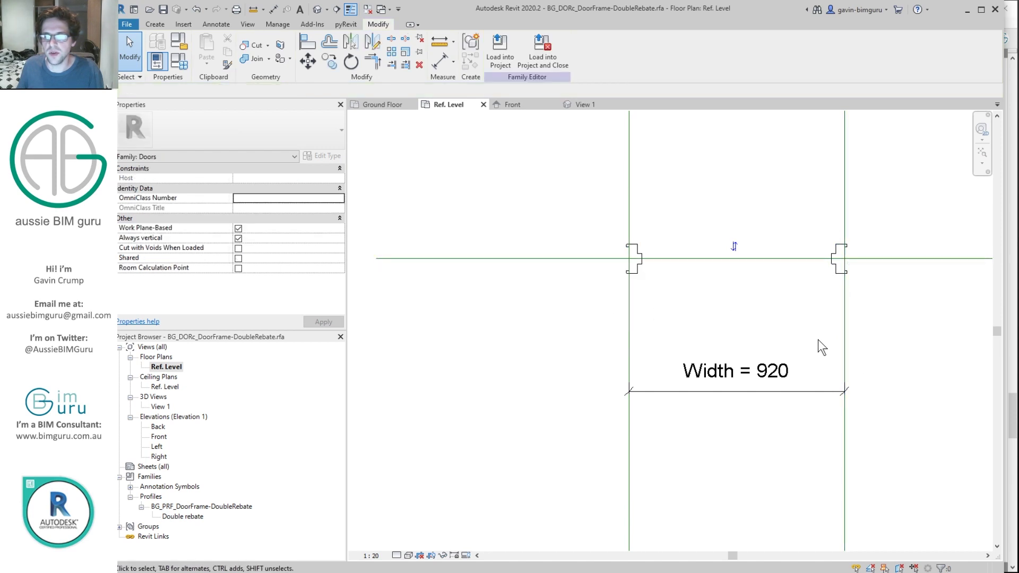
Return to the 3D view of the door frame.
left_click(160, 407)
double_click(161, 407)
left_click(270, 25)
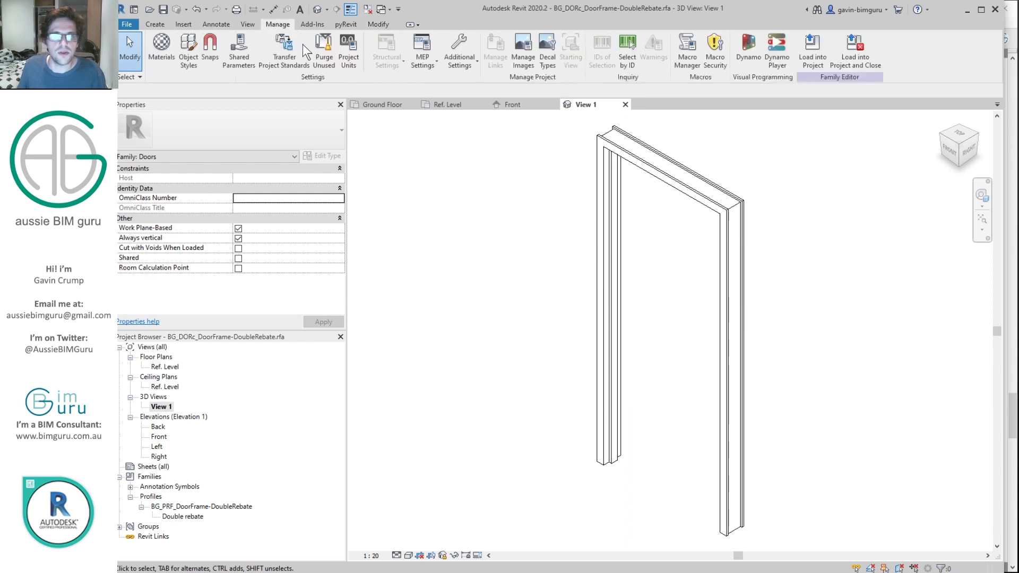
left_click(470, 451)
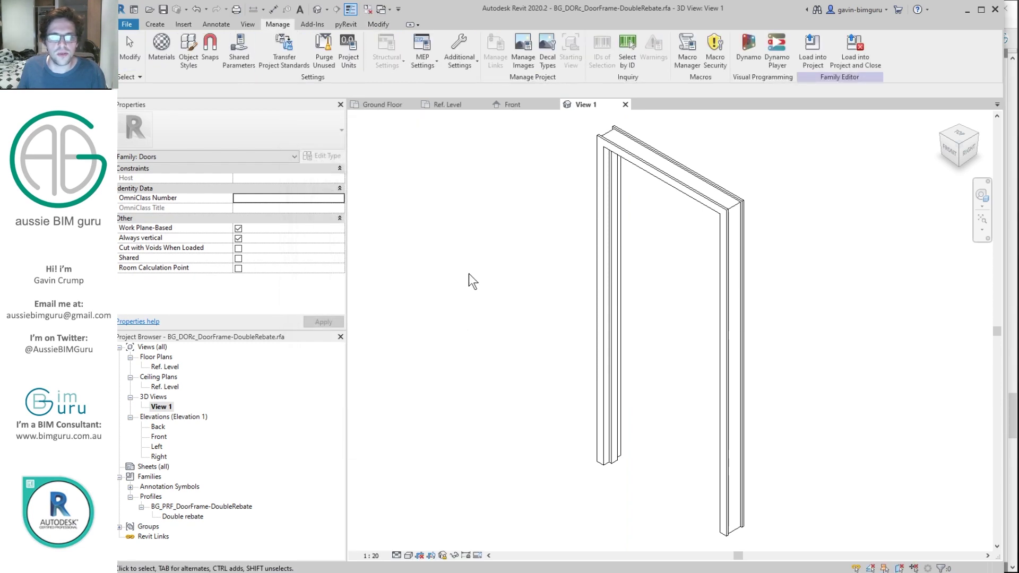
left_click(130, 23)
mouse_move(171, 152)
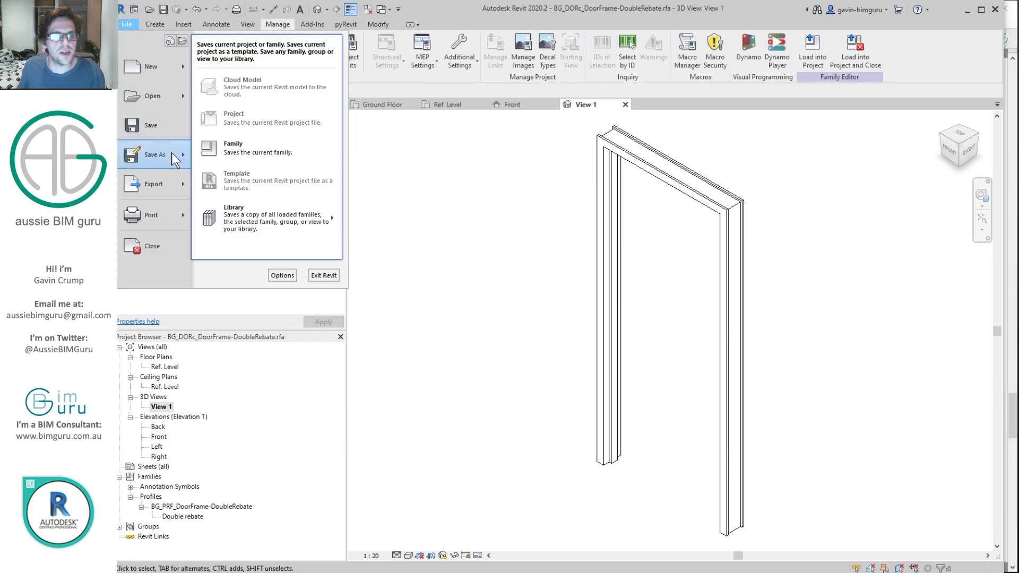
left_click(233, 148)
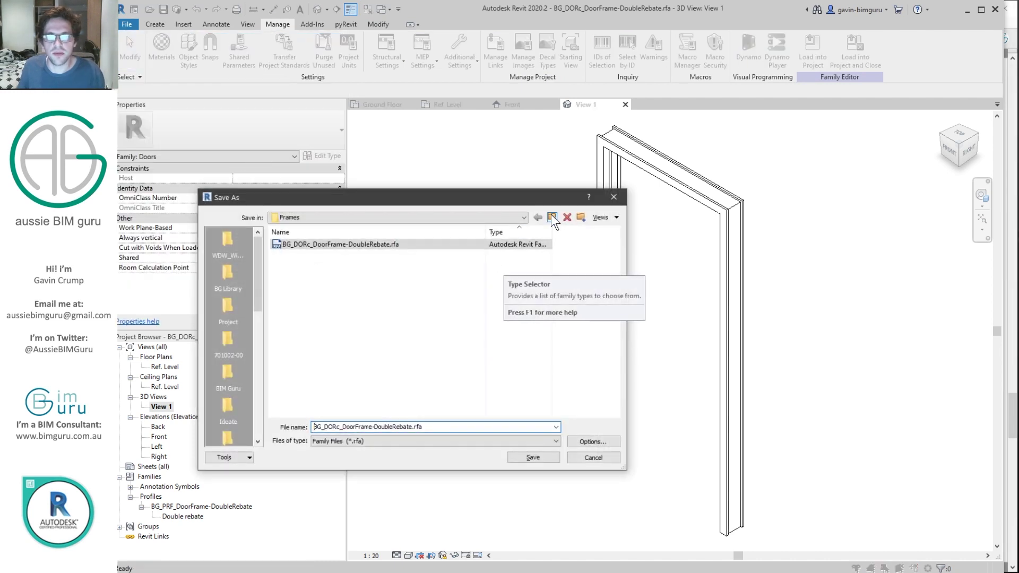
double_click(293, 255)
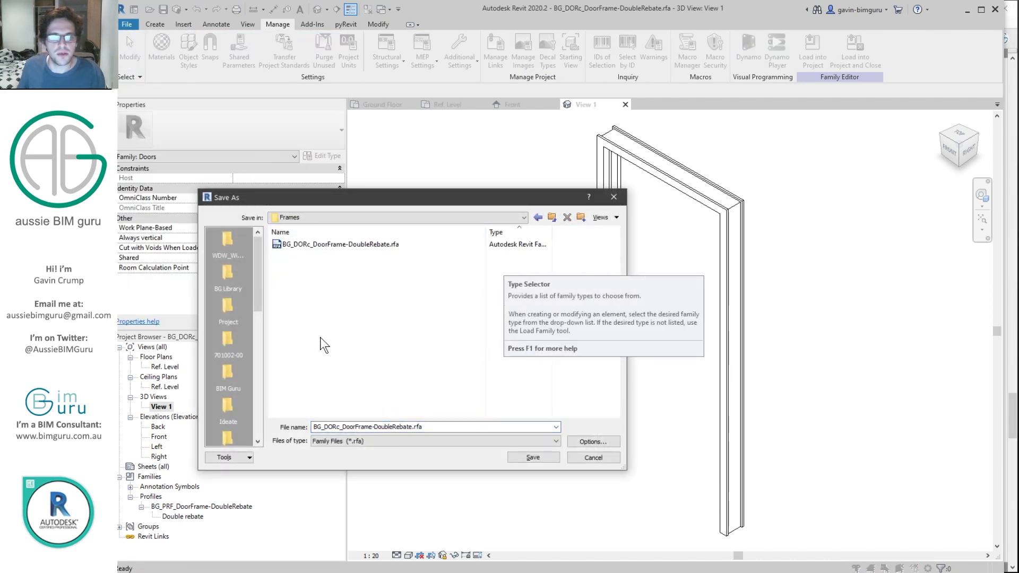
key("Escape")
Save the double rebate family and save a copy of it as BG_DORc_DoorFrame-SingleRebate.rfa in the Frames folder.
key("ctrl+s")
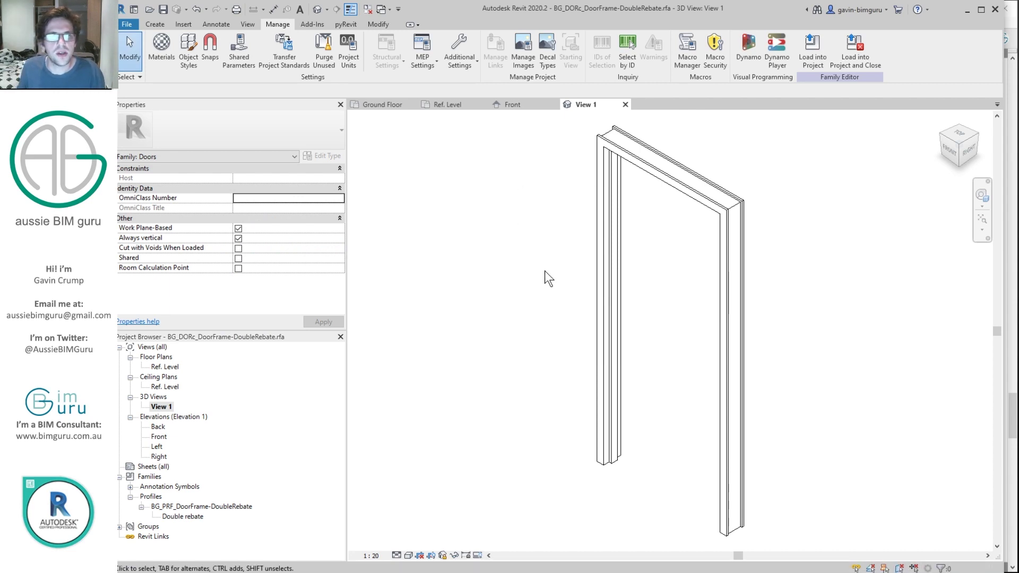
left_click(126, 24)
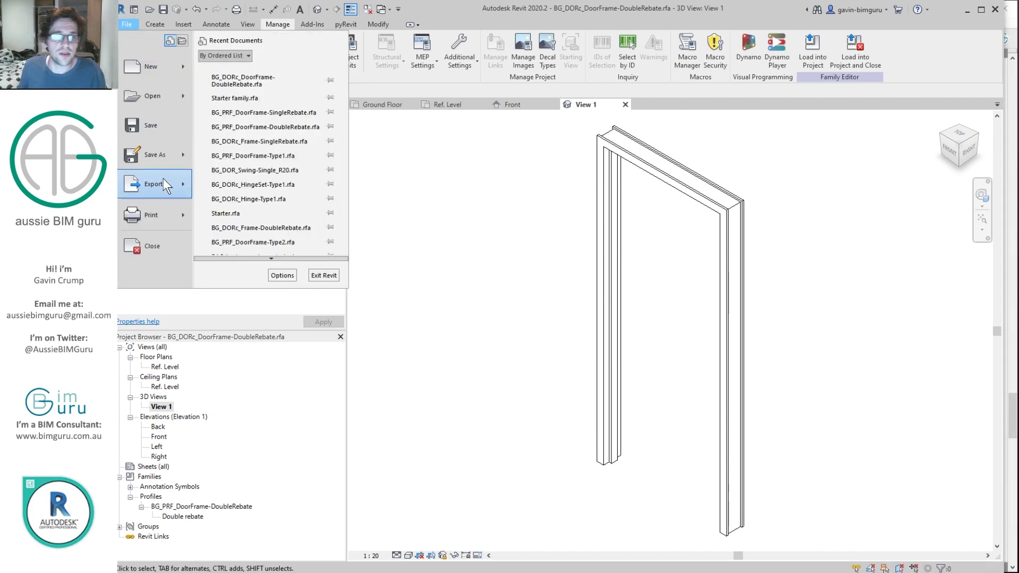
mouse_move(169, 154)
left_click(212, 145)
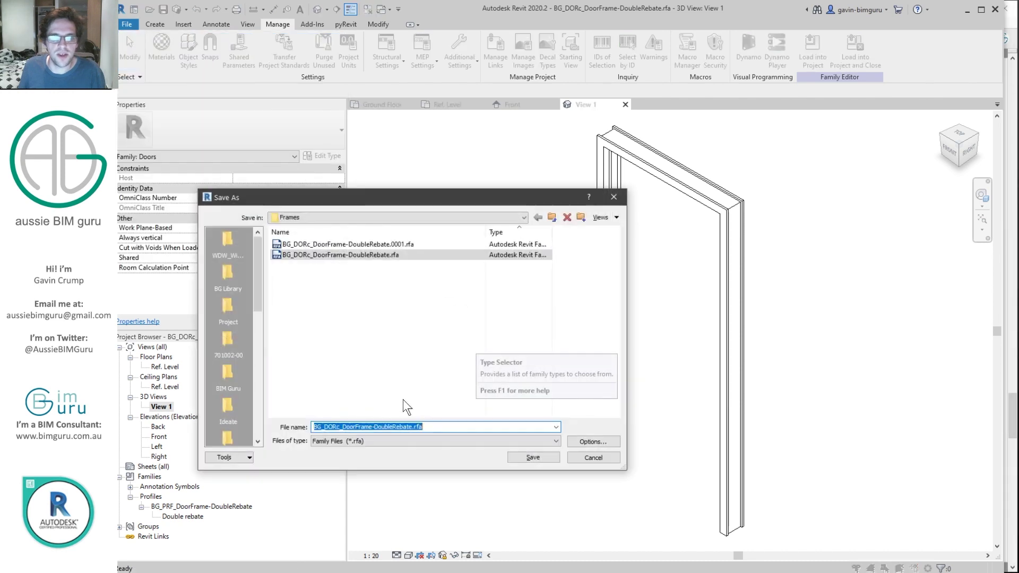
left_click_drag(393, 426, 374, 424)
type("Single")
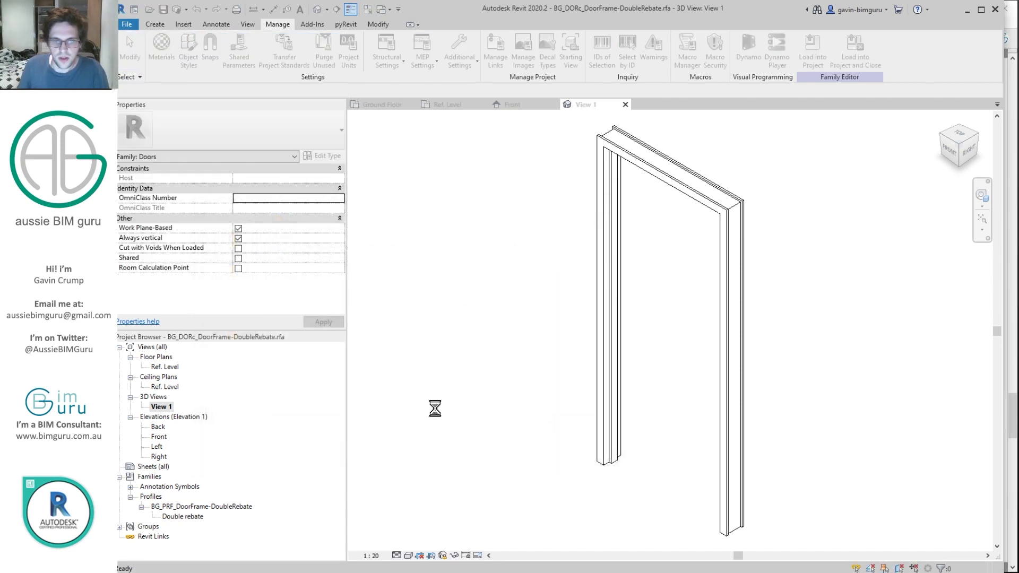
key("Return")
Reload the double rebate profile from BG_PRF_DoorFrame-SingleRebate.rfa, overwriting the existing version without its parameter values.
right_click(231, 506)
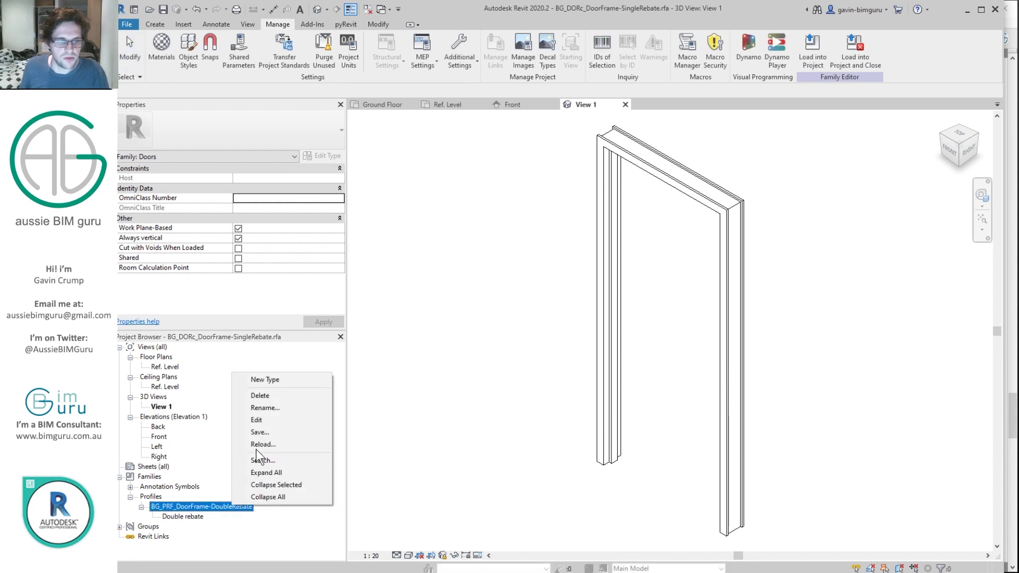
left_click(264, 443)
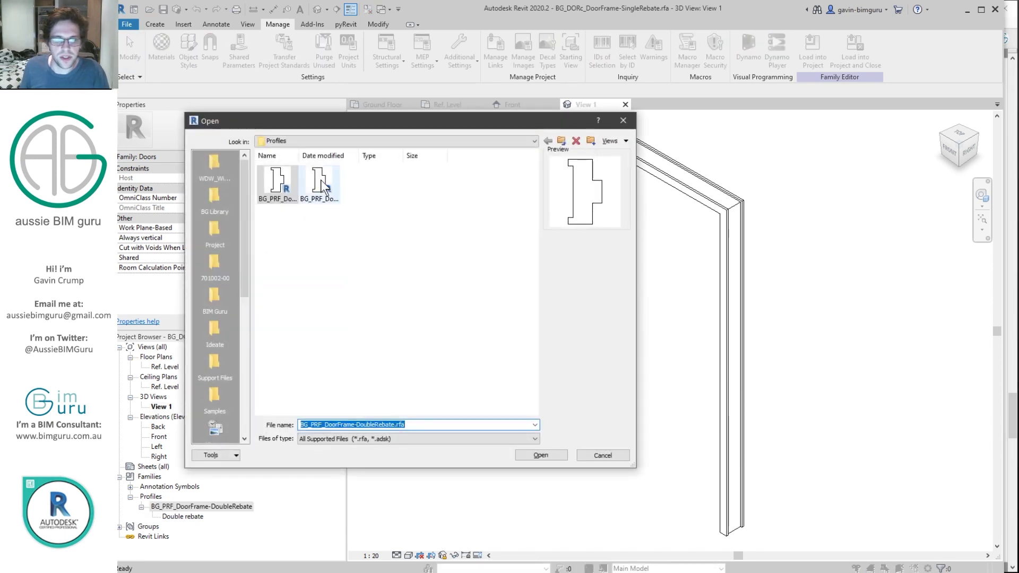
left_click(324, 187)
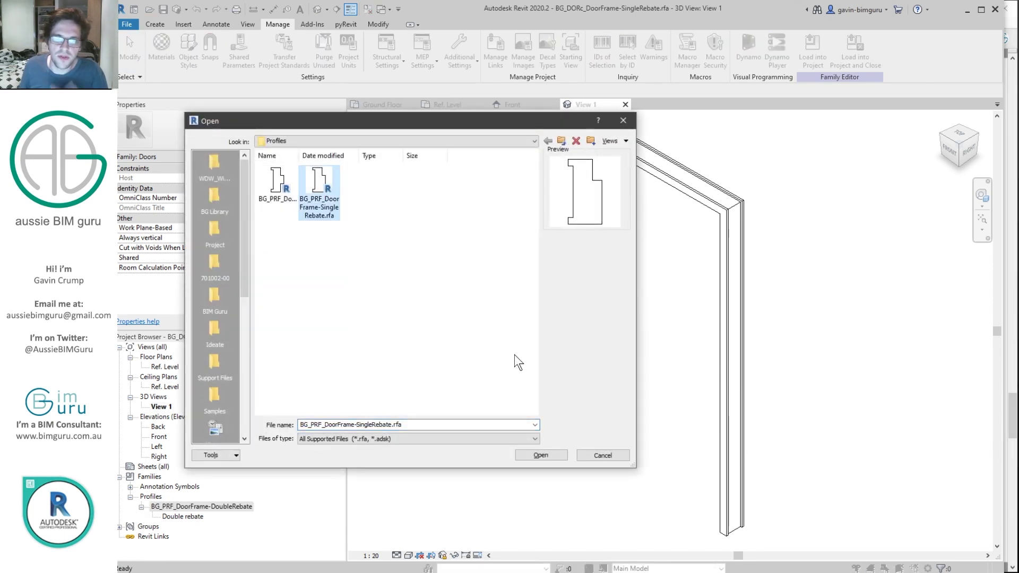
left_click(538, 456)
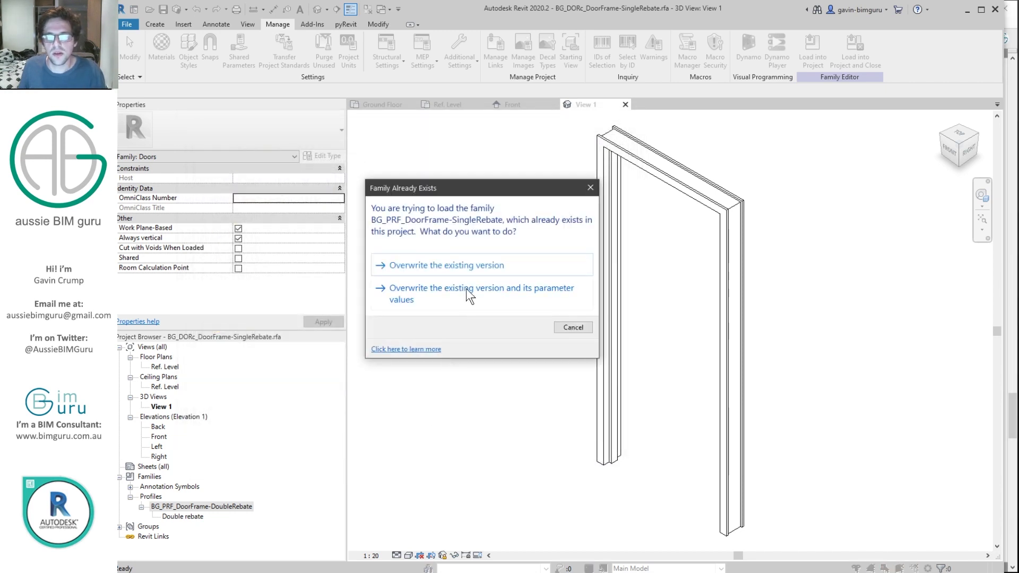
left_click(494, 266)
left_click(231, 507)
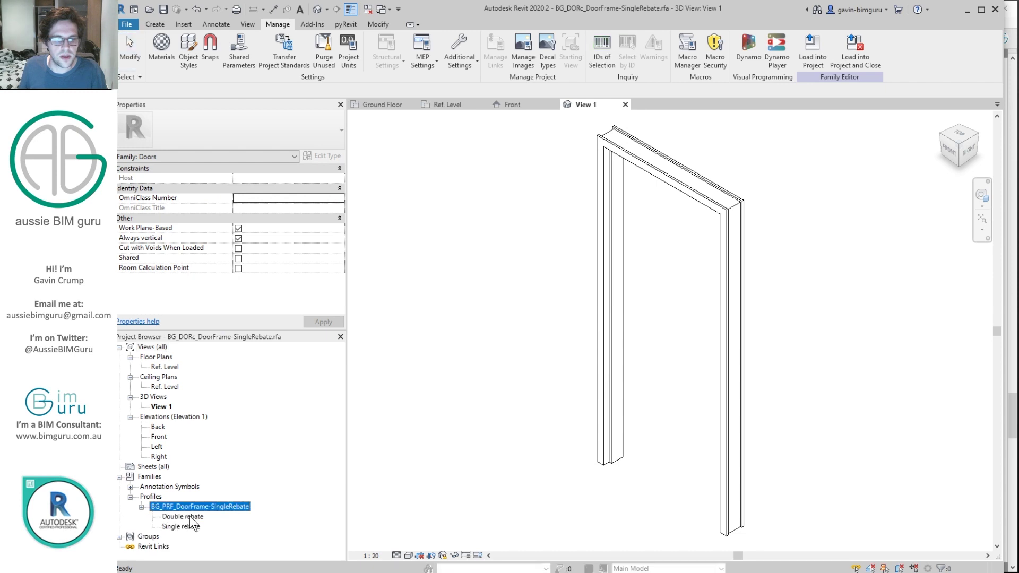
Copy the name of the Single rebate type under BG_PRF_DoorFrame-SingleRebate and delete that type.
left_click(189, 516)
left_click(181, 526)
right_click(184, 526)
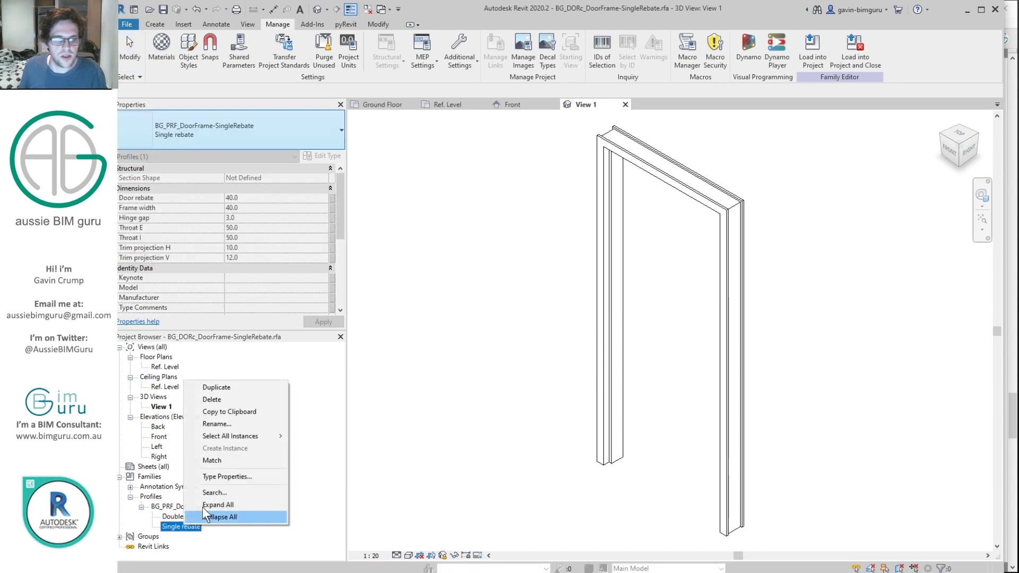
left_click(231, 426)
key("ctrl+c")
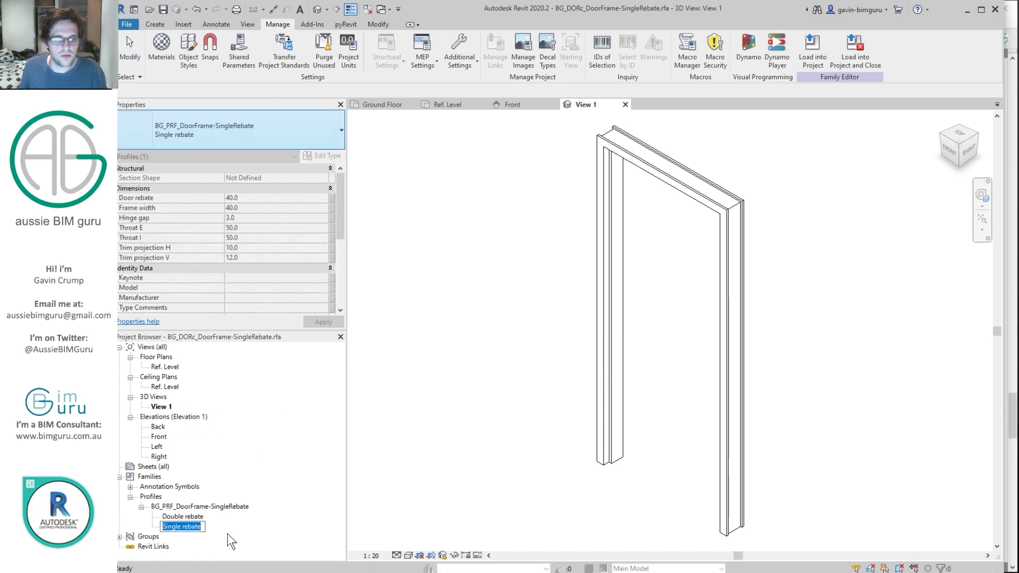
right_click(182, 527)
left_click(231, 404)
Rename the Double rebate profile type as Single rebate.
right_click(197, 516)
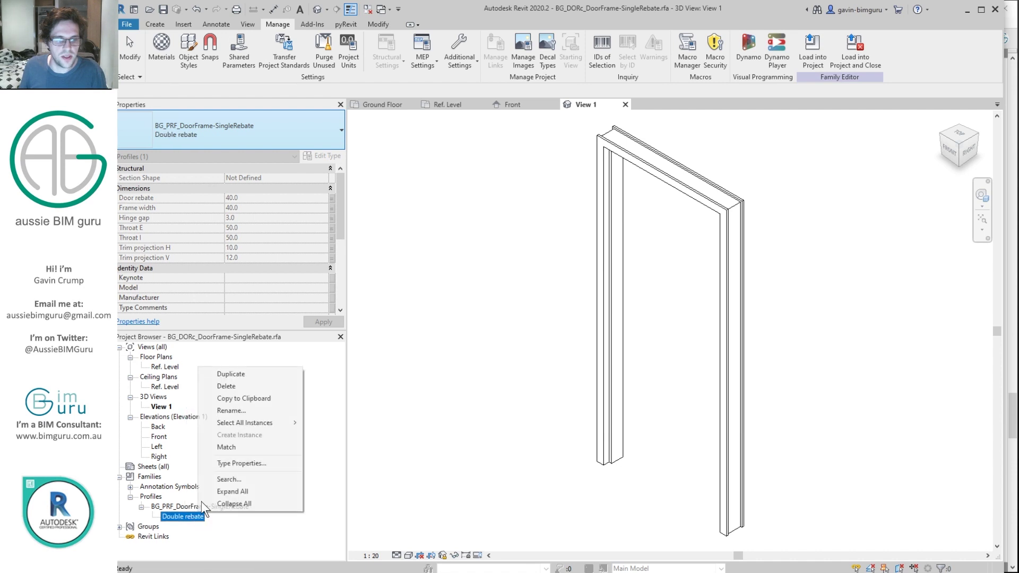
left_click(231, 411)
key("ctrl+v")
key("Return")
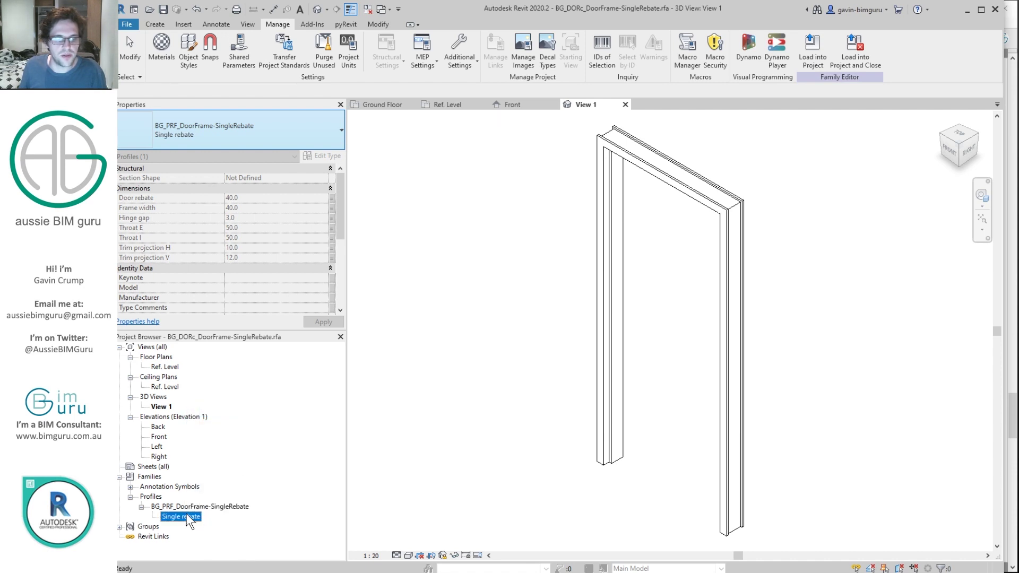
Review the dimension parameters and their associations in the type properties of the Single rebate profile.
right_click(187, 513)
left_click(241, 465)
scroll(427, 209, "down", 3)
scroll(420, 303, "up", 3)
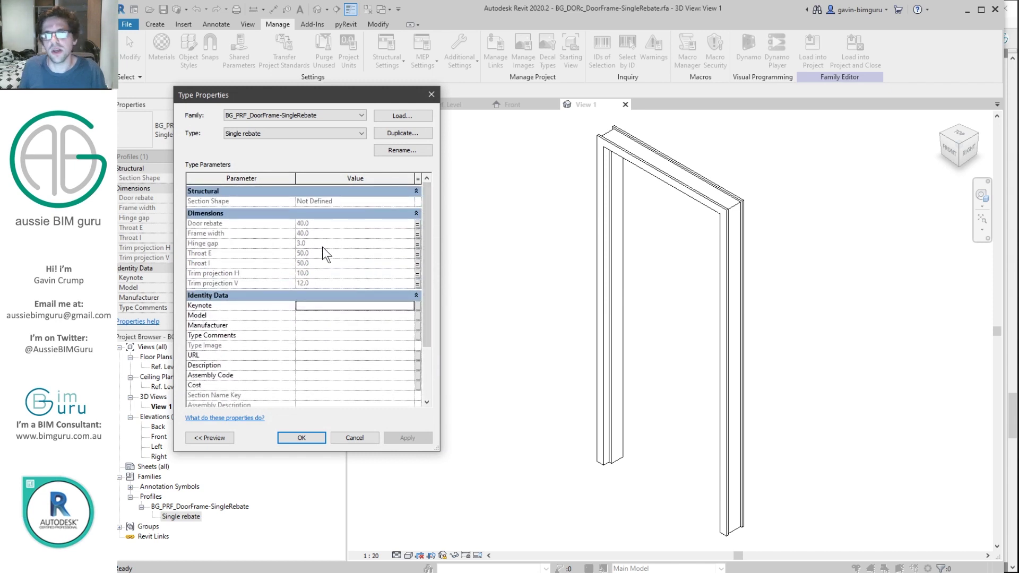
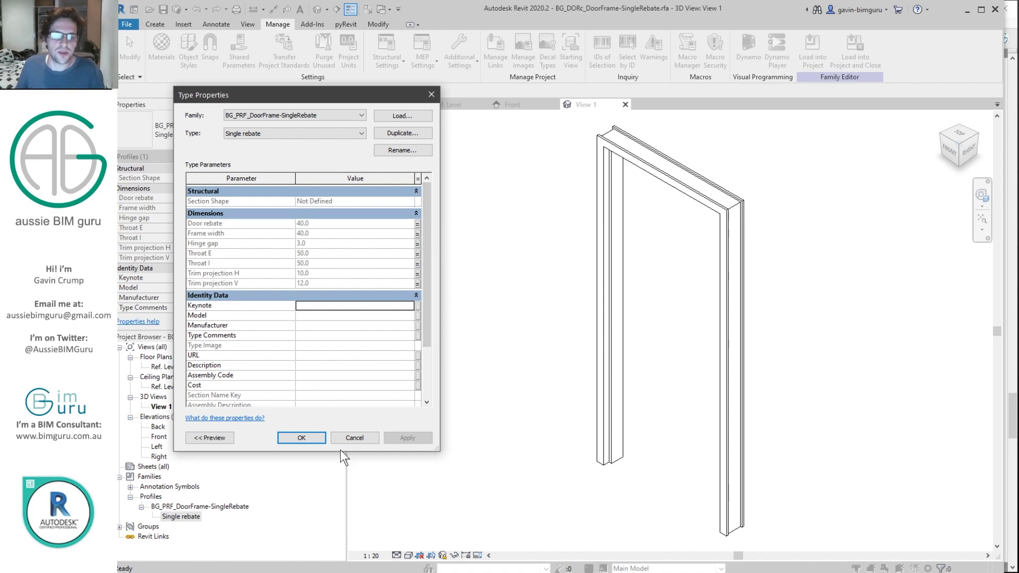
left_click(302, 438)
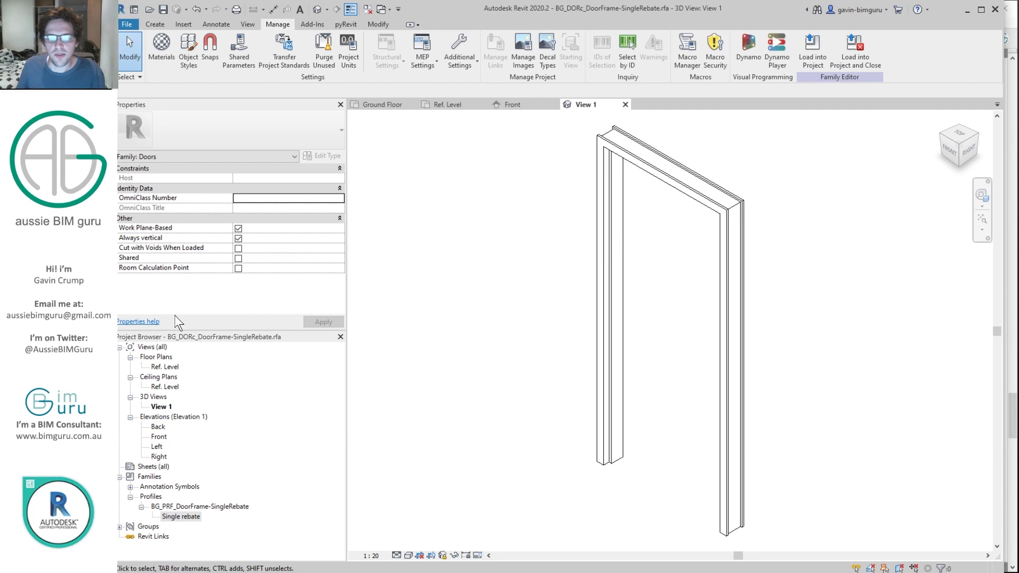
Examine the door frame's rebate profile in the Ref. Level floor plan, then return to 3D View 1.
double_click(164, 367)
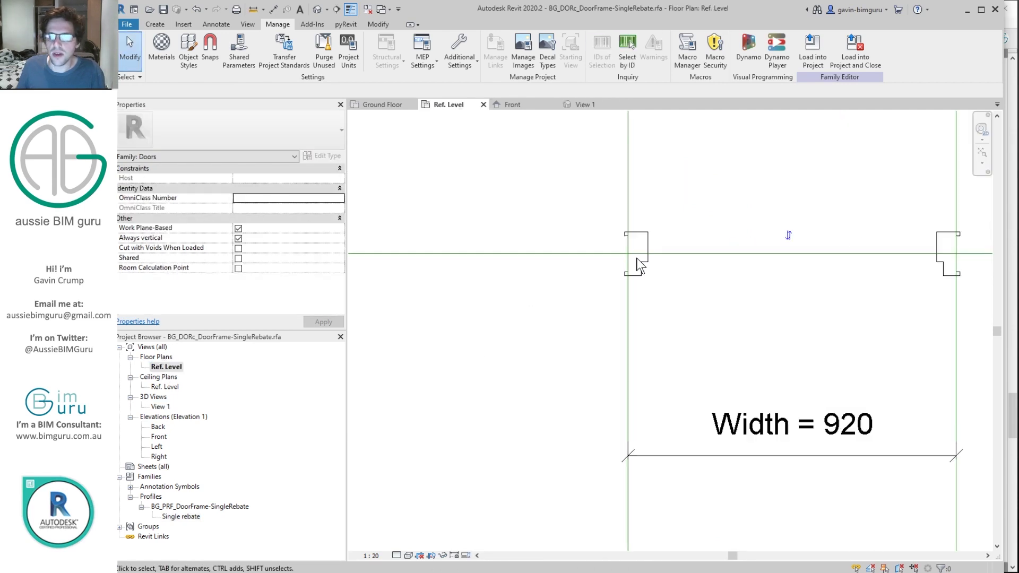
scroll(639, 264, "up", 2)
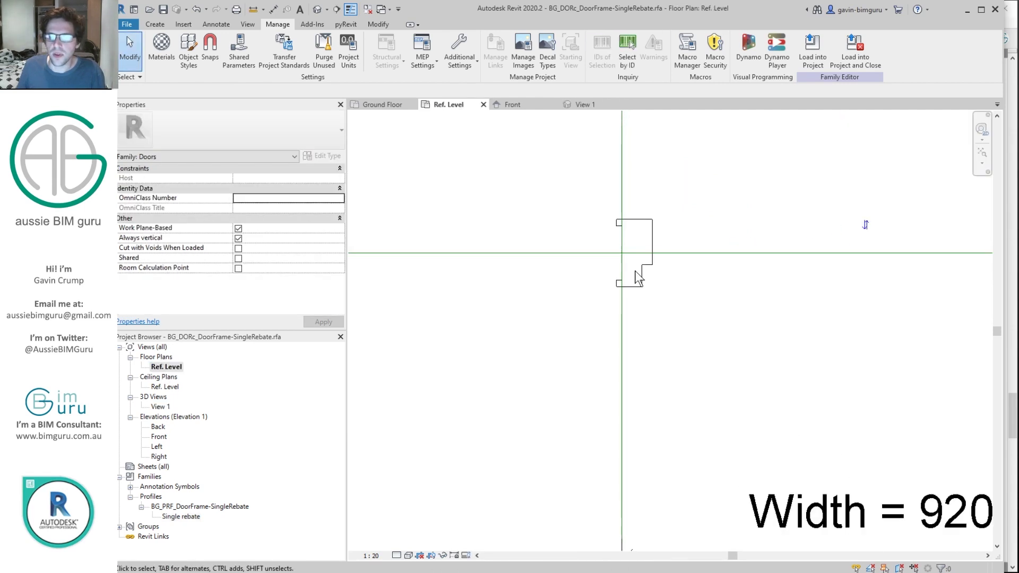
double_click(160, 407)
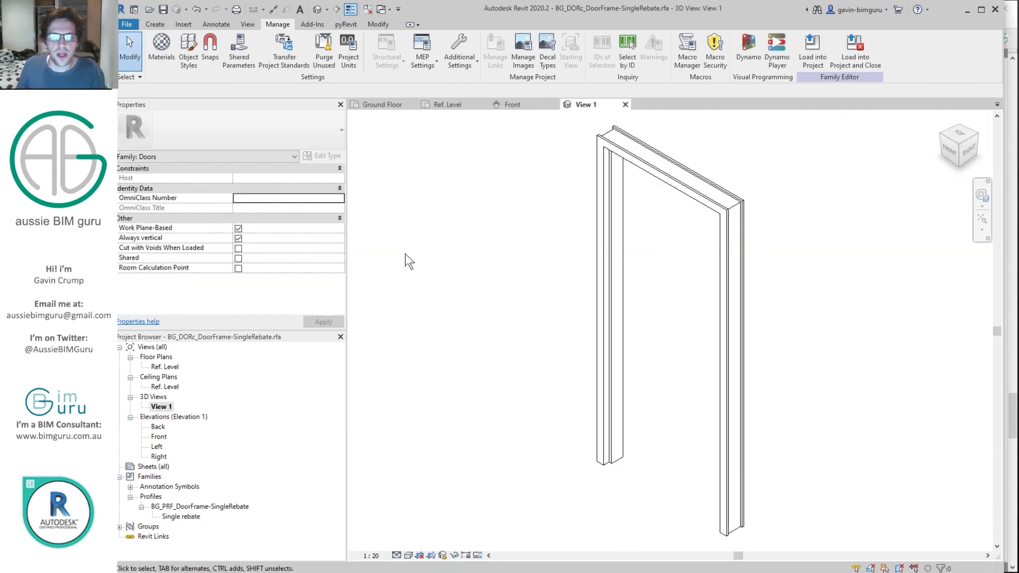
Run Purge Unused on the single-rebate door frame family and close all of its open views.
left_click(324, 53)
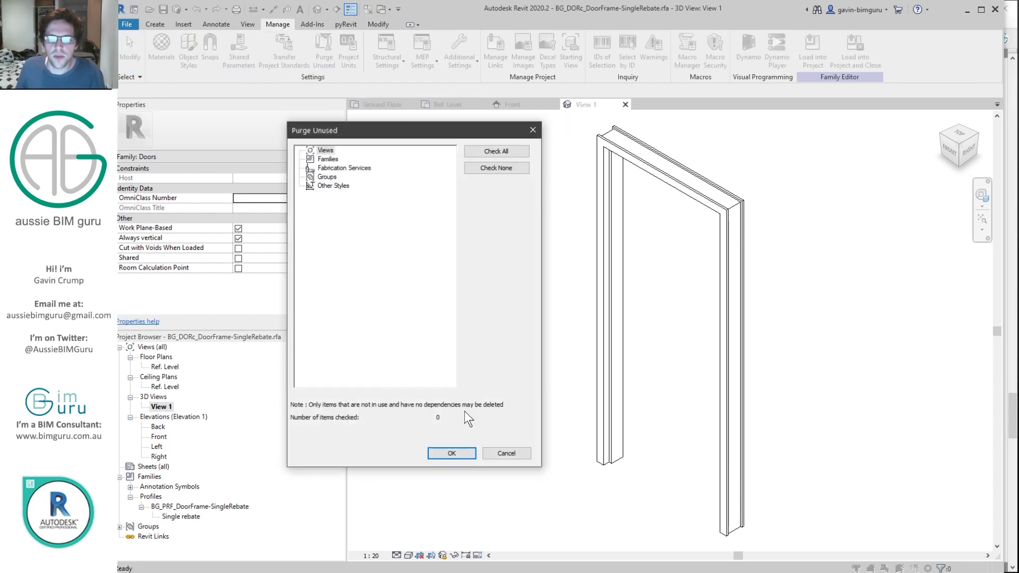
left_click(458, 452)
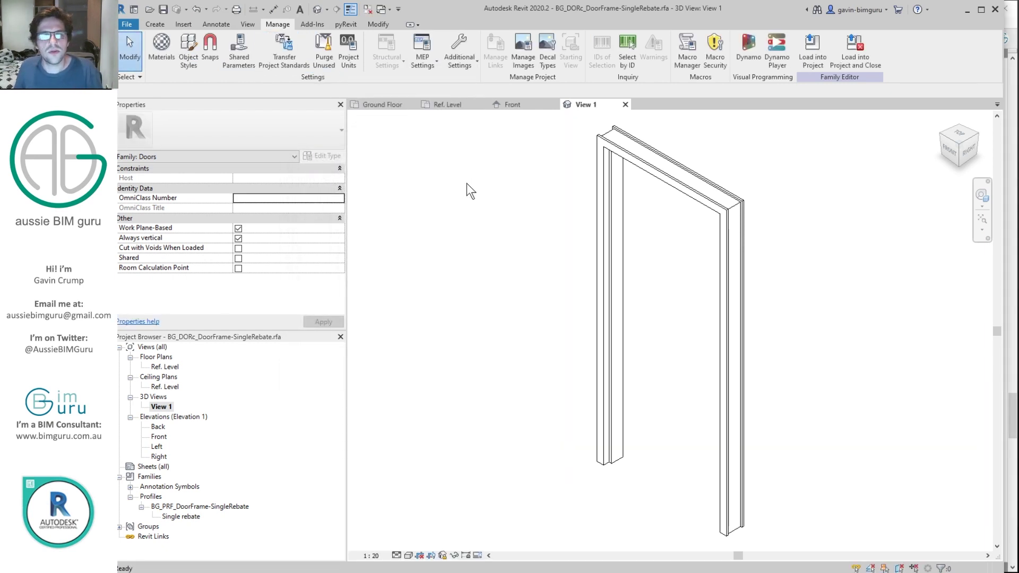
left_click(367, 10)
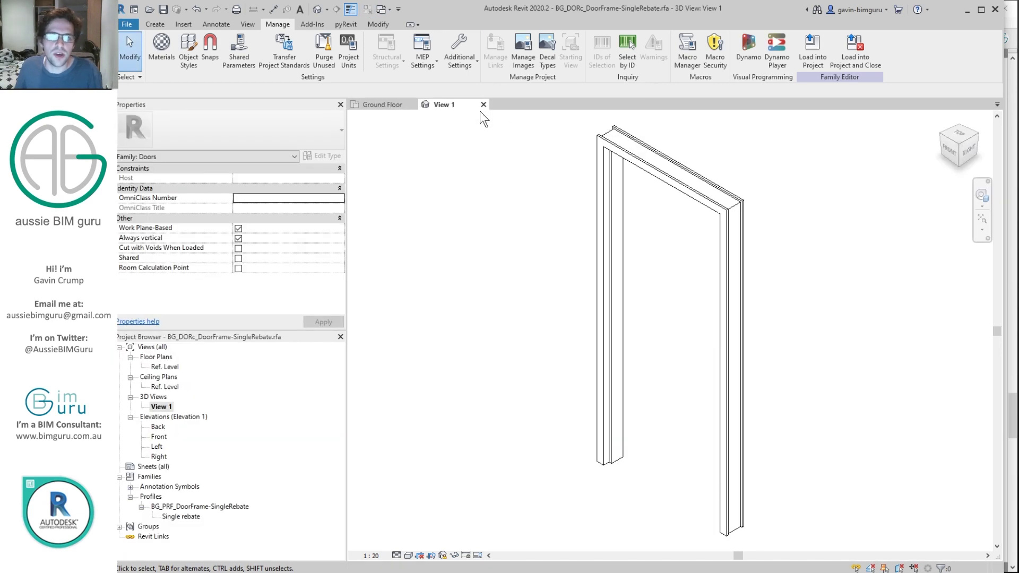
left_click(483, 105)
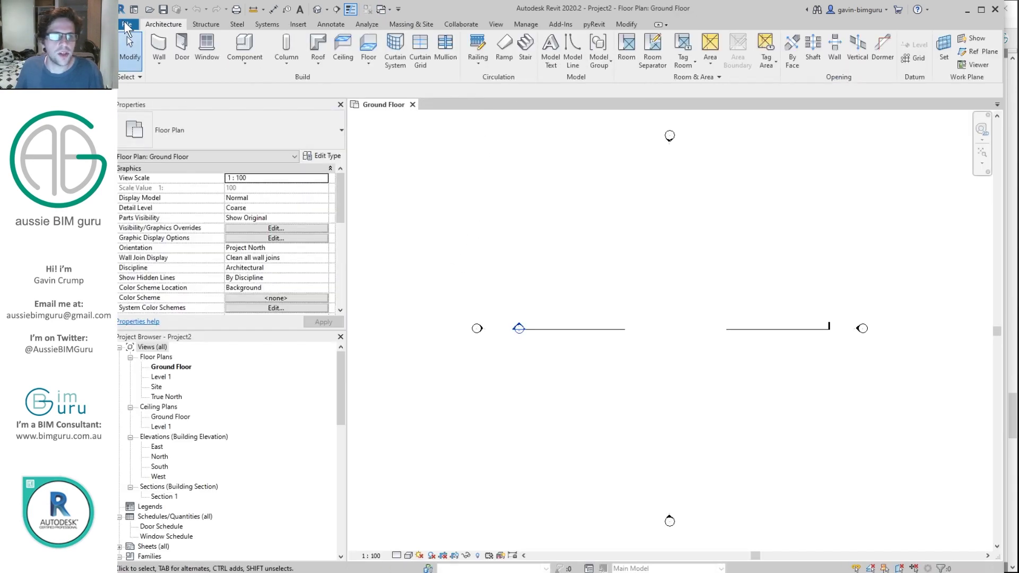
Create a new family from the Metric Door.rft template.
left_click(126, 25)
mouse_move(150, 52)
left_click(238, 107)
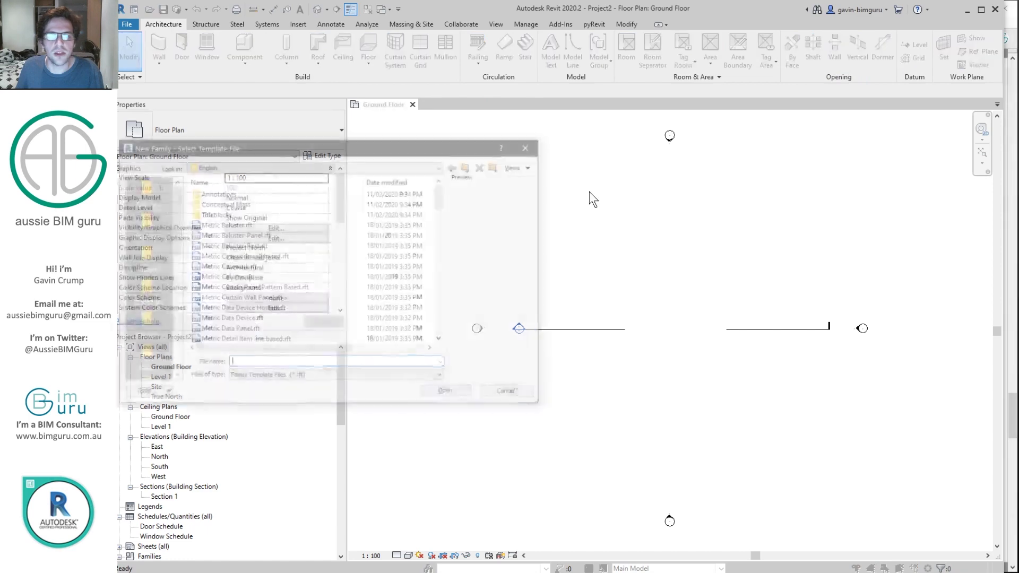
scroll(282, 247, "down", 8)
scroll(282, 247, "up", 3)
scroll(265, 248, "up", 4)
left_click(244, 318)
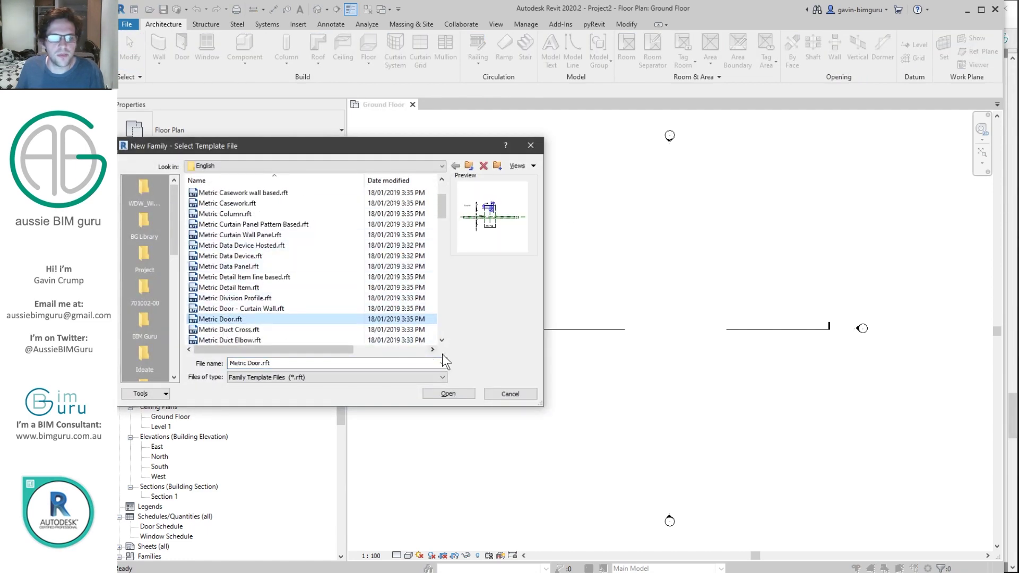
left_click(450, 393)
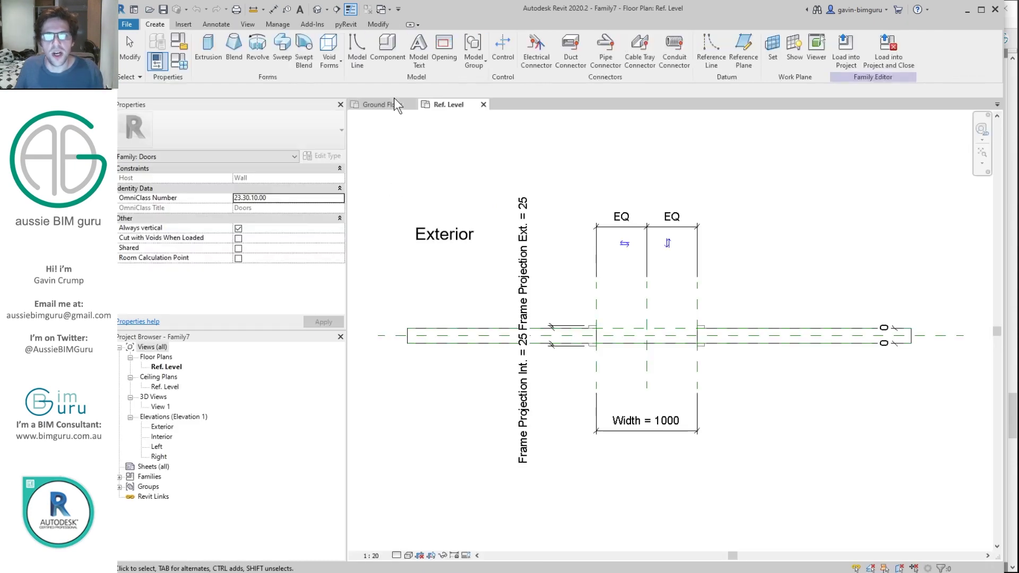
Delete the fill patterns from the new door family.
left_click(271, 23)
left_click(464, 59)
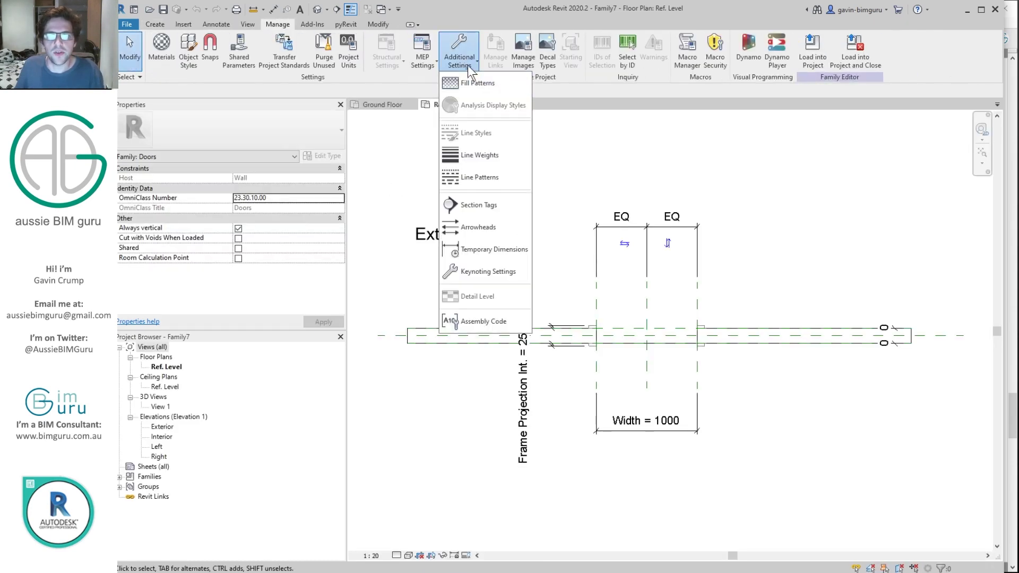
left_click(481, 83)
left_click(678, 260)
key("Delete")
key("Return")
key("Delete")
key("Return")
key("Delete")
key("Return")
key("Delete")
key("Return")
key("Return")
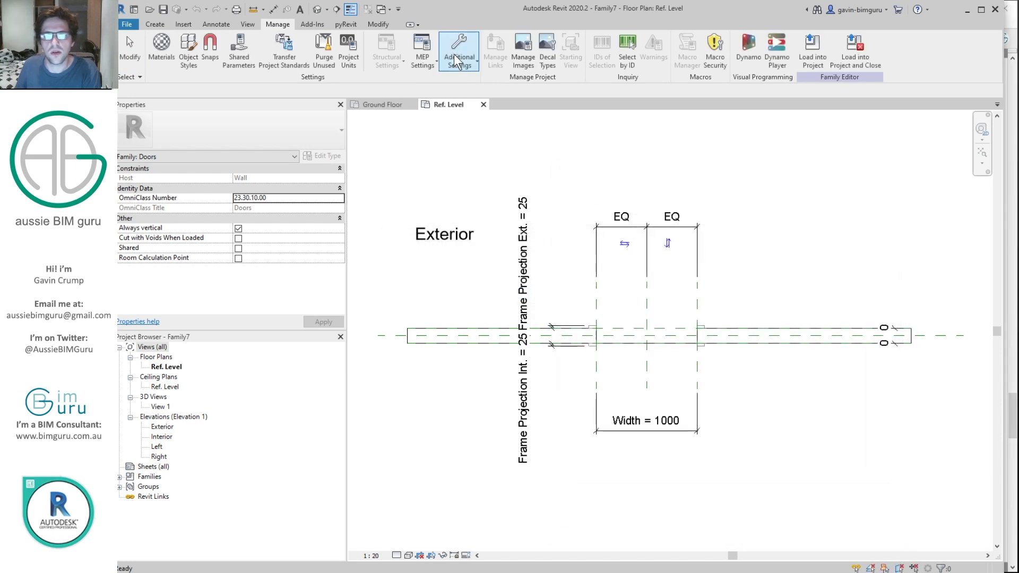
Delete the surplus line patterns from the door family, including Dot and Double dash, but keep Hidden.
left_click(457, 59)
left_click(512, 173)
left_click(906, 199)
key("Return")
left_click(906, 199)
key("Return")
left_click(906, 199)
key("Return")
left_click(906, 199)
key("Return")
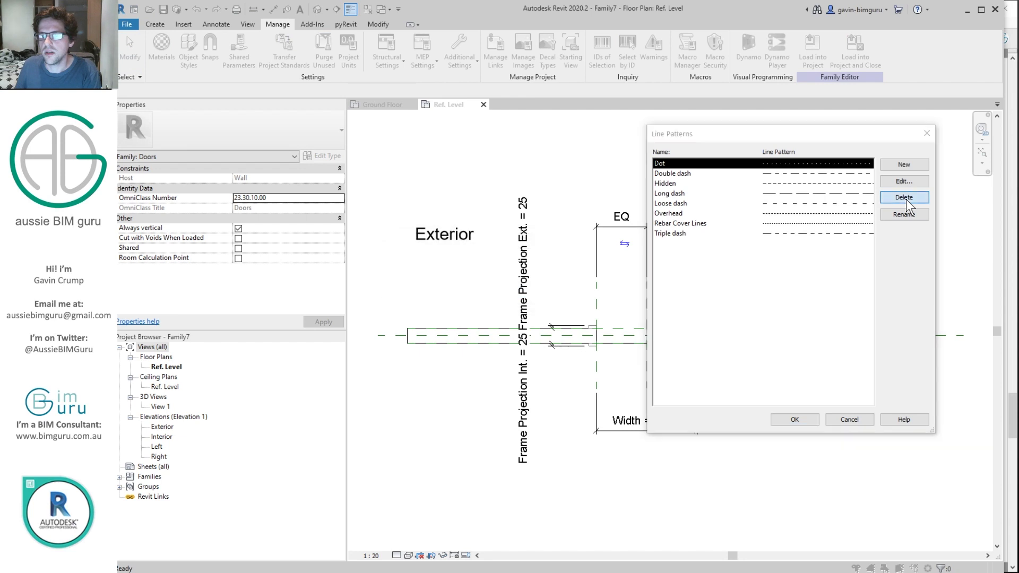
key("Return")
left_click(906, 197)
key("Return")
left_click(906, 195)
key("Return")
left_click(906, 194)
key("Return")
left_click(907, 194)
key("Return")
left_click(907, 194)
key("Return")
left_click(907, 195)
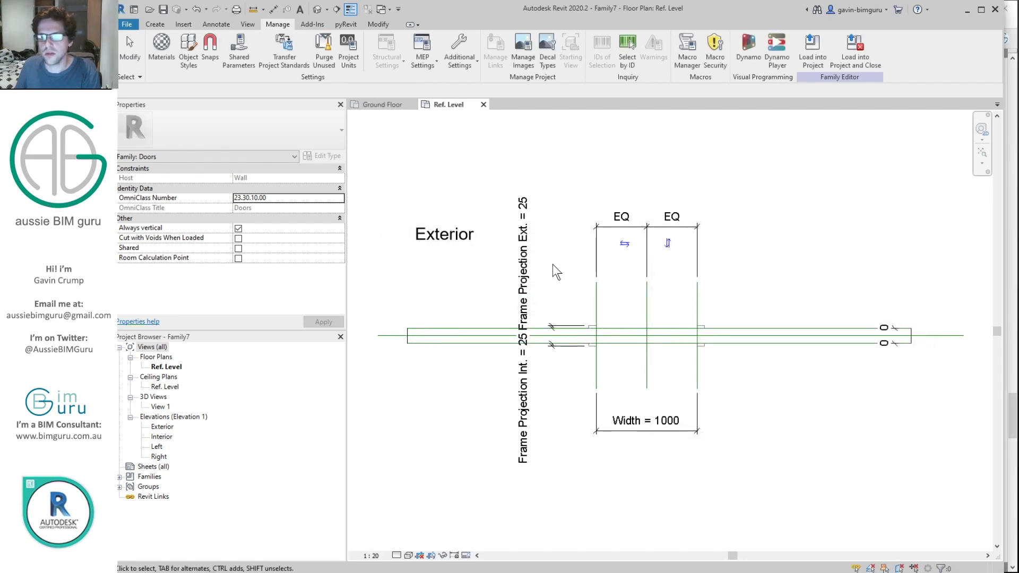
Set the line pattern of Reference Planes to Hidden in the annotation object styles.
left_click(189, 49)
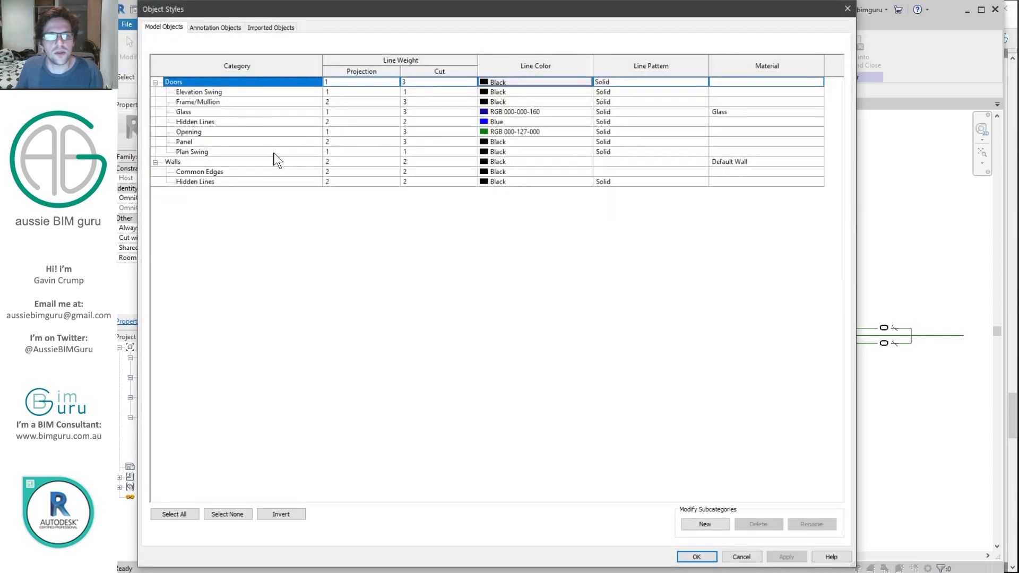
left_click(208, 28)
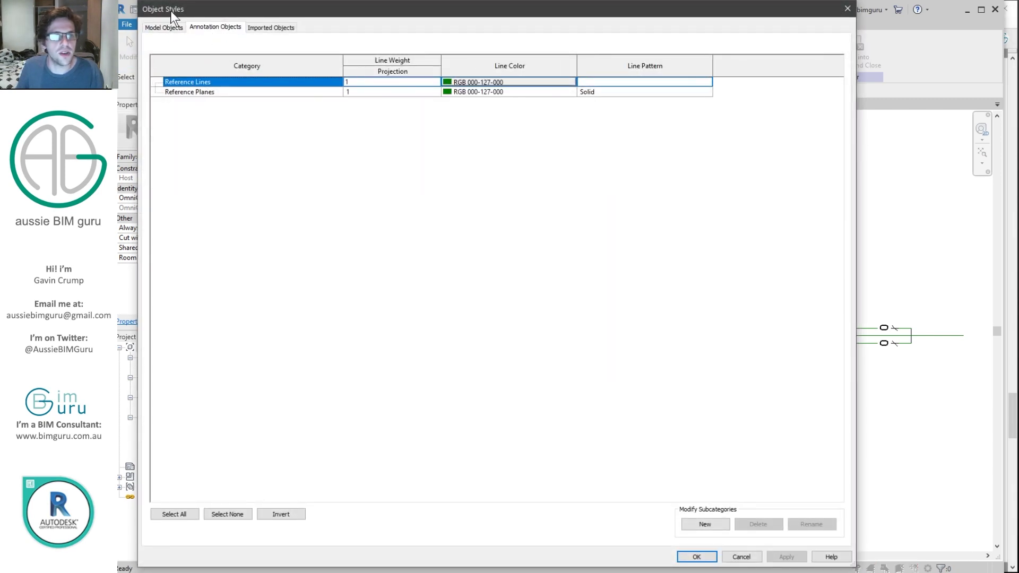
left_click(294, 91)
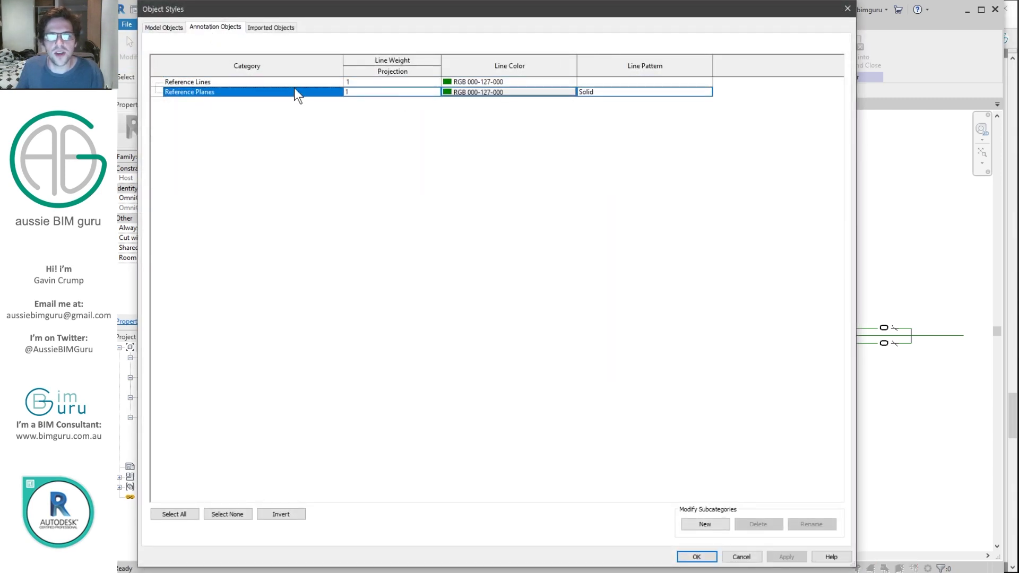
left_click(711, 91)
left_click(711, 89)
left_click(678, 113)
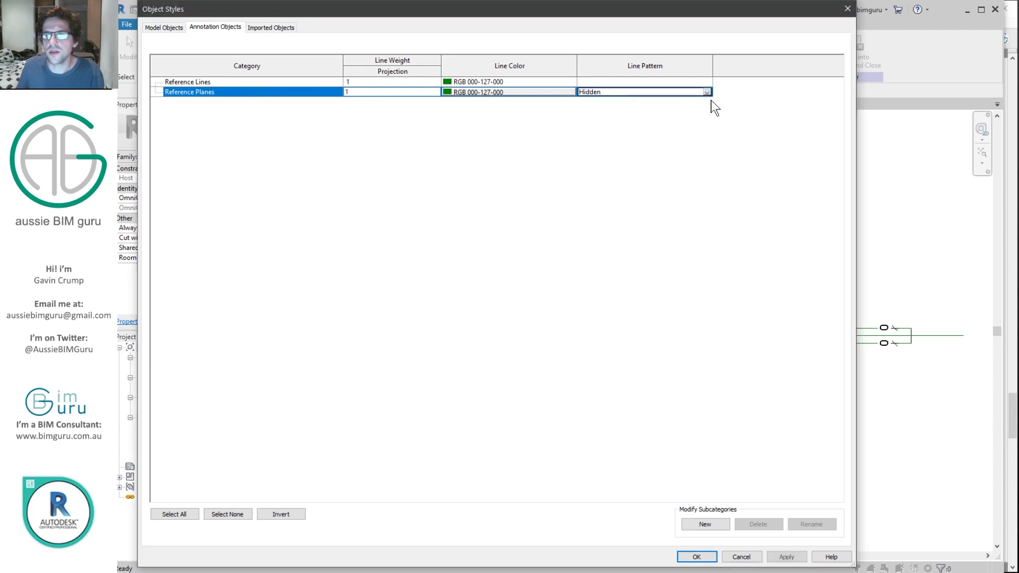
left_click(699, 556)
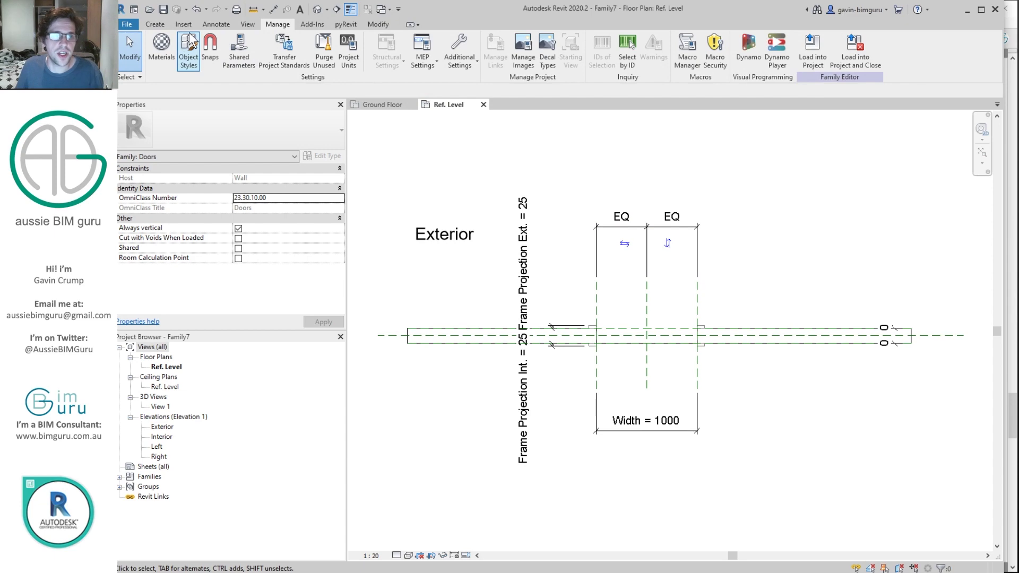
Change the line color of Reference Planes to Blue in the annotation object styles.
left_click(190, 47)
left_click(215, 27)
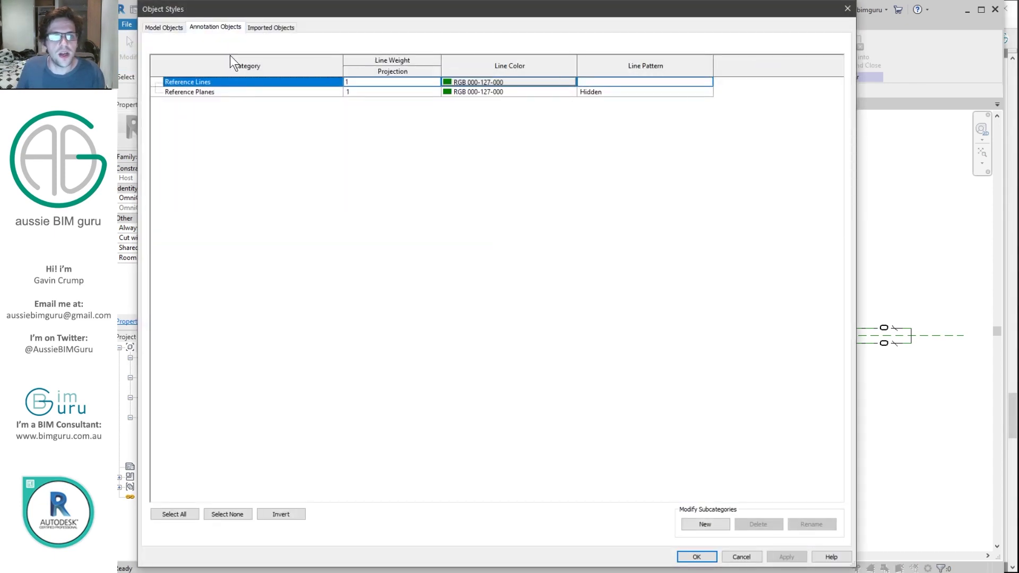
left_click(290, 93)
left_click(531, 94)
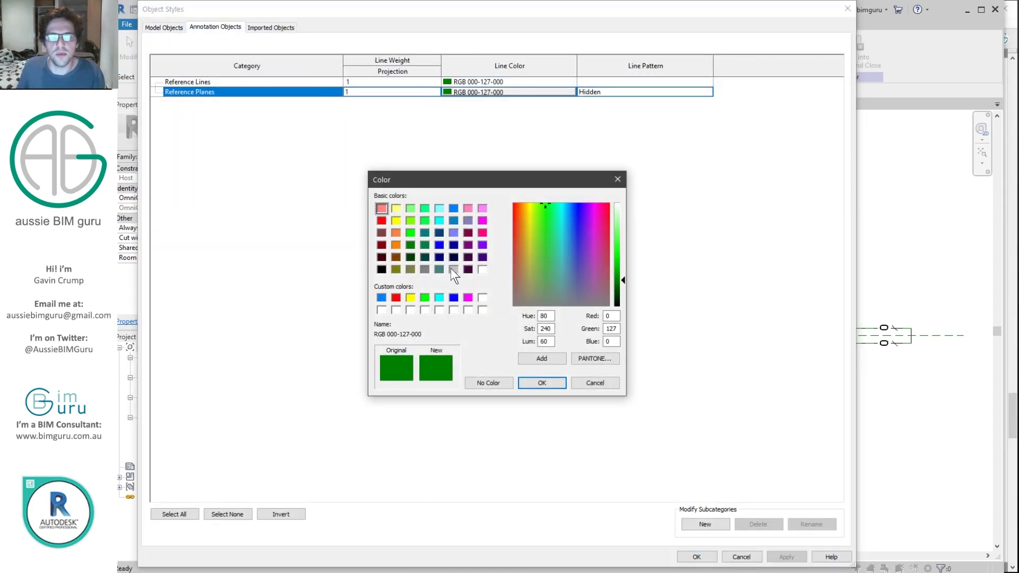
left_click(453, 297)
left_click(541, 383)
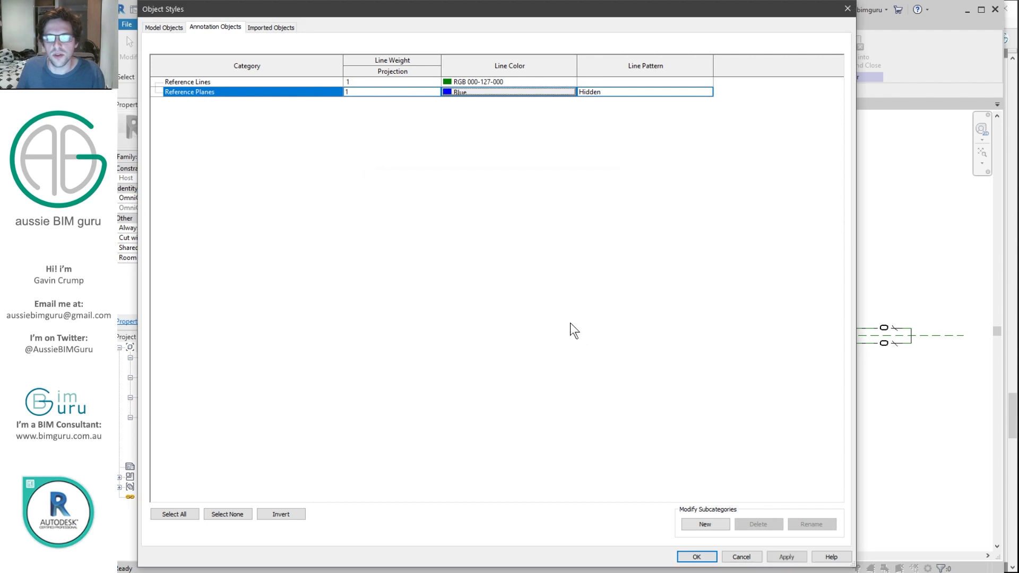
left_click(697, 556)
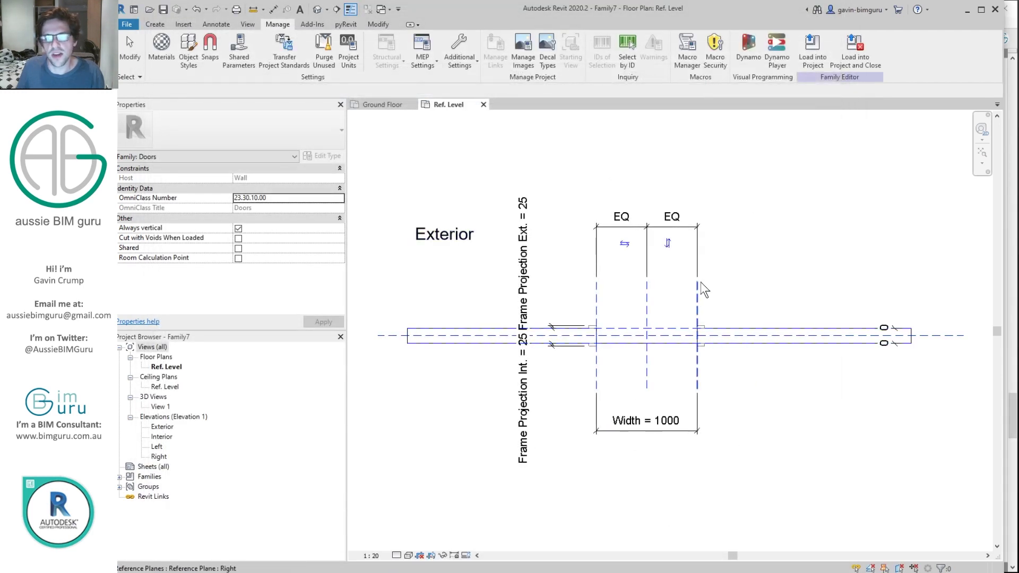
Compare the selected right reference plane with the unselected planes, and undo the reference plane color change.
left_click(698, 311)
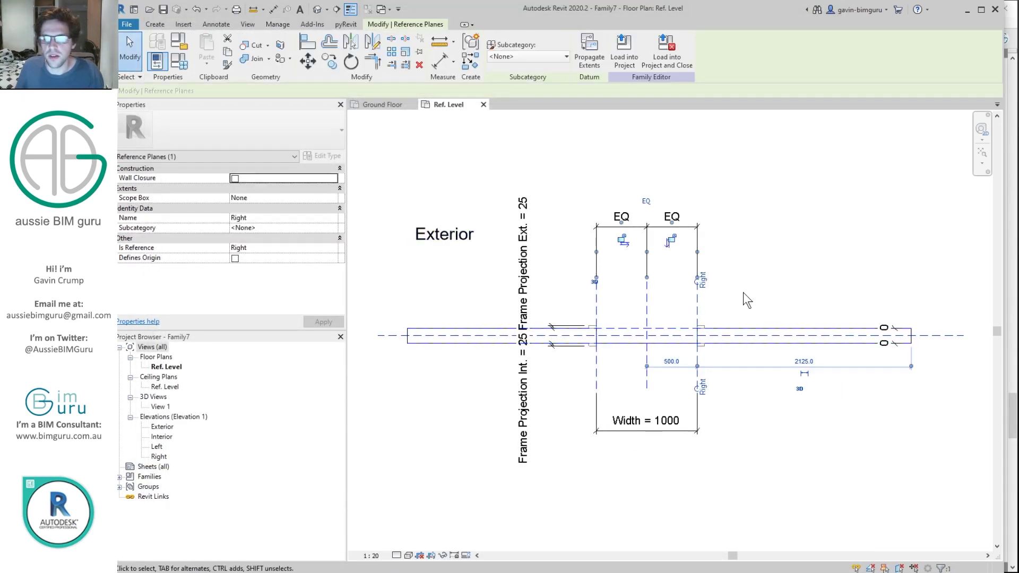
scroll(716, 313, "up", 2)
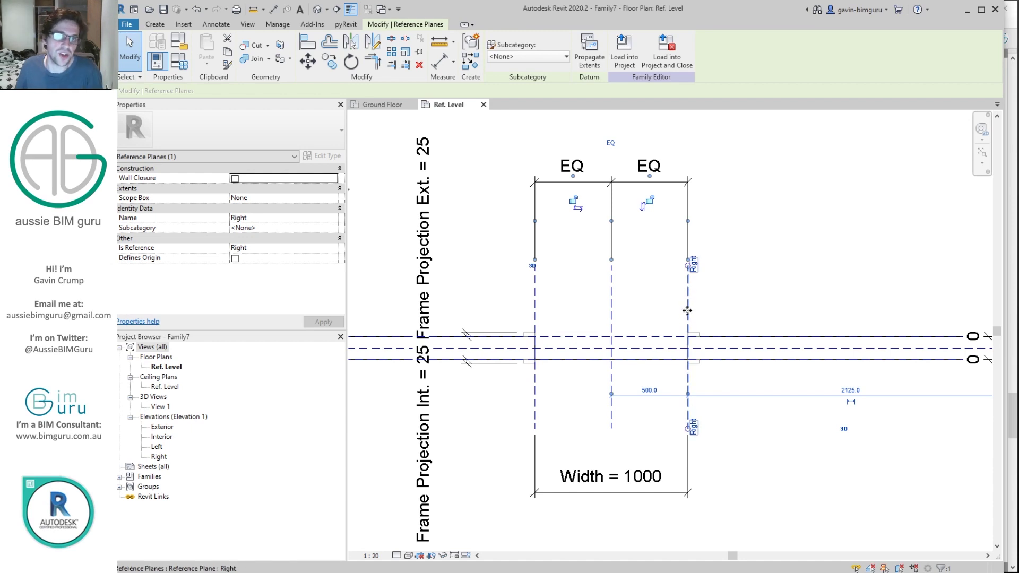
left_click(763, 272)
scroll(764, 270, "down", 2)
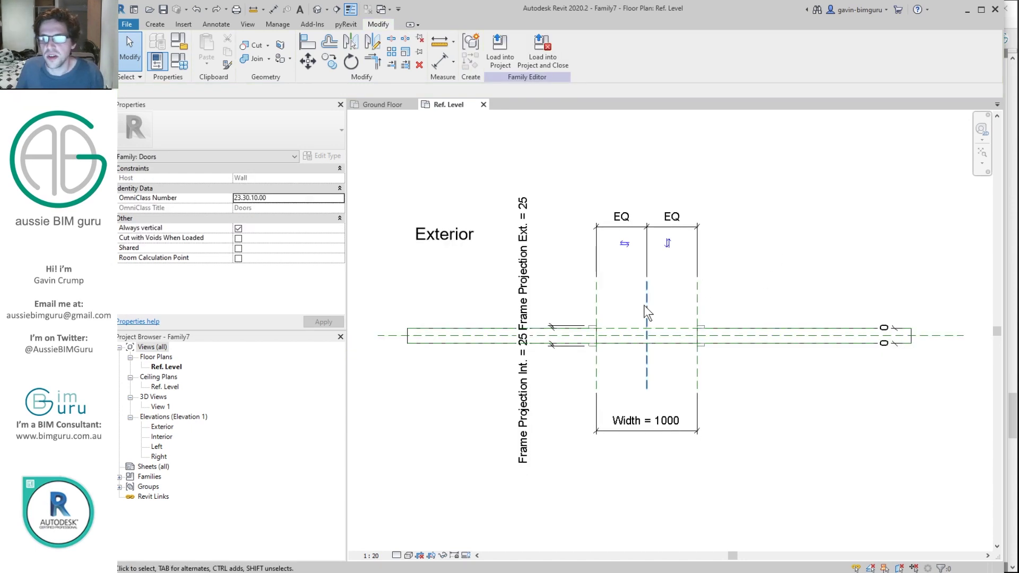
Delete the exterior and interior frame trims around the door opening in the Ref. Level plan.
scroll(577, 331, "up", 4)
left_click(576, 330)
key("Delete")
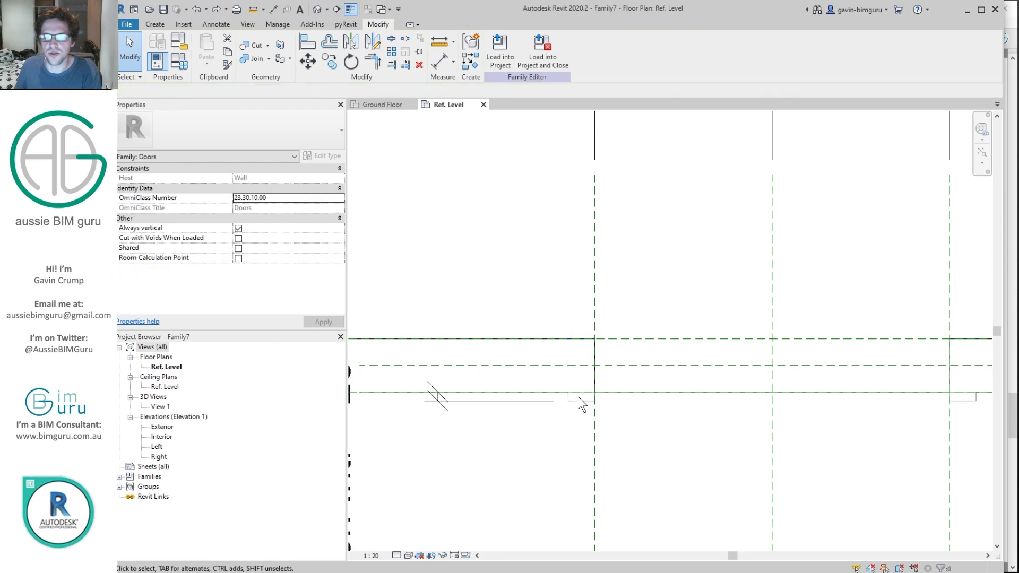
left_click(579, 398)
key("Delete")
scroll(584, 343, "down", 4)
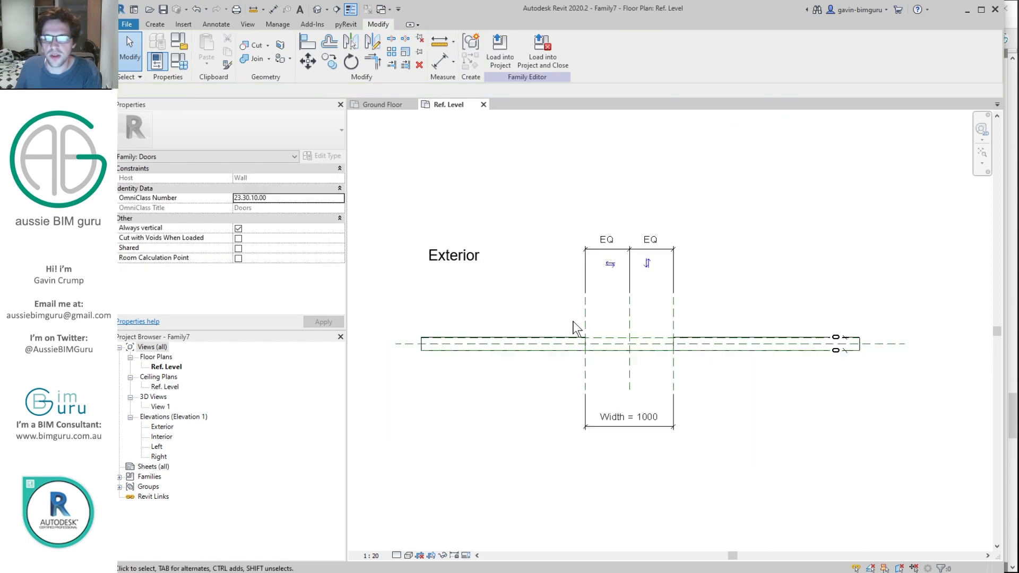
Delete the Frame Projection Ext., Frame Projection Int. and Frame Width parameters from the family.
left_click(184, 60)
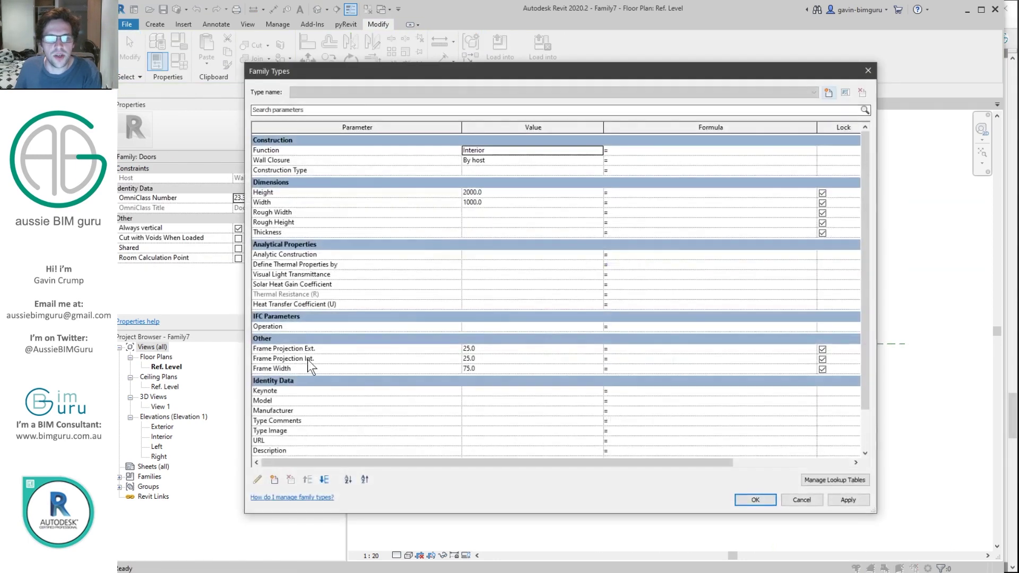
left_click(322, 349)
left_click(290, 480)
key("Return")
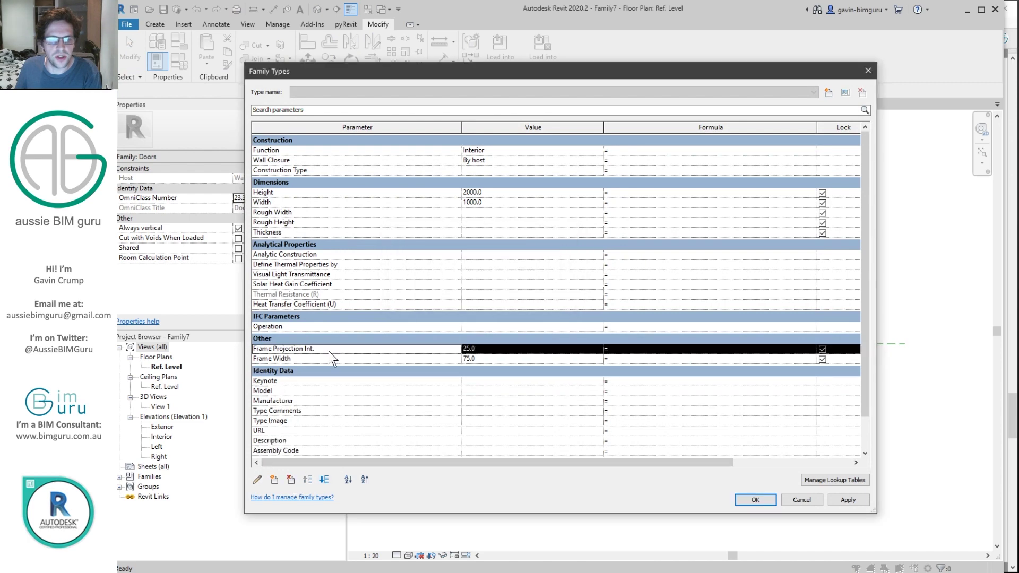
left_click(291, 479)
left_click(320, 350)
left_click(292, 481)
key("Return")
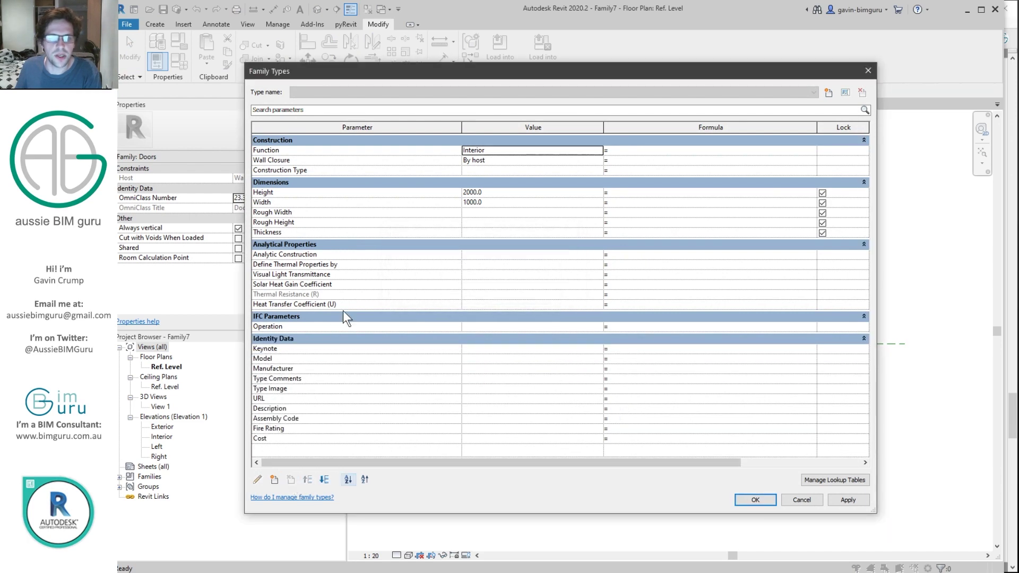
Add the shared parameter BG_DIMd_LeafWidth1 from the DIMd - Dimensions (Doors) group as a type parameter under Dimensions.
left_click(355, 212)
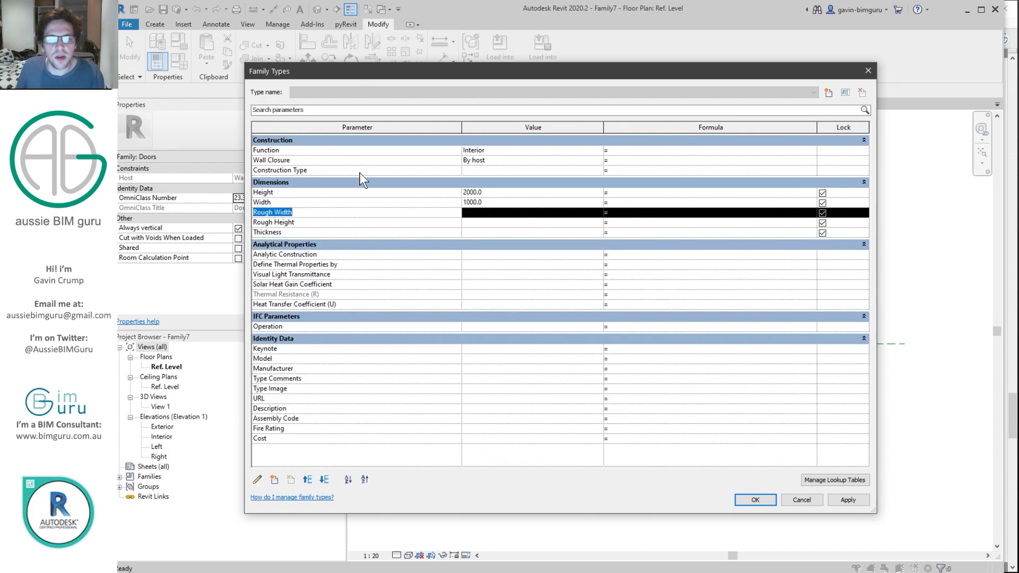
left_click(404, 213)
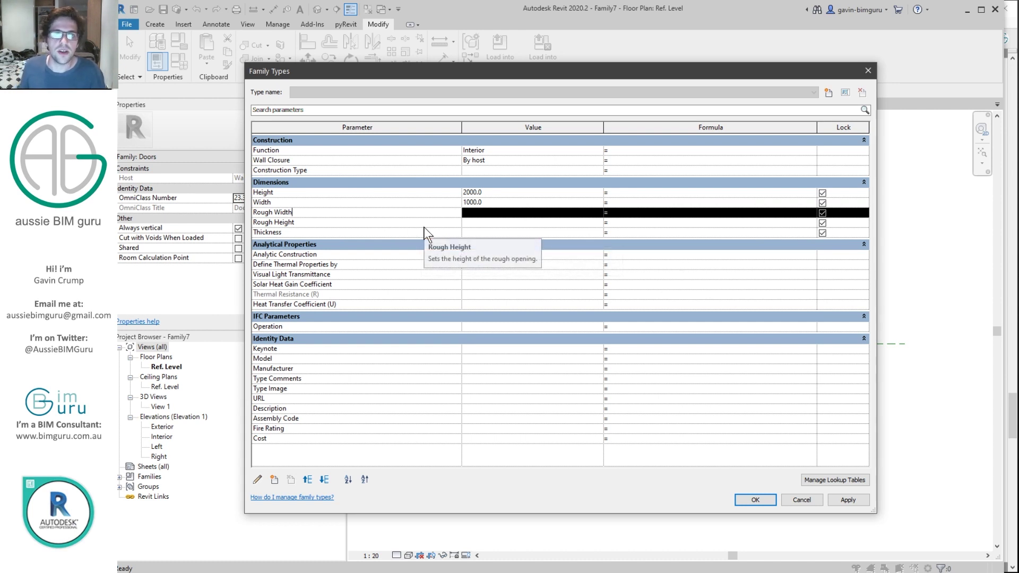
left_click(274, 480)
left_click(680, 170)
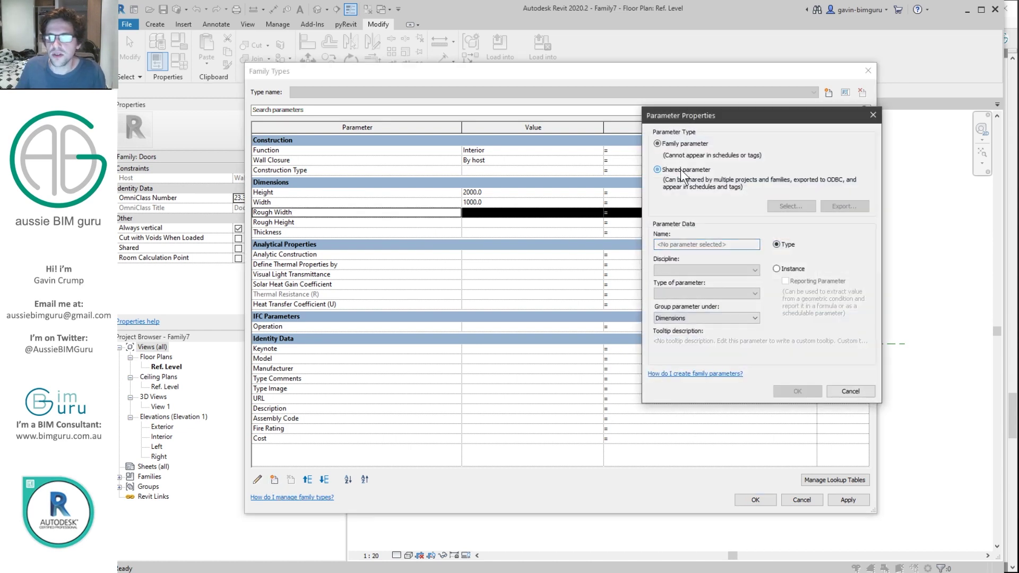
left_click(797, 207)
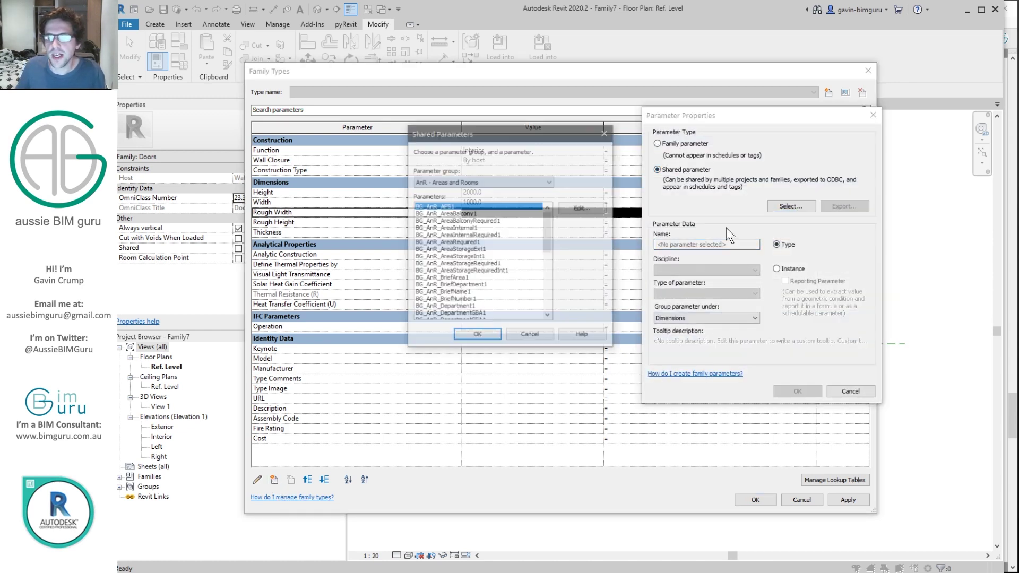
left_click(477, 183)
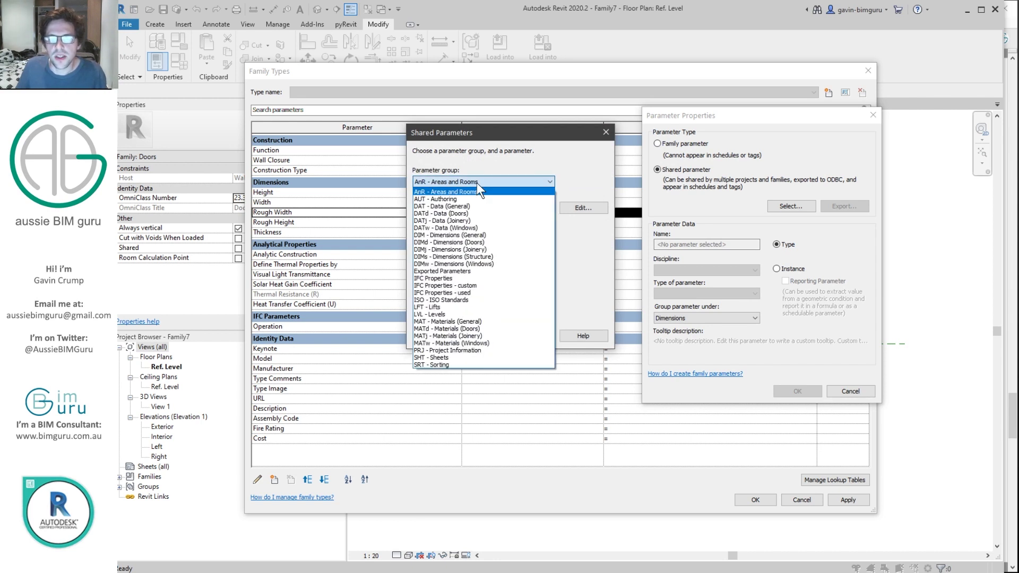
left_click(491, 242)
left_click_drag(550, 215, 549, 243)
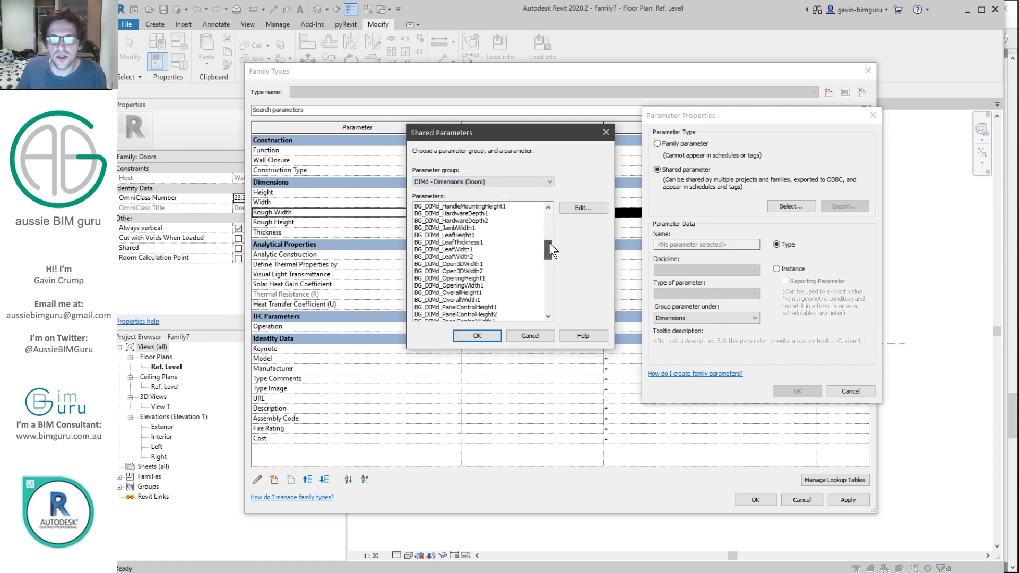
left_click(464, 243)
left_click(472, 249)
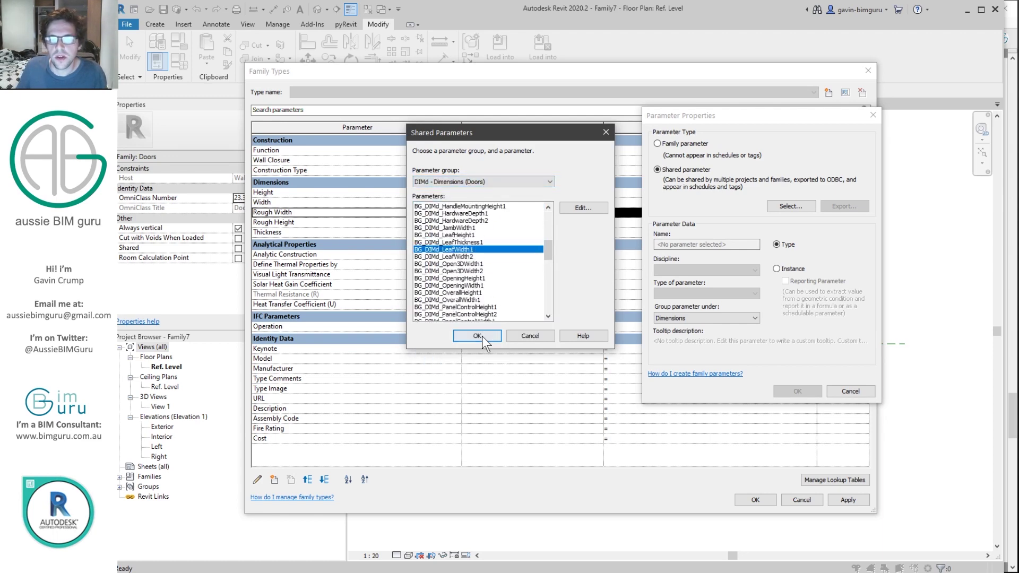
left_click(478, 336)
left_click(797, 392)
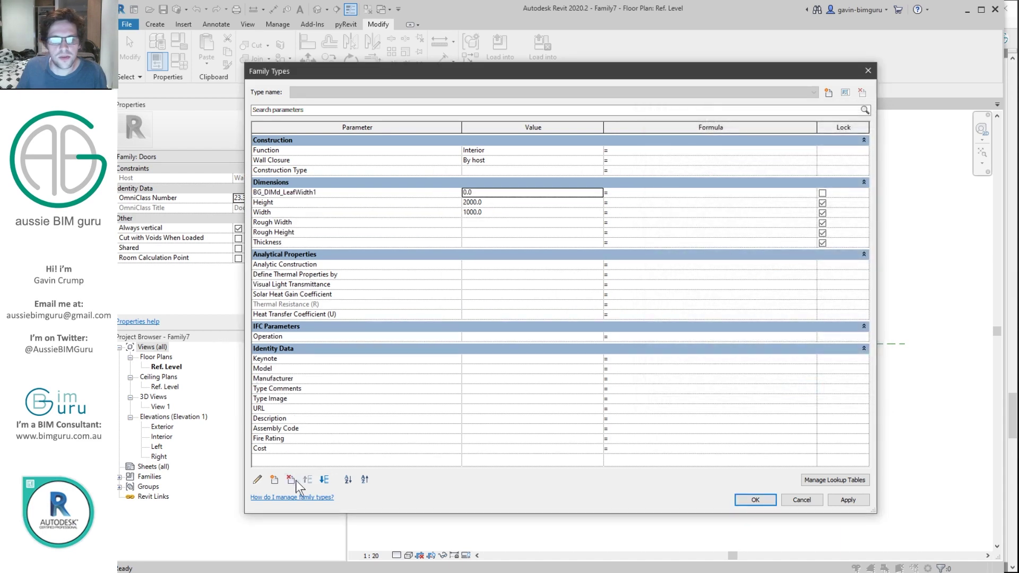
Add the shared parameter BG_DIMd_LeafHeight1 from the DIMd - Dimensions (Doors) group as a type parameter under Dimensions.
left_click(274, 480)
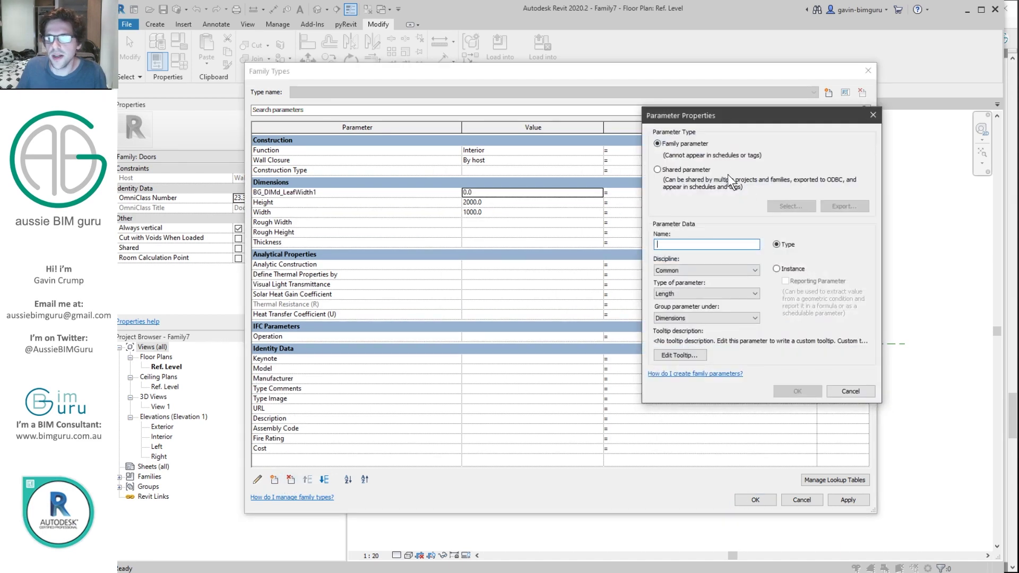
left_click(690, 170)
left_click(783, 206)
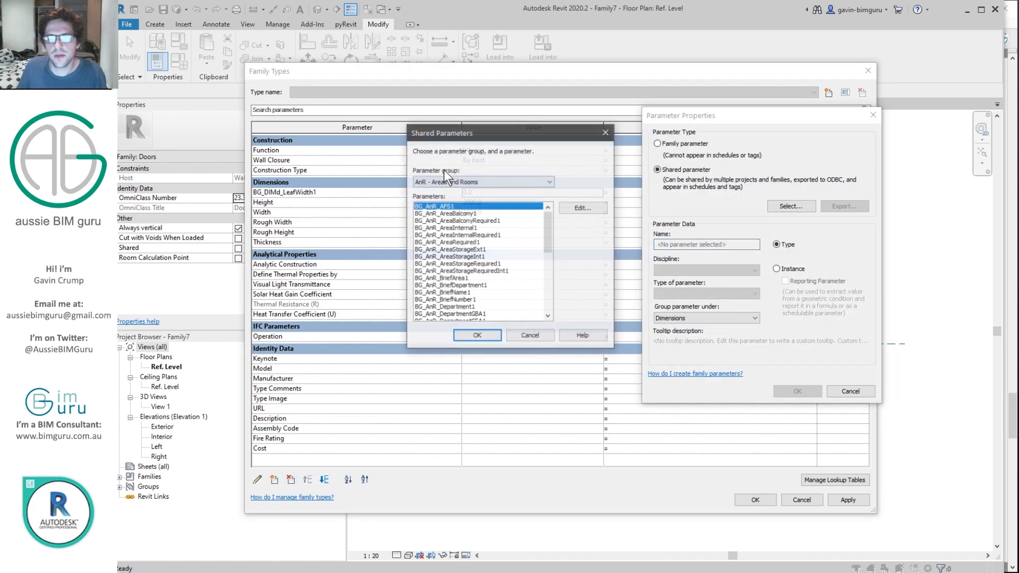
left_click(500, 181)
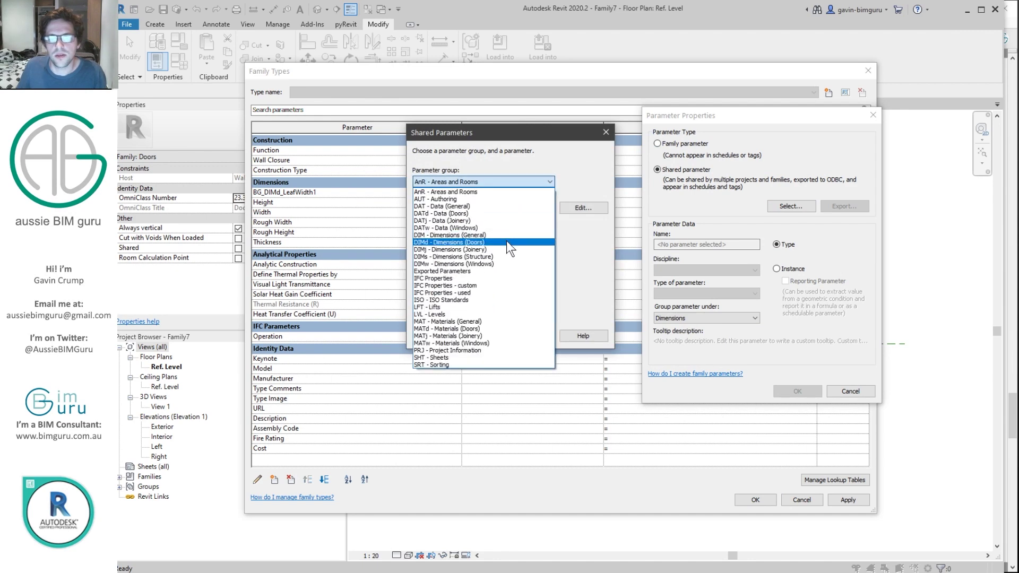
left_click(507, 242)
left_click_drag(546, 215, 544, 242)
left_click(476, 235)
left_click(475, 335)
left_click(798, 392)
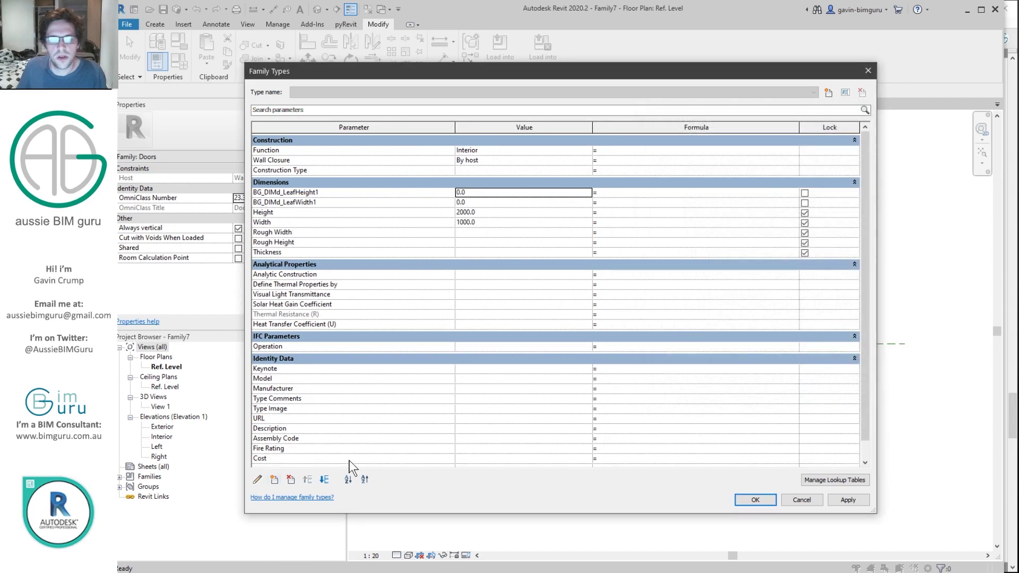
Add the shared parameter BG_DIMd_FrameWidth1 from the DIMd - Dimensions (Doors) group as a type parameter under Dimensions.
left_click(275, 479)
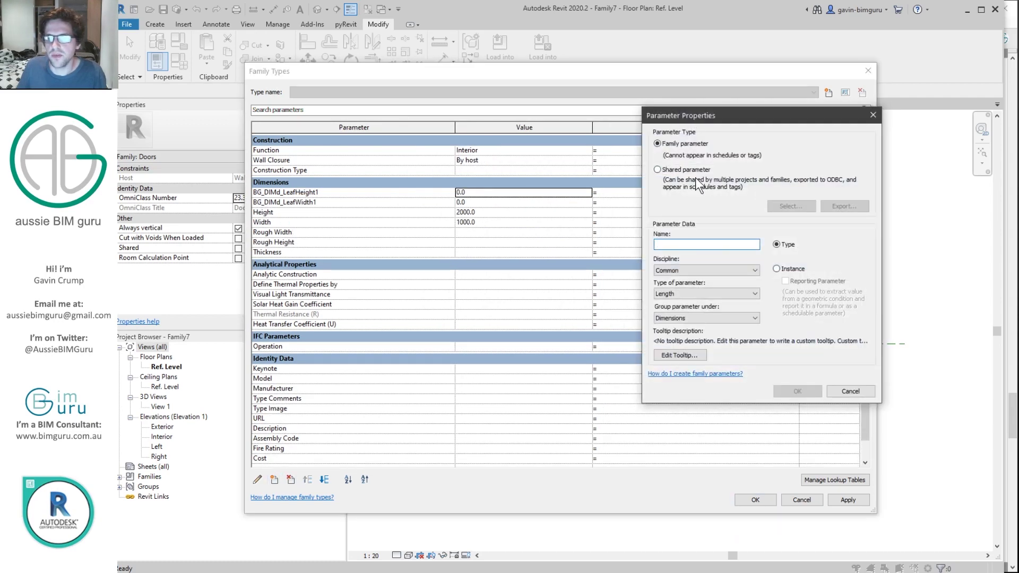
left_click(686, 169)
left_click(776, 204)
left_click(488, 181)
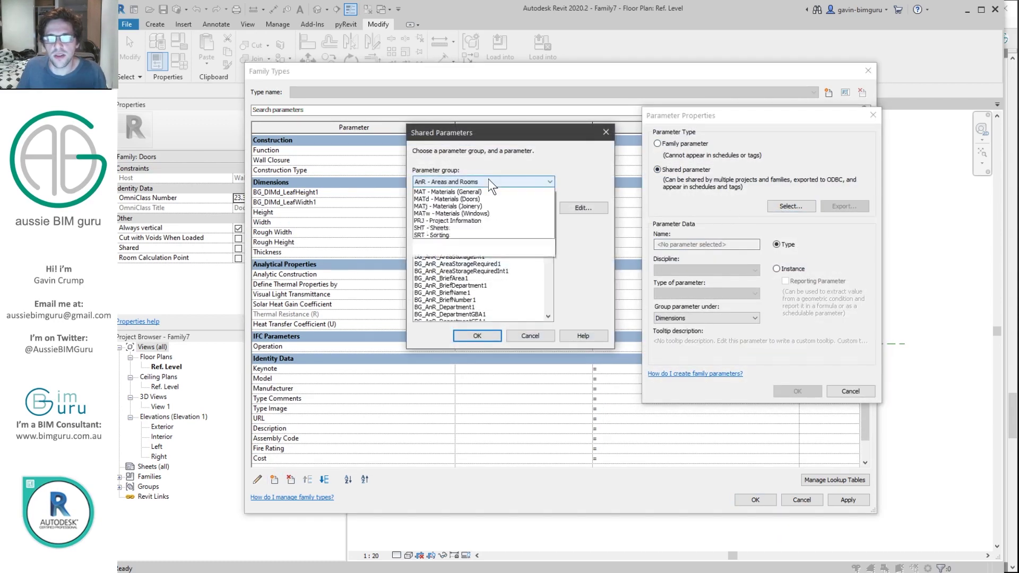
left_click(483, 242)
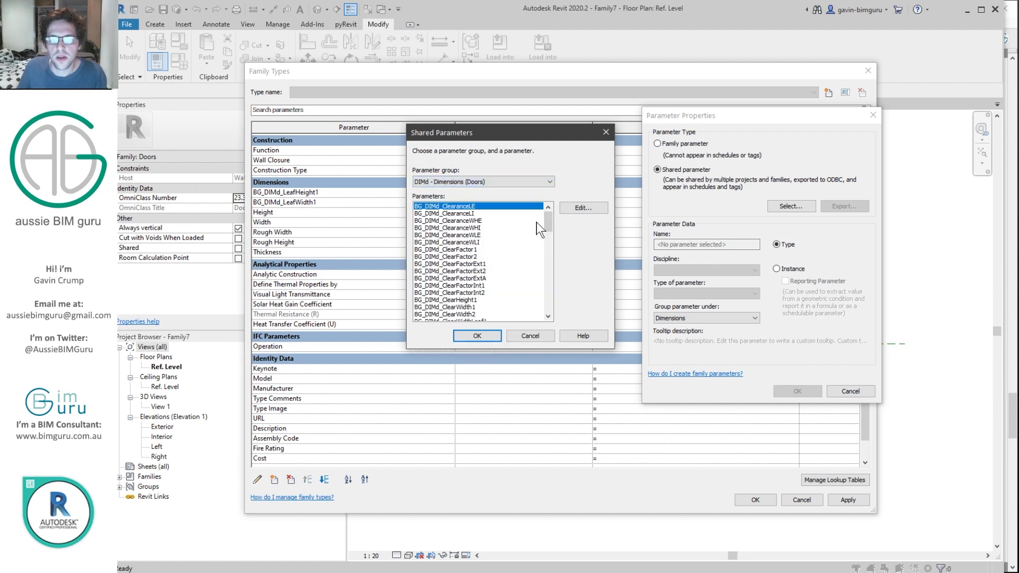
left_click_drag(546, 215, 505, 231)
left_click(481, 249)
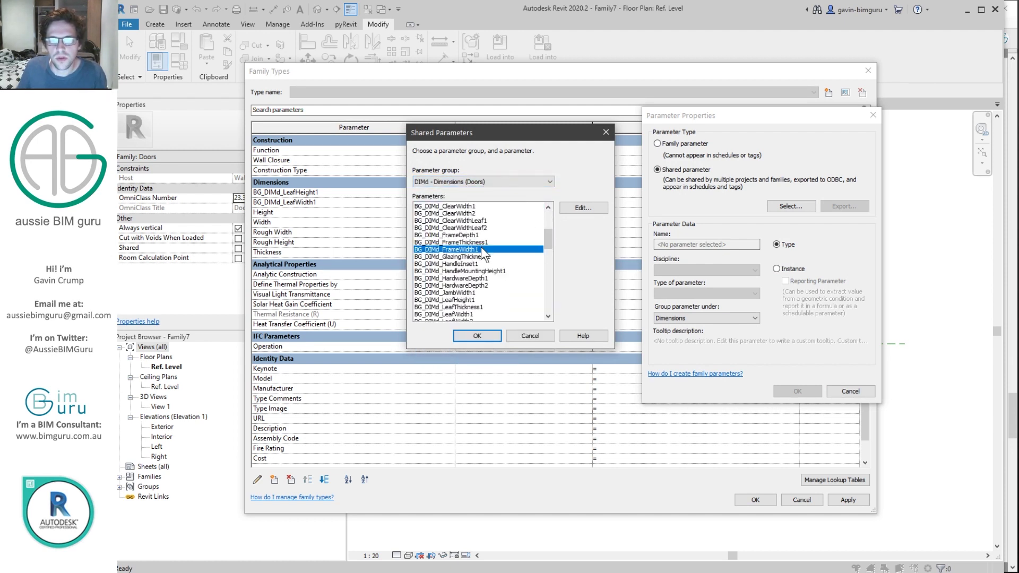
left_click(482, 334)
left_click(802, 393)
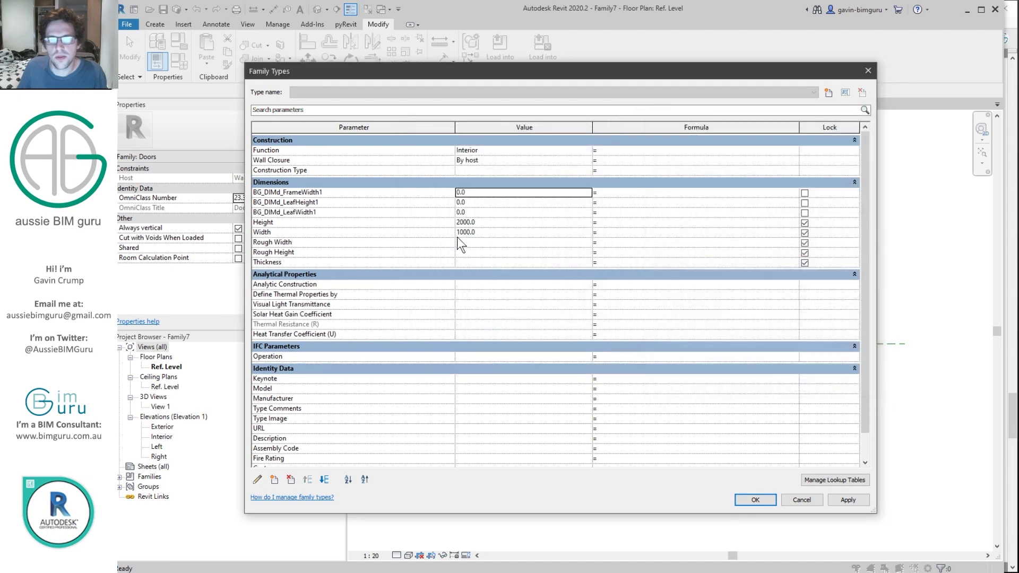
Set BG_DIMd_FrameWidth1 to 40, BG_DIMd_LeafHeight1 to 2040 and BG_DIMd_LeafWidth1 to 920.
left_click(566, 195)
type("40")
left_click(512, 201)
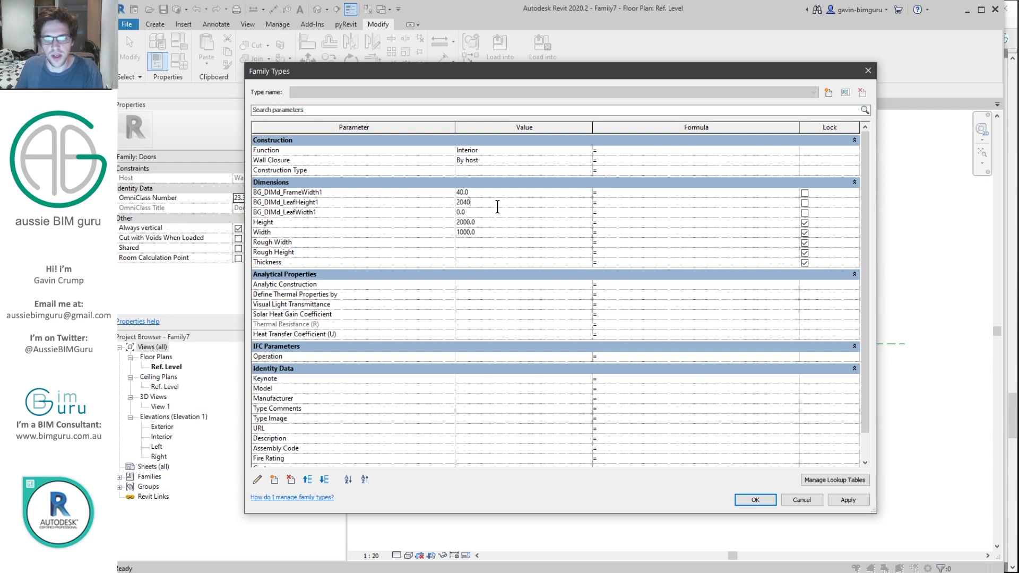
left_click(498, 210)
type("920")
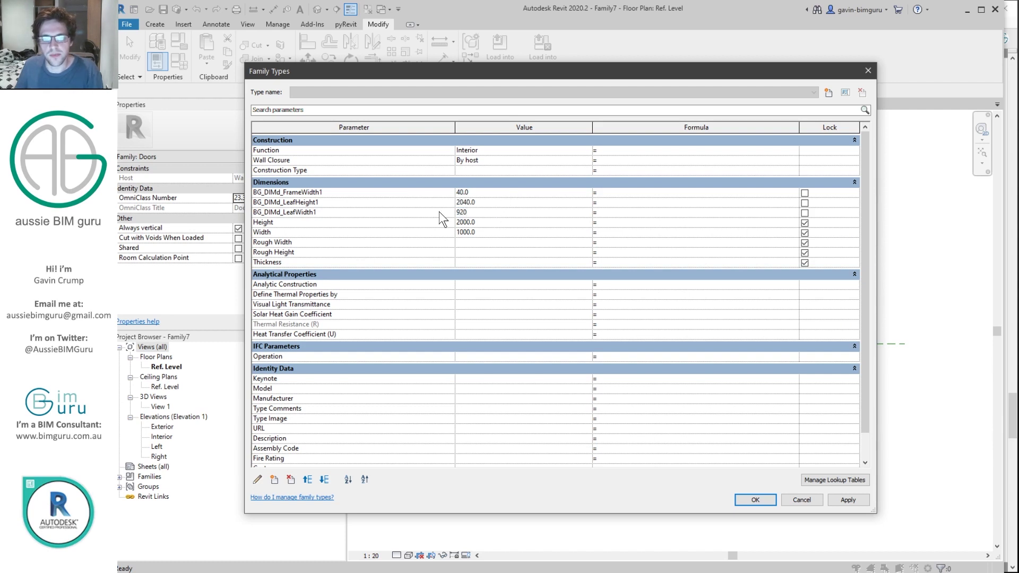
left_click(340, 212)
Reorder the Dimensions parameters to BG_DIMd_LeafWidth1, BG_DIMd_LeafHeight1, BG_DIMd_FrameWidth1, Width and Height.
left_click(345, 194)
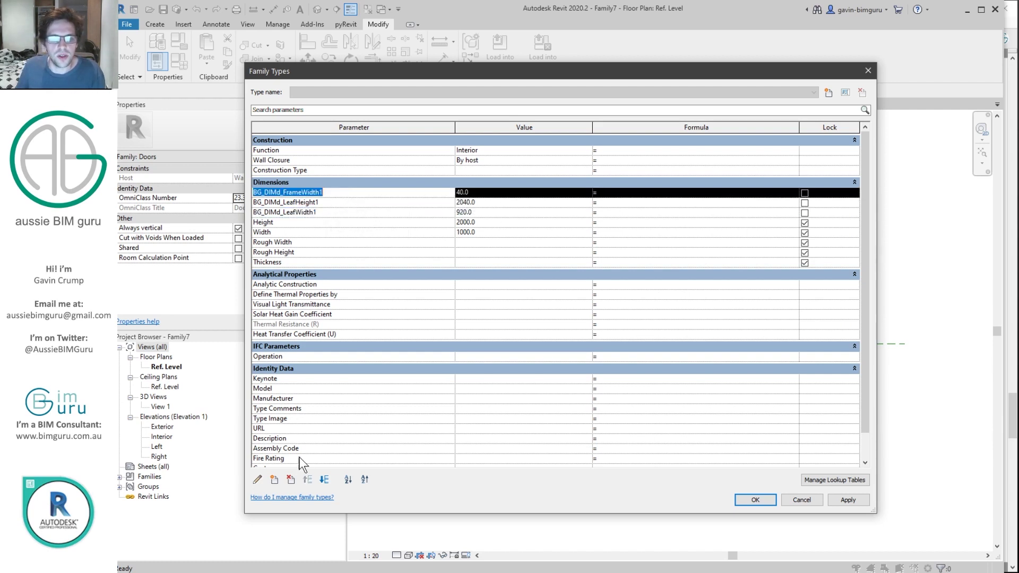
left_click(325, 480)
left_click(325, 480)
left_click(329, 202)
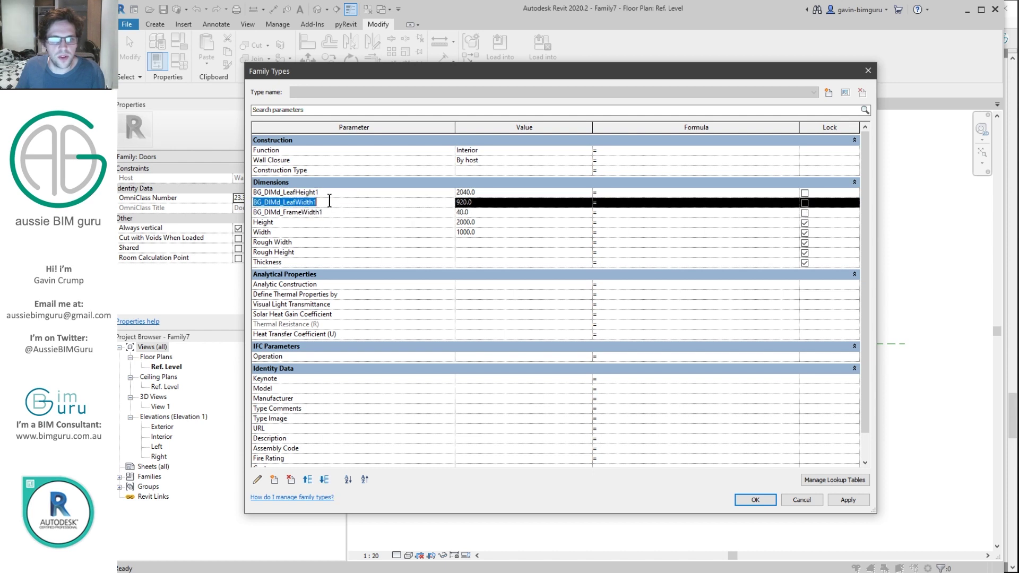
left_click(308, 480)
left_click(345, 194)
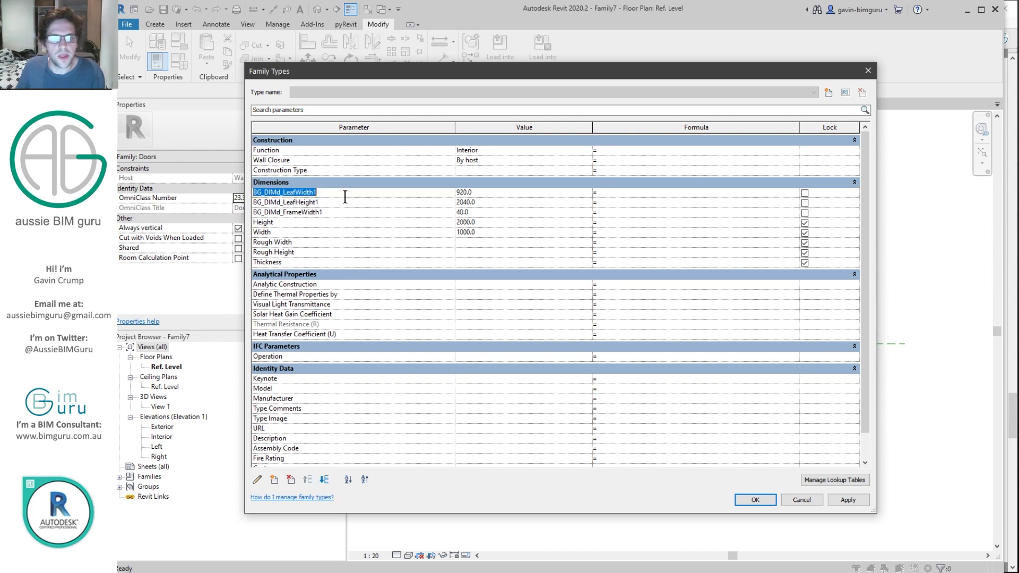
left_click(305, 223)
left_click(325, 480)
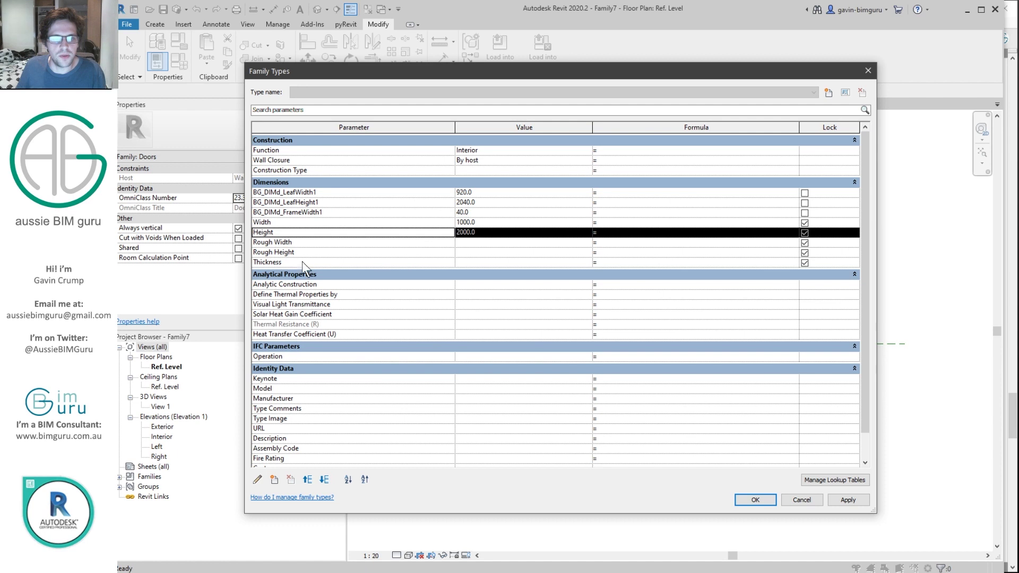
Give the Width parameter the formula BG_DIMd_LeafWidth1 + (2 * BG_DIMd_FrameWidth1).
left_click(292, 222)
left_click(326, 223)
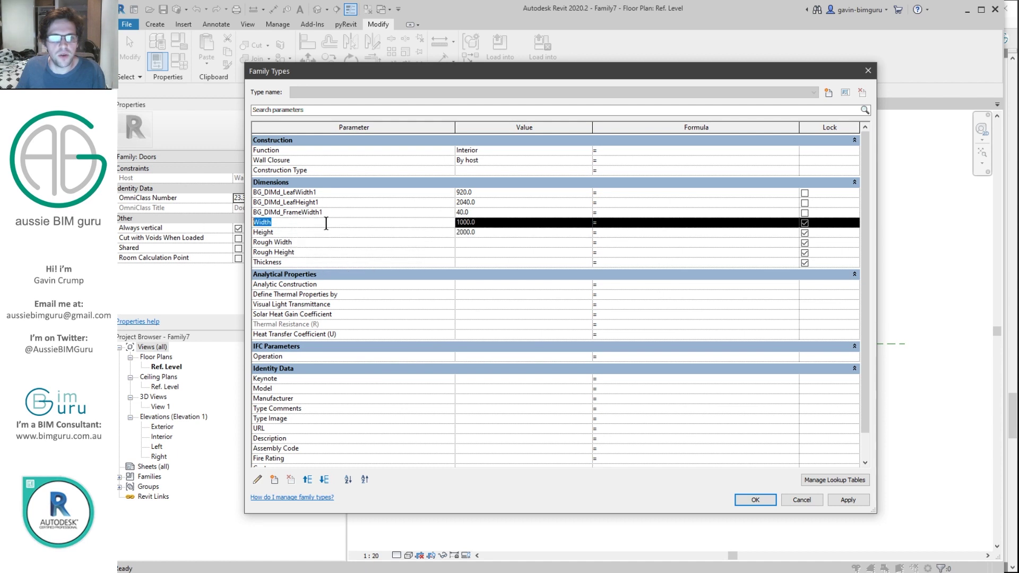
left_click(353, 192)
key("ctrl+c")
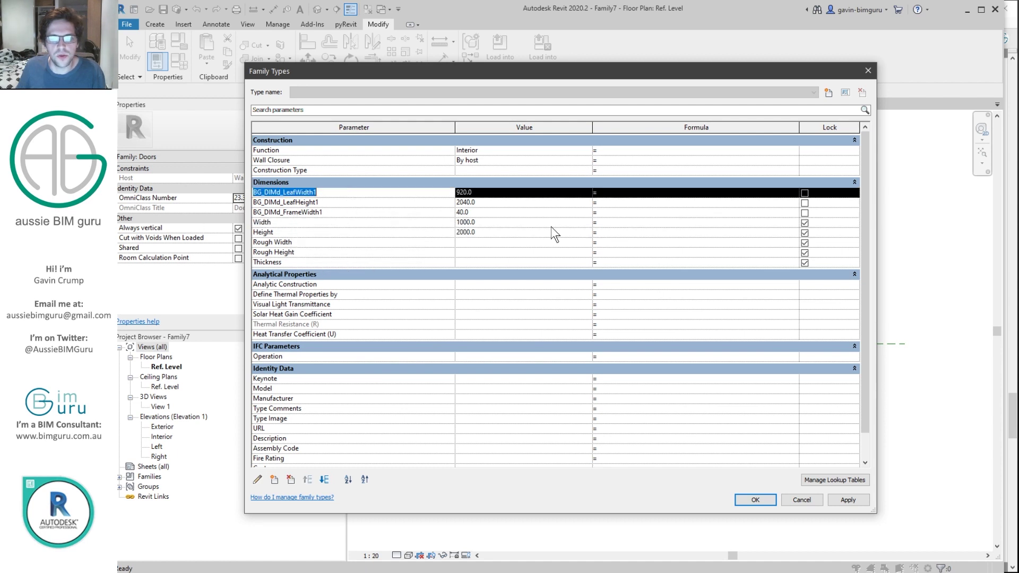
left_click(602, 227)
key("ctrl+v")
left_click(338, 211)
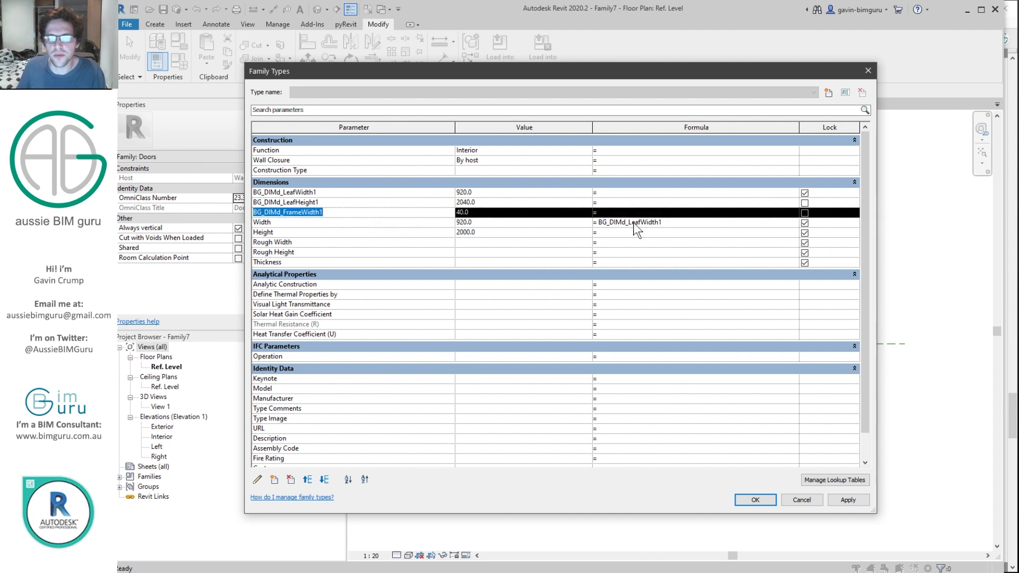
left_click(670, 221)
left_click(676, 222)
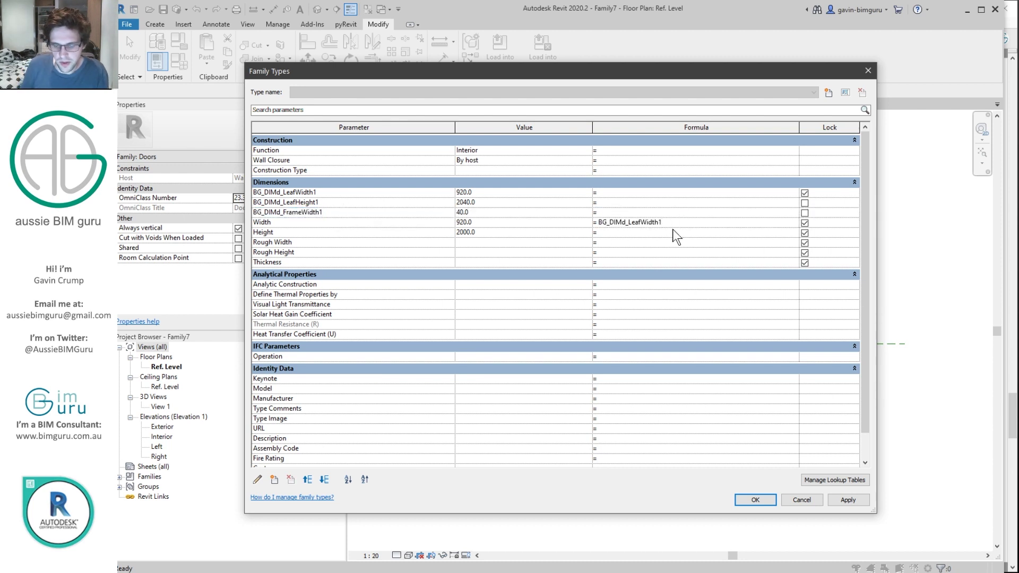
type("+(2*")
type("BG_DIMd_FrameWidth1")
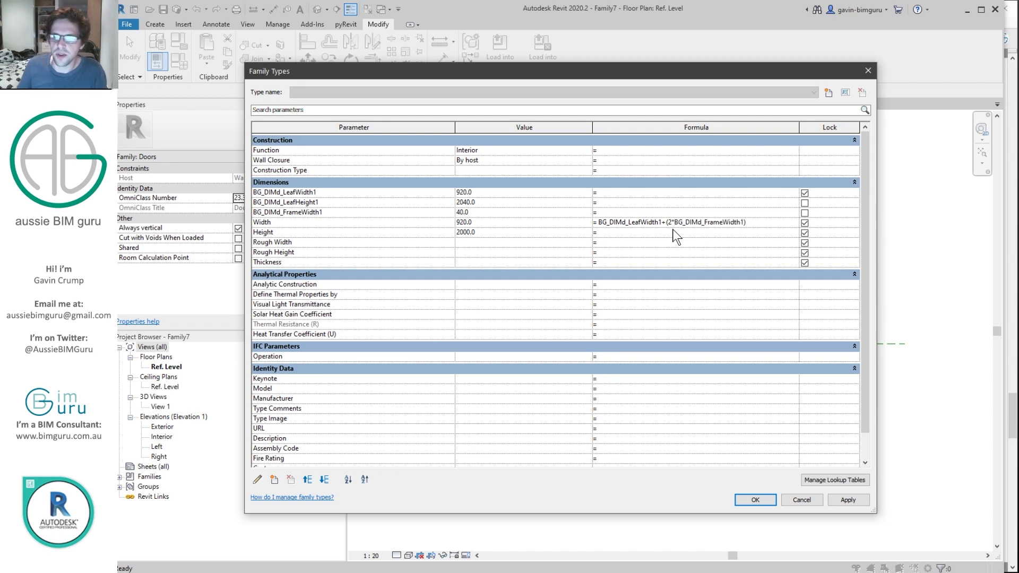
left_click(718, 232)
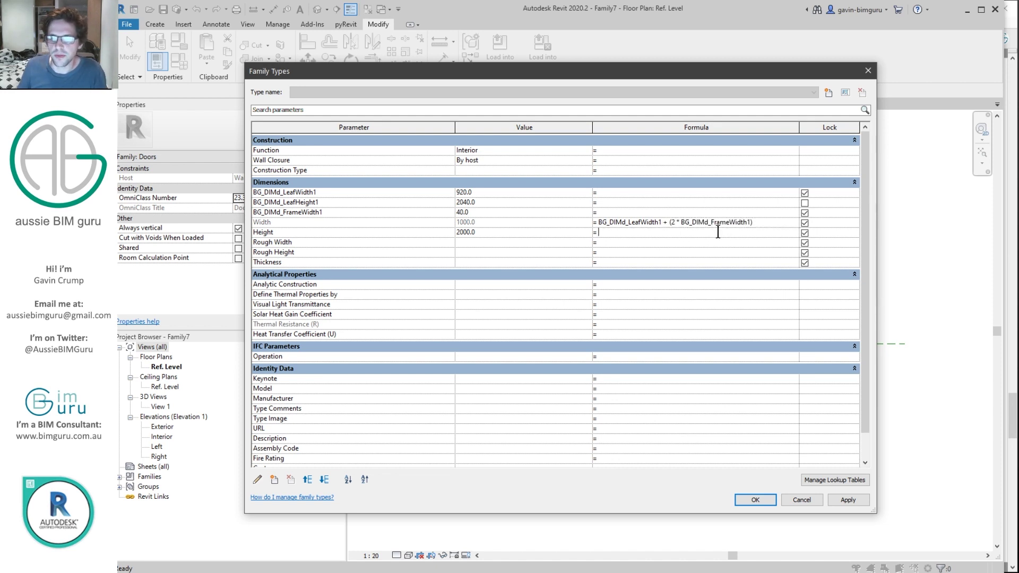
Give the Height parameter the formula BG_DIMd_LeafHeight1 + BG_DIMd_FrameWidth1 and accept the family type changes.
left_click(329, 204)
left_click(622, 232)
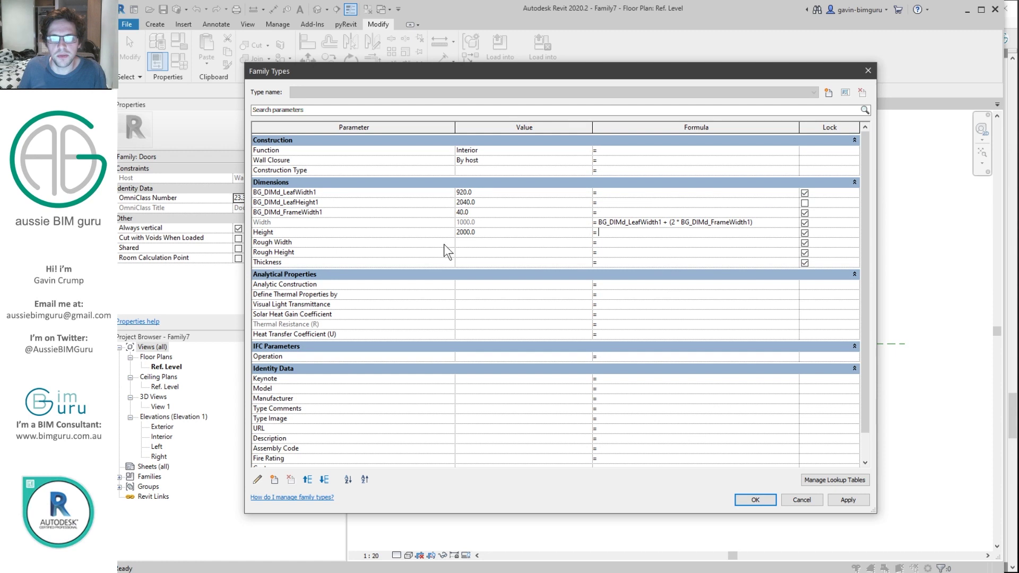
type("BG_DIMd_LeafHeight1")
left_click(337, 206)
left_click(370, 213)
left_click(684, 227)
double_click(695, 235)
type("+")
type("BG_DIMd_FrameWidth1")
left_click(710, 219)
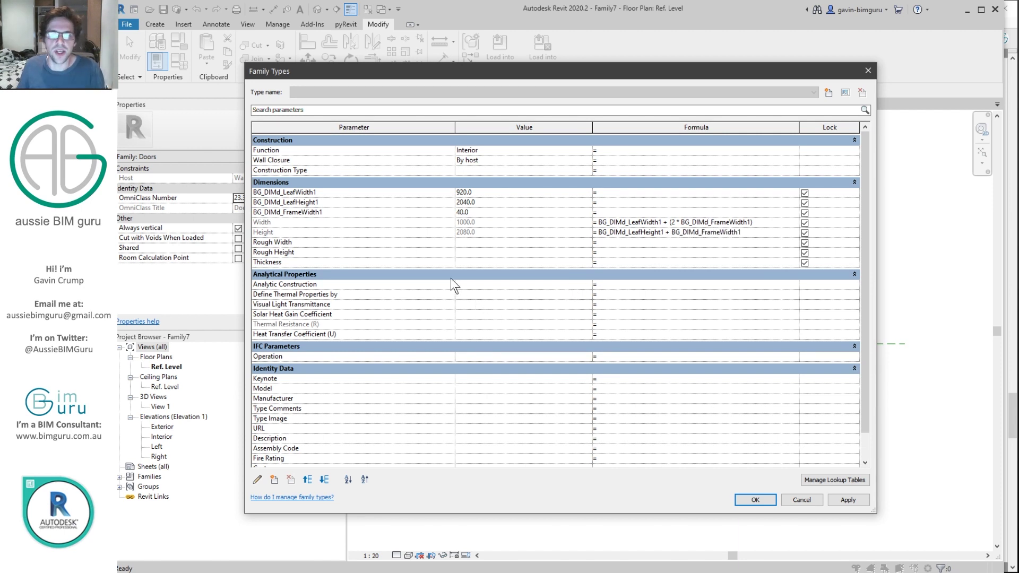
left_click(349, 213)
left_click(753, 499)
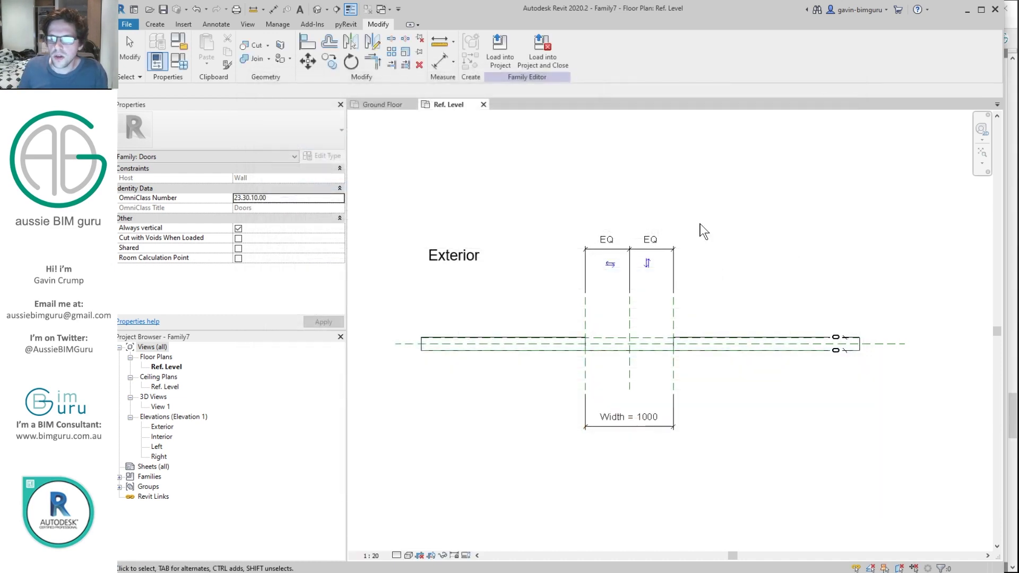
Delete the two .0001 backup files from the Demo Frames folder and load the DoubleRebate and SingleRebate door frame families.
left_click(194, 24)
left_click(582, 53)
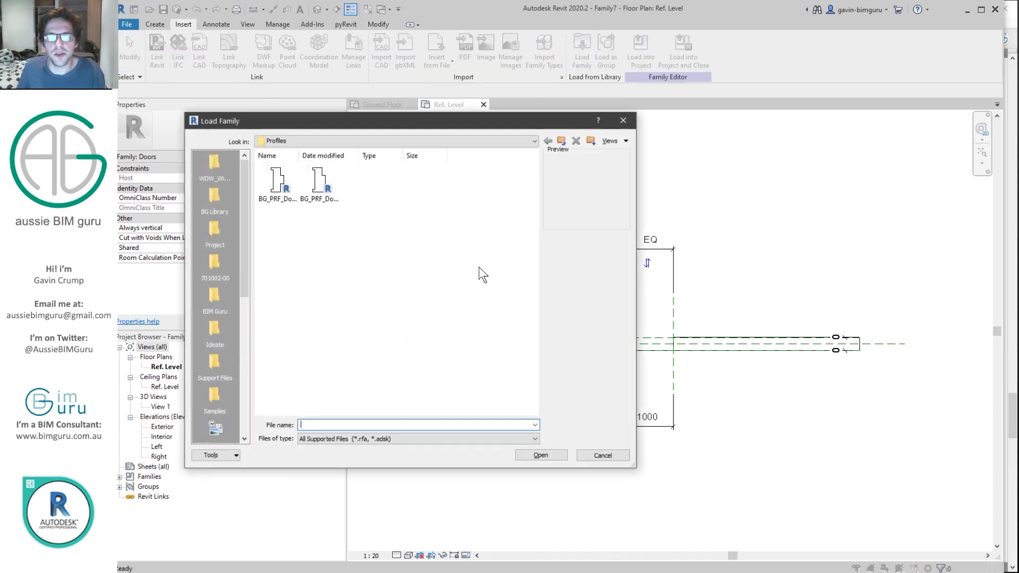
left_click(561, 140)
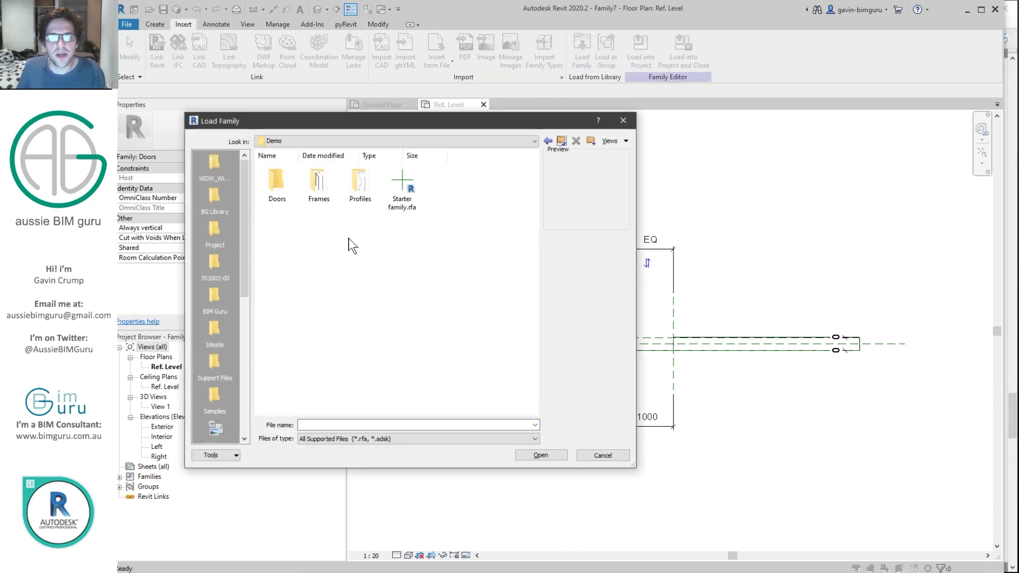
double_click(327, 177)
left_click(281, 188)
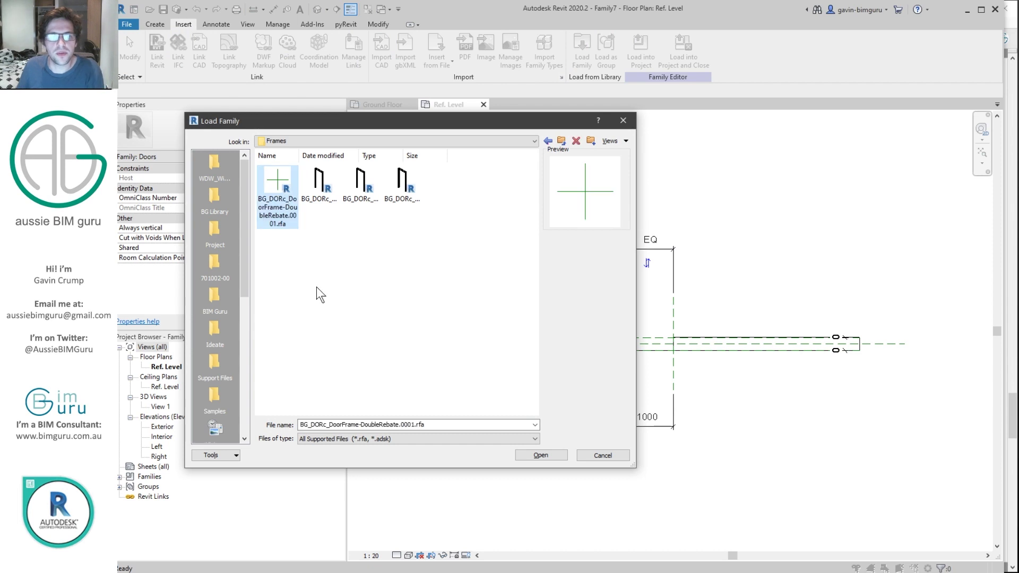
key("Delete")
key("Return")
left_click(335, 212)
key("Delete")
key("Return")
left_click_drag(327, 215, 280, 182)
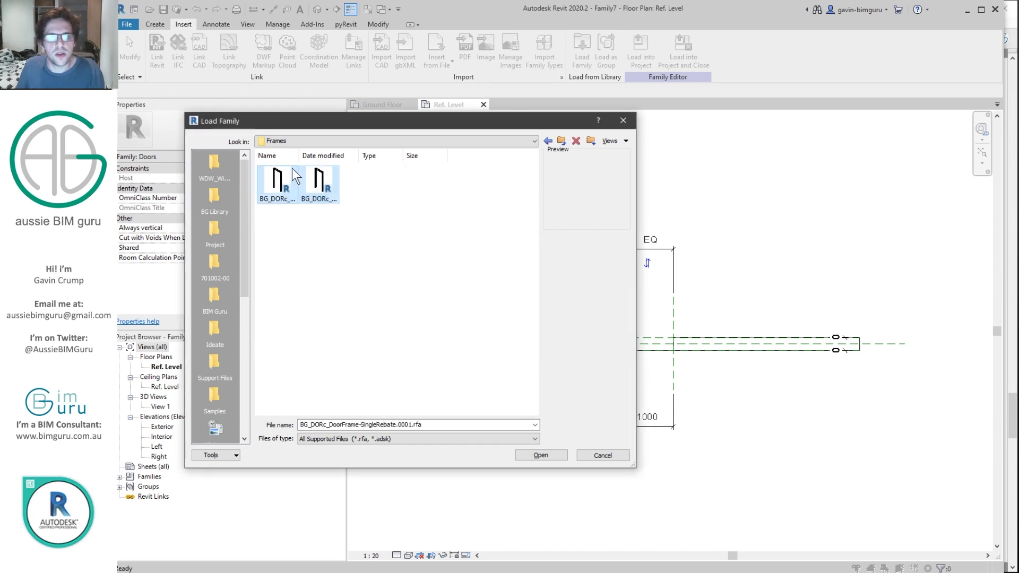
left_click(547, 456)
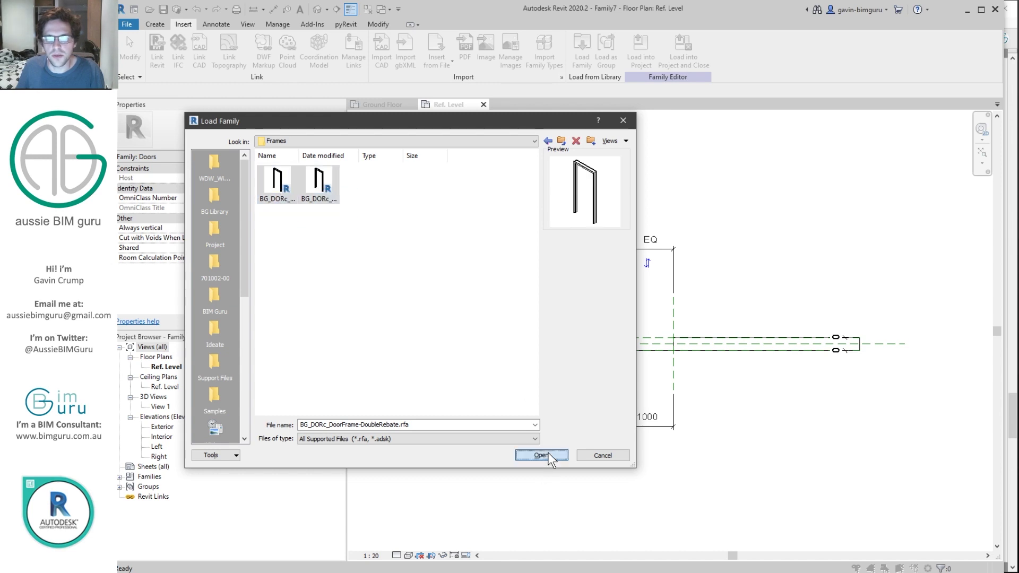
Place a BG_DORc_DoorFrame-SingleRebate component in plan, just off the interior side of the wall opening.
left_click(155, 25)
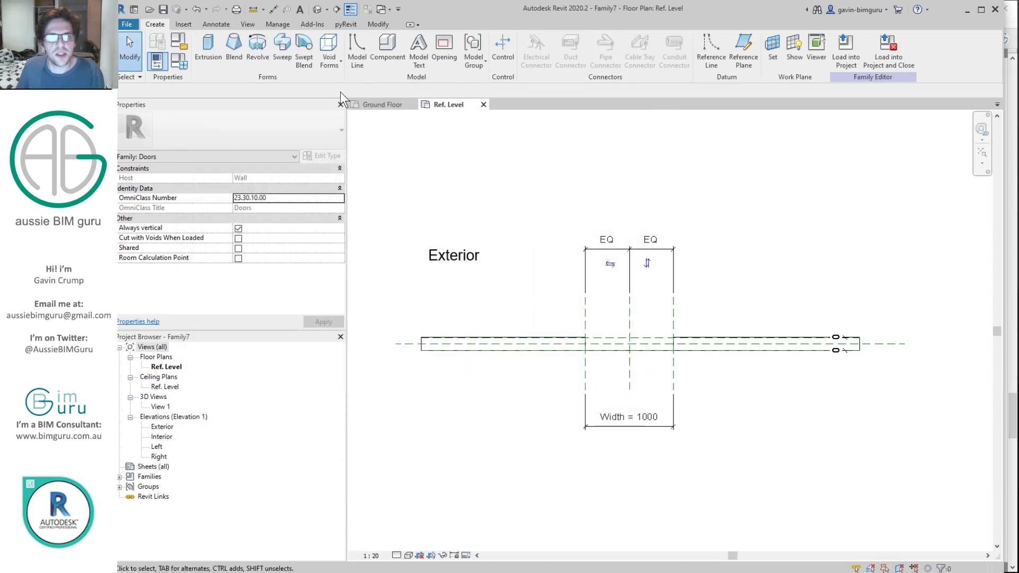
left_click(390, 48)
left_click(578, 49)
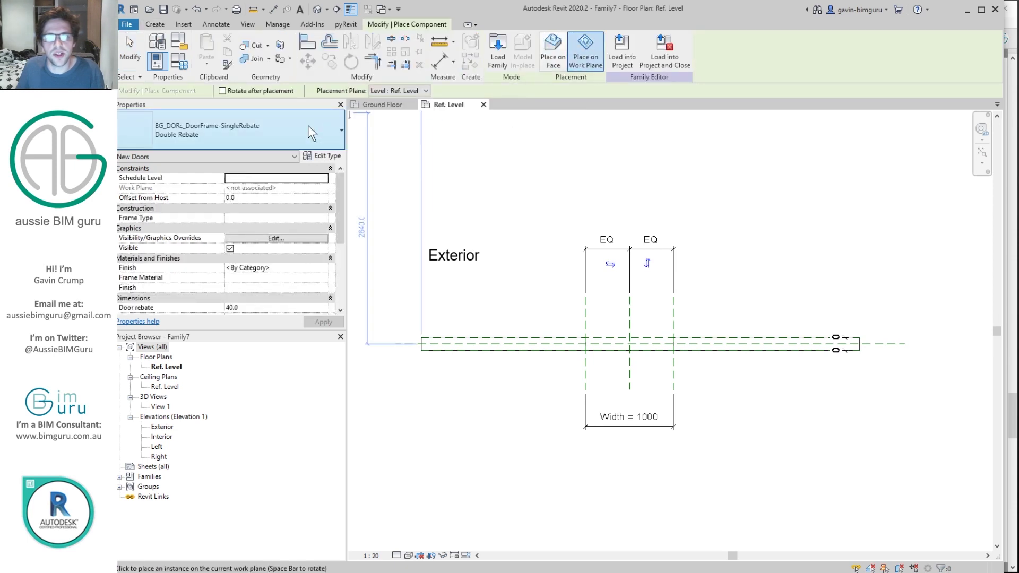
scroll(620, 372, "up", 3)
left_click(702, 368)
key("Escape")
key("Escape")
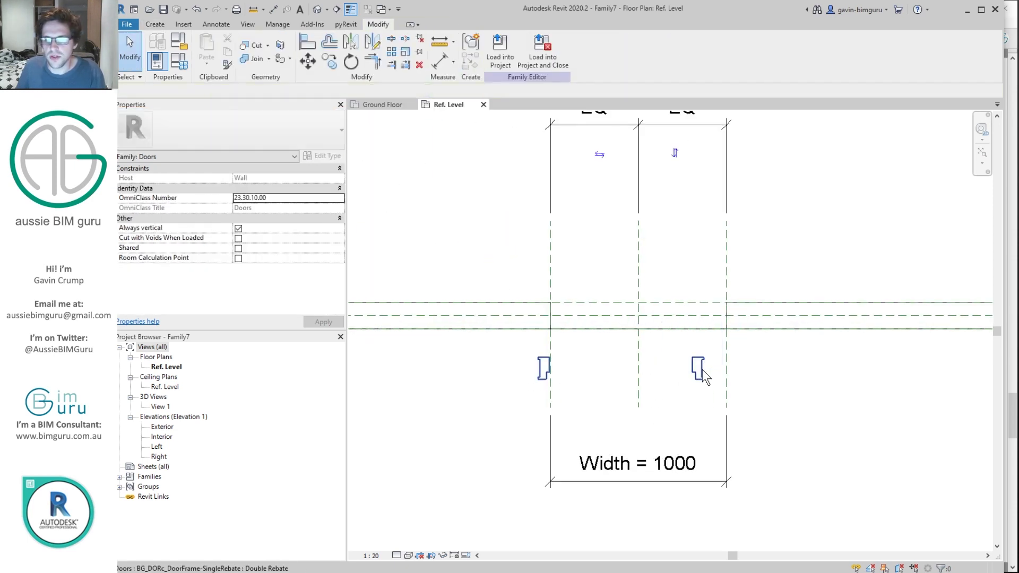
left_click(703, 373)
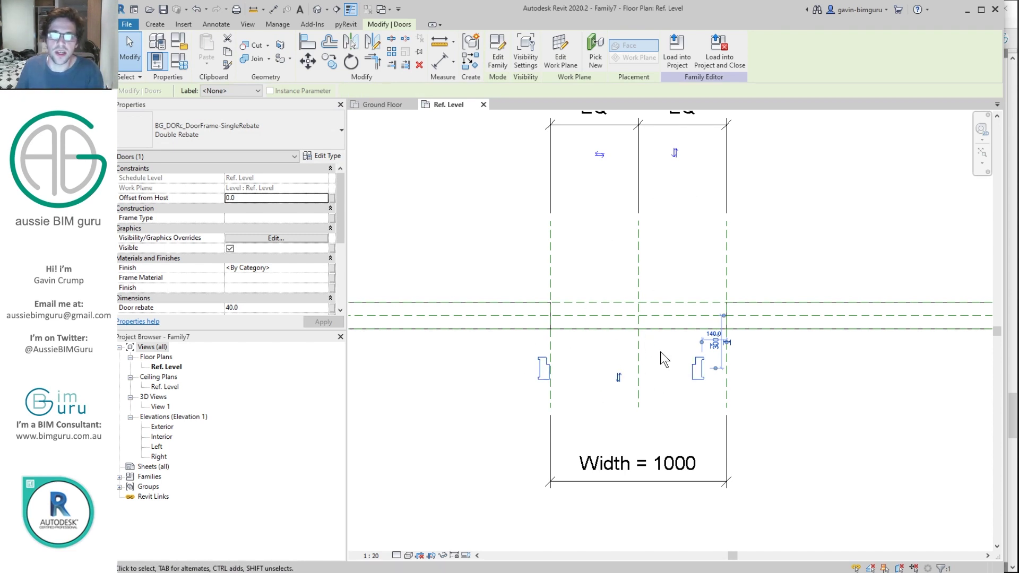
left_click_drag(693, 374, 667, 369)
Review the placed frame's instance dimensions and its type properties, leaving them unedited.
left_click_drag(341, 208, 334, 274)
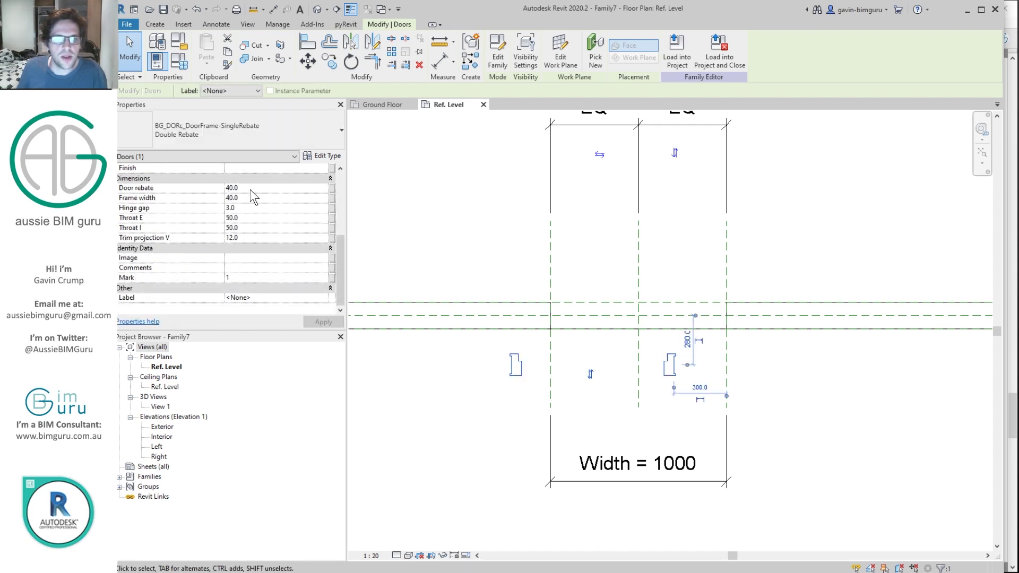
left_click(327, 157)
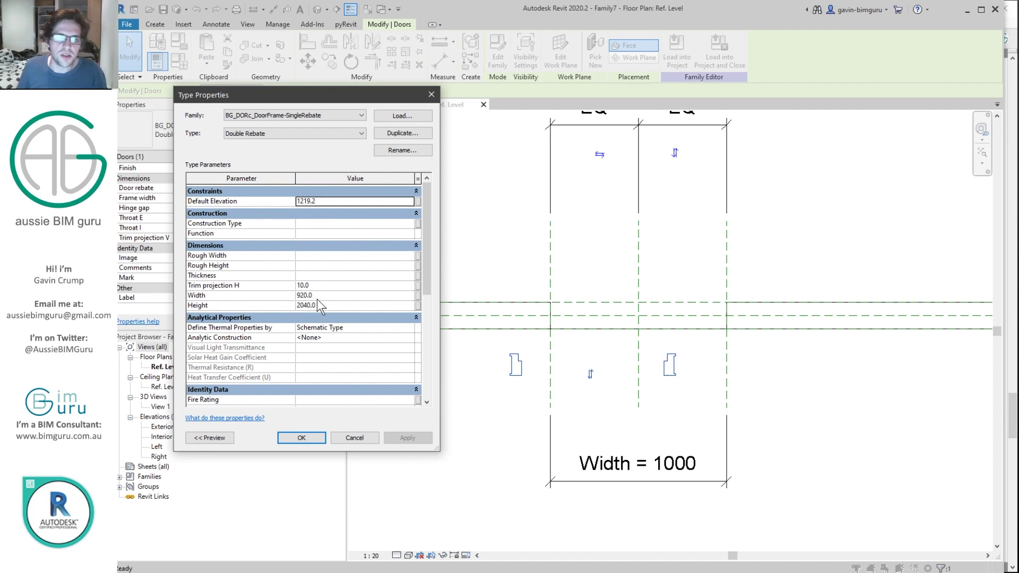
left_click(358, 436)
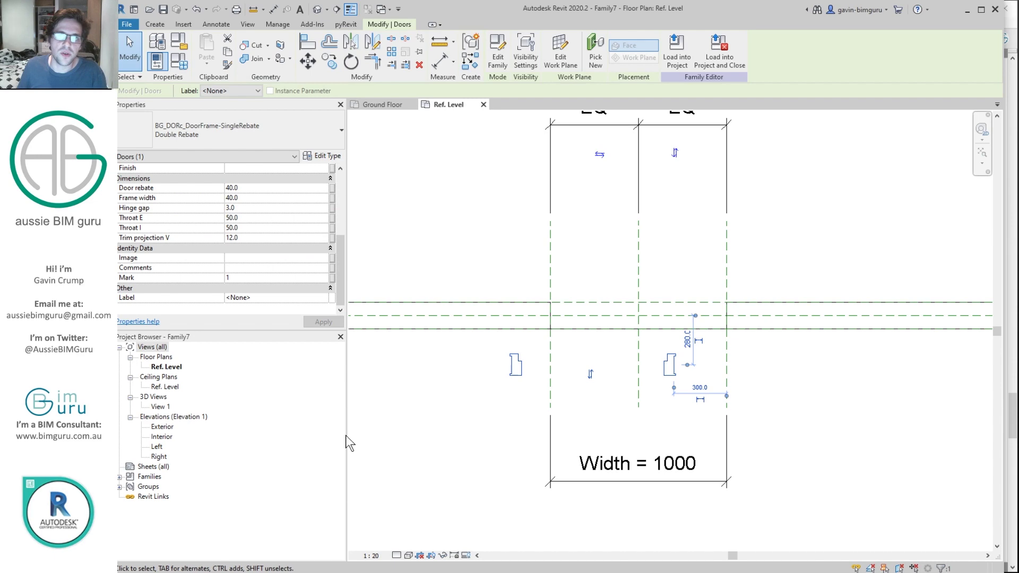
left_click(475, 275)
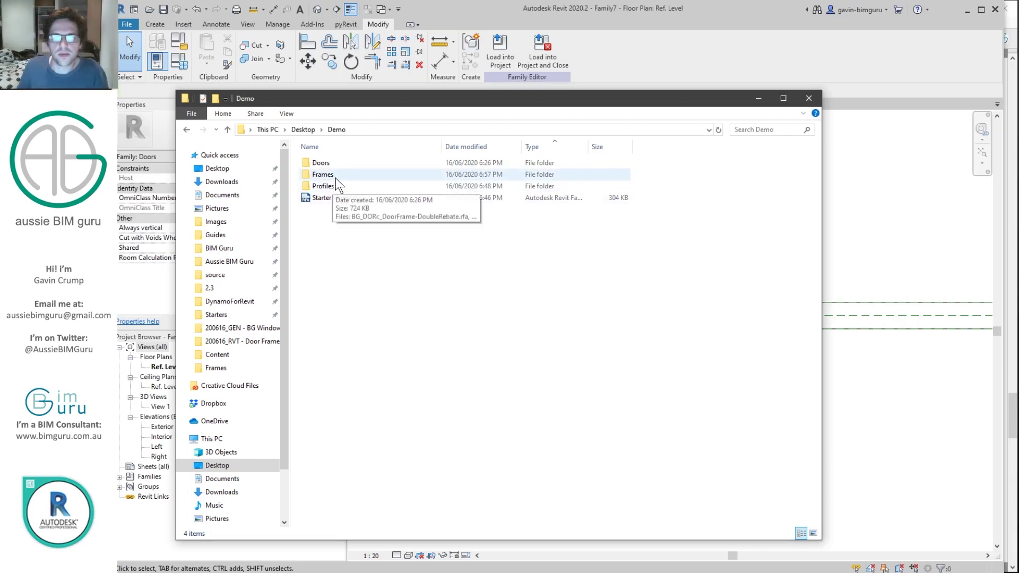
Open BG_DORc_DoorFrame-DoubleRebate.rfa from the Frames folder for editing.
left_click(335, 179)
double_click(336, 178)
left_click(377, 162)
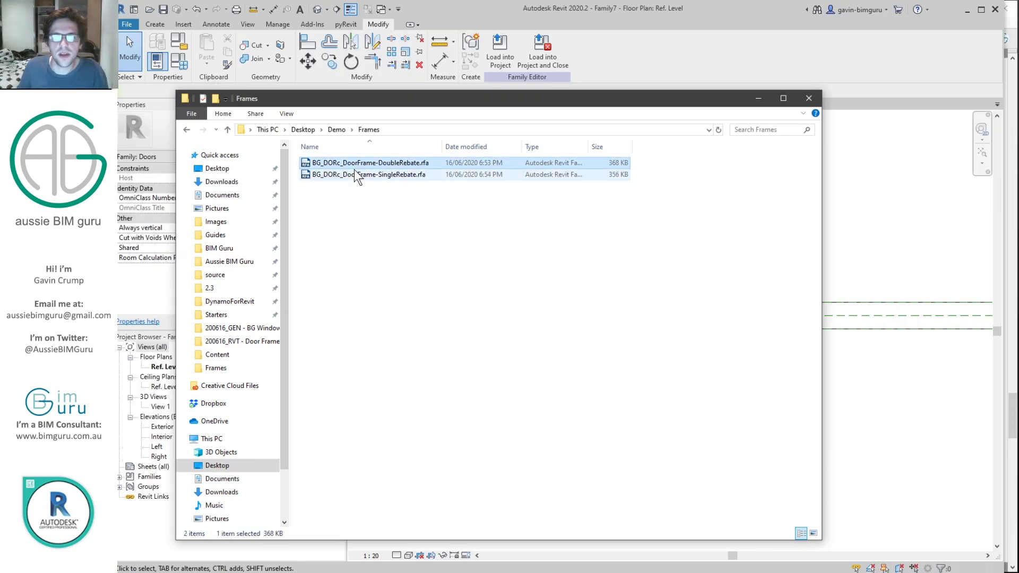
double_click(375, 161)
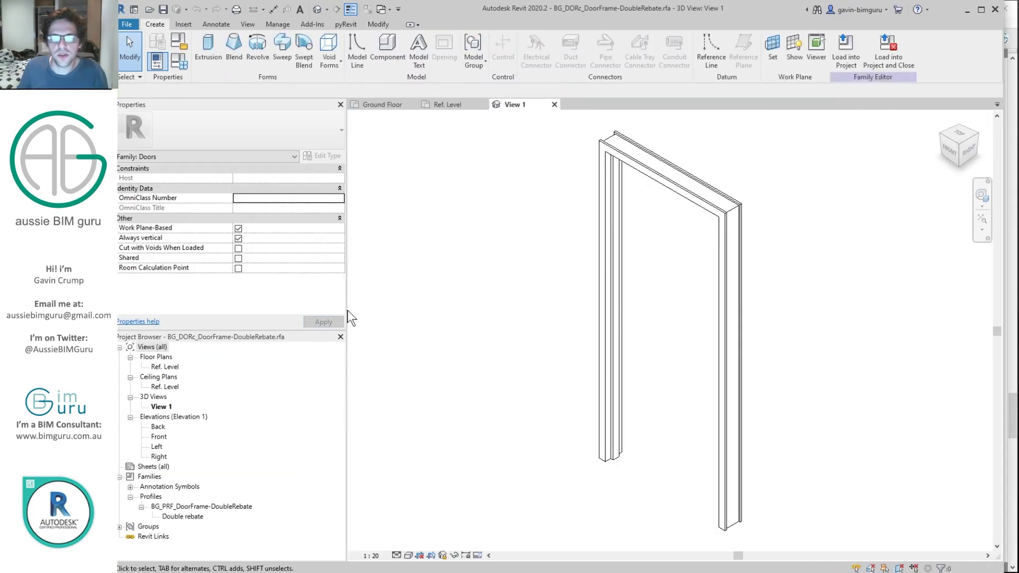
Make the double rebate frame's Height dimension an instance parameter in the Front elevation.
double_click(161, 437)
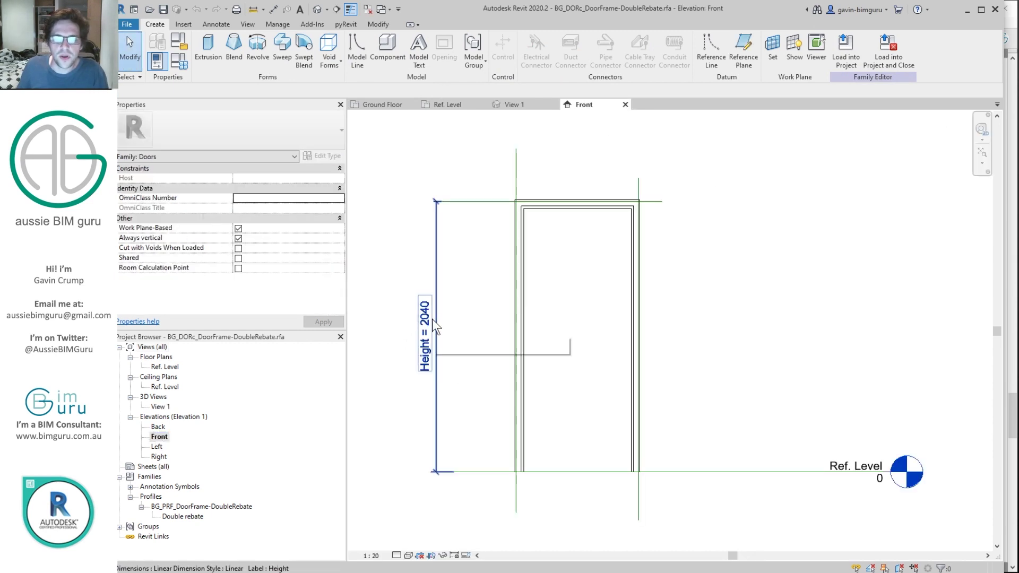
left_click(433, 320)
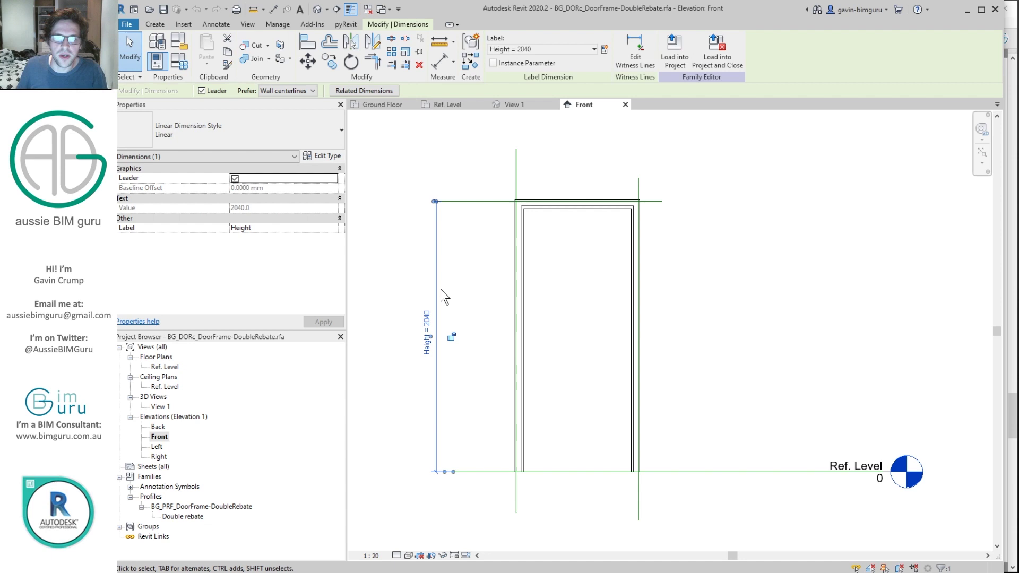
left_click(507, 65)
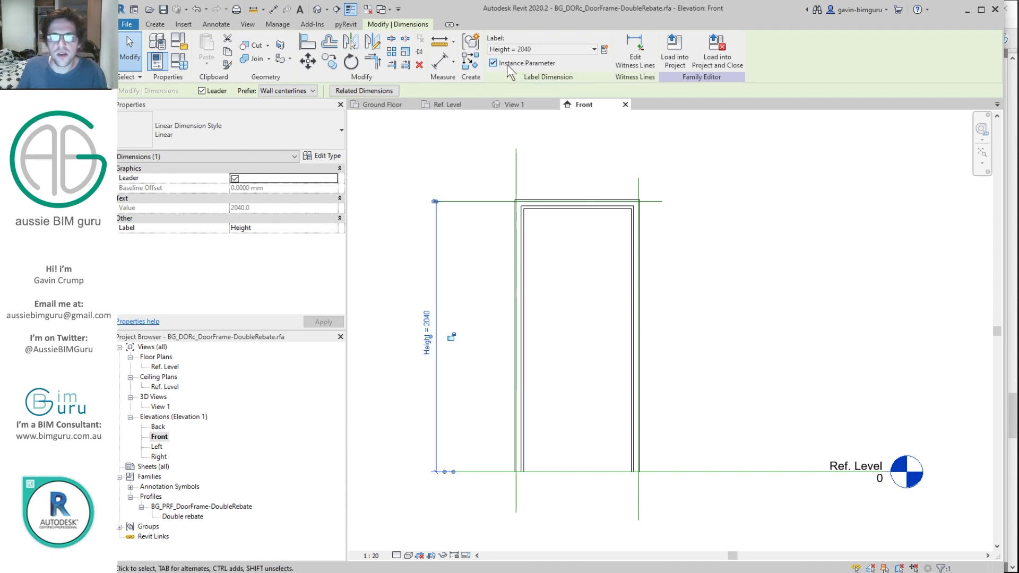
left_click(175, 60)
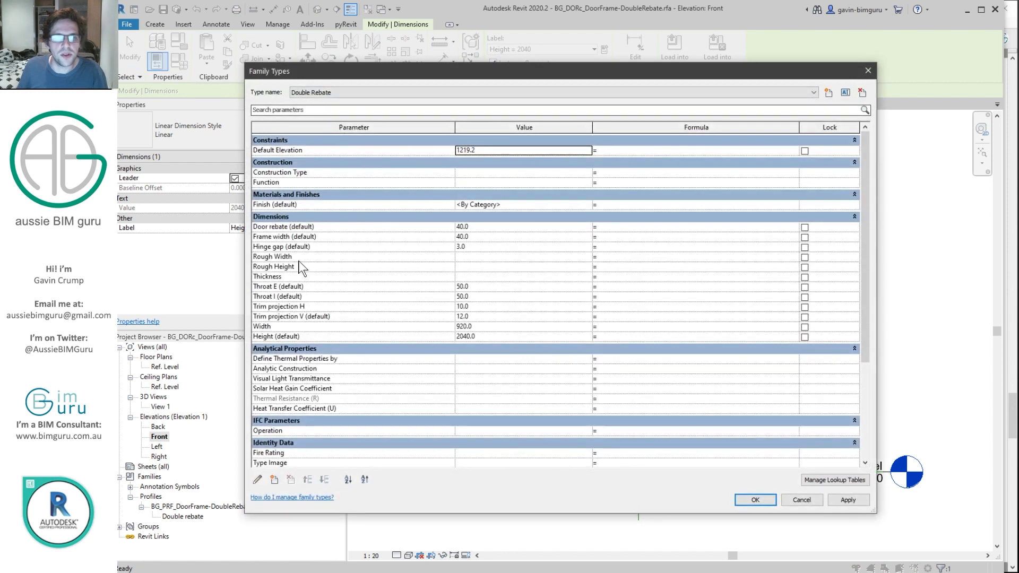
left_click(290, 326)
left_click(258, 480)
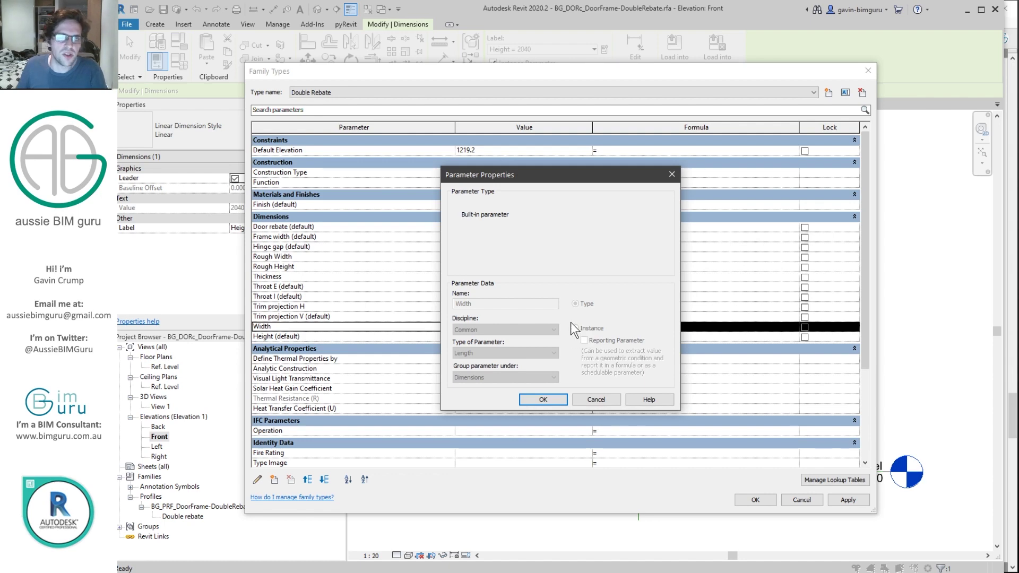
key("Escape")
key("Escape")
key("Escape")
Make the double rebate frame's Width dimension an instance parameter in the Ref. Level floor plan.
double_click(166, 367)
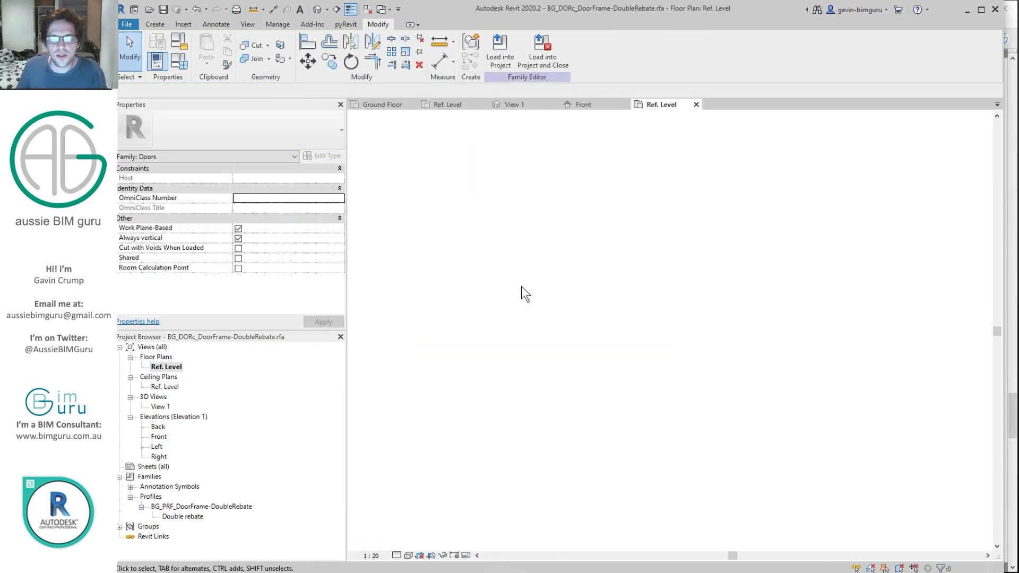
left_click(622, 382)
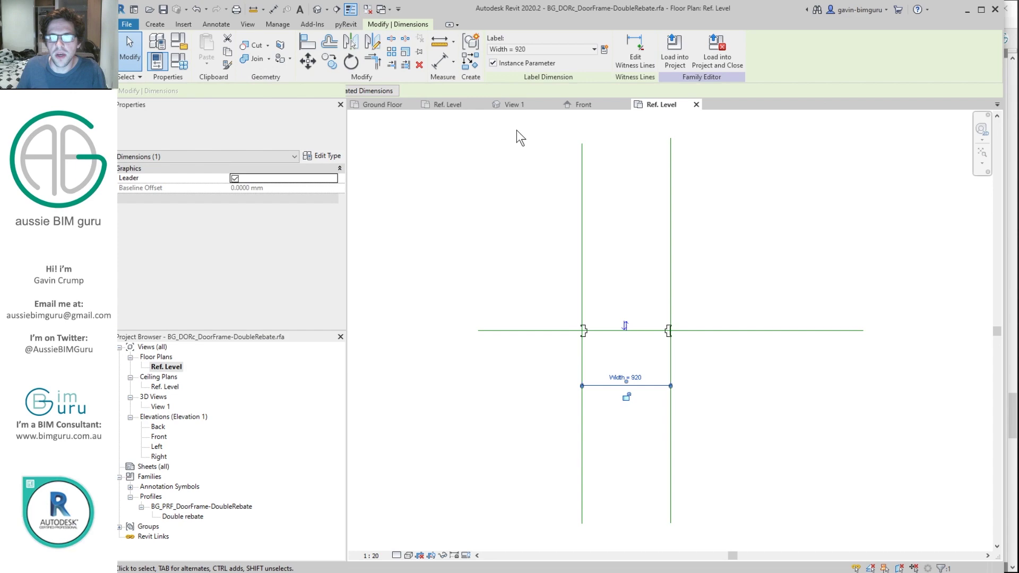
key("Escape")
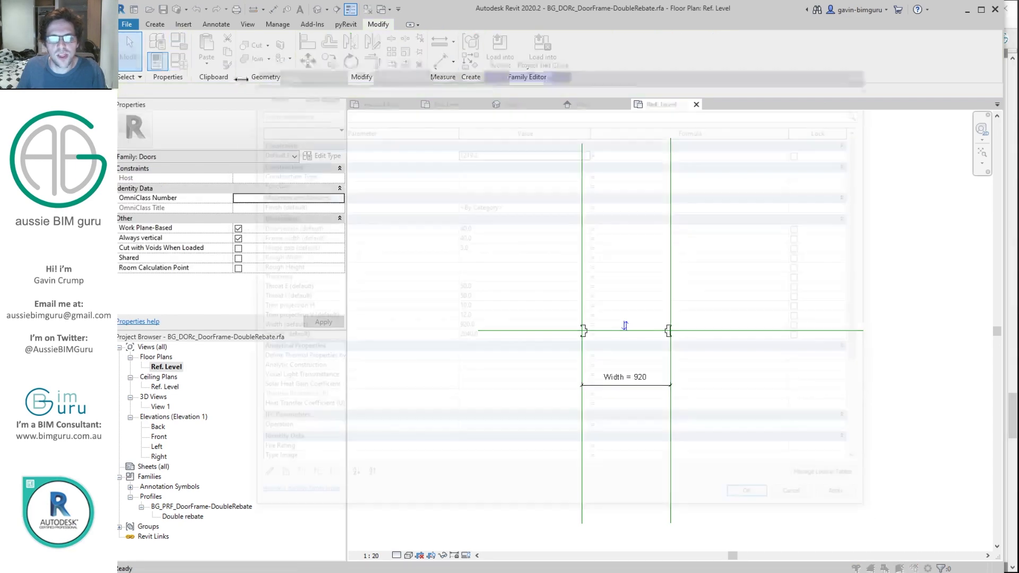
Make Trim projection H an instance parameter of the double rebate frame, save the family and close its 3D view.
left_click(179, 43)
left_click(299, 306)
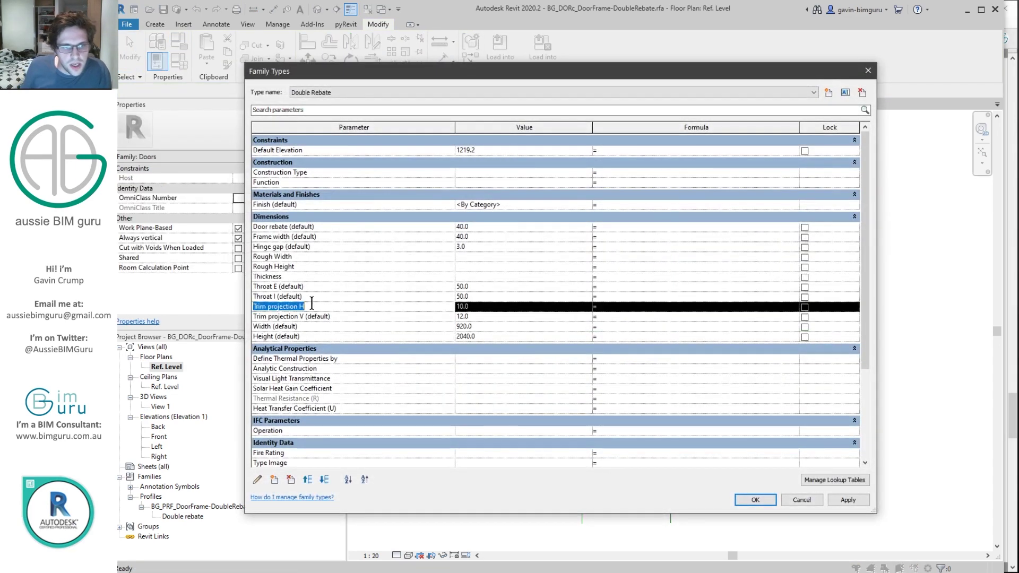
left_click(259, 480)
left_click(775, 268)
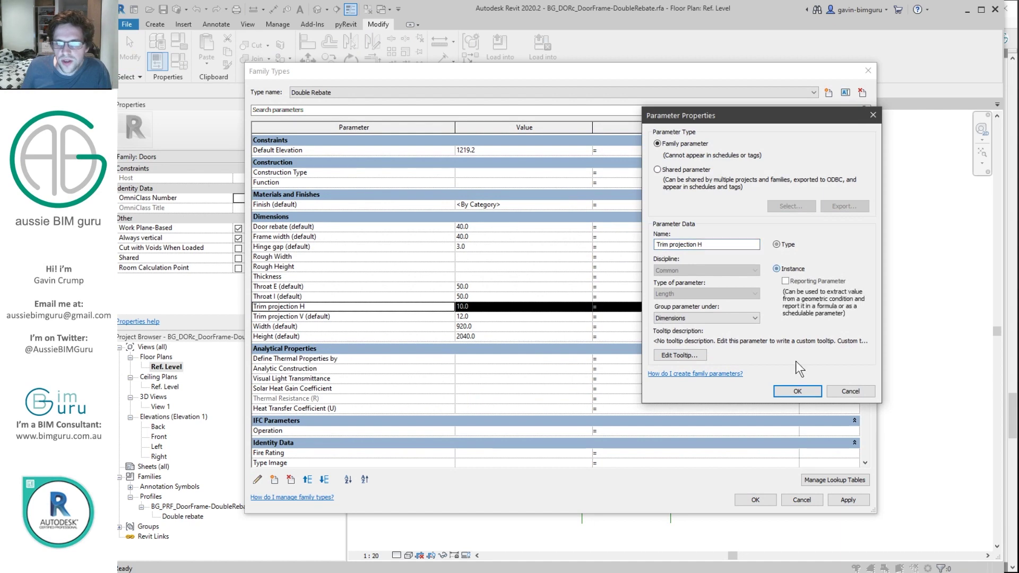
left_click(797, 389)
left_click(753, 500)
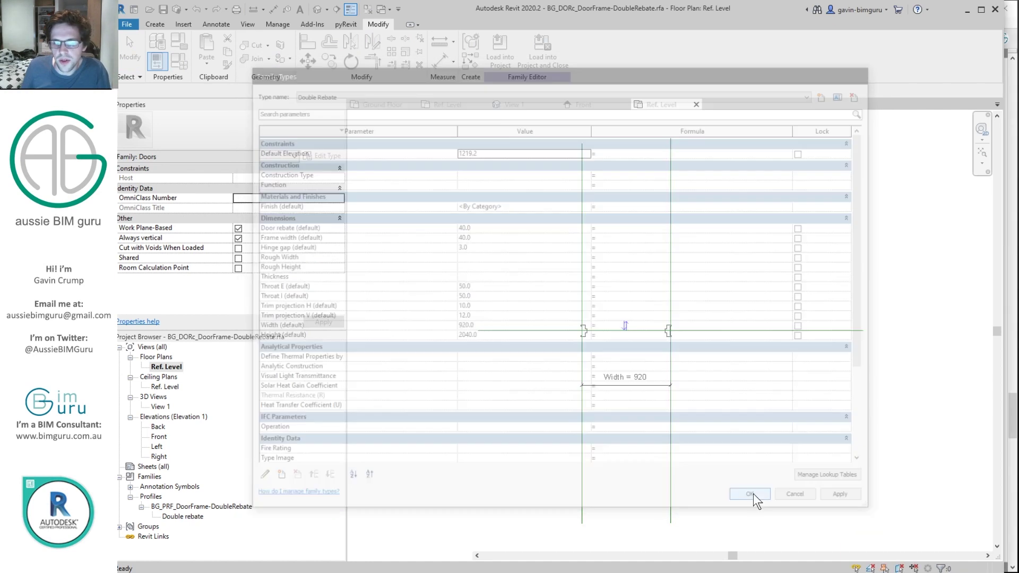
double_click(159, 407)
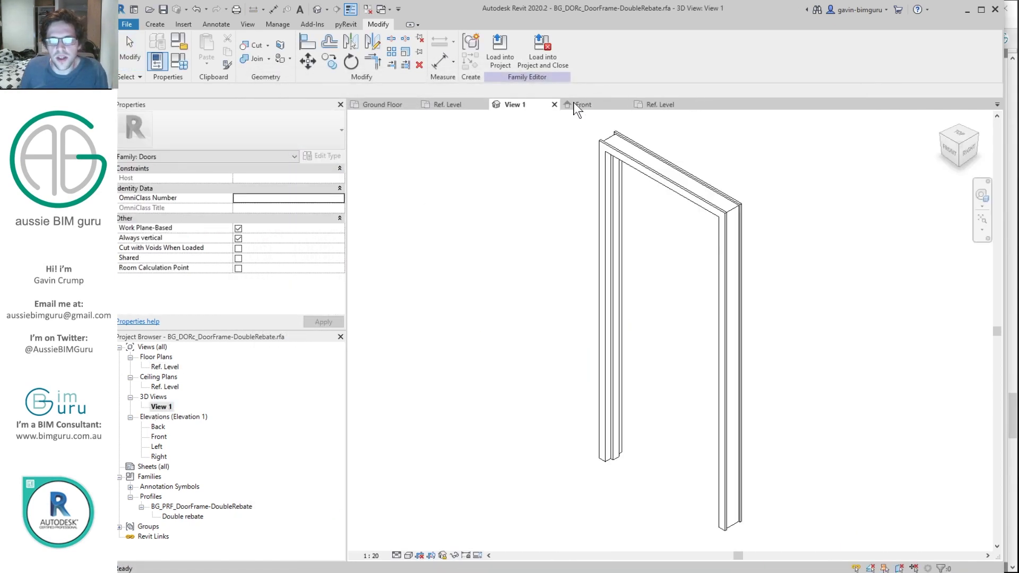
left_click(554, 104)
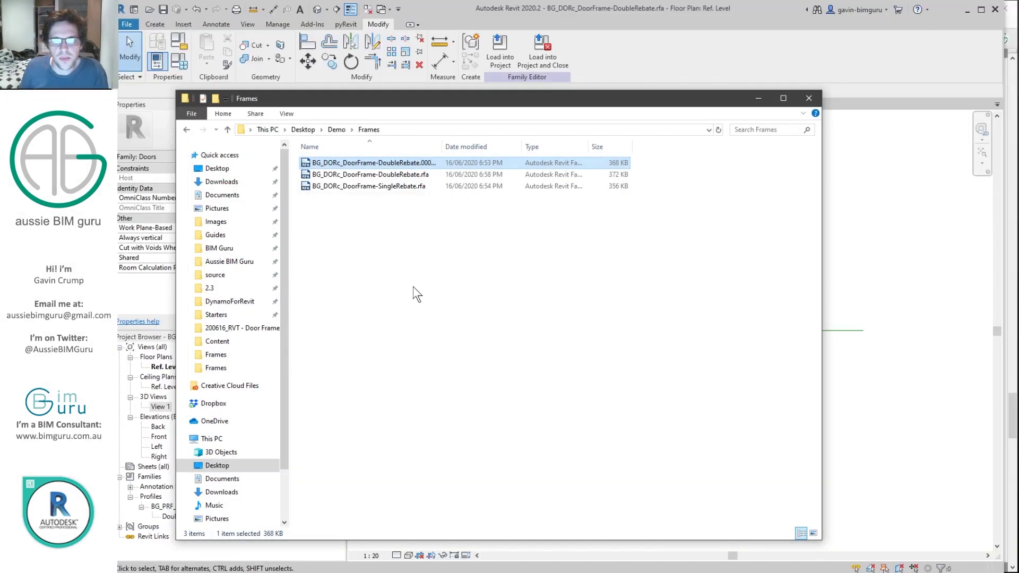
Open BG_DORc_DoorFrame-SingleRebate.rfa and make its Width dimension an instance parameter in the Ref. Level floor plan.
double_click(368, 186)
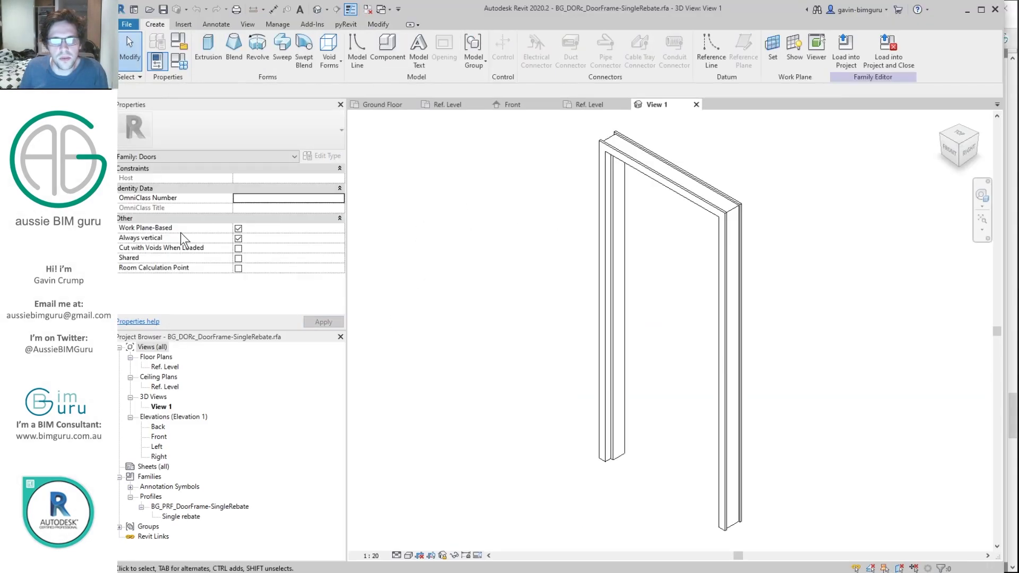
double_click(166, 367)
left_click(626, 386)
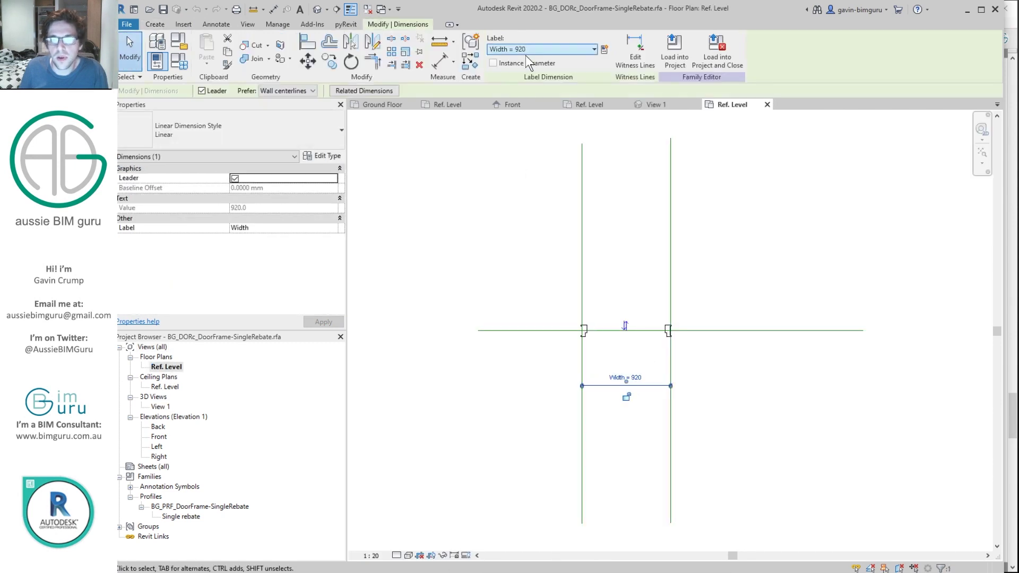
Make the single rebate frame's Height dimension an instance parameter in the Front elevation.
double_click(159, 437)
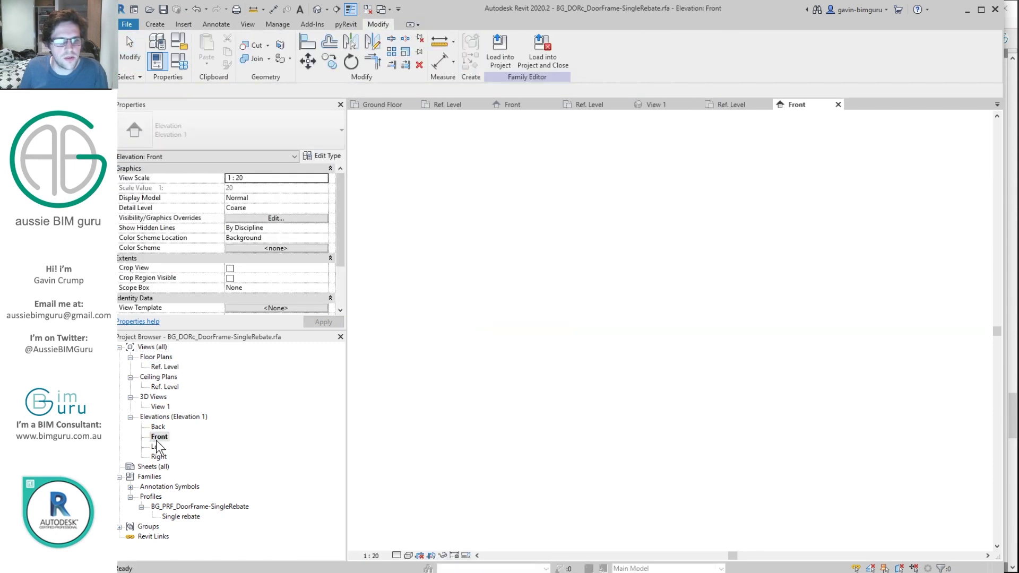
left_click(428, 334)
left_click(537, 64)
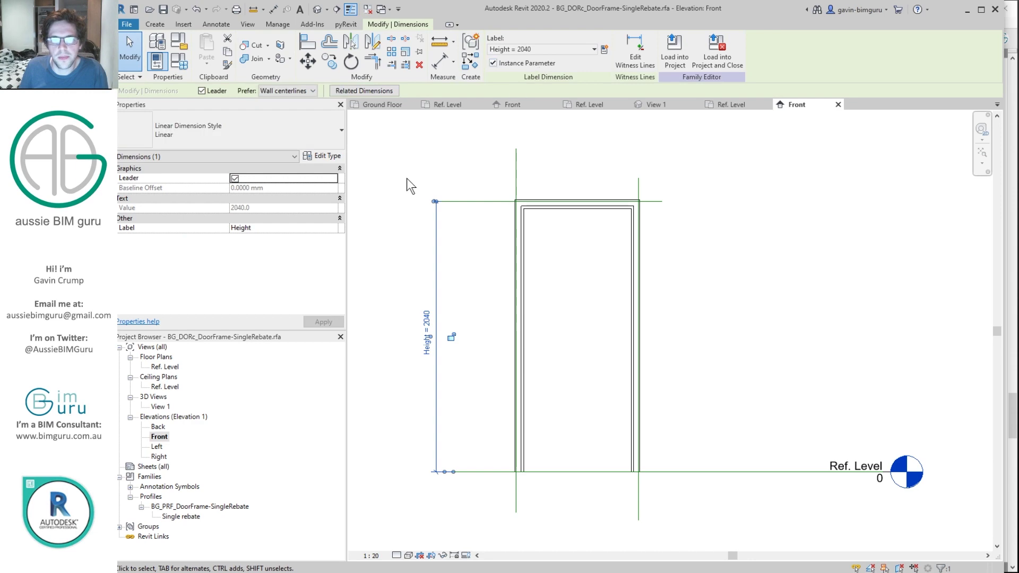
left_click(180, 62)
key("Escape")
key("Escape")
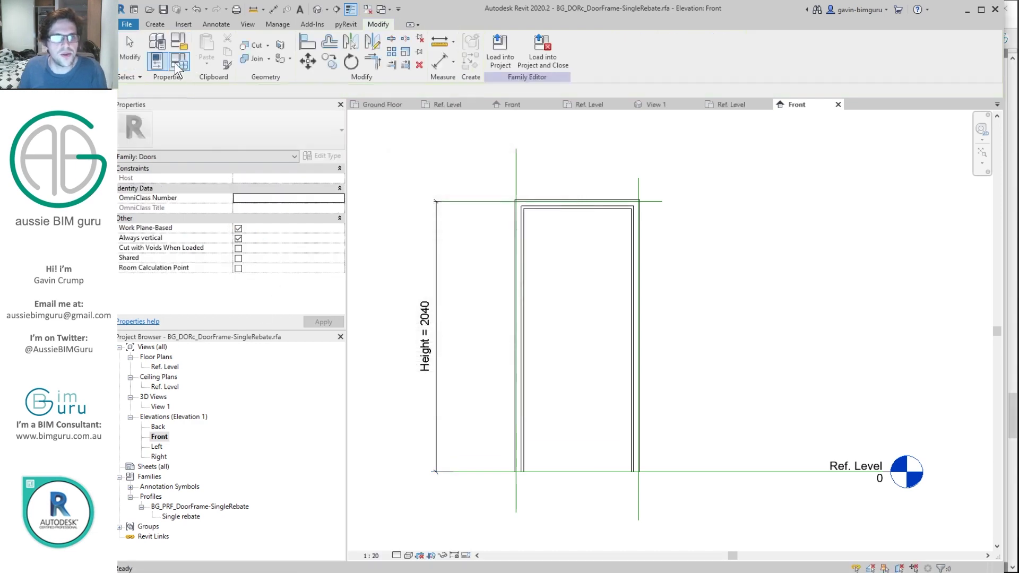
Make Trim projection H an instance parameter of the single rebate frame and accept the family type changes.
left_click(175, 63)
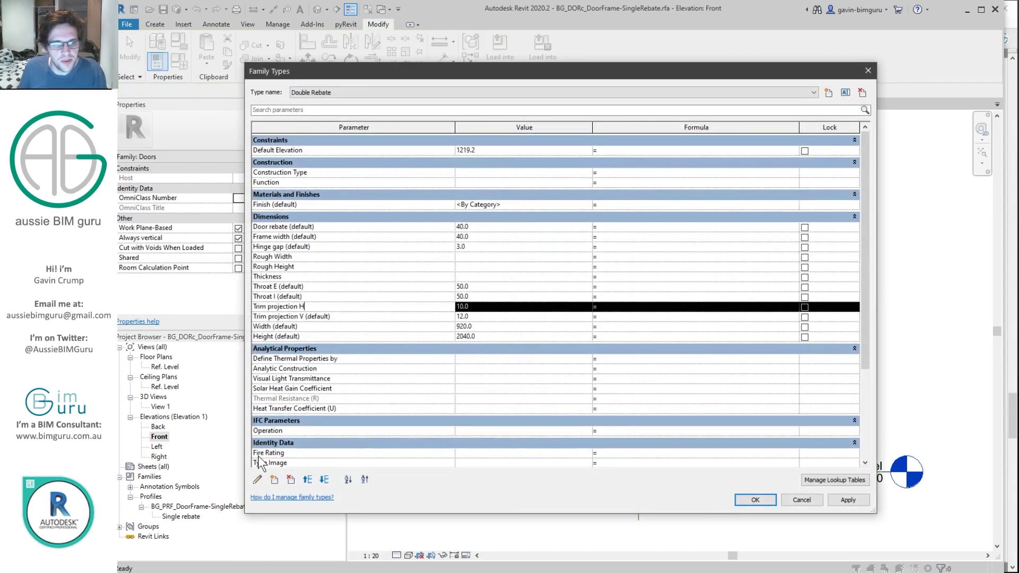
left_click(258, 479)
left_click(791, 269)
left_click(797, 391)
left_click(753, 499)
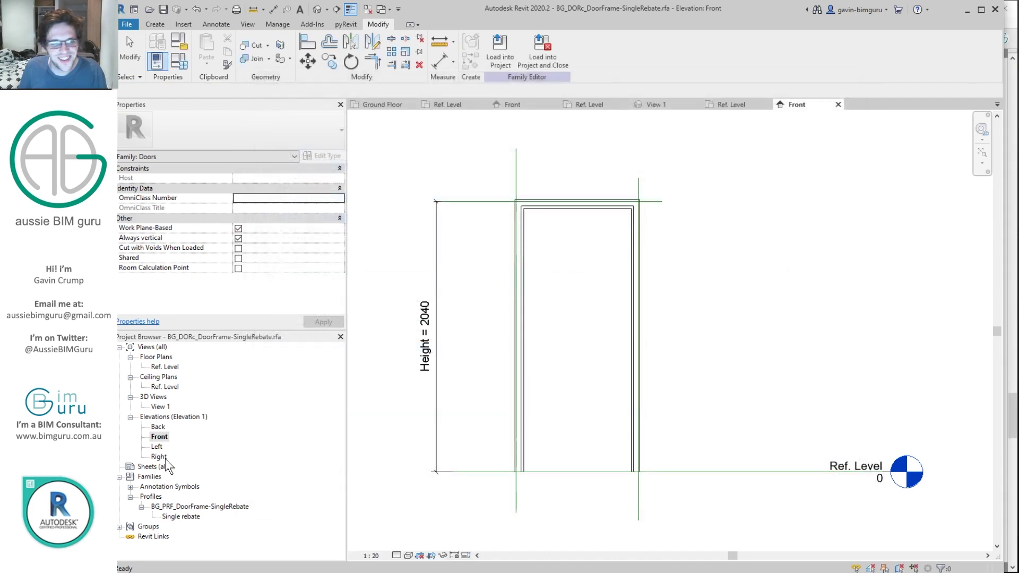
Close the open views of both door frame families and return to the main door family's Ref. Level floor plan.
double_click(162, 407)
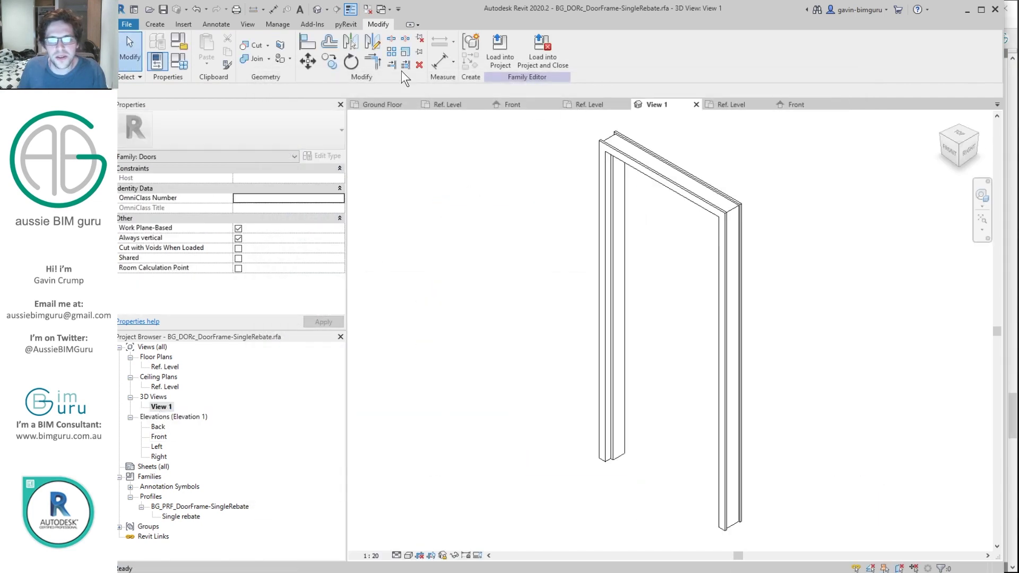
left_click(368, 9)
left_click(625, 105)
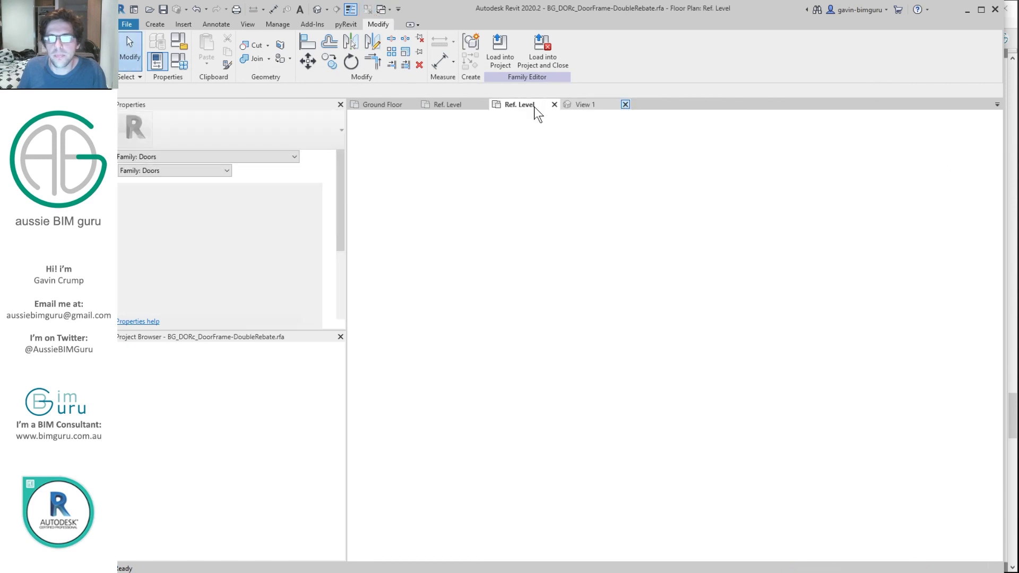
left_click(554, 105)
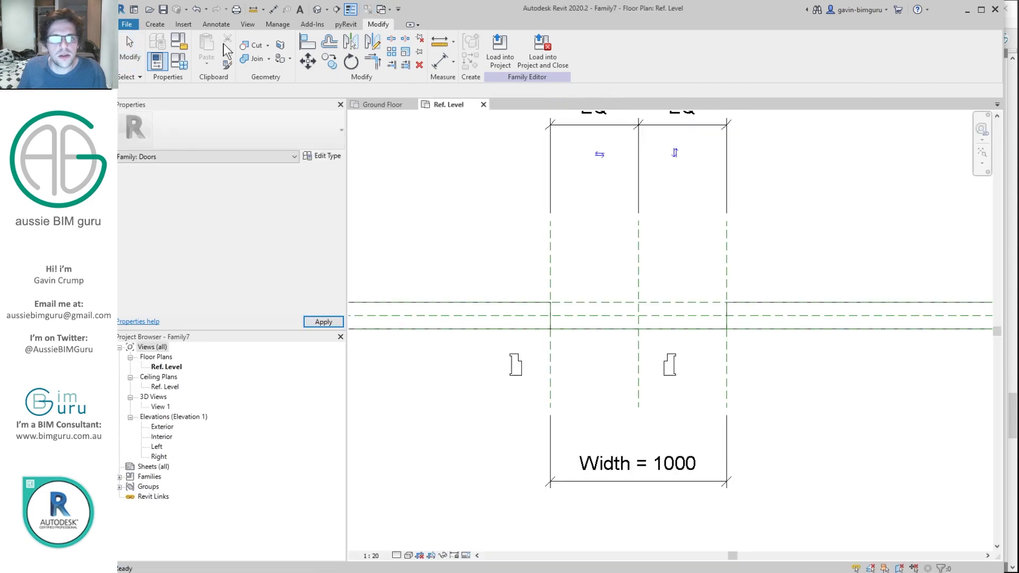
Reload the nested BG_DORc_DoorFrame-DoubleRebate family from file, overwriting the existing version and its parameter values.
left_click(183, 24)
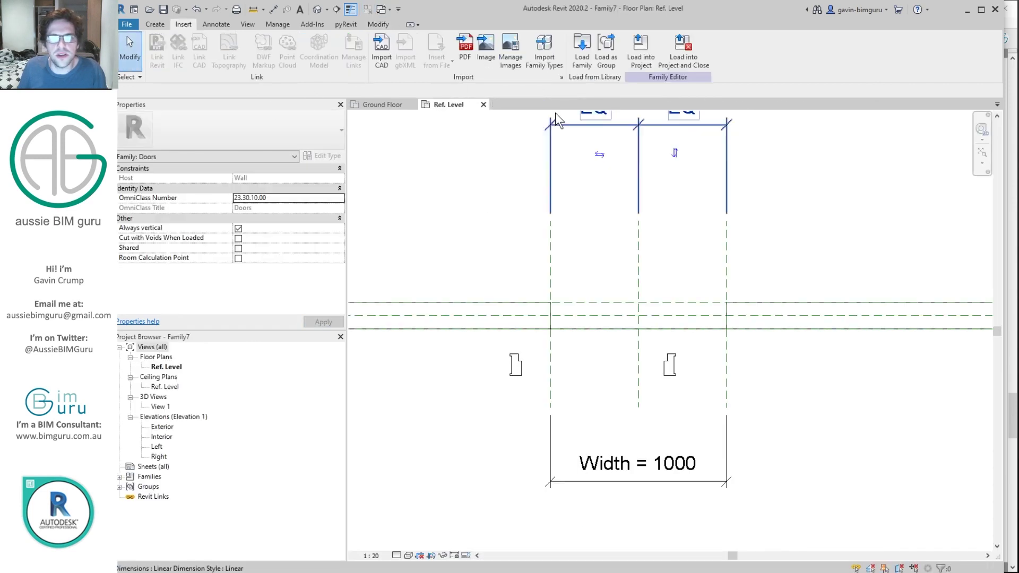
double_click(159, 477)
double_click(147, 498)
left_click(204, 506)
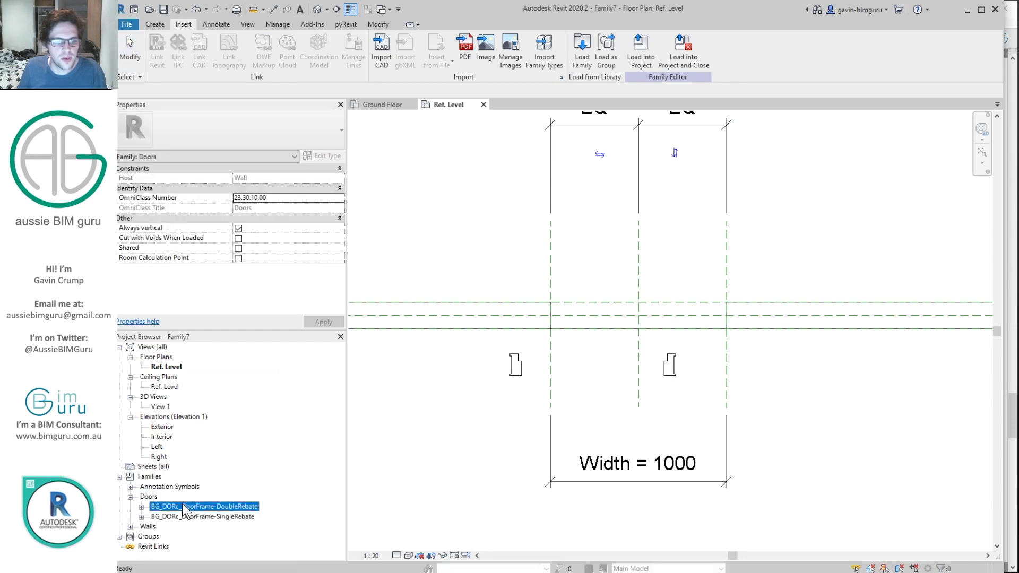
right_click(204, 507)
left_click(213, 443)
left_click(538, 447)
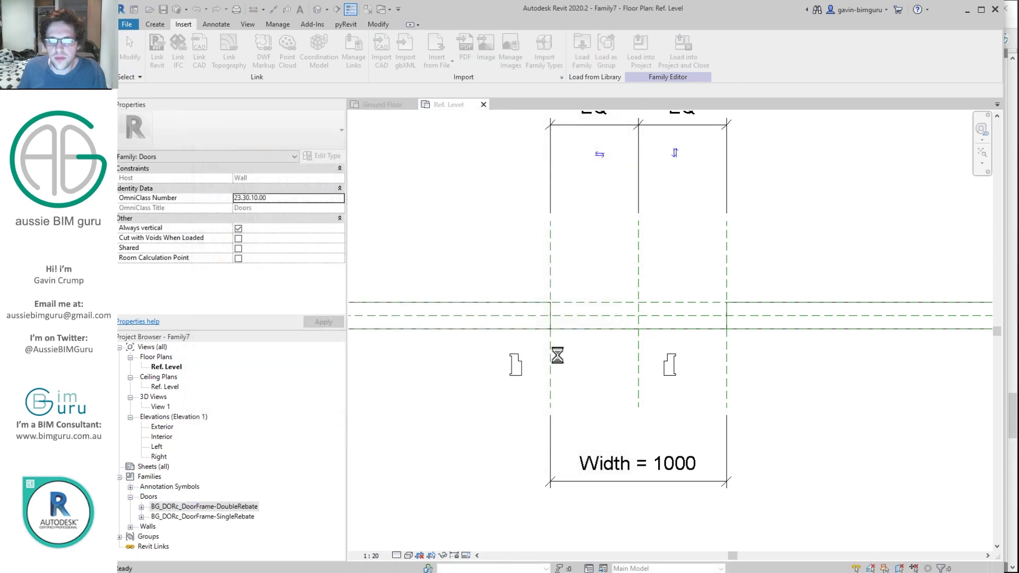
left_click(383, 289)
Reload the nested BG_DORc_DoorFrame-SingleRebate family, overwriting the existing version and its parameter values.
right_click(228, 517)
left_click(226, 455)
left_click(541, 455)
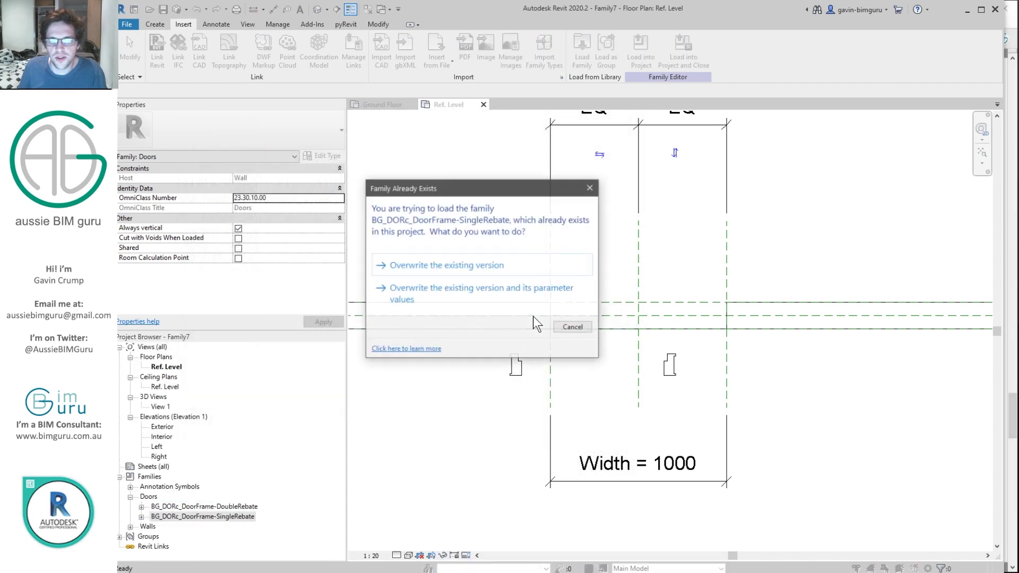
left_click(521, 296)
Associate the nested single rebate frame's Finish with a new shared type parameter, BG_MATd_Frame1, from the MATd - Materials (Doors) group.
left_click(670, 366)
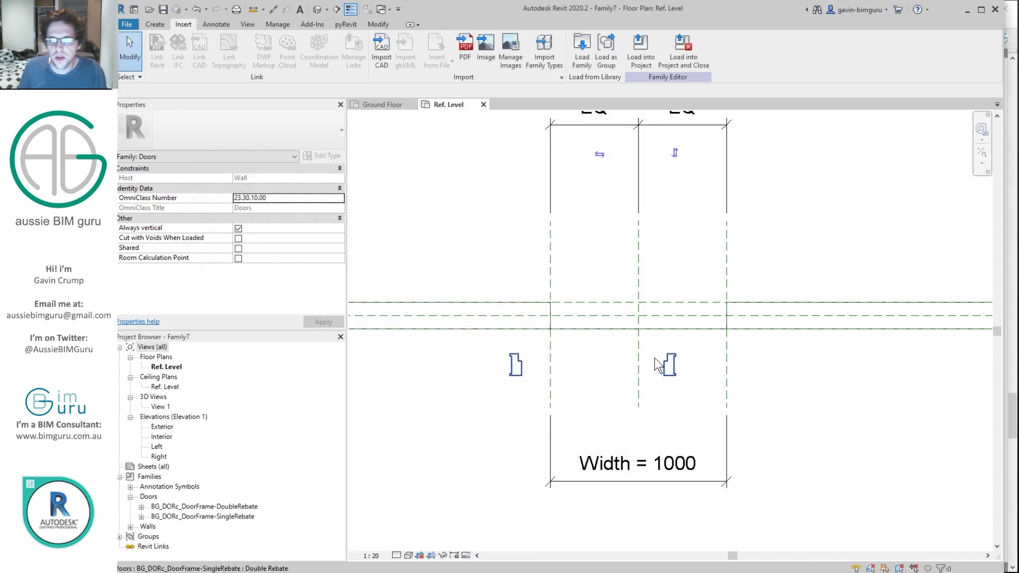
left_click(228, 130)
left_click(227, 123)
left_click(332, 268)
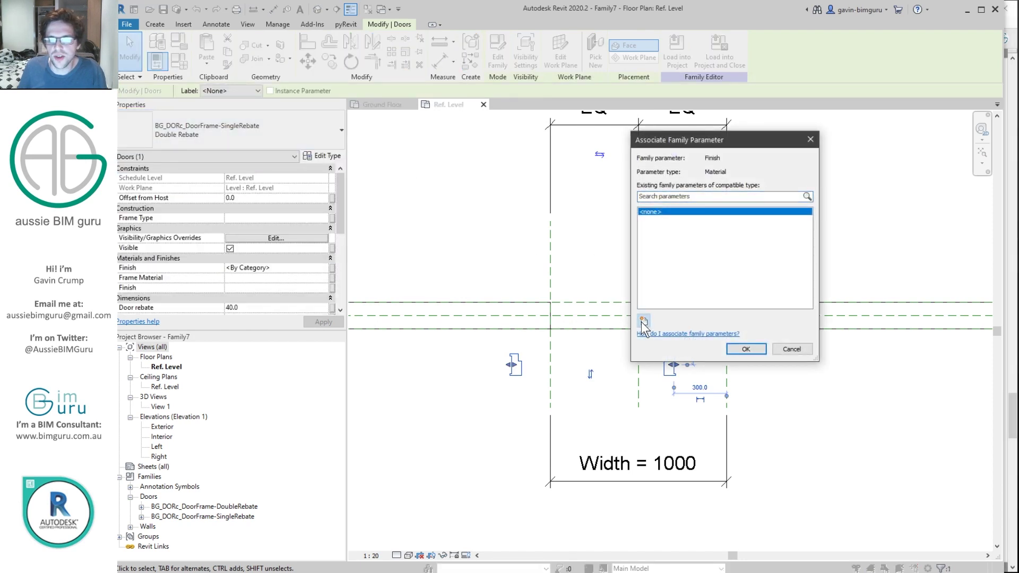
left_click(643, 320)
left_click(698, 171)
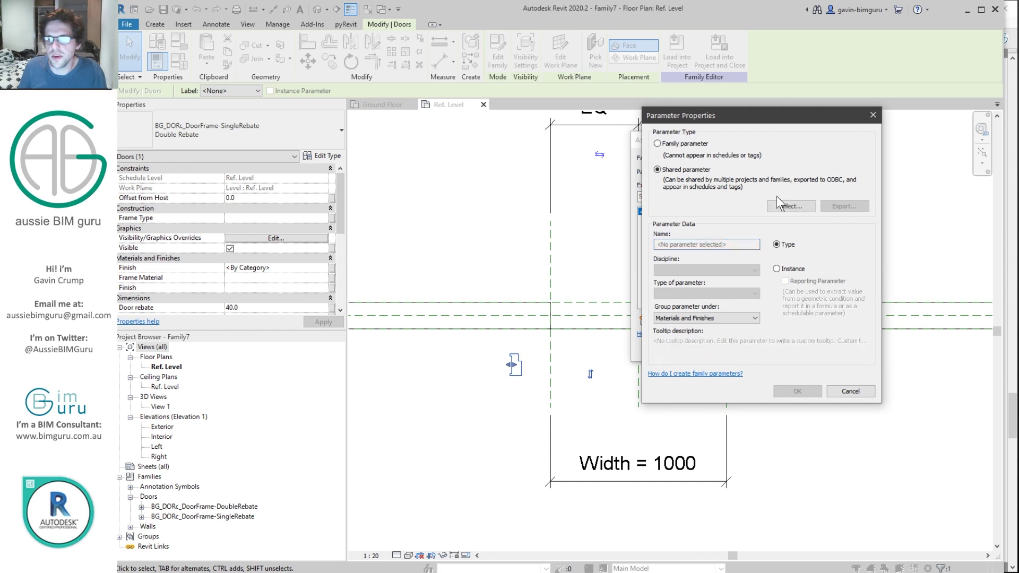
left_click(791, 206)
left_click(488, 181)
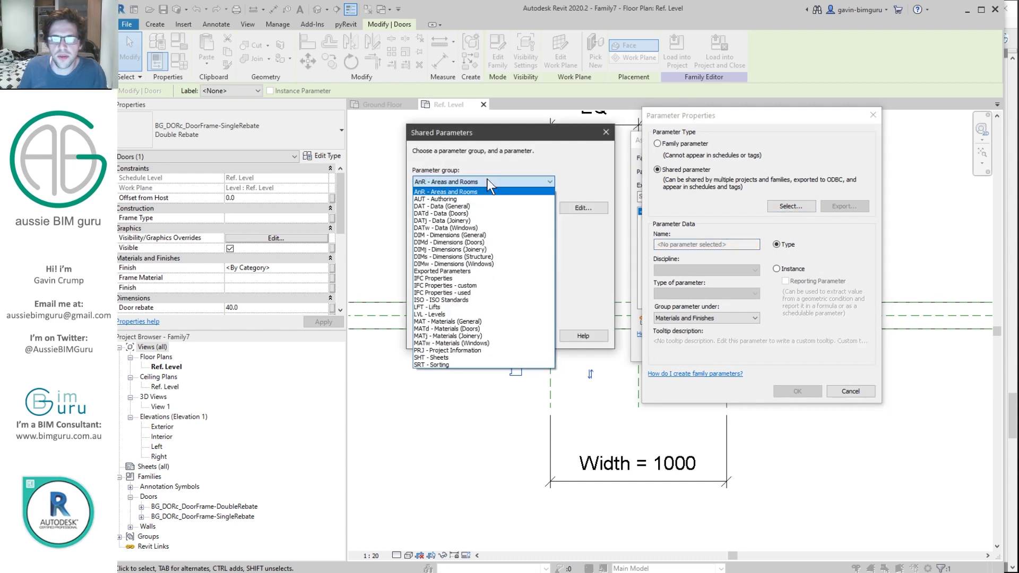
left_click(489, 328)
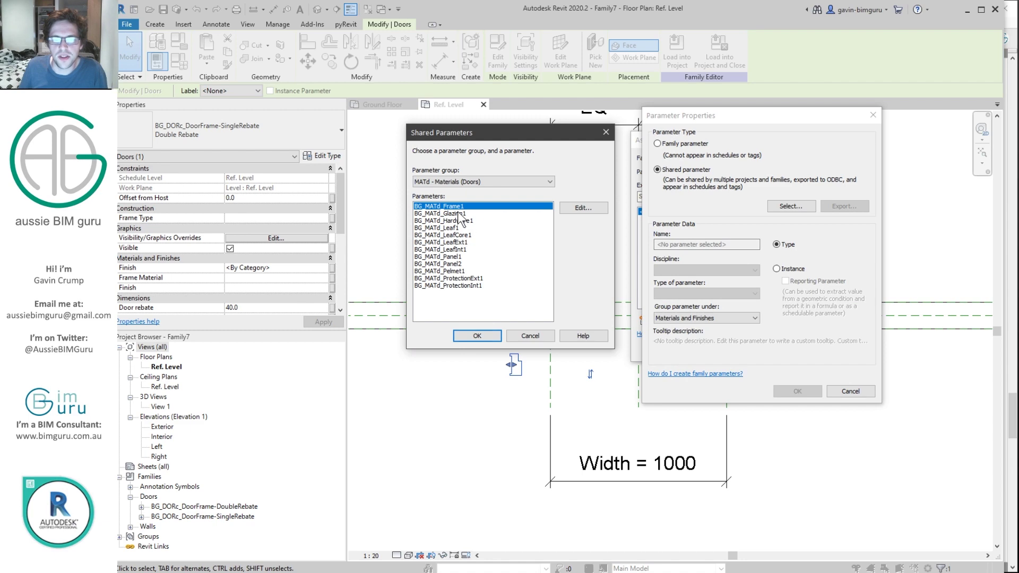
left_click(478, 336)
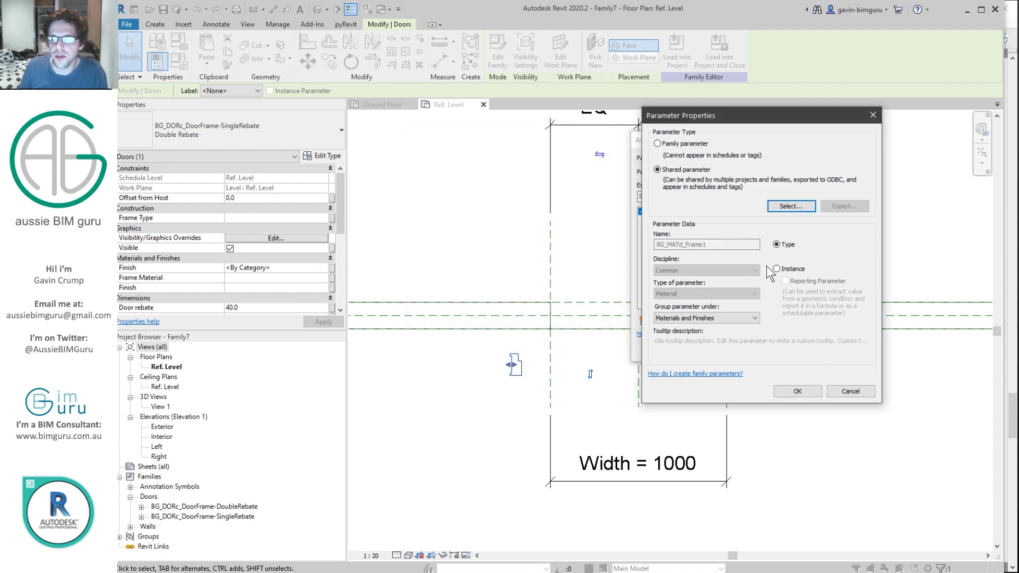
left_click(793, 393)
left_click(764, 349)
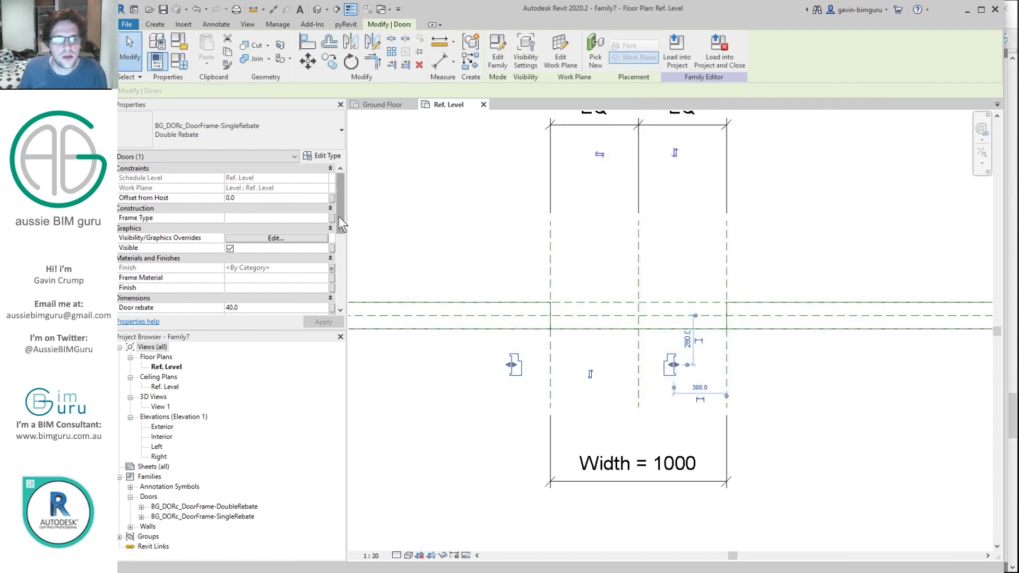
Associate the nested frame's Width and Height dimensions with the door family's Width and Height parameters.
scroll(334, 248, "down", 3)
scroll(334, 250, "down", 3)
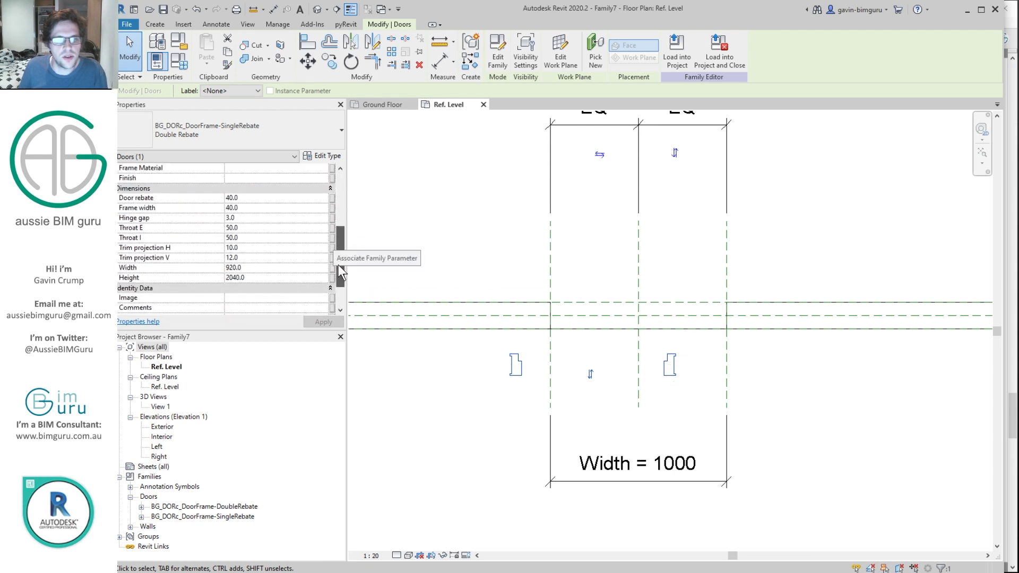
left_click(333, 268)
left_click(661, 268)
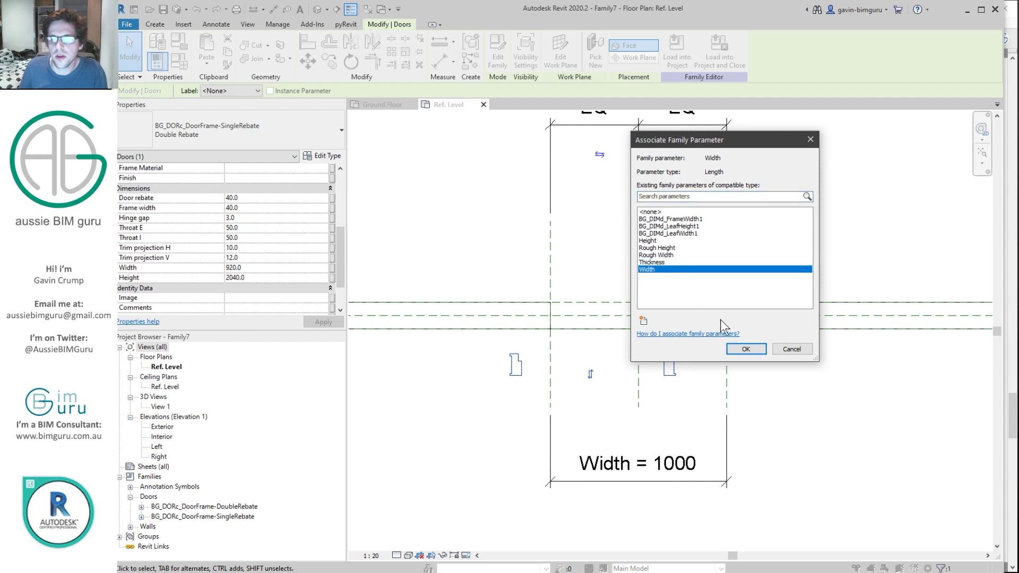
left_click(746, 348)
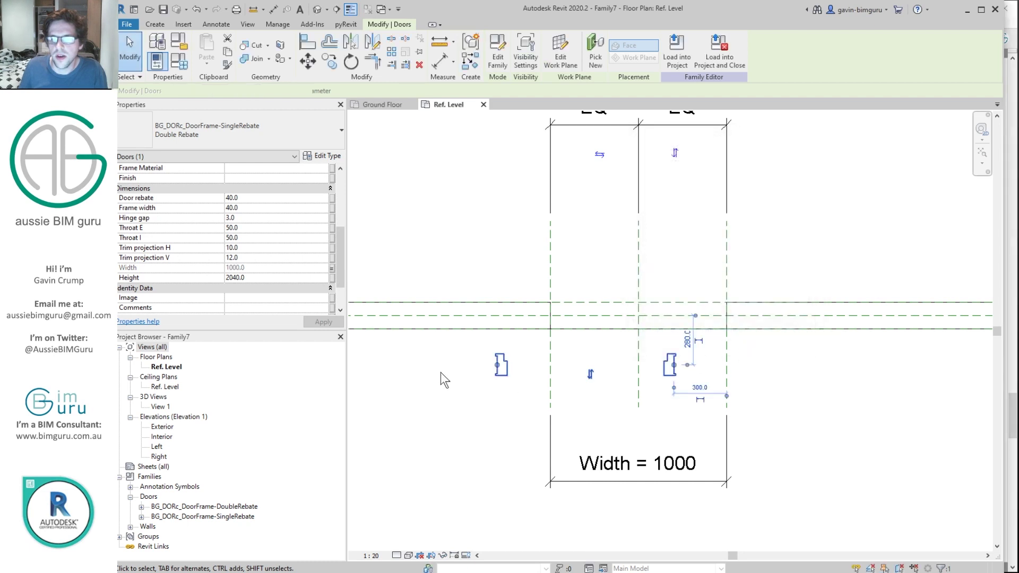
left_click(332, 277)
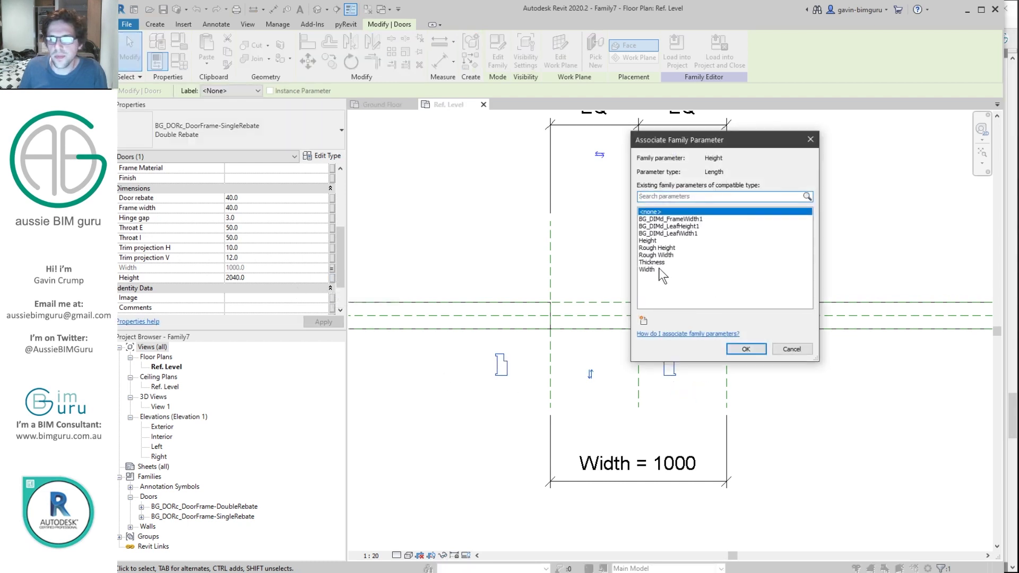
left_click(660, 241)
left_click(746, 349)
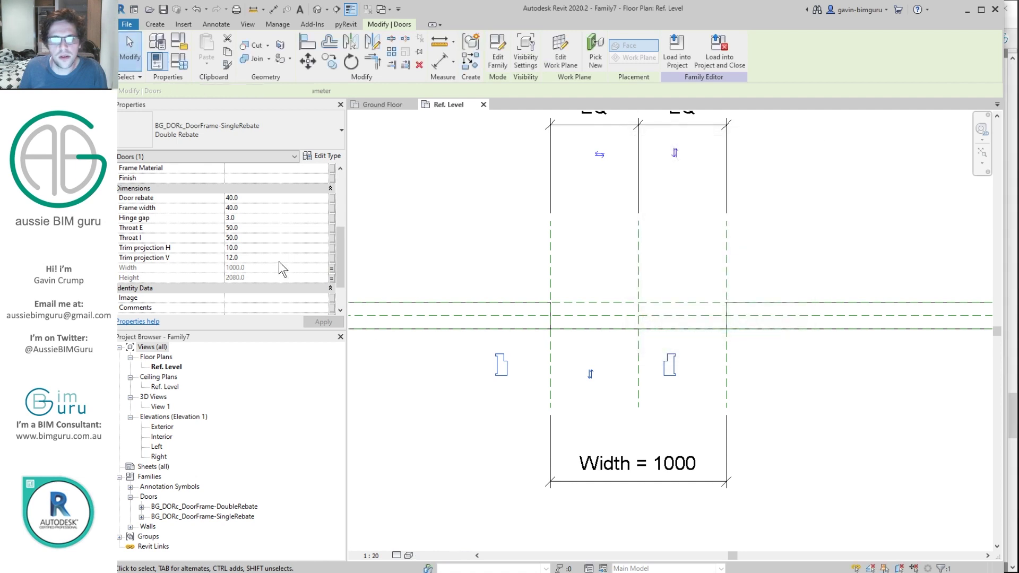
Associate the nested frame's Frame width with the BG_DIMd_FrameWidth1 parameter.
left_click(332, 208)
left_click(684, 219)
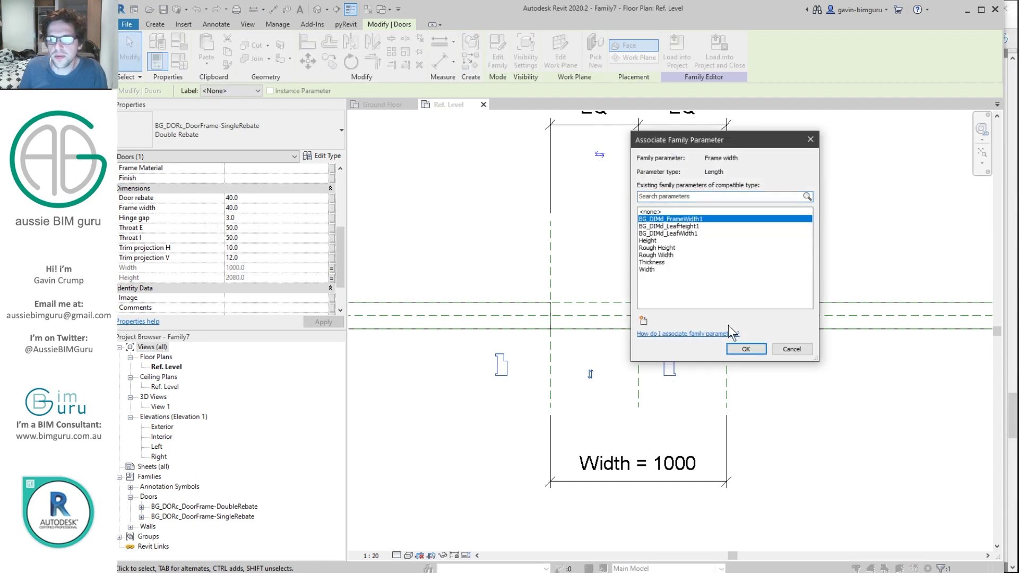
left_click(746, 349)
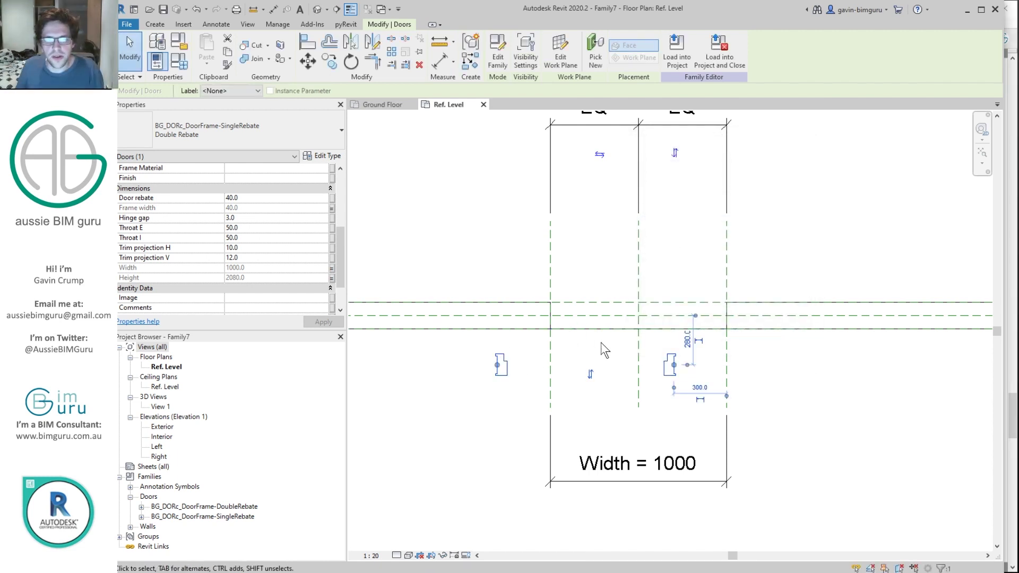
Swap the nested frame to the BG_DORc_DoorFrame-DoubleRebate type and back to the single rebate type twice to compare their profiles.
scroll(610, 345, "up", 1)
left_click(292, 132)
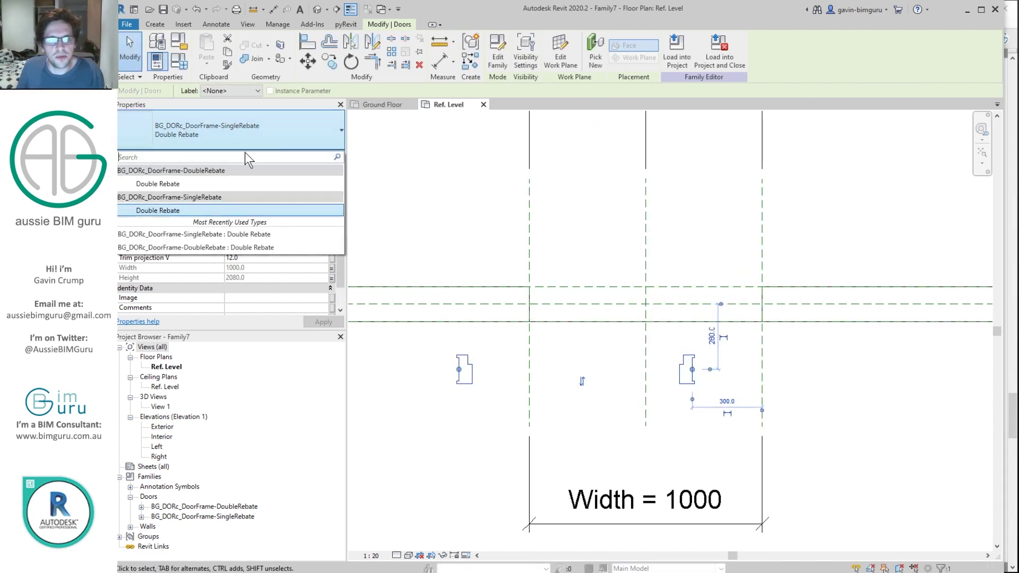
left_click(181, 185)
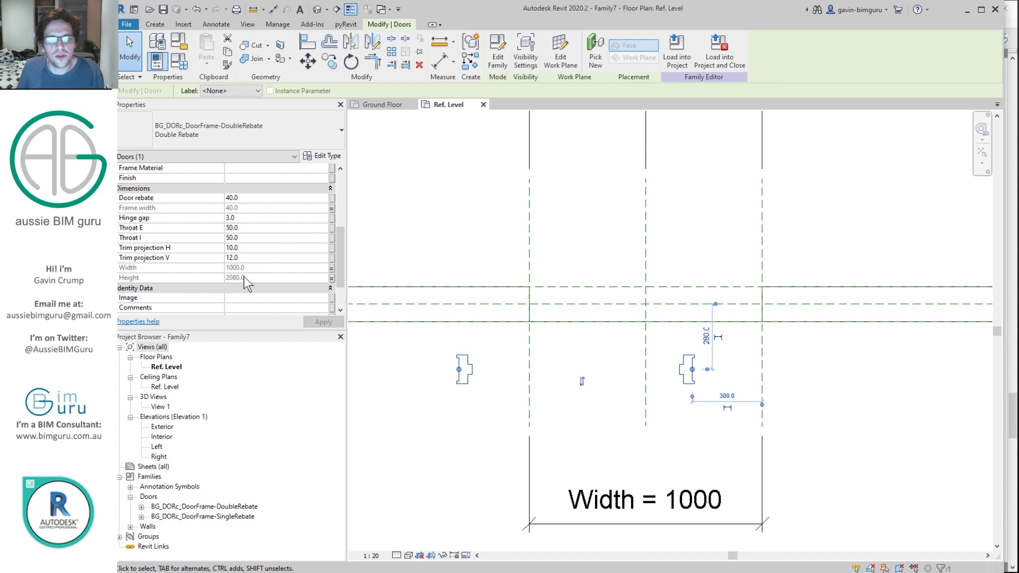
left_click(259, 138)
left_click(158, 211)
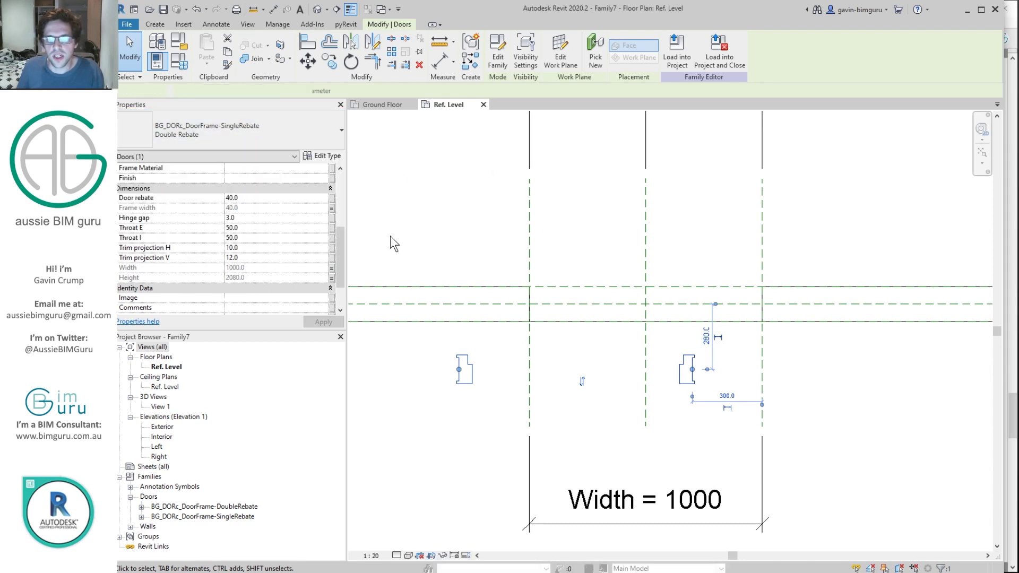
scroll(456, 366, "up", 5)
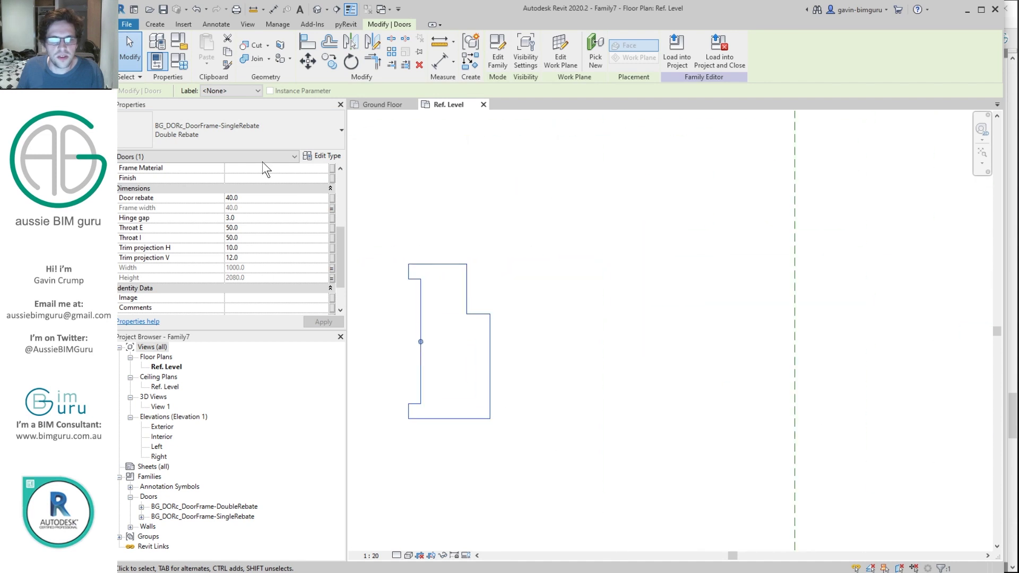
left_click(231, 128)
left_click(199, 185)
left_click(254, 139)
left_click(184, 208)
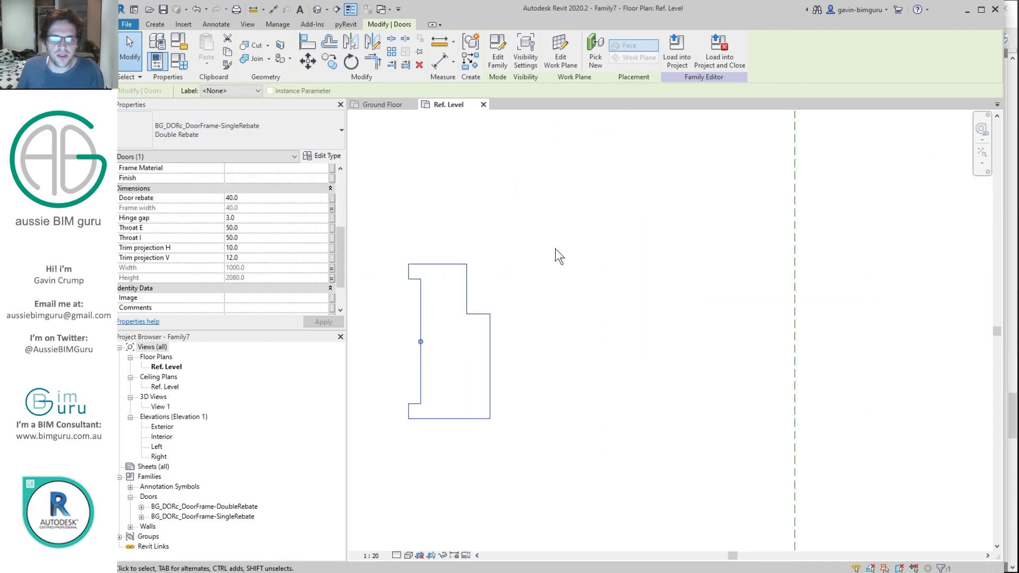
scroll(534, 218, "down", 5)
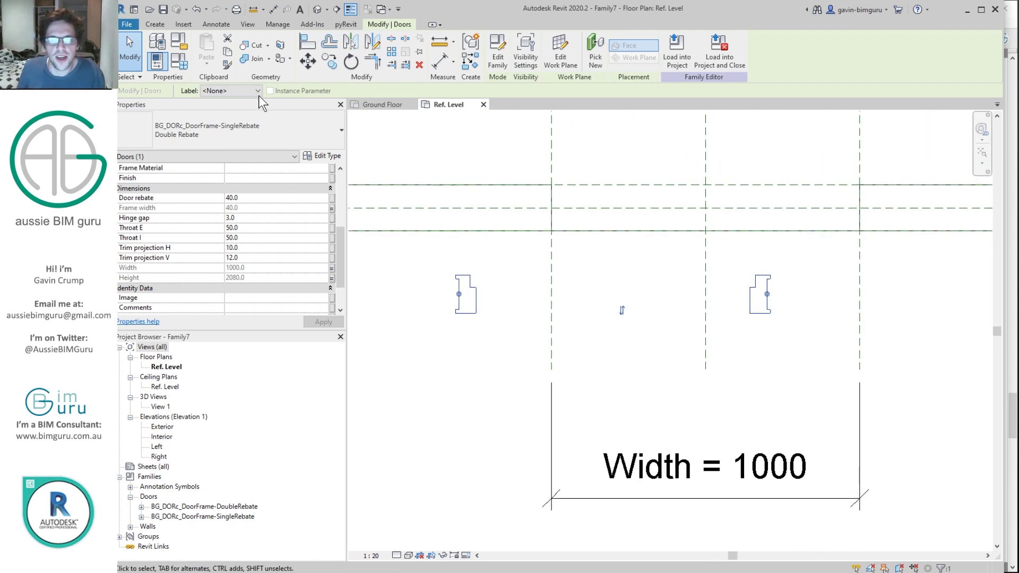
Label the nested frame with a new family parameter named Frame type, set as an instance parameter grouped under Graphics.
left_click(231, 88)
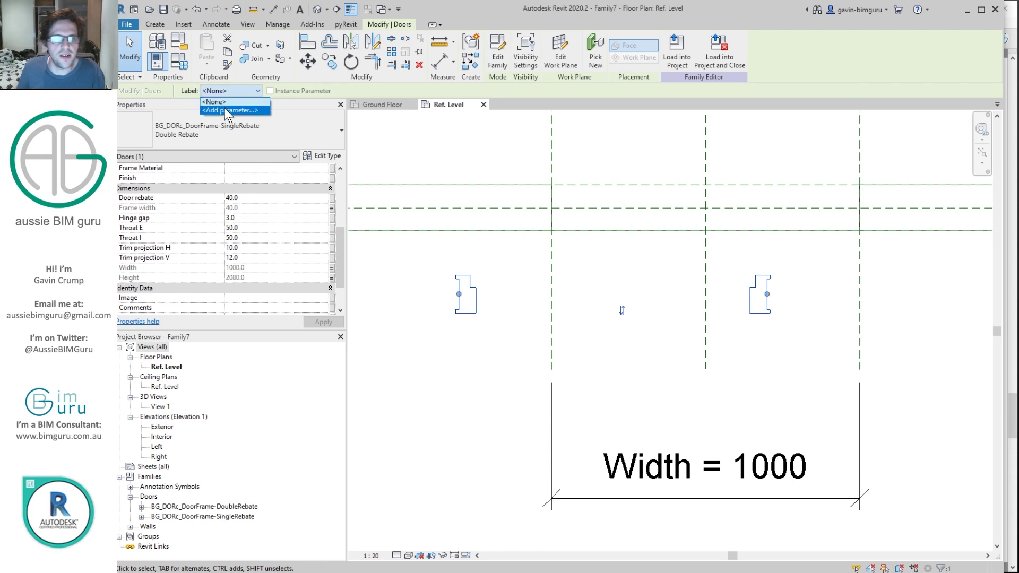
left_click(228, 110)
type("Frame type")
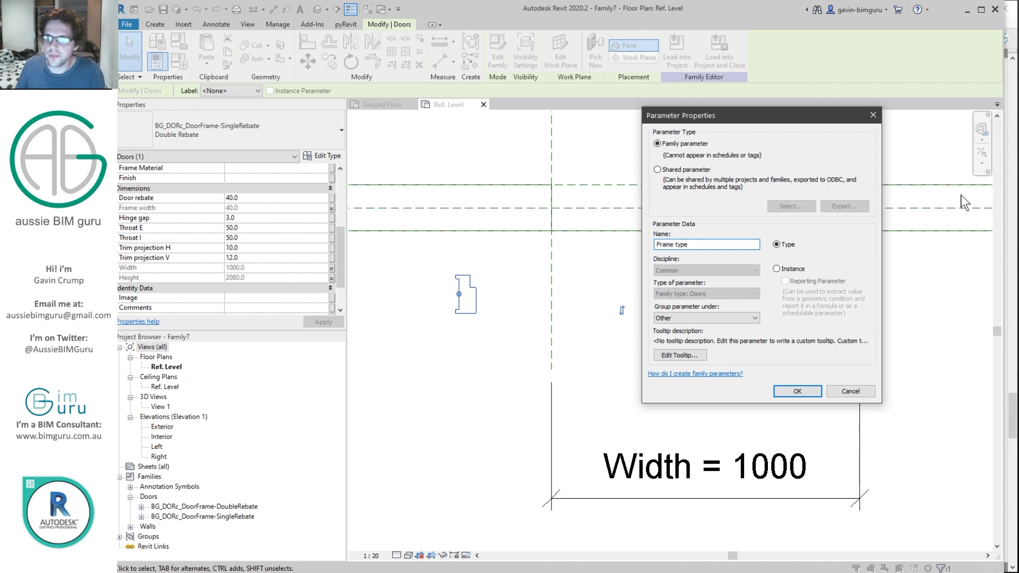
left_click(789, 272)
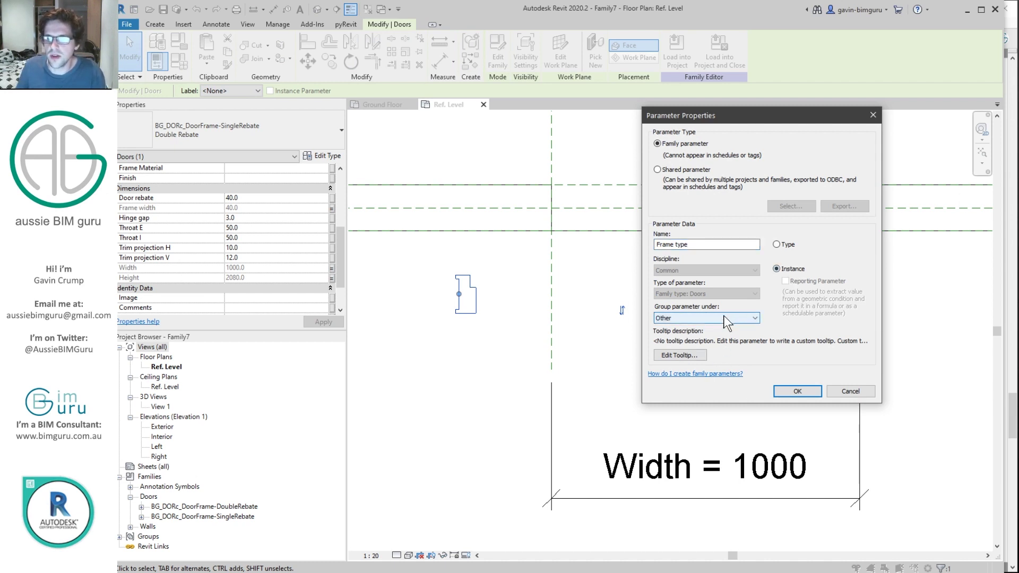
left_click(724, 317)
left_click(717, 342)
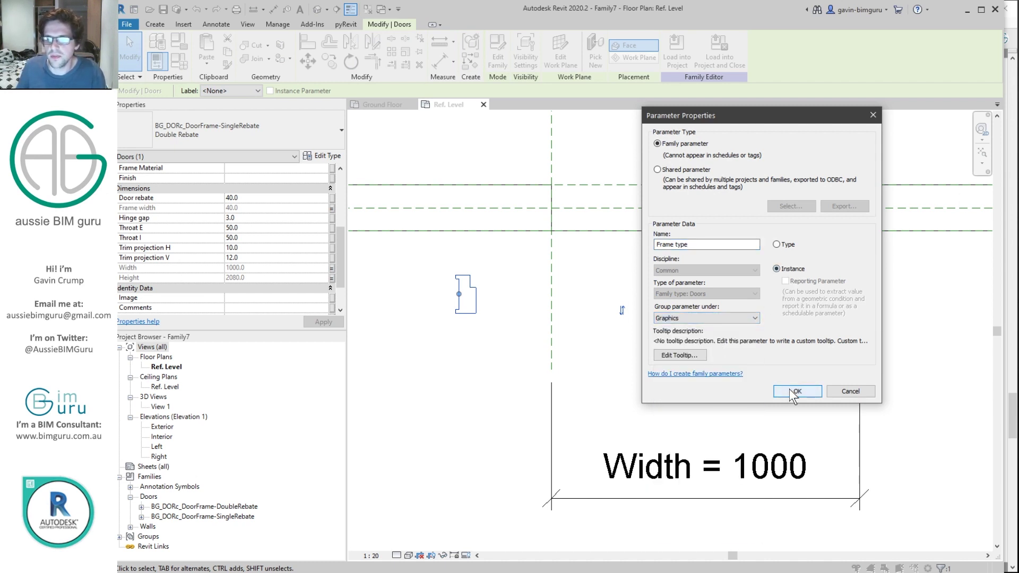
left_click(789, 391)
left_click(582, 267)
scroll(578, 301, "down", 2)
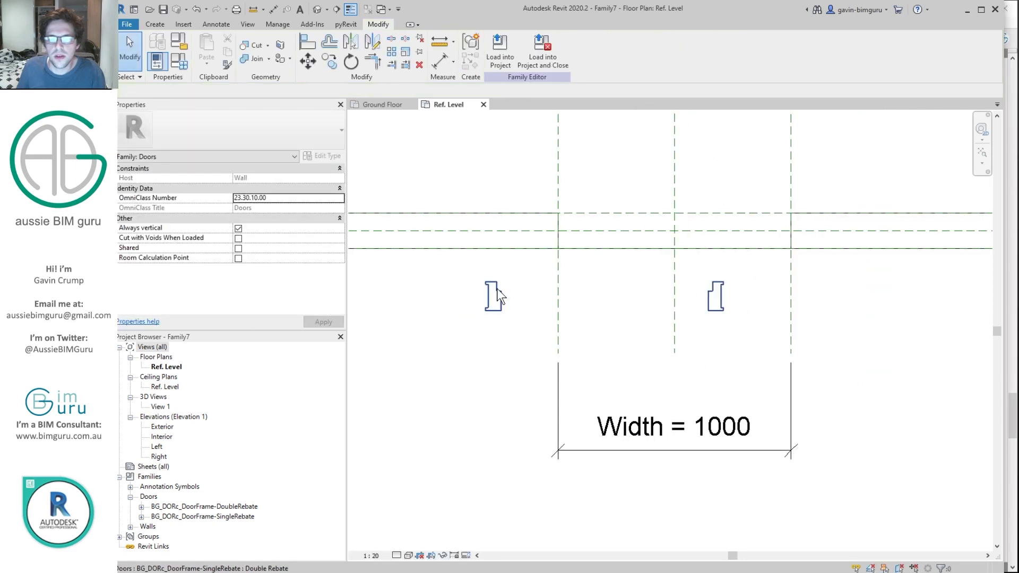
Set the door family's Frame type parameter to the BG_DORc_DoorFrame-DoubleRebate type in the family's parameter settings.
left_click(497, 289)
scroll(469, 311, "up", 3)
scroll(470, 310, "up", 3)
middle_click_drag(459, 251, 495, 258)
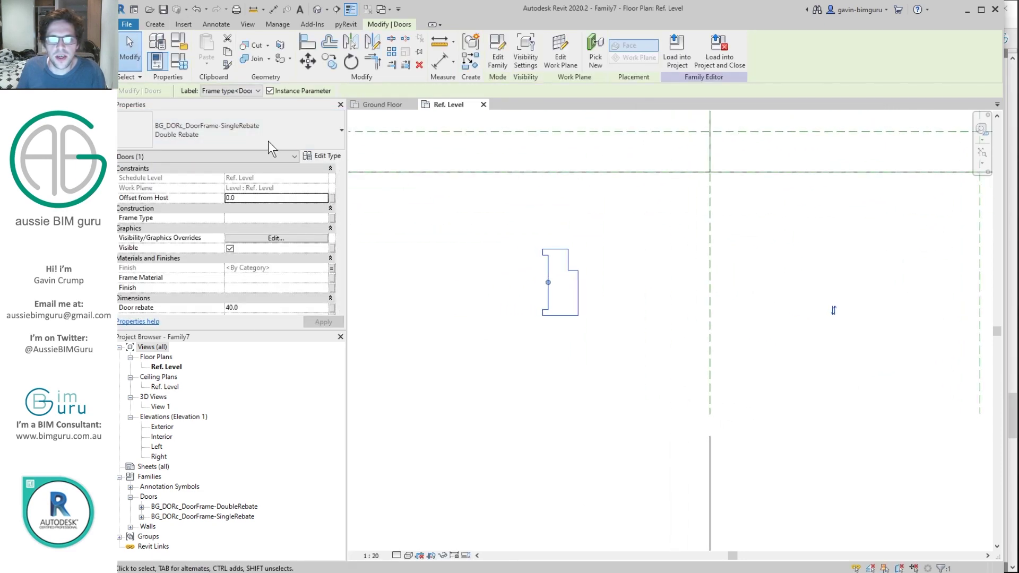
left_click(179, 62)
left_click_drag(635, 74, 366, 72)
left_click_drag(614, 180, 428, 183)
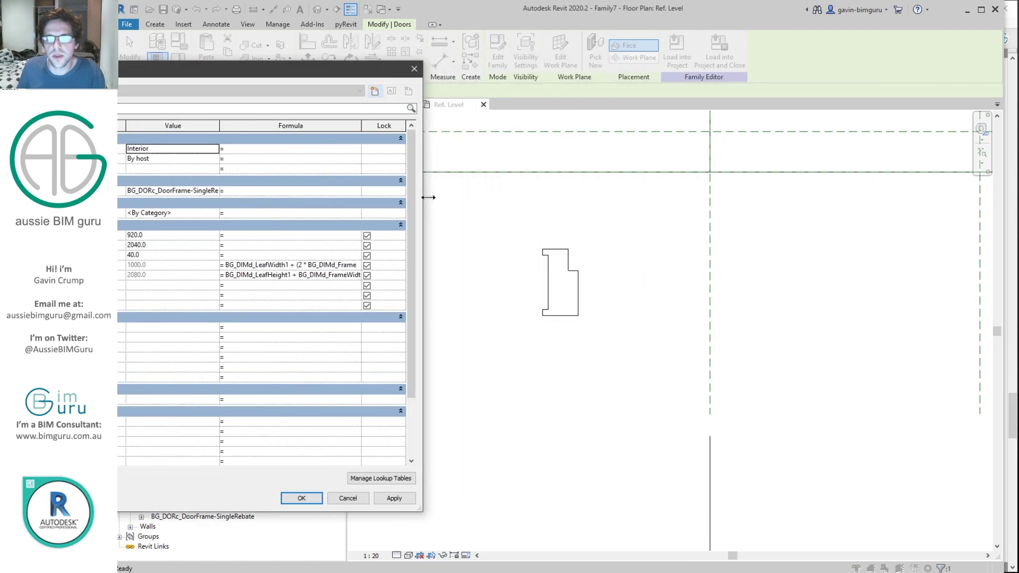
left_click(217, 190)
left_click(205, 202)
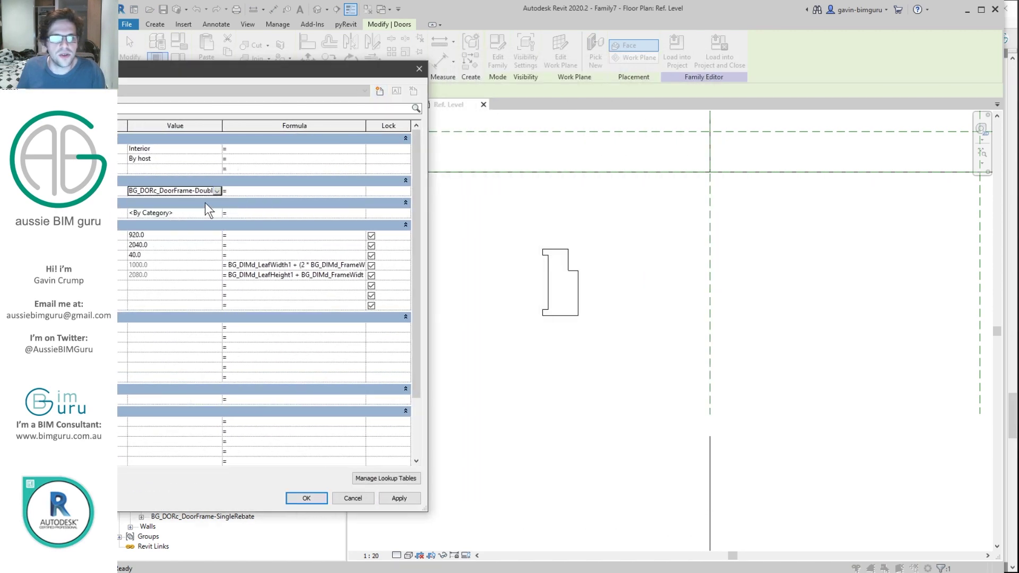
left_click(316, 496)
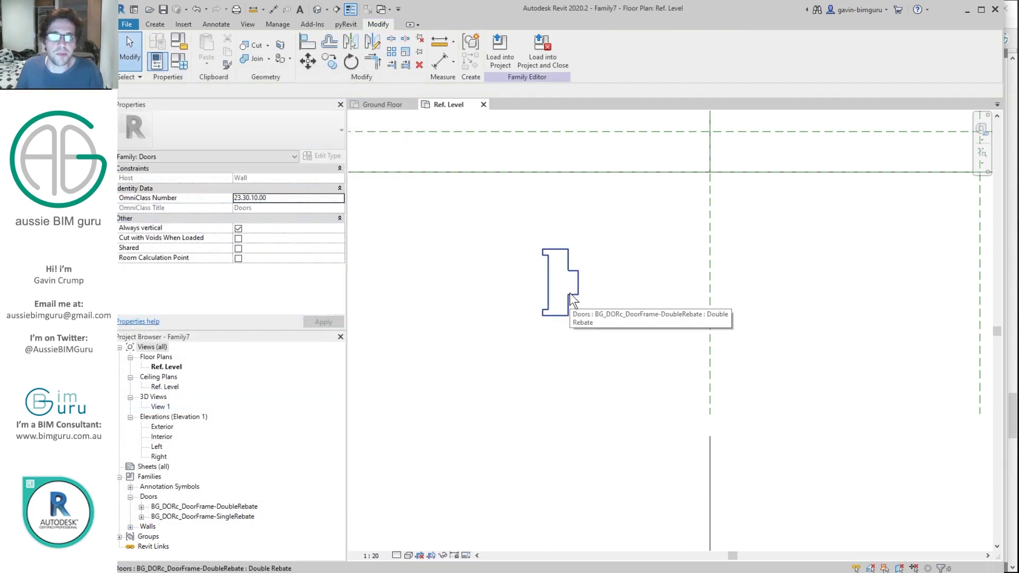
Align the right outer edge of the nested frame to the right reference plane of the door opening and lock it.
scroll(569, 293, "down", 4)
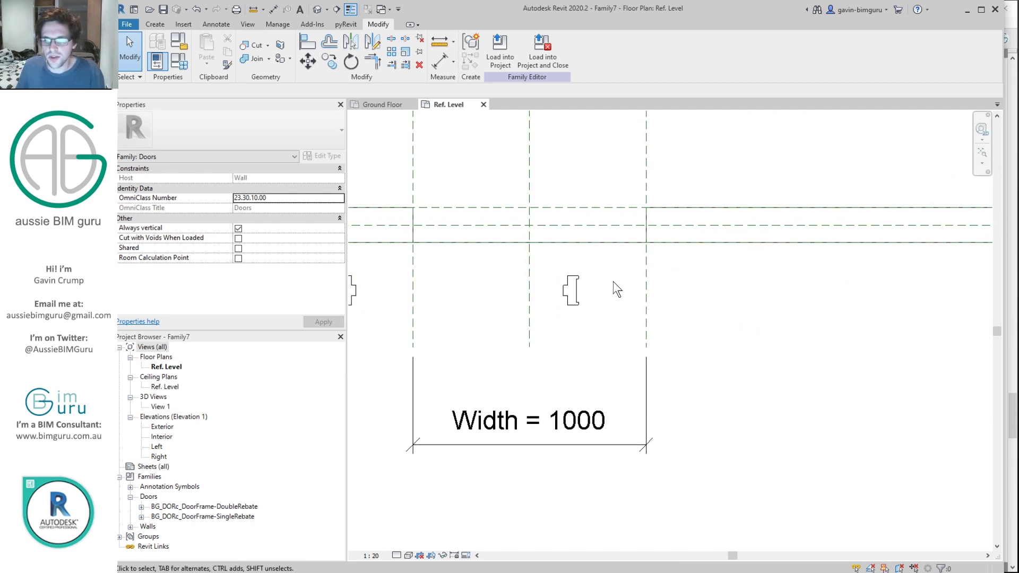
key("a")
key("l")
left_click(646, 270)
left_click(577, 288)
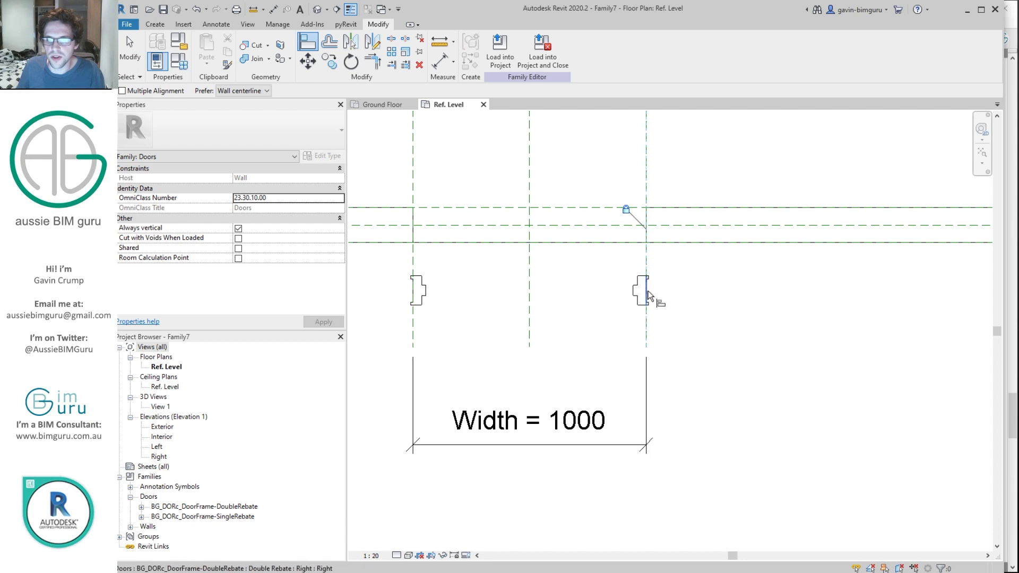
Align the nested frame's centre to the host wall's centreline and lock the alignment.
left_click(590, 226)
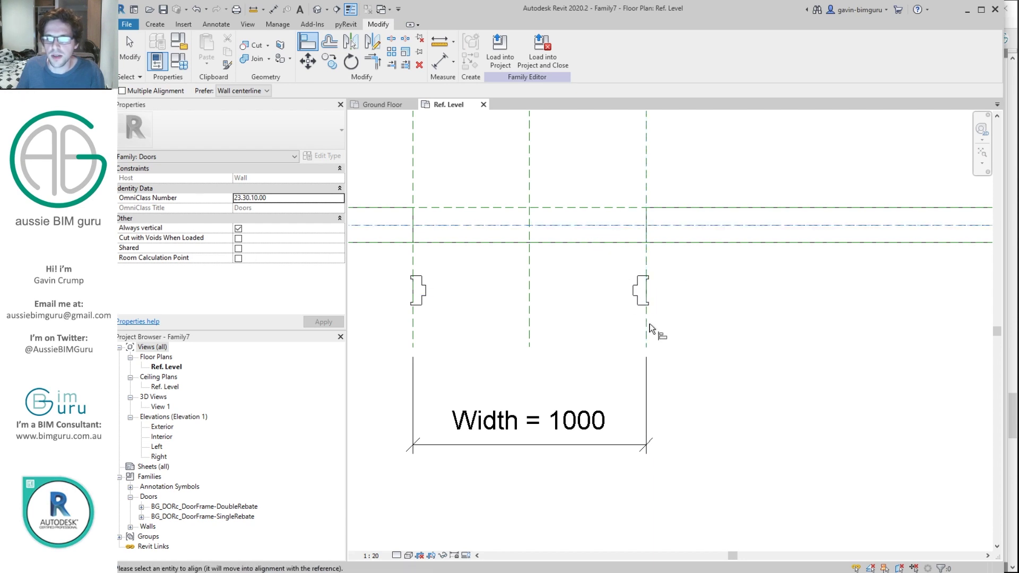
left_click(638, 291)
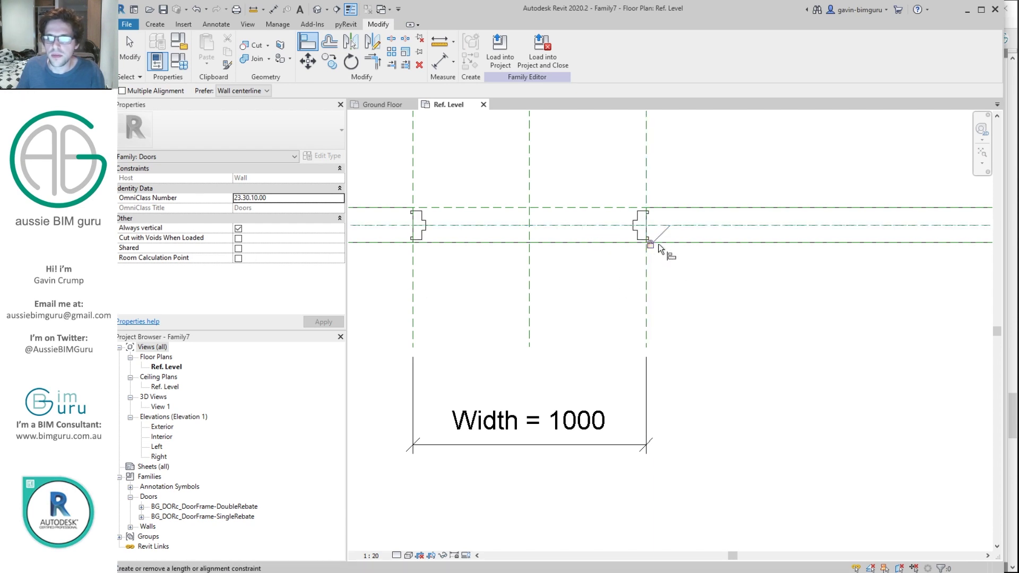
scroll(659, 244, "up", 5)
key("Escape")
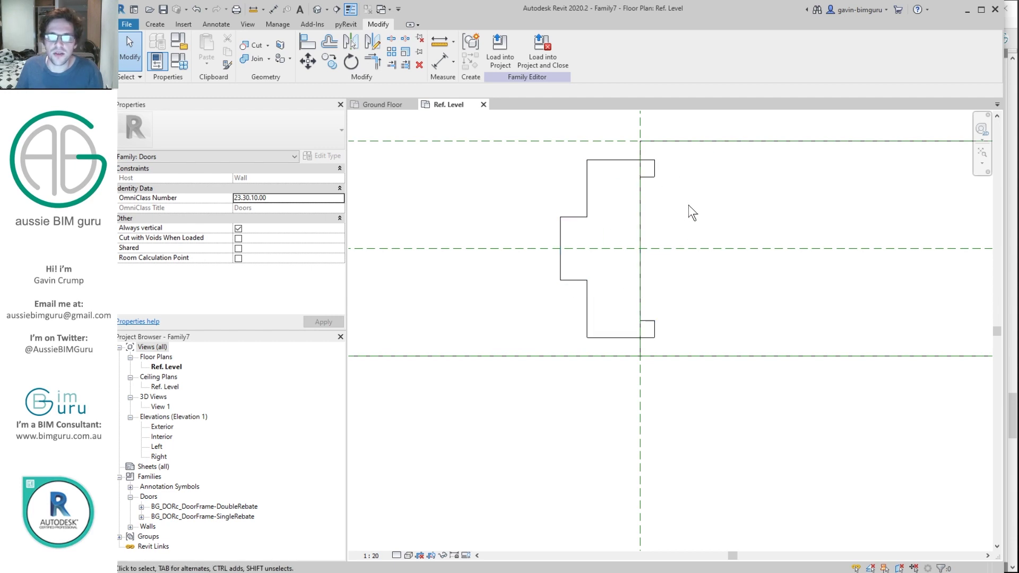
Dimension the host wall's thickness between its exterior and interior faces, placing the dimension beyond the wall's left end.
scroll(760, 259, "down", 3)
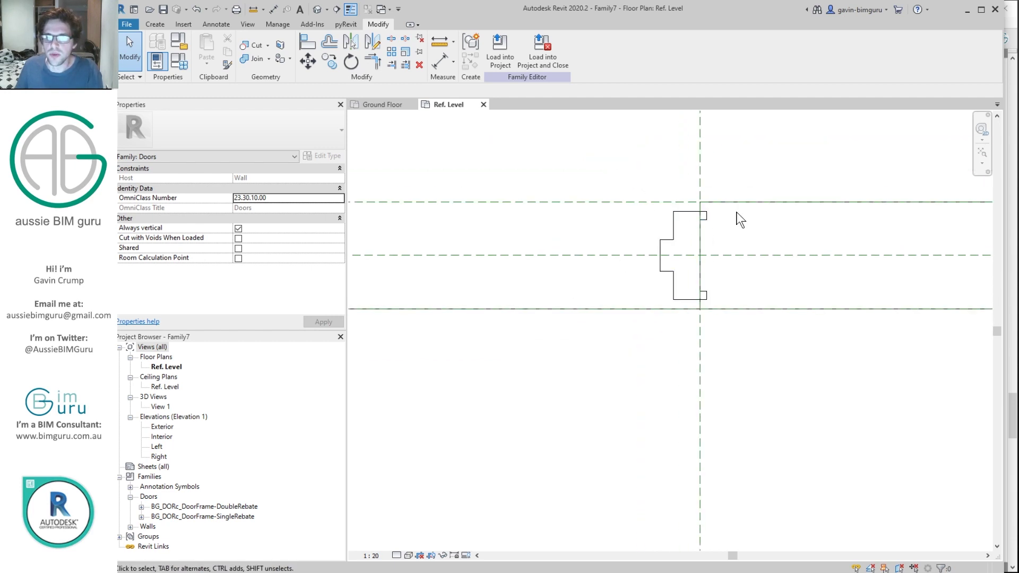
key("d")
key("i")
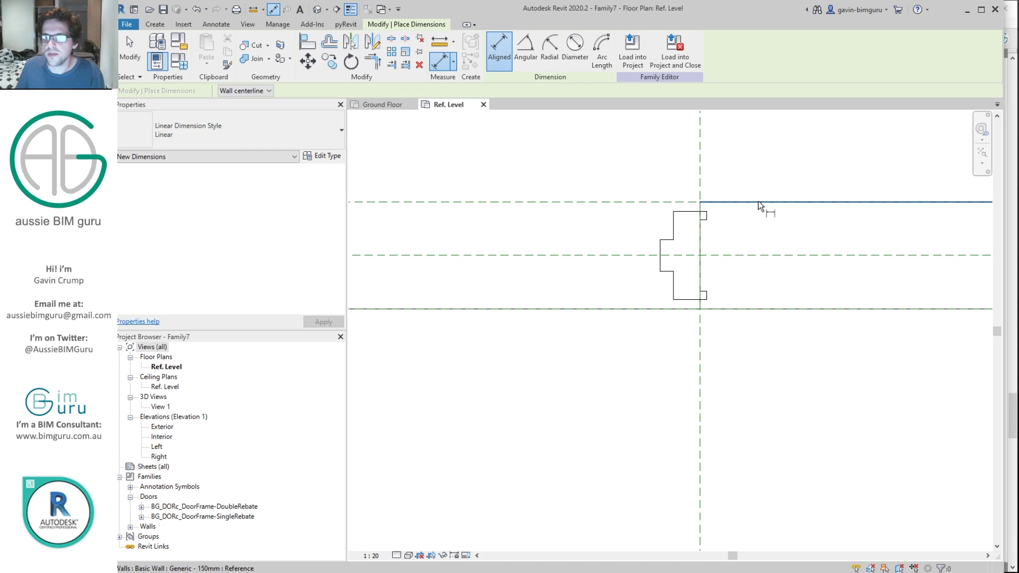
left_click(760, 203)
left_click(753, 308)
scroll(781, 297, "down", 4)
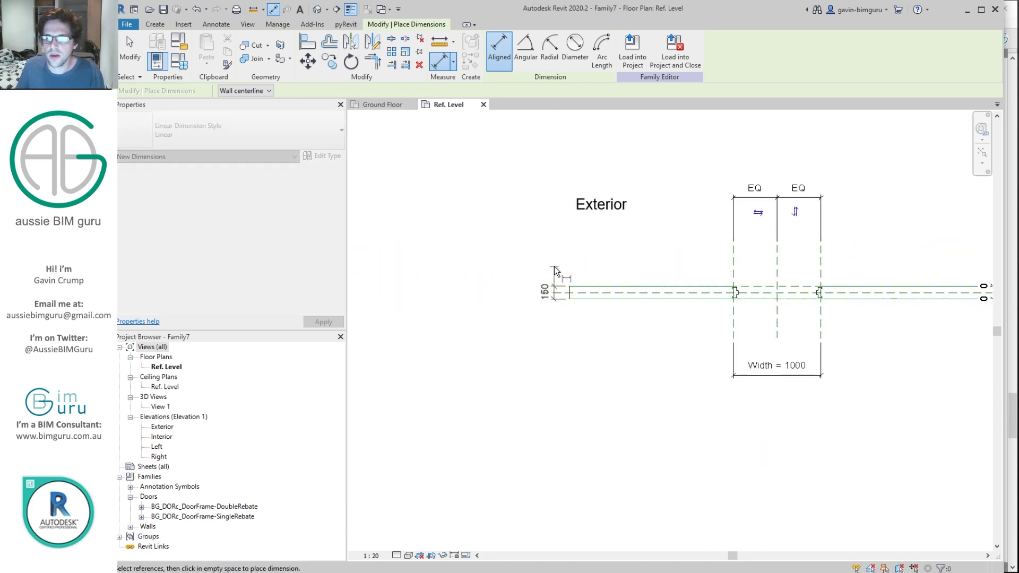
left_click(555, 267)
scroll(554, 279, "up", 4)
key("Escape")
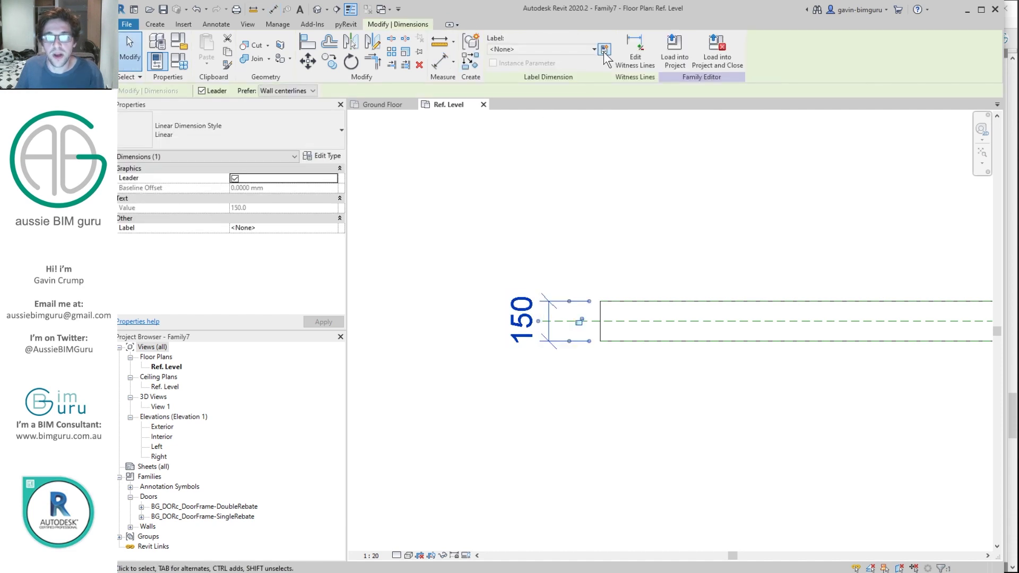
Label the wall thickness dimension with the shared parameter BG_DIM_HostThickness1 from DIM - Dimensions (General), set as an instance reporting parameter.
left_click(604, 50)
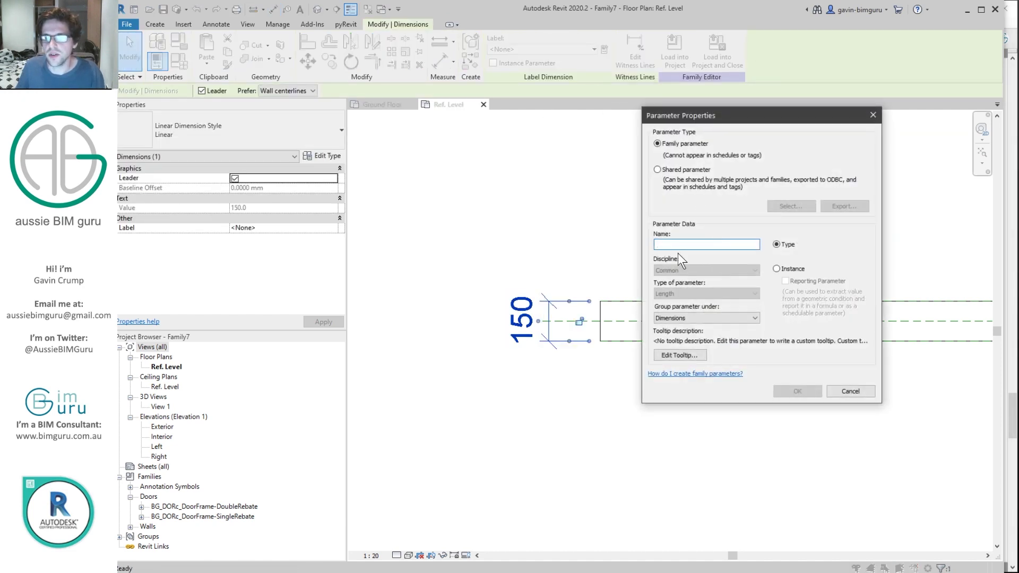
left_click(658, 170)
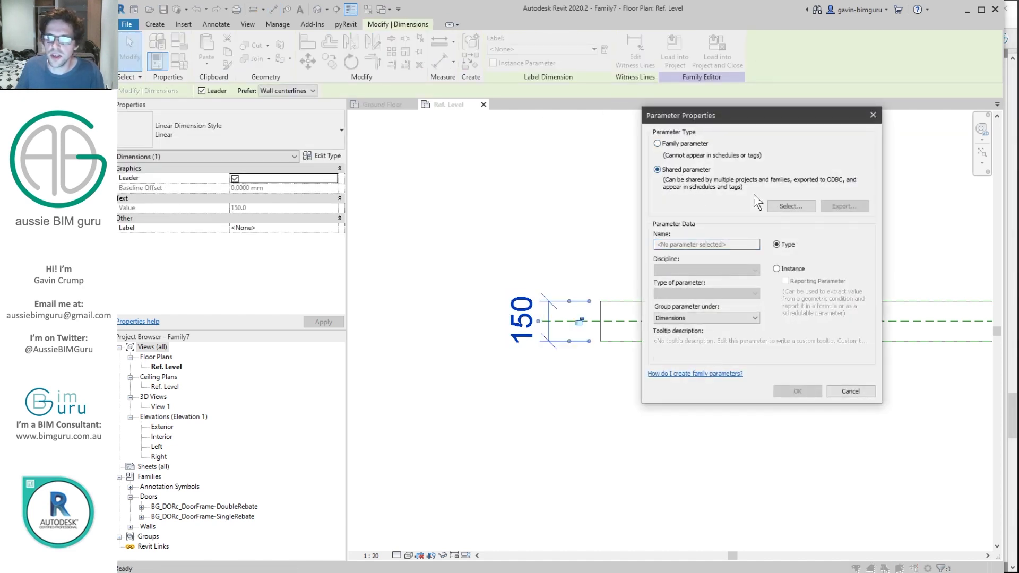
left_click(782, 205)
left_click(482, 184)
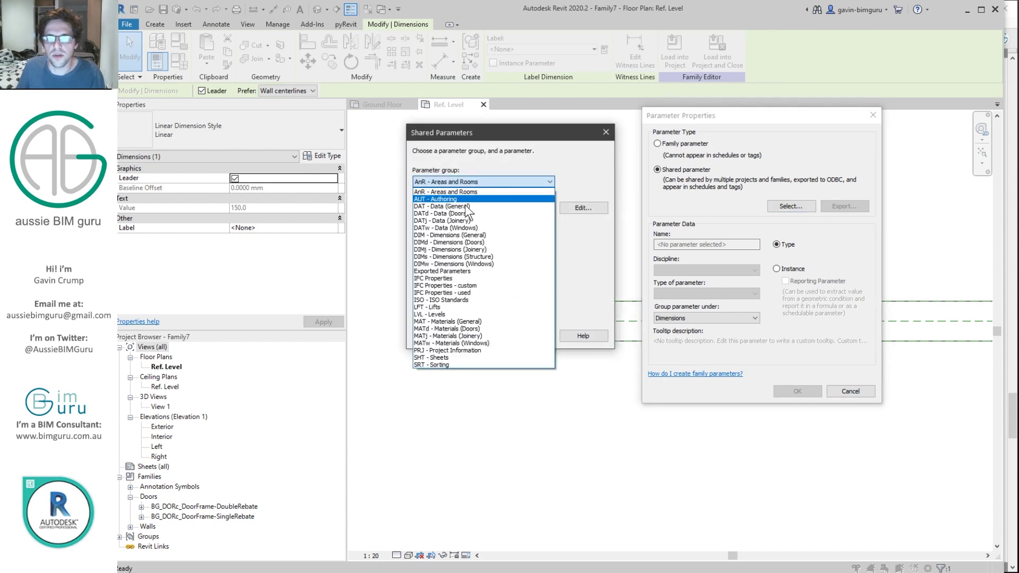
left_click(467, 235)
left_click_drag(547, 220, 548, 245)
left_click(463, 286)
left_click(480, 293)
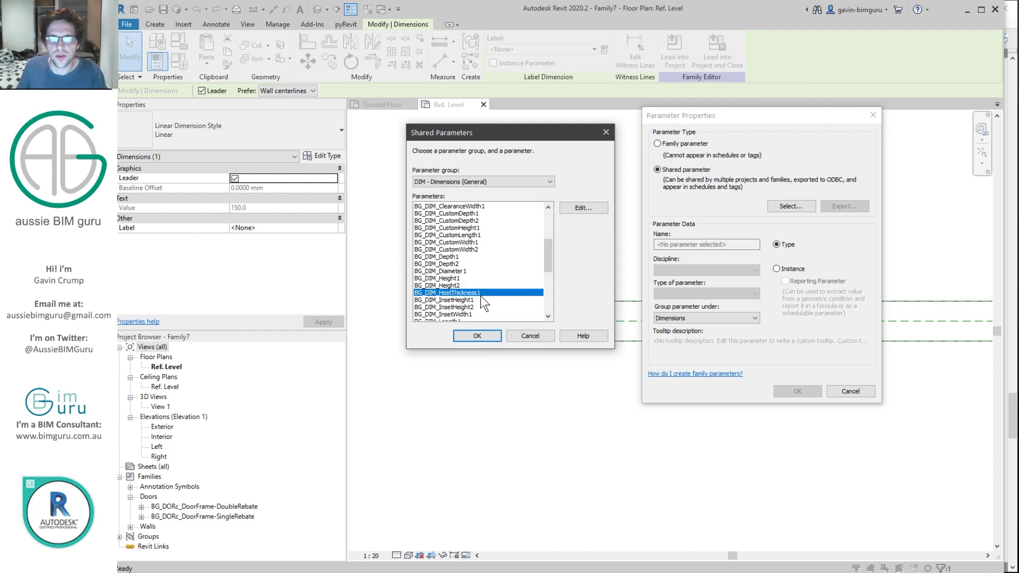
left_click(477, 336)
left_click(780, 270)
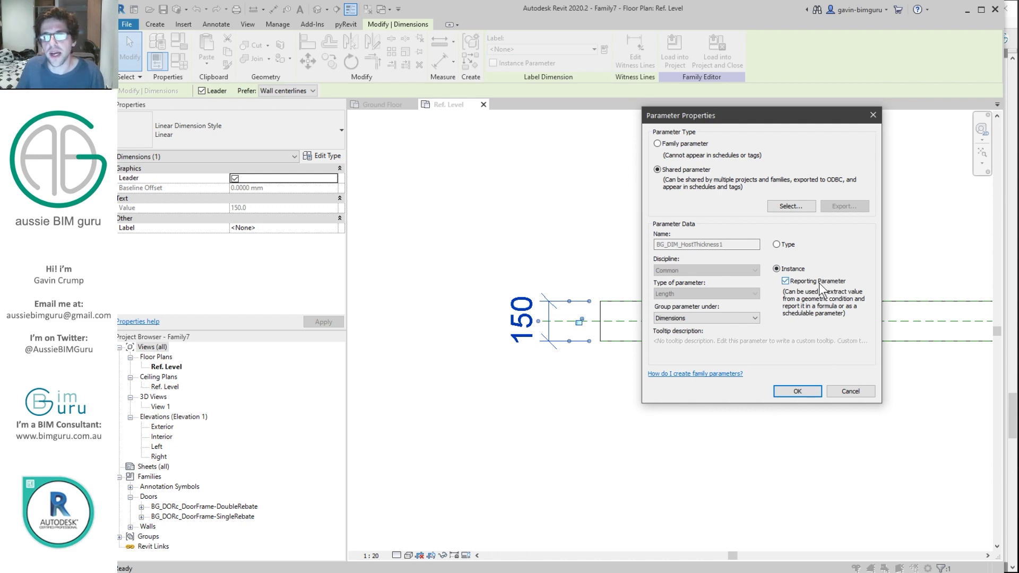
left_click(797, 392)
left_click(645, 246)
Associate the nested frame's Throat E dimension with a new family instance parameter named Throat E, grouped under Dimensions.
scroll(660, 294, "down", 2)
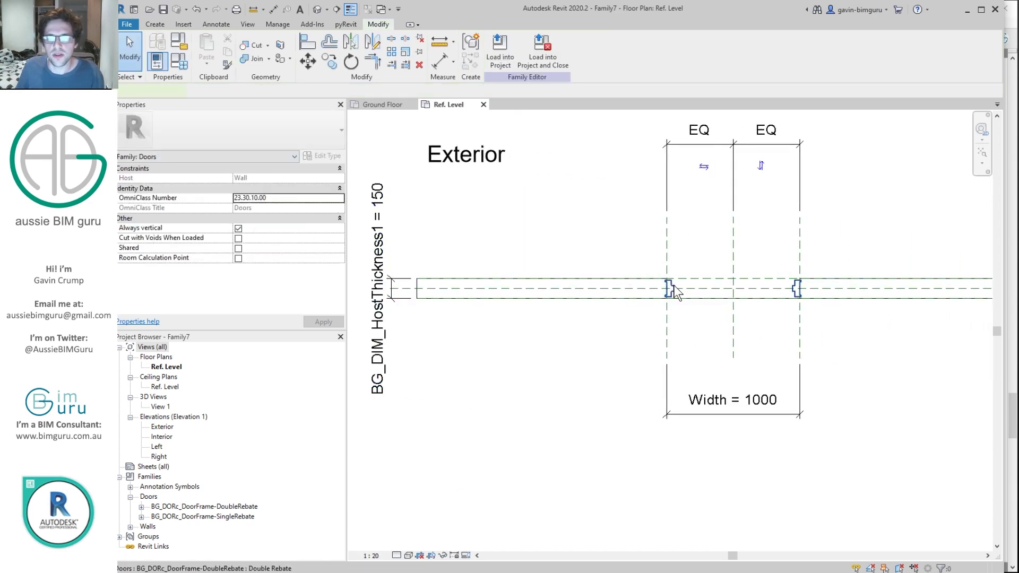
left_click(674, 285)
left_click_drag(343, 200, 337, 240)
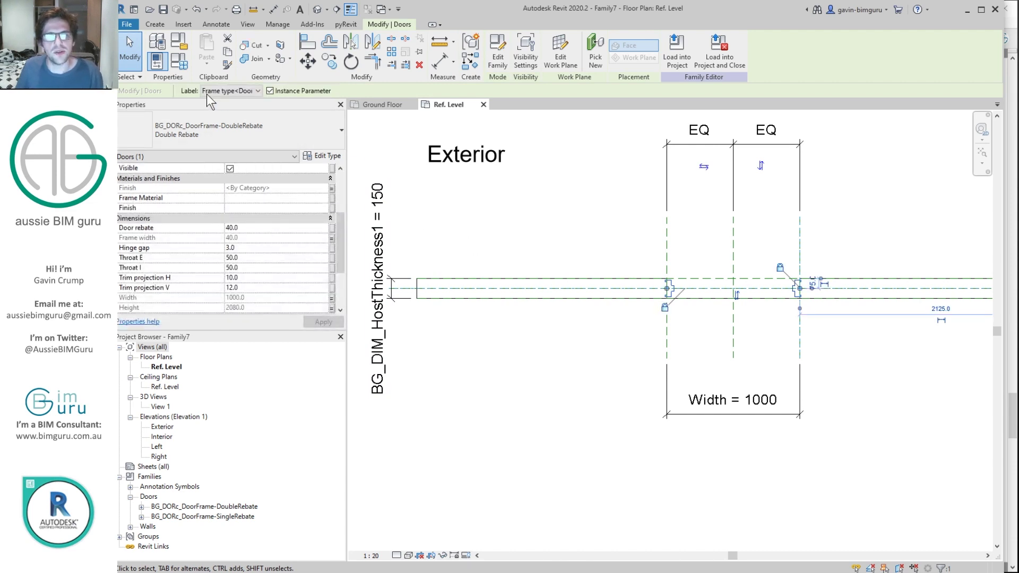
left_click(333, 258)
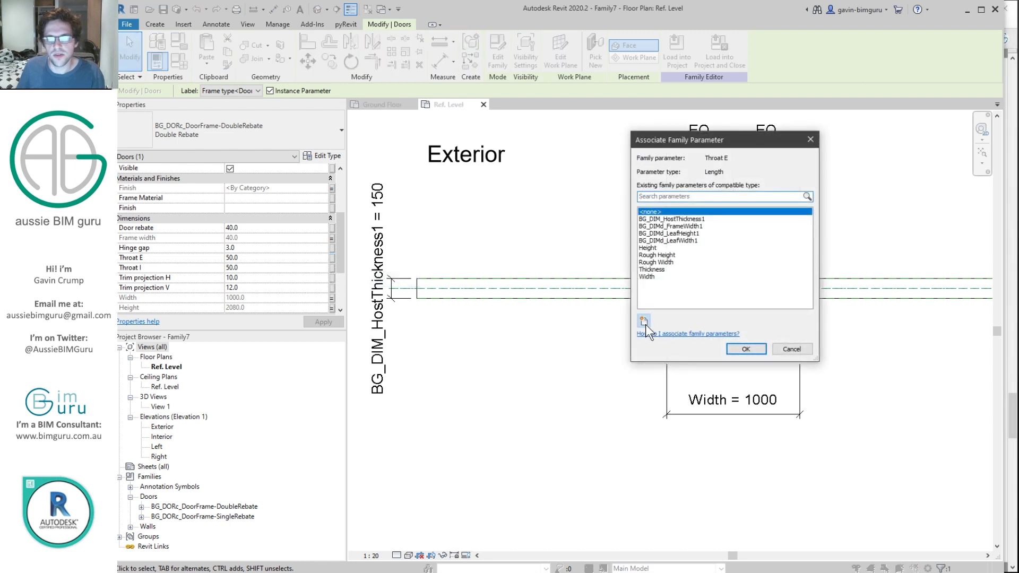
left_click(646, 325)
type("Throat E")
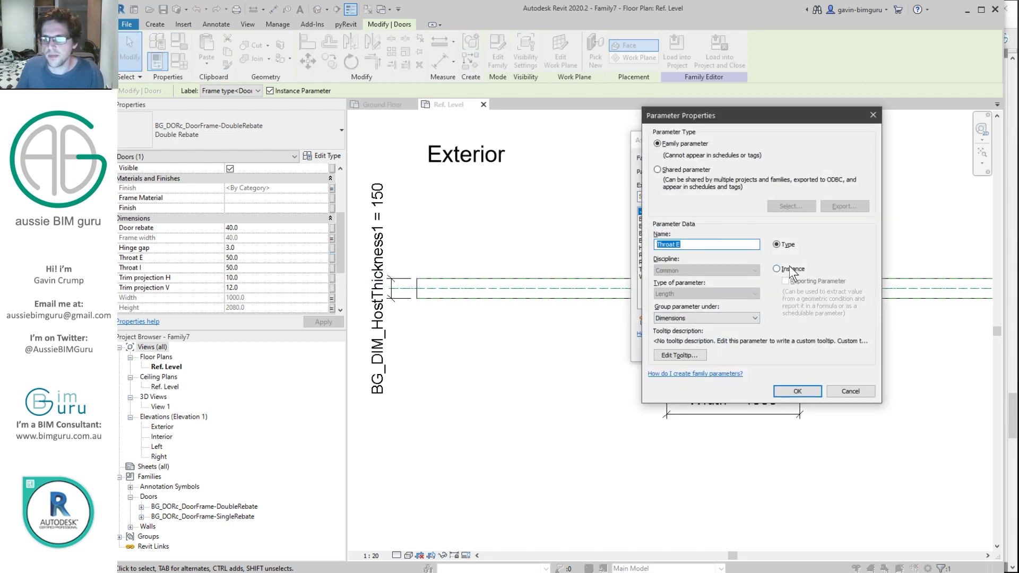
left_click(791, 269)
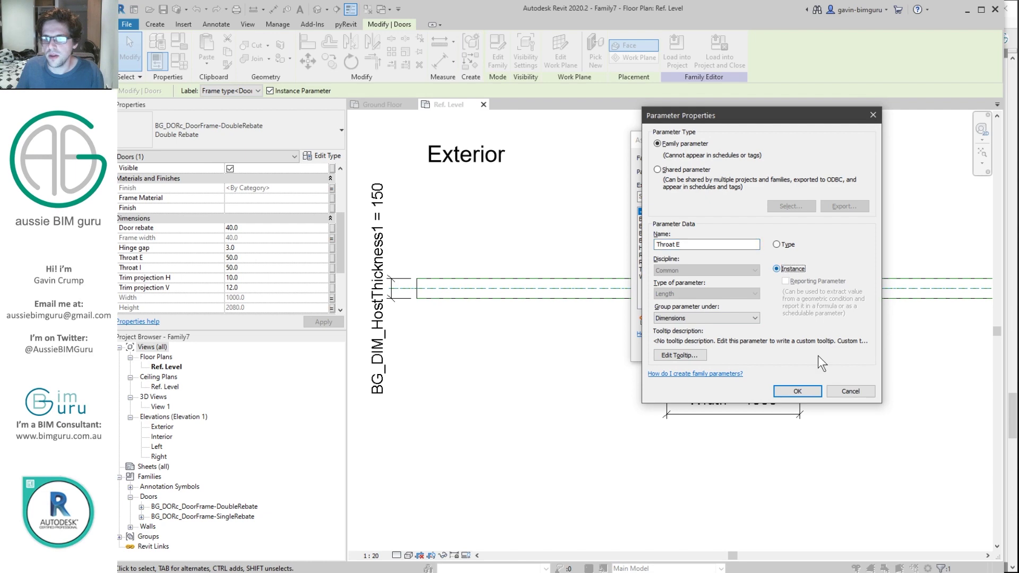
left_click(805, 393)
left_click(745, 347)
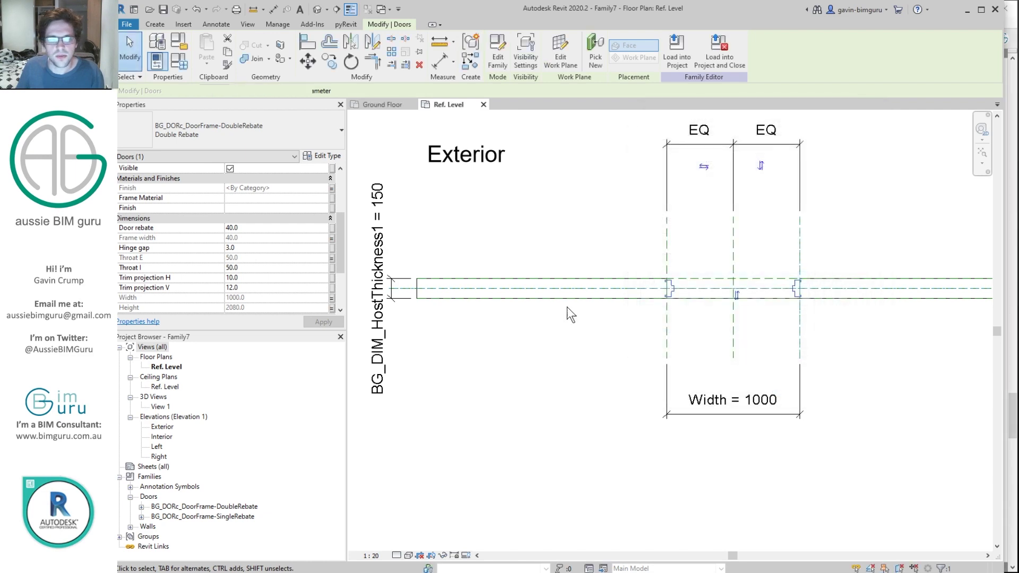
Associate the nested frame's Throat I dimension with a new family parameter named Throat I, grouped under Dimensions.
left_click(332, 268)
left_click(643, 321)
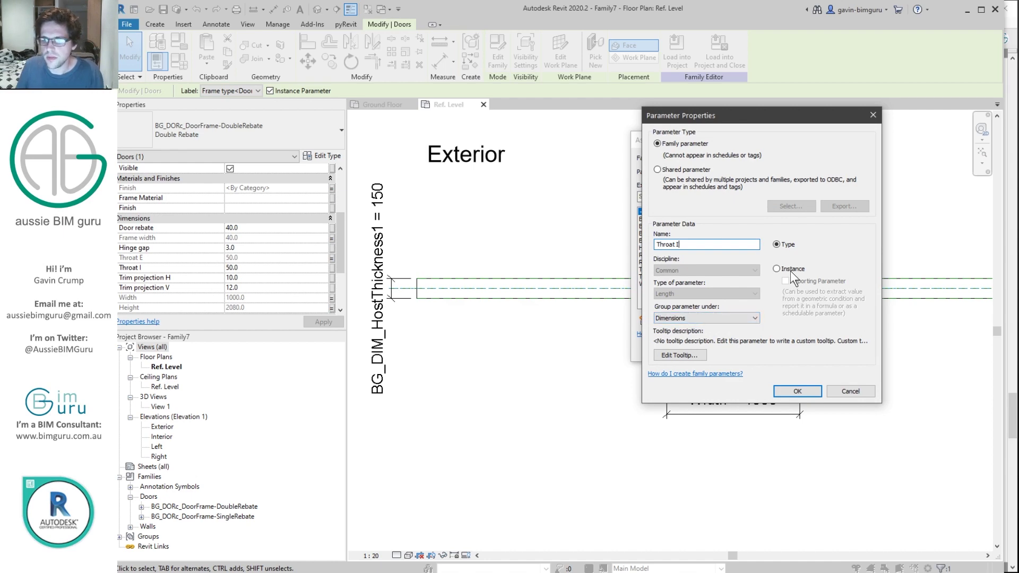
left_click(796, 392)
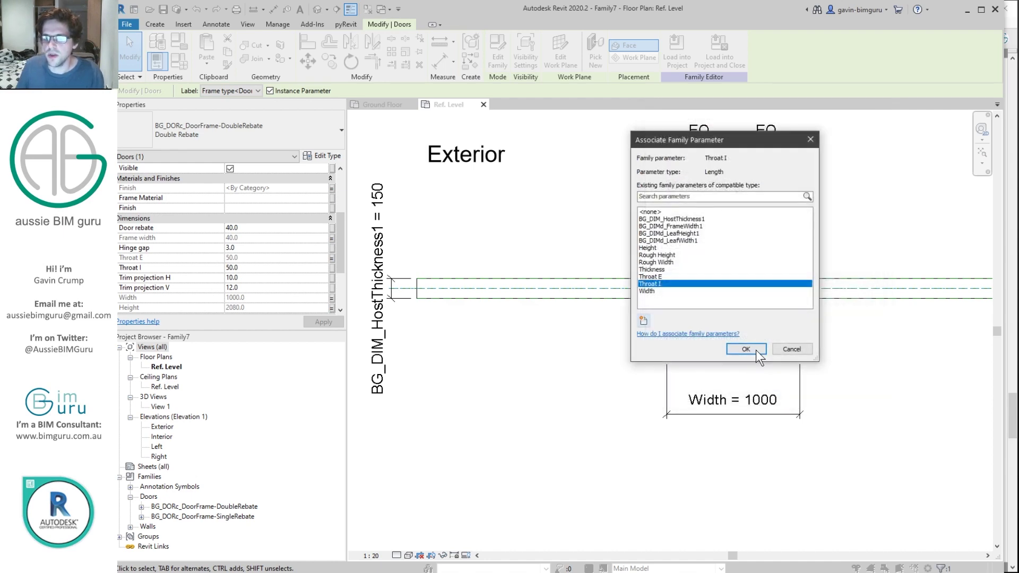
left_click(746, 348)
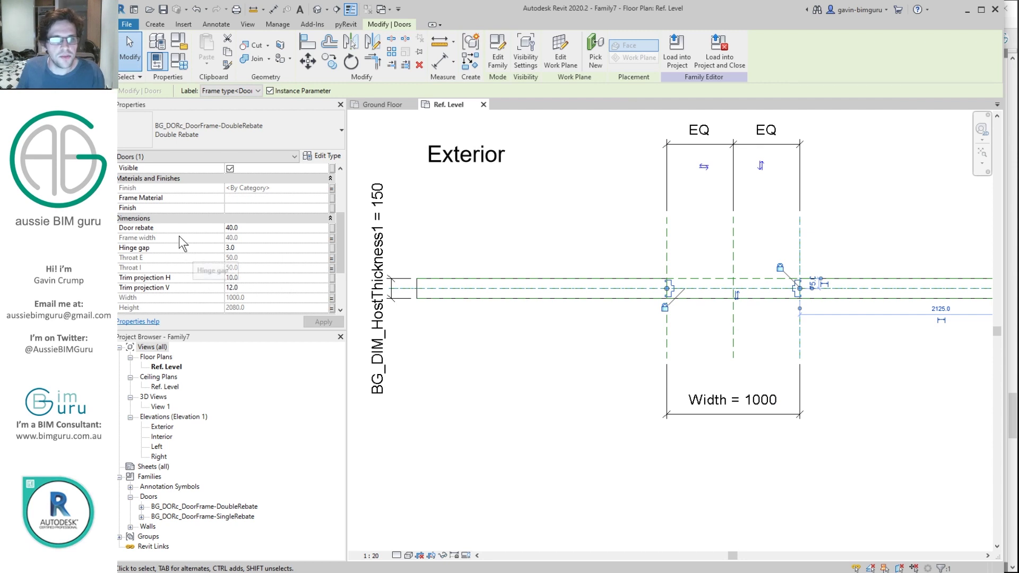
Associate the nested frame's Door rebate with the shared parameter BG_DIMd_LeafThickness1 from the DIMd - Dimensions (Doors) group.
left_click(332, 228)
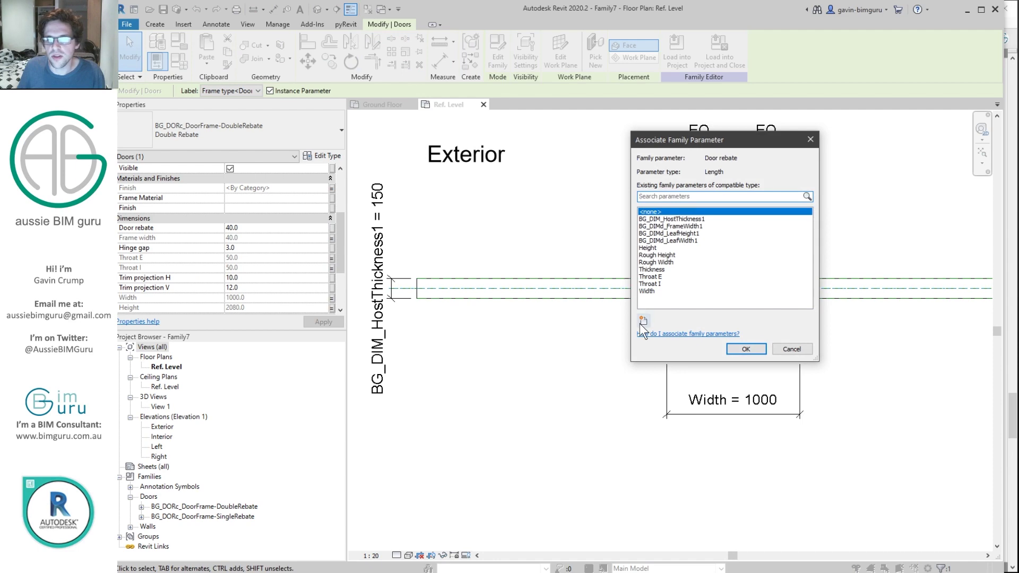
left_click(643, 323)
left_click(700, 172)
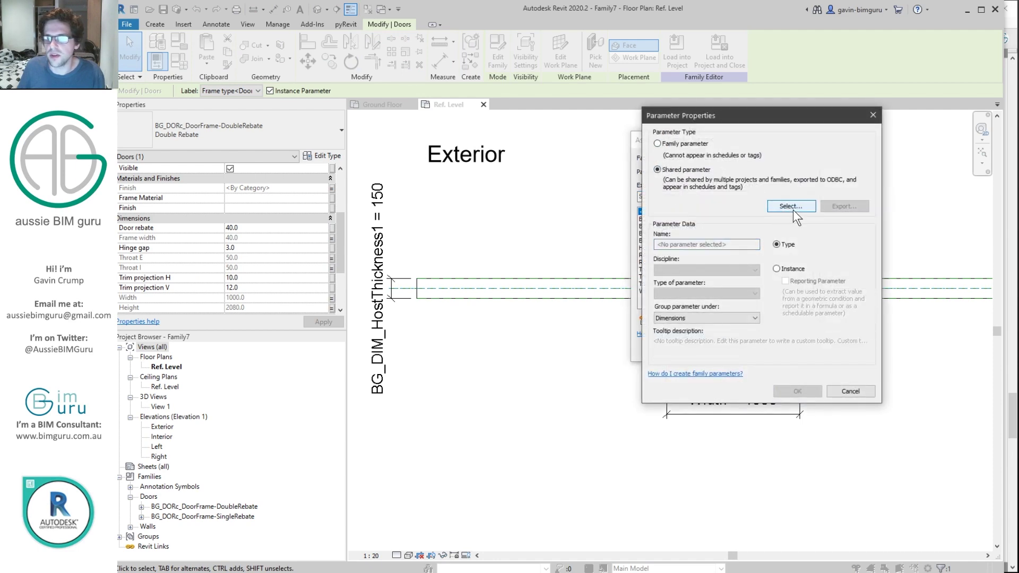
left_click(791, 207)
left_click(479, 181)
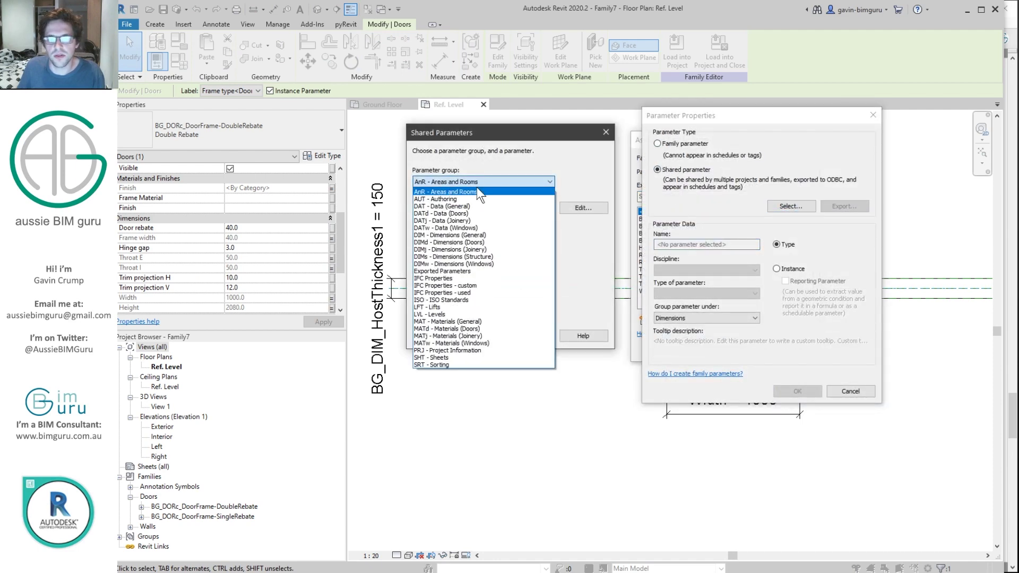
left_click(489, 242)
left_click_drag(547, 225, 546, 248)
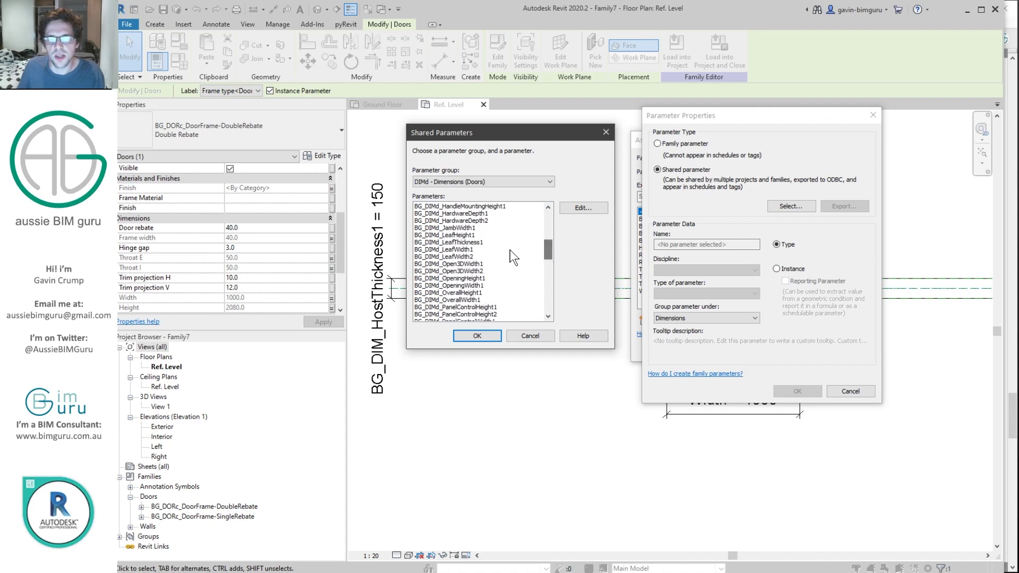
left_click(474, 242)
left_click(477, 336)
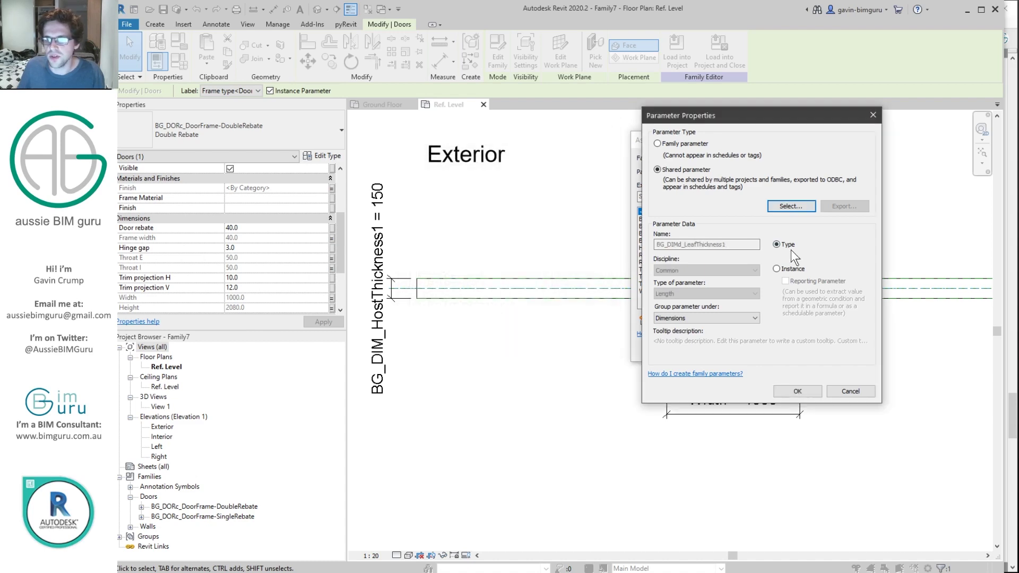
left_click(798, 390)
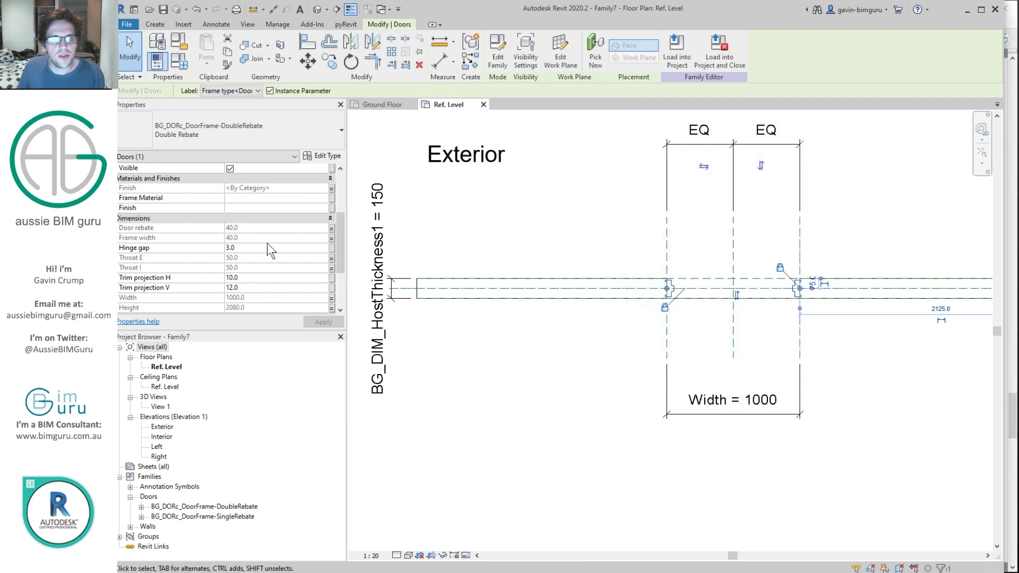
Clear the Mark value of the nested frame.
scroll(341, 238, "down", 2)
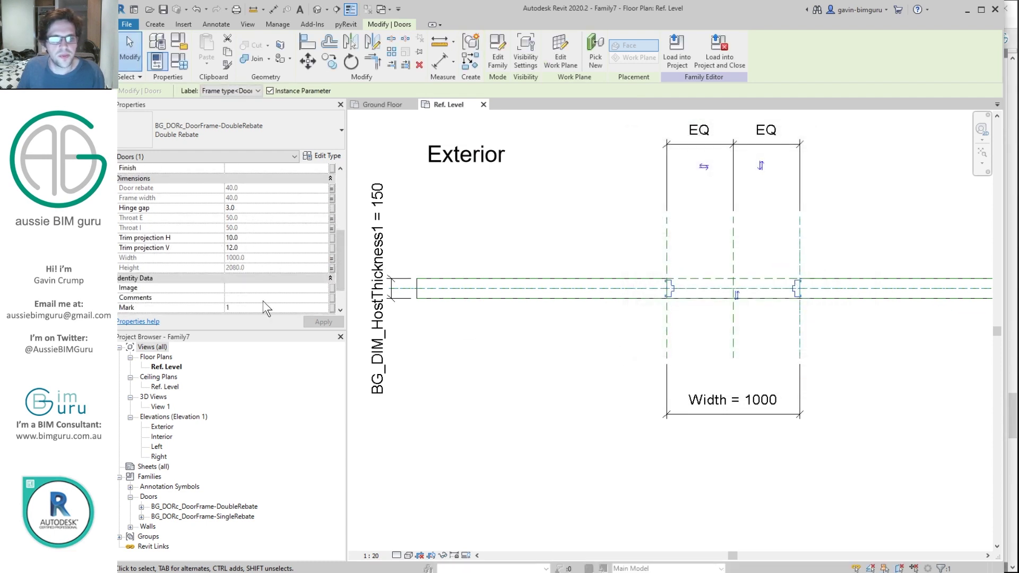
key("BackSpace")
key("Return")
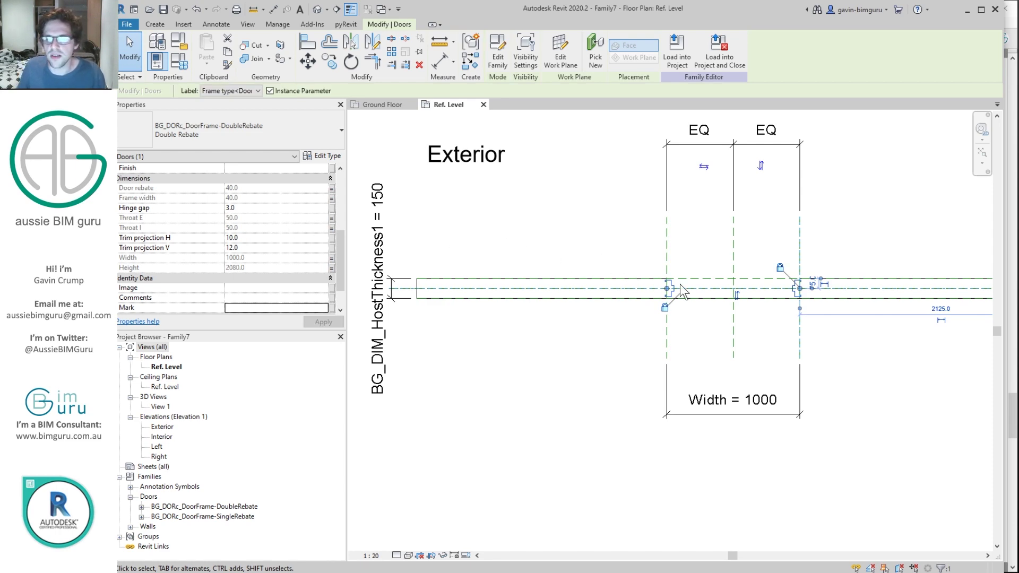
Add the shared parameter BG_DIMd_ThroatOffsetE from the DIMd - Dimensions (Doors) group as an instance parameter under Dimensions.
scroll(704, 282, "up", 4)
key("Escape")
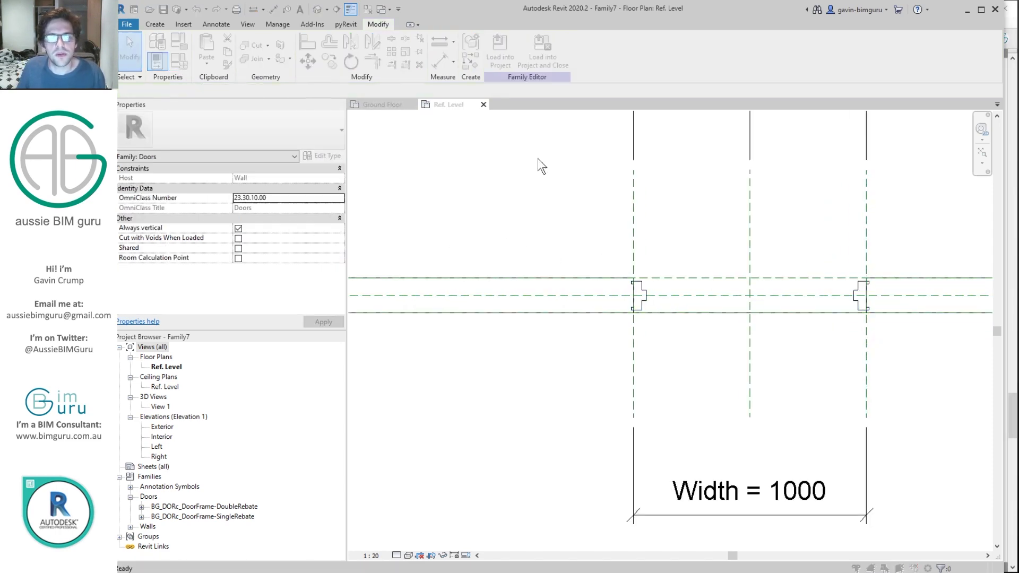
left_click_drag(205, 69, 540, 65)
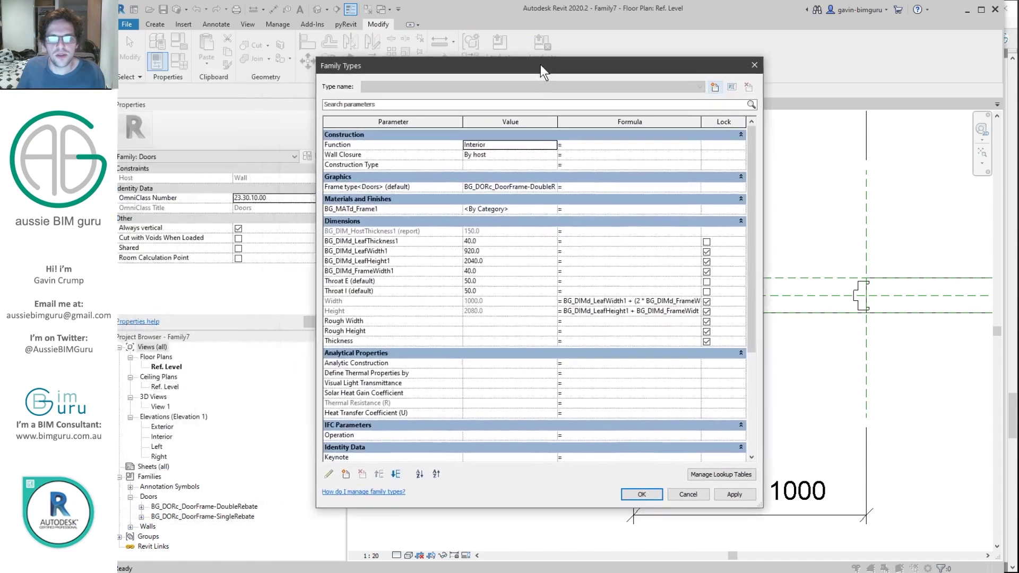
left_click(346, 473)
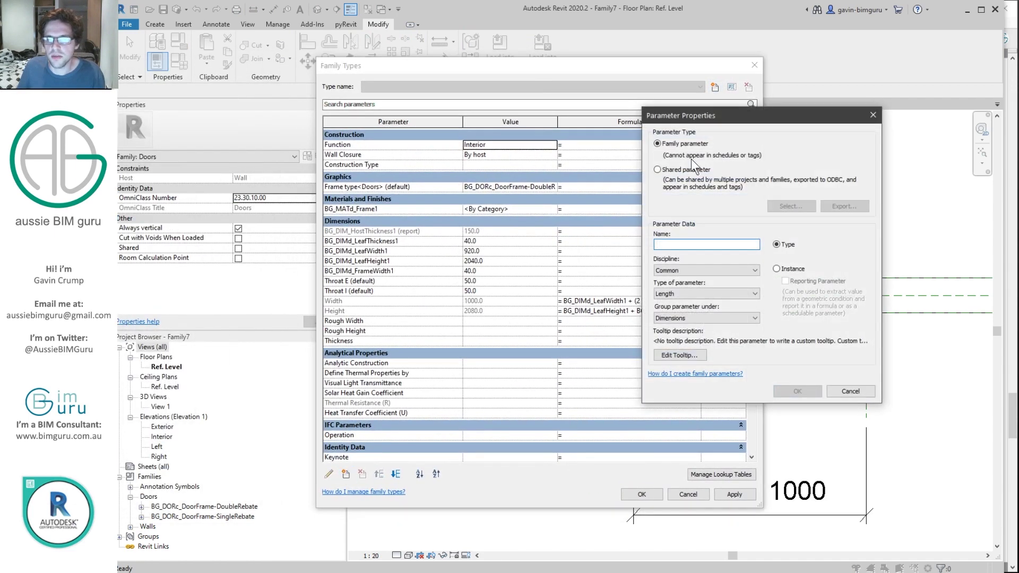
left_click(698, 170)
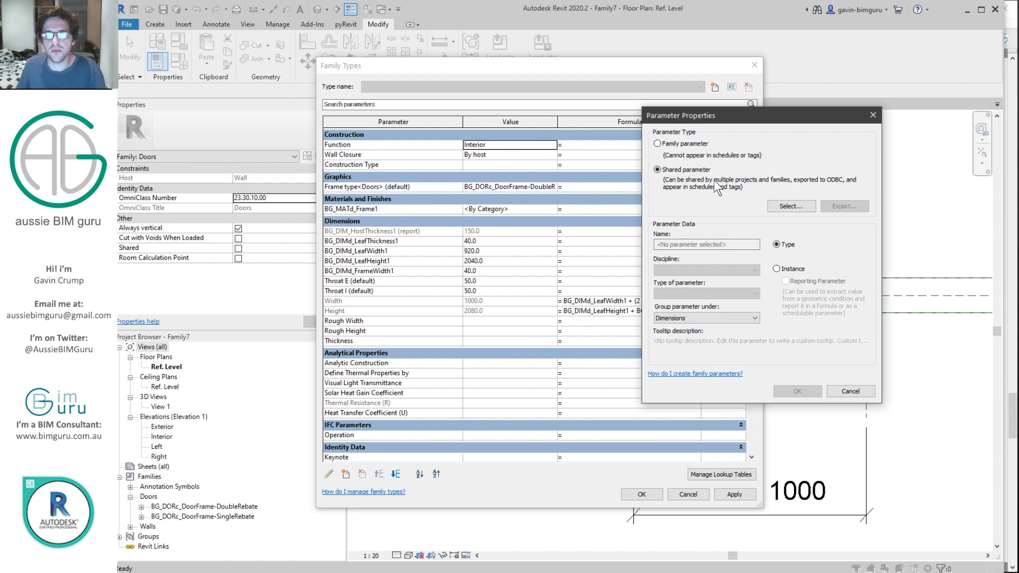
left_click(785, 208)
left_click(500, 182)
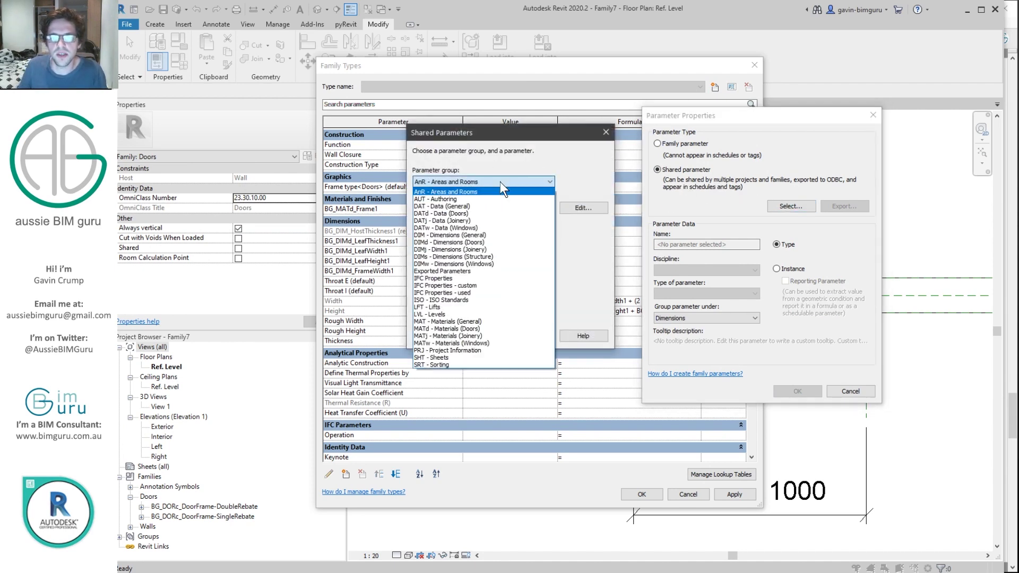
left_click(484, 242)
left_click_drag(548, 215, 552, 299)
left_click(481, 264)
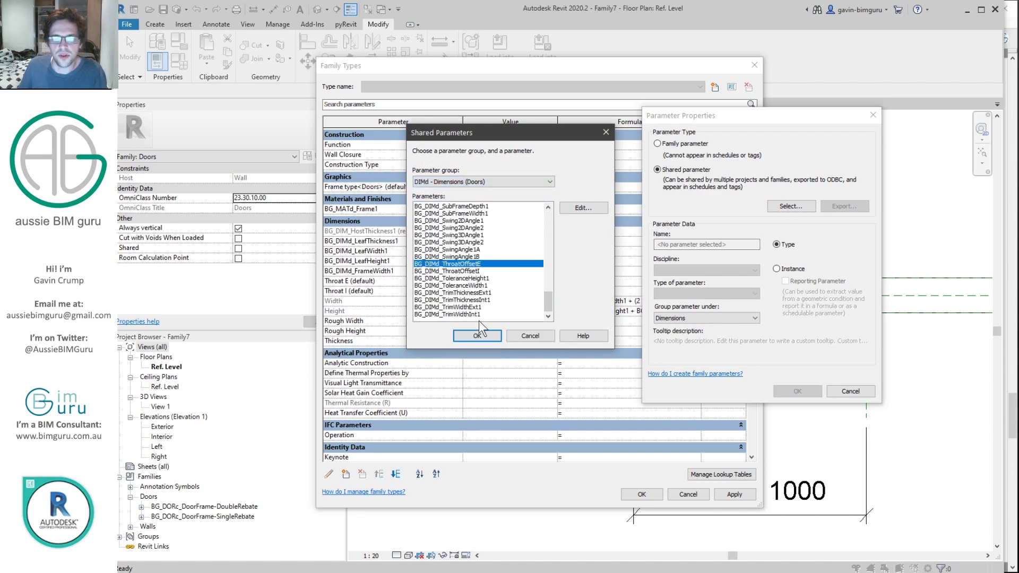
left_click(477, 336)
left_click(778, 269)
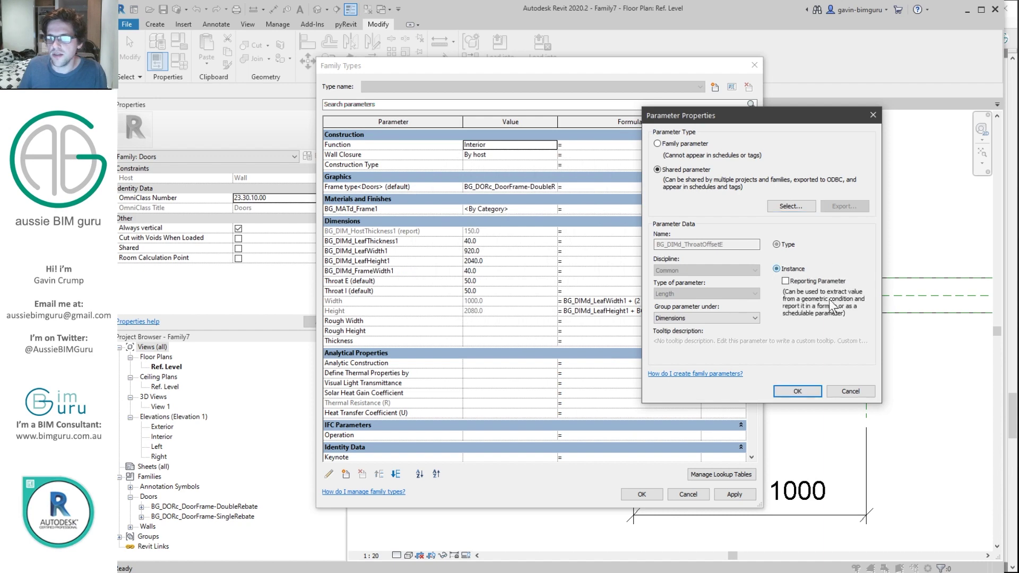
left_click(788, 390)
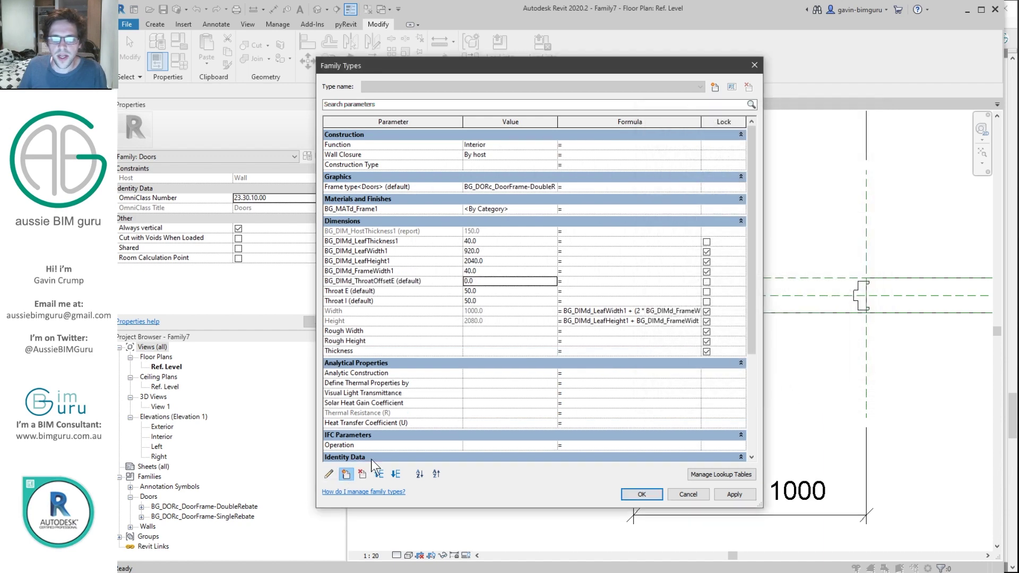
Add the shared parameter BG_DIMd_ThroatOffsetI from the DIMd - Dimensions (Doors) group as an instance parameter under Dimensions.
left_click(684, 170)
left_click(791, 207)
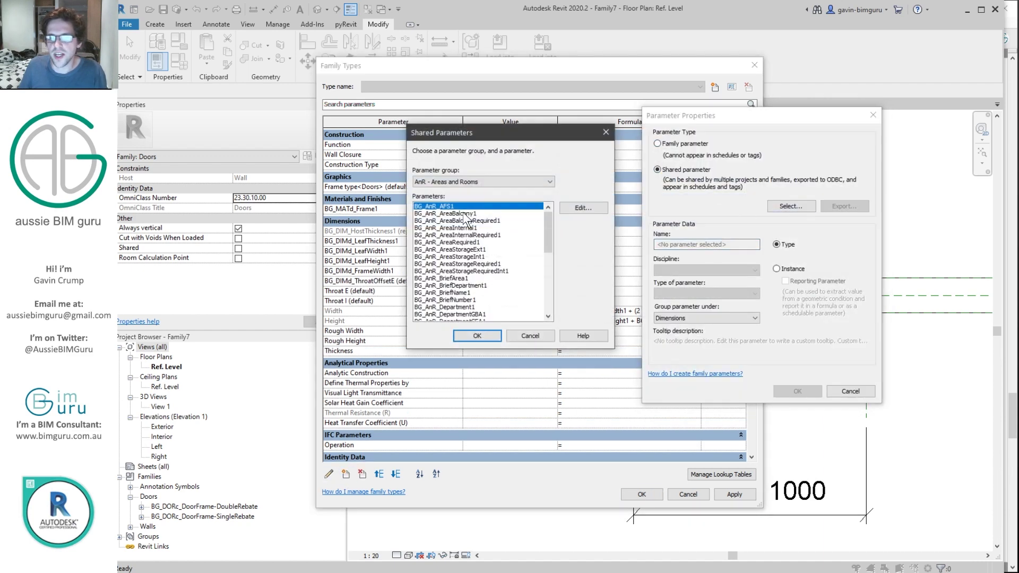
left_click(495, 181)
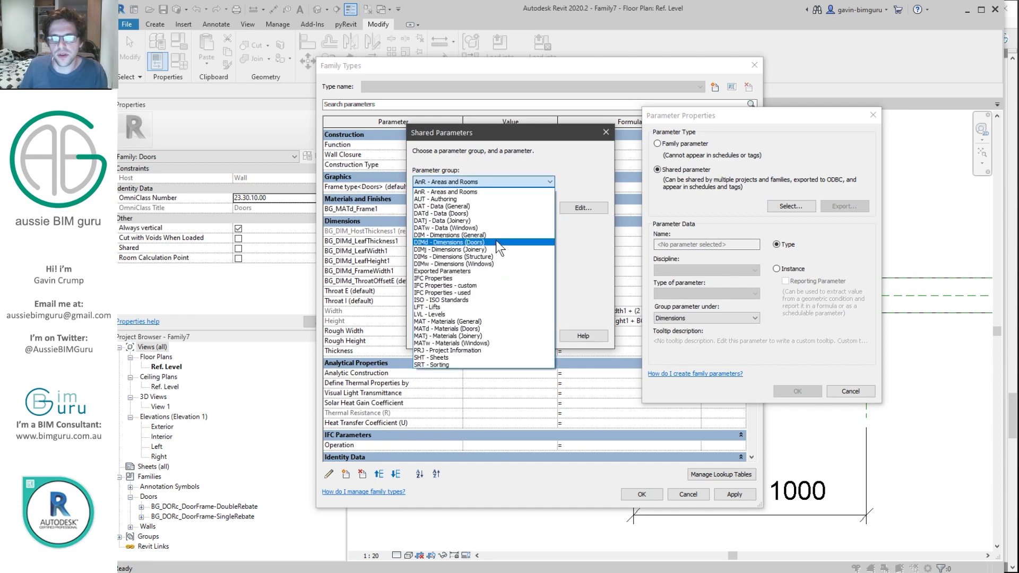
left_click(505, 242)
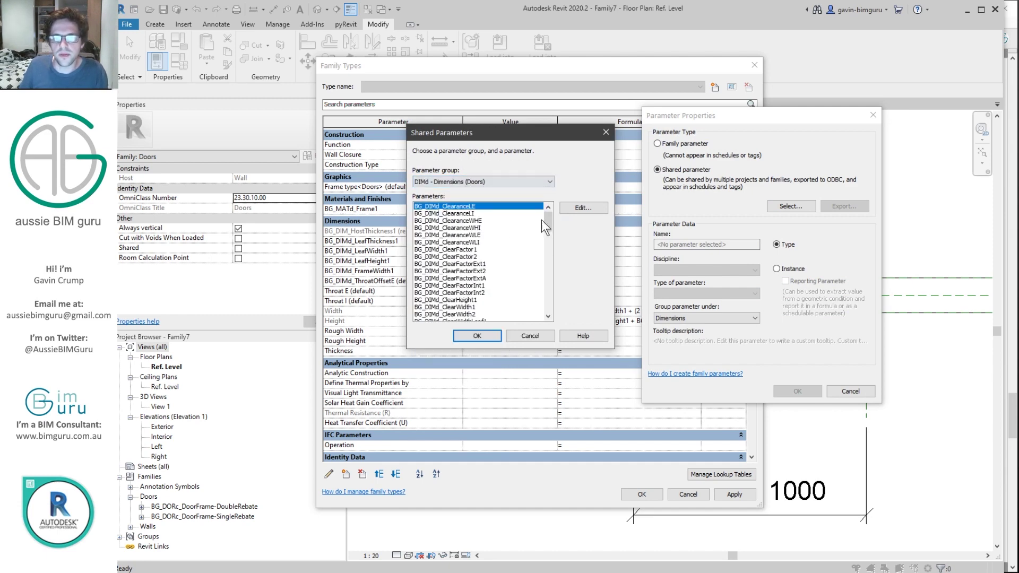
left_click_drag(542, 219, 496, 307)
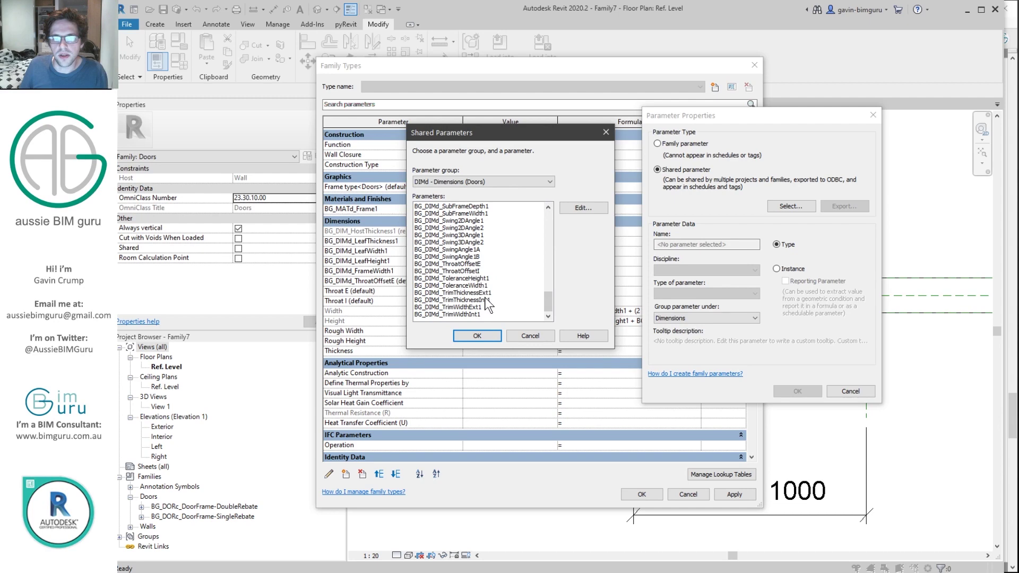
left_click(483, 270)
left_click(492, 337)
left_click(791, 270)
left_click(798, 393)
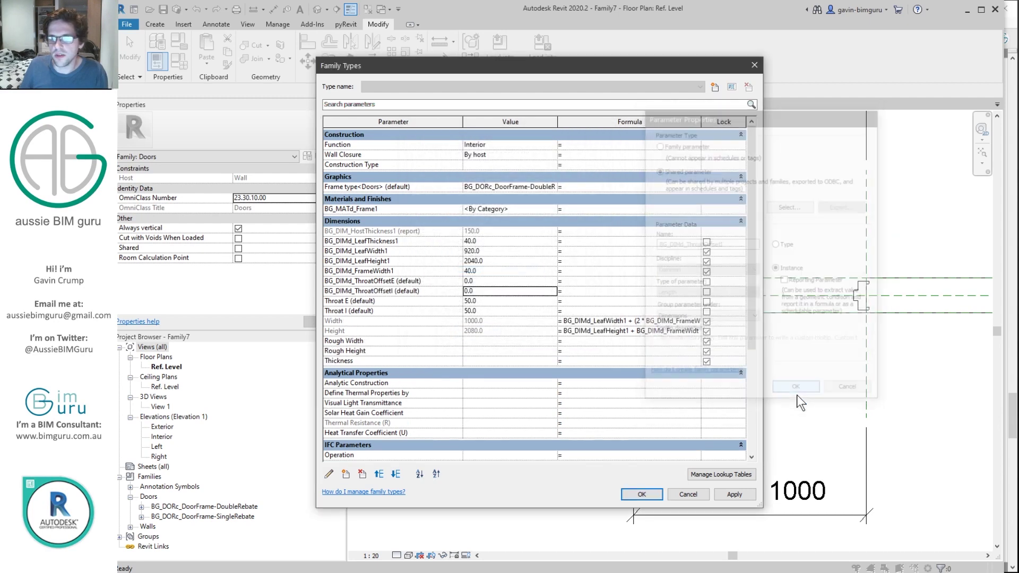
Give the Throat E parameter the formula (BG_DIM_HostThickness1/2).
left_click(384, 272)
left_click(381, 292)
left_click(385, 281)
left_click(365, 302)
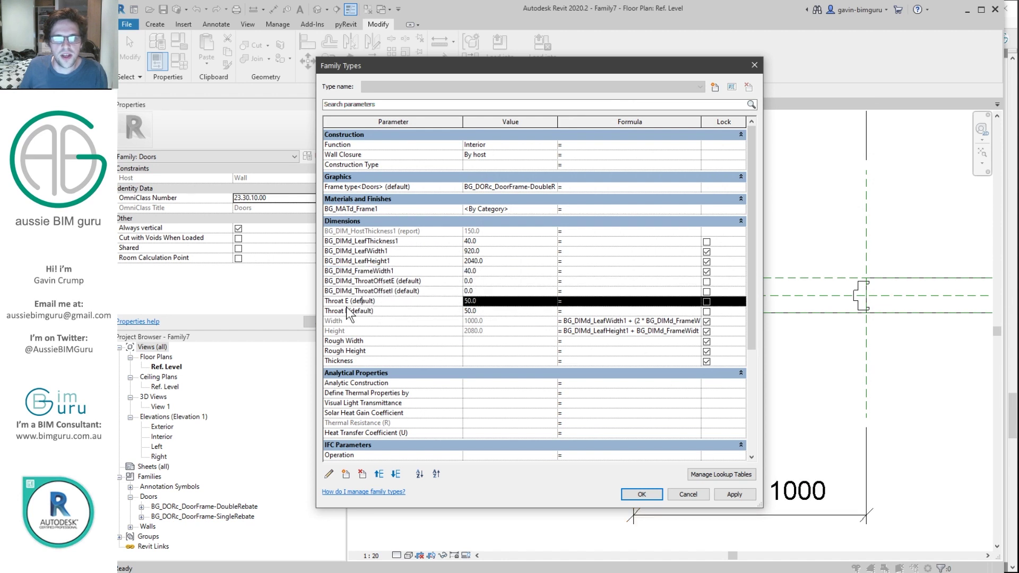
left_click(396, 233)
key("ctrl+c")
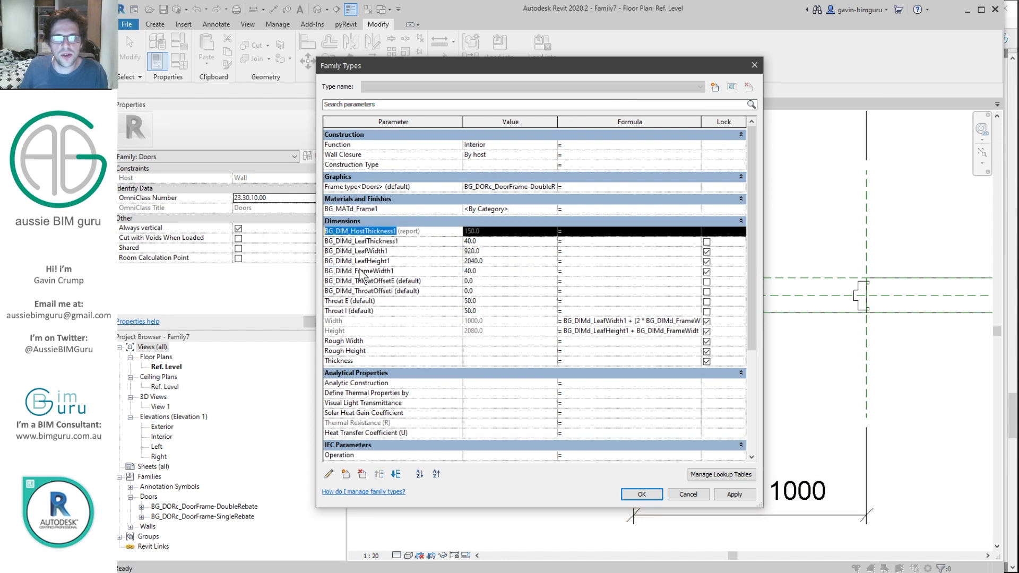
left_click(600, 302)
type("(")
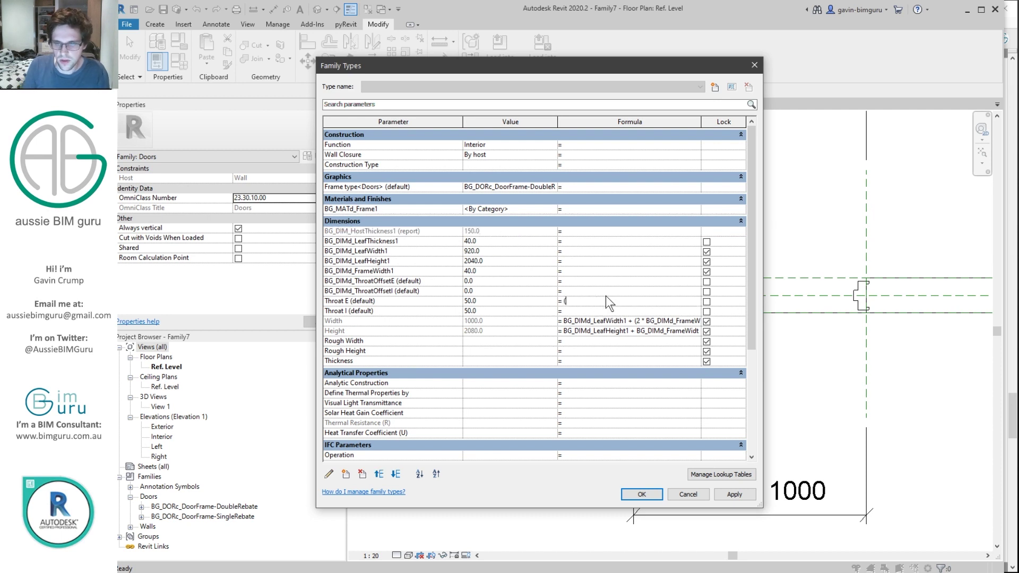
key("ctrl+v")
type("/2")
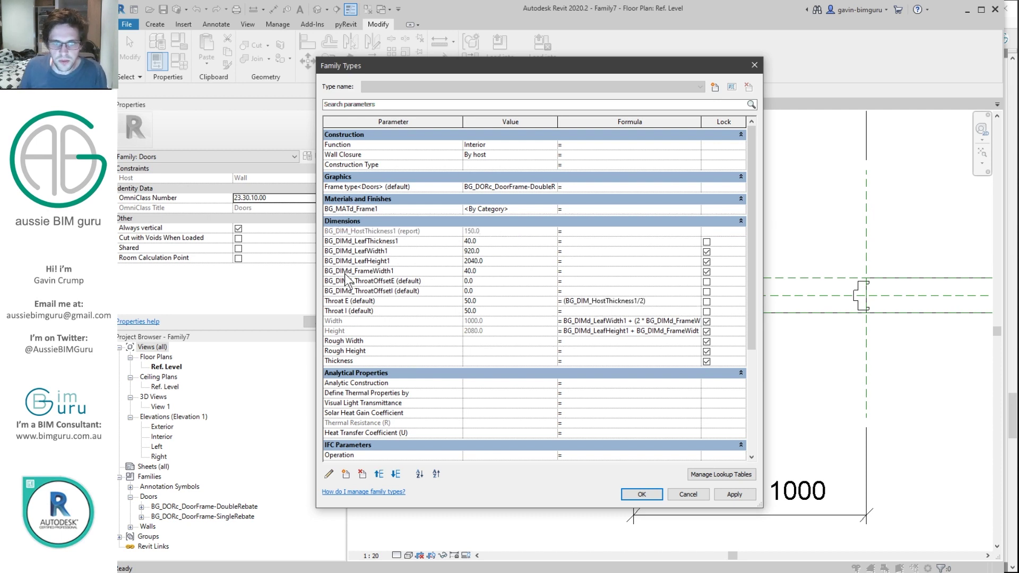
Extend the Throat E formula by adding + BG_DIMd_ThroatOffsetE after the halved host thickness.
left_click_drag(396, 280, 260, 287)
key("ctrl+c")
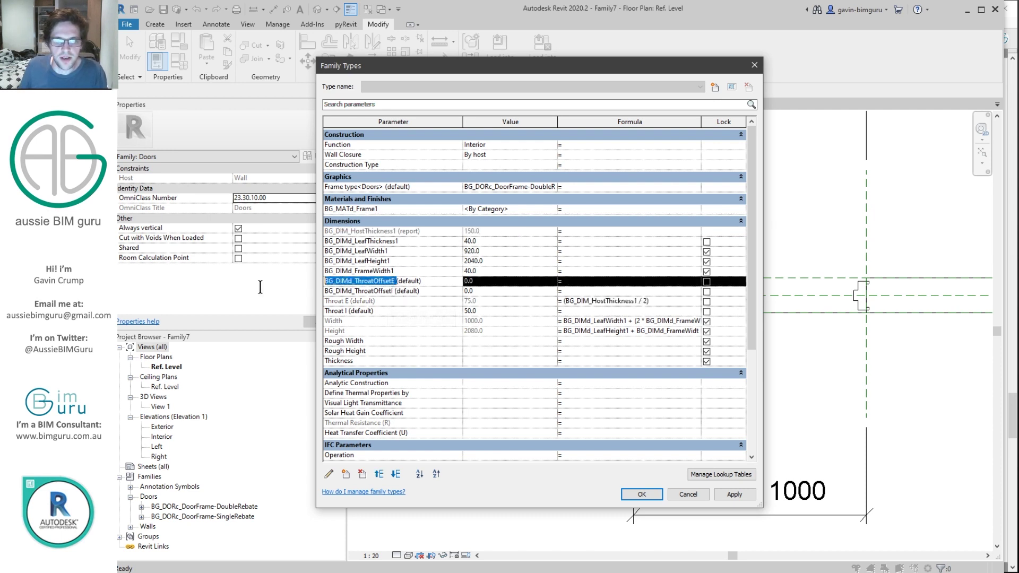
left_click(674, 301)
key("End")
type("+")
key("ctrl+v")
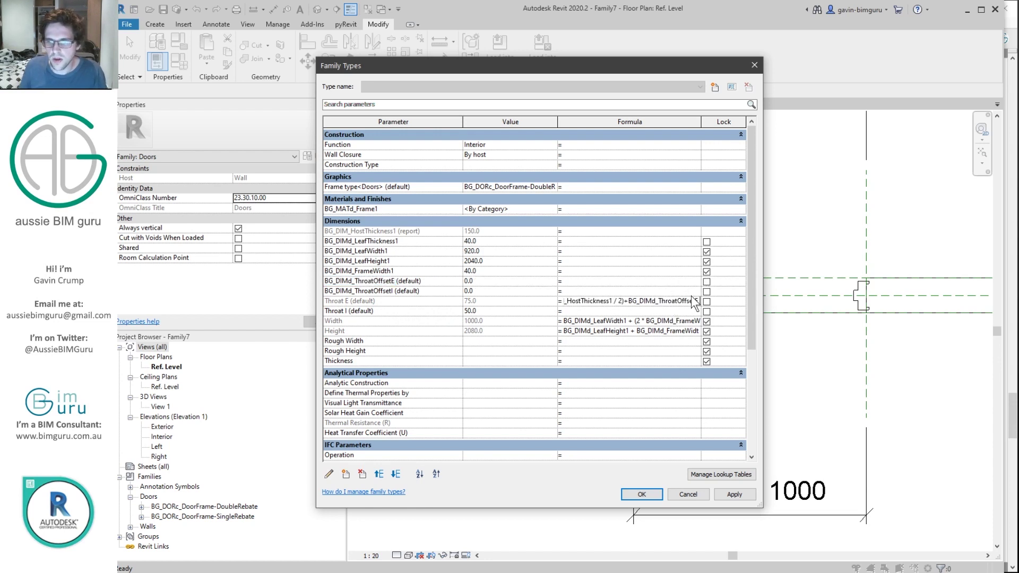
left_click(641, 292)
Give Throat I the formula (BG_DIM_HostThickness1 / 2) + BG_DIMd_ThroatOffsetI, reusing the Throat E formula, and accept the family types.
left_click(647, 301)
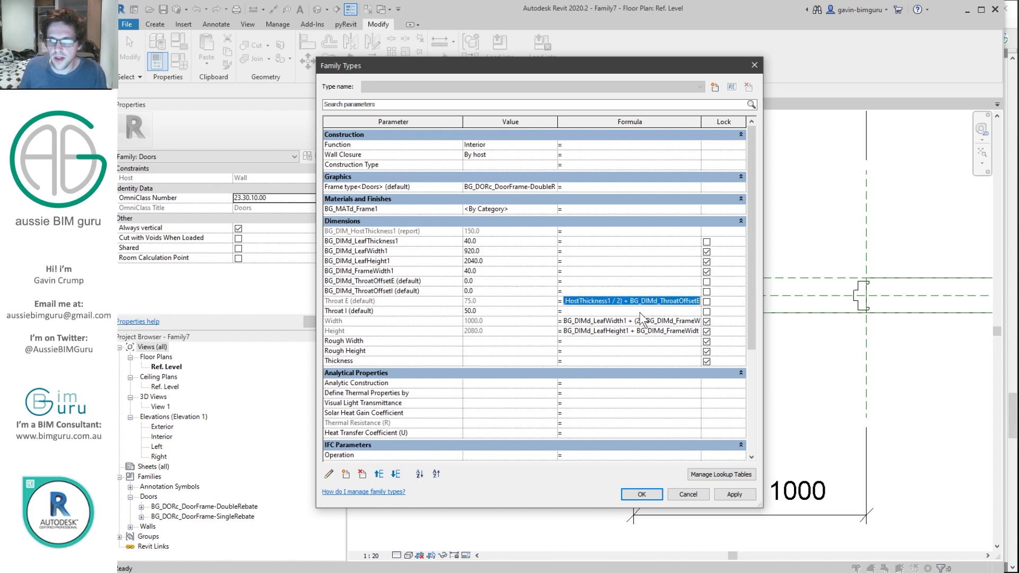
key("ctrl+c")
left_click(600, 312)
key("ctrl+v")
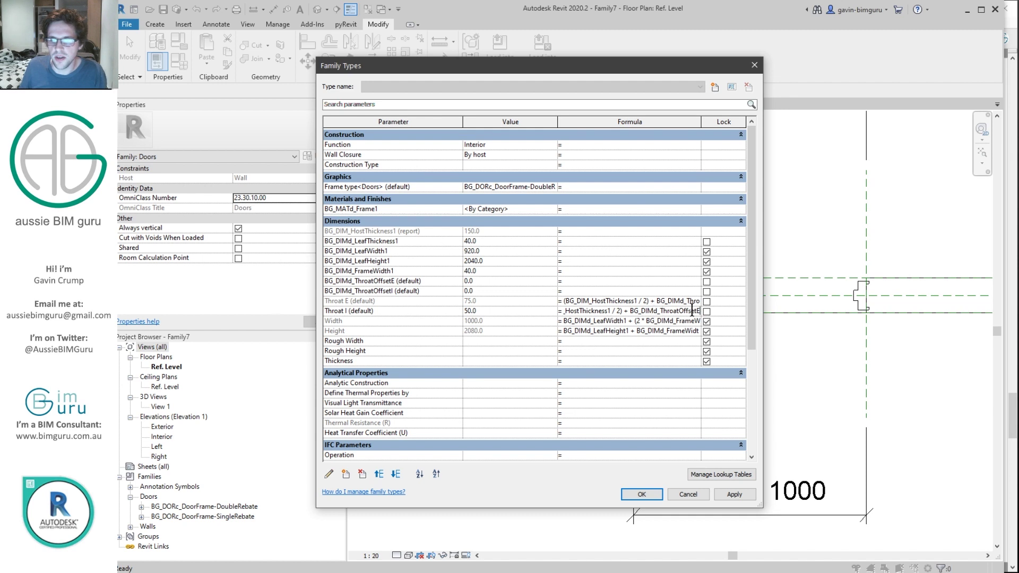
type("I")
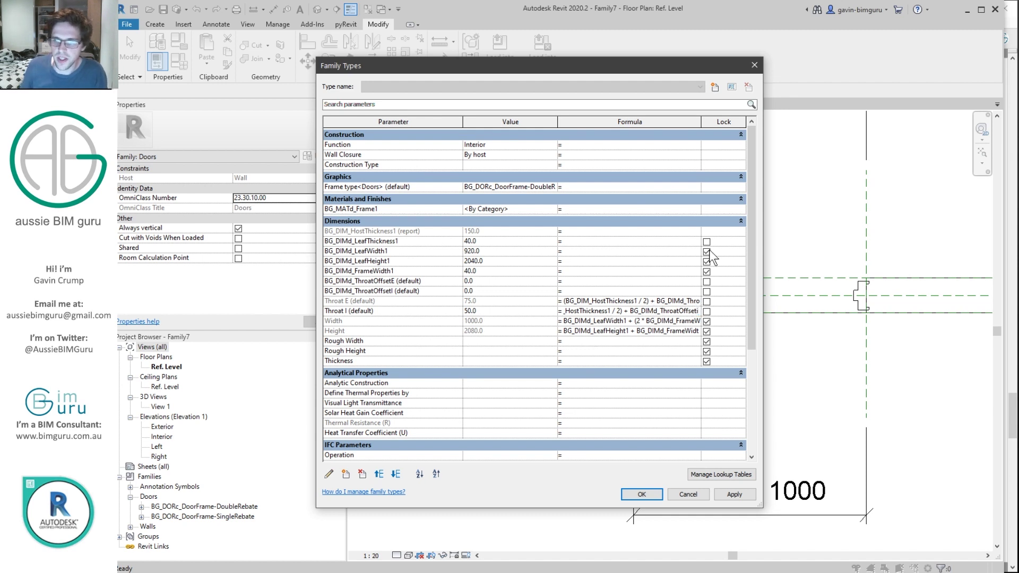
left_click(422, 290)
double_click(460, 271)
left_click(441, 279)
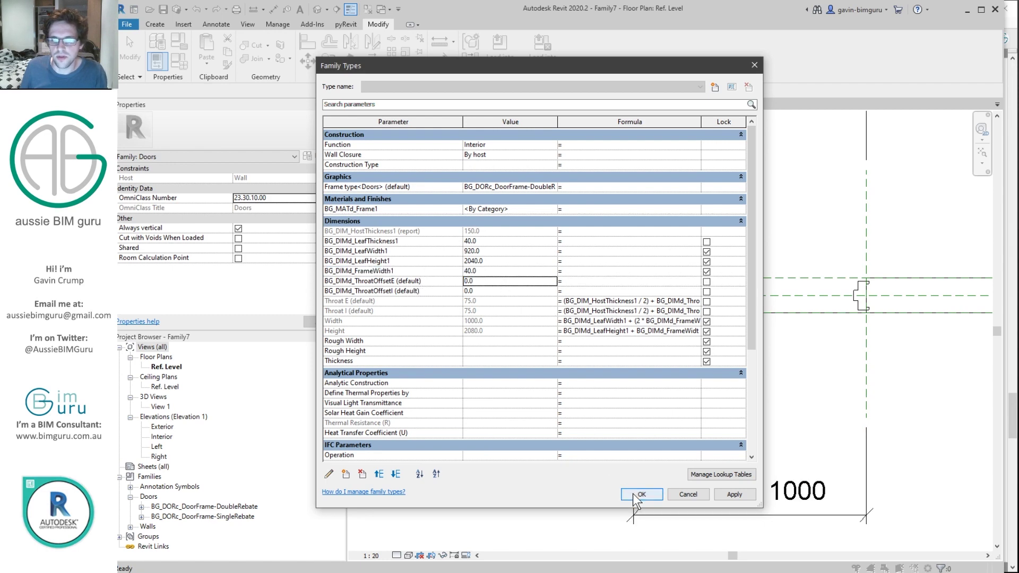
left_click(642, 494)
Set BG_DIMd_ThroatOffsetE to 50 and apply it to flex the nested frame.
scroll(651, 288, "up", 3)
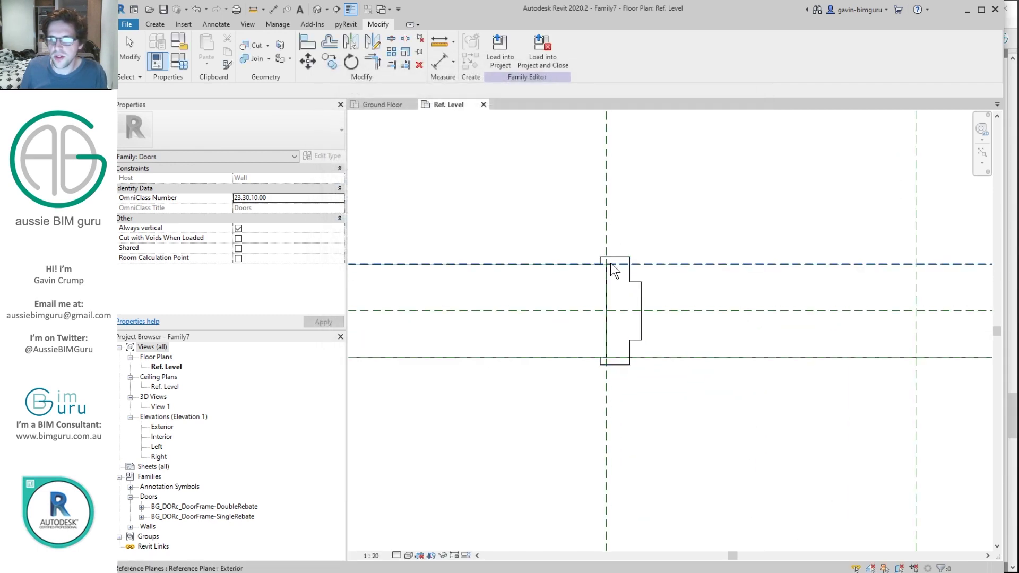
scroll(596, 267, "down", 2)
left_click(186, 63)
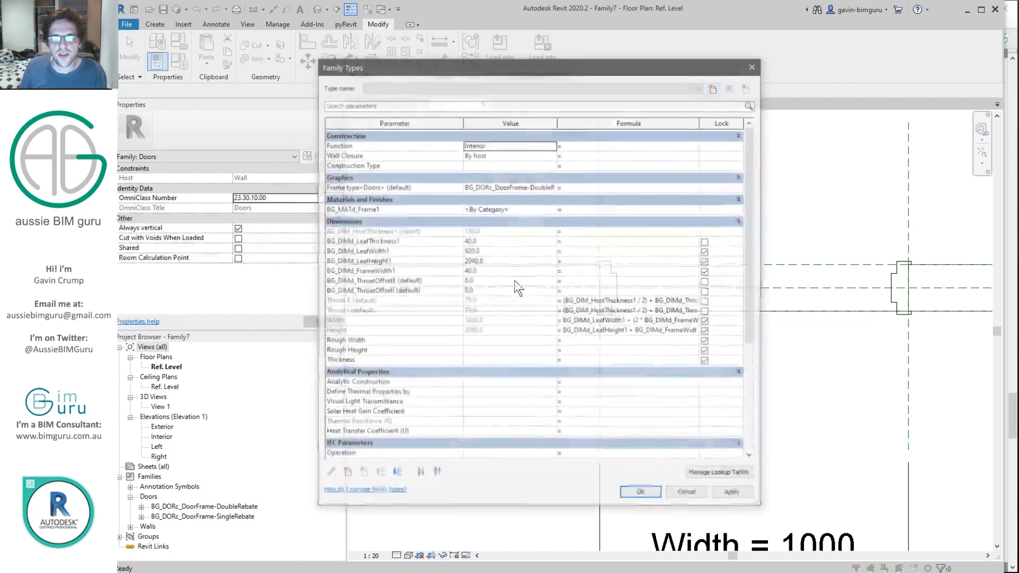
left_click(494, 280)
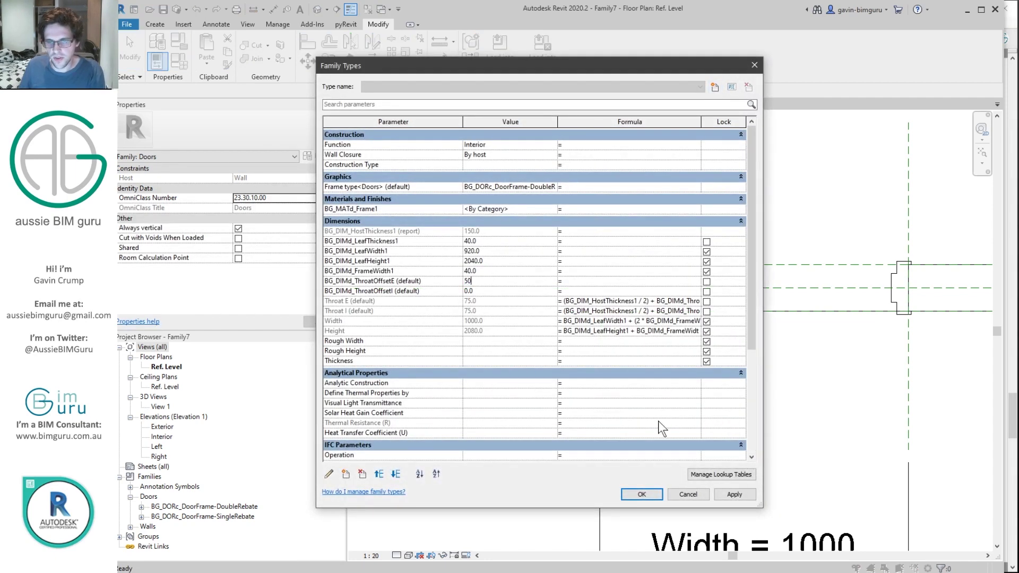
left_click(644, 494)
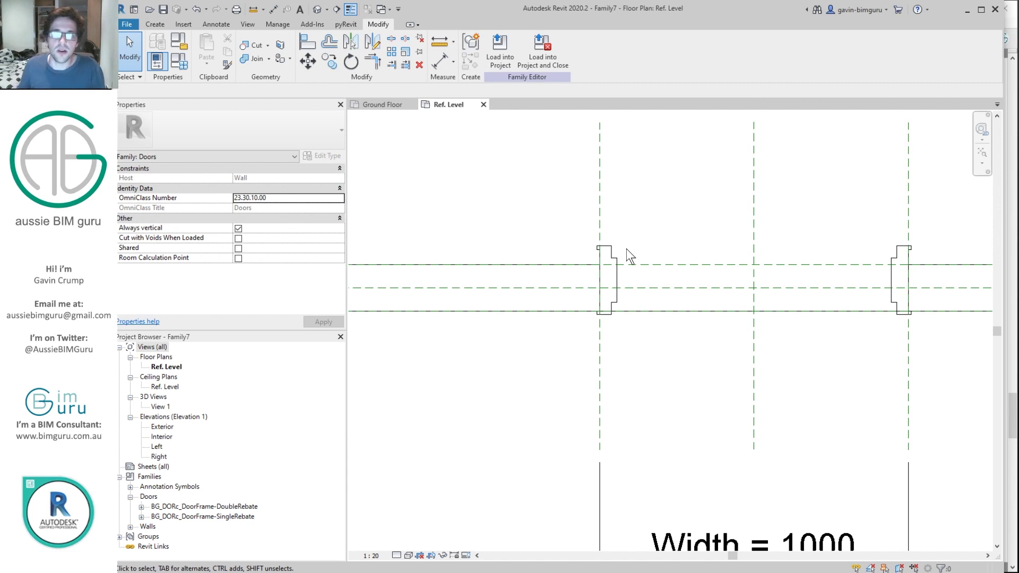
Draw a horizontal reference plane across the opening along the frame's exterior throat, about 125 mm from the wall centreline.
middle_click_drag(693, 238, 572, 259)
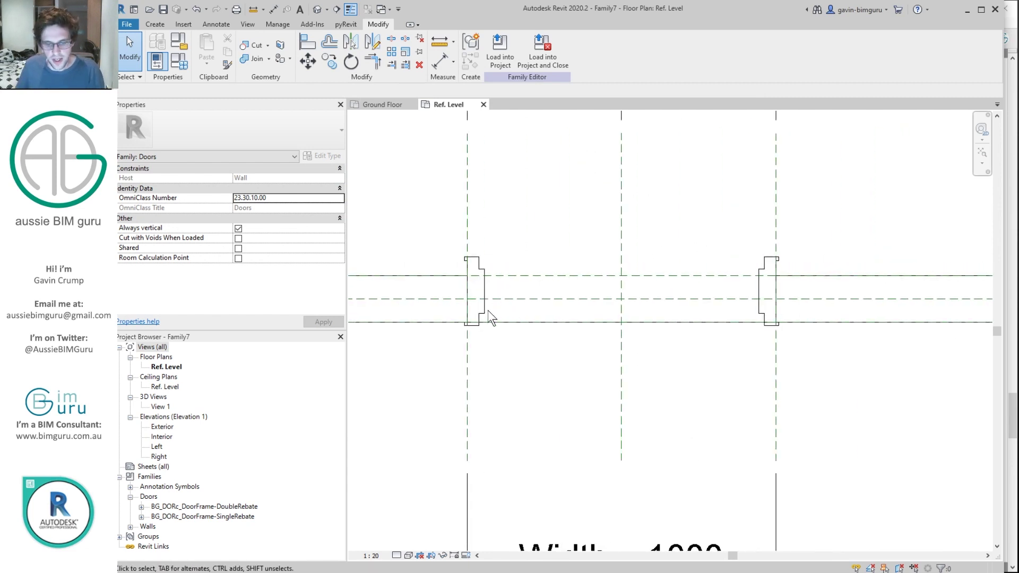
key("r")
key("p")
scroll(486, 284, "up", 2)
left_click(461, 250)
left_click(958, 250)
key("Escape")
key("Escape")
Copy the new reference plane about 12 mm outward onto the frame's outermost exterior edge.
left_click(588, 252)
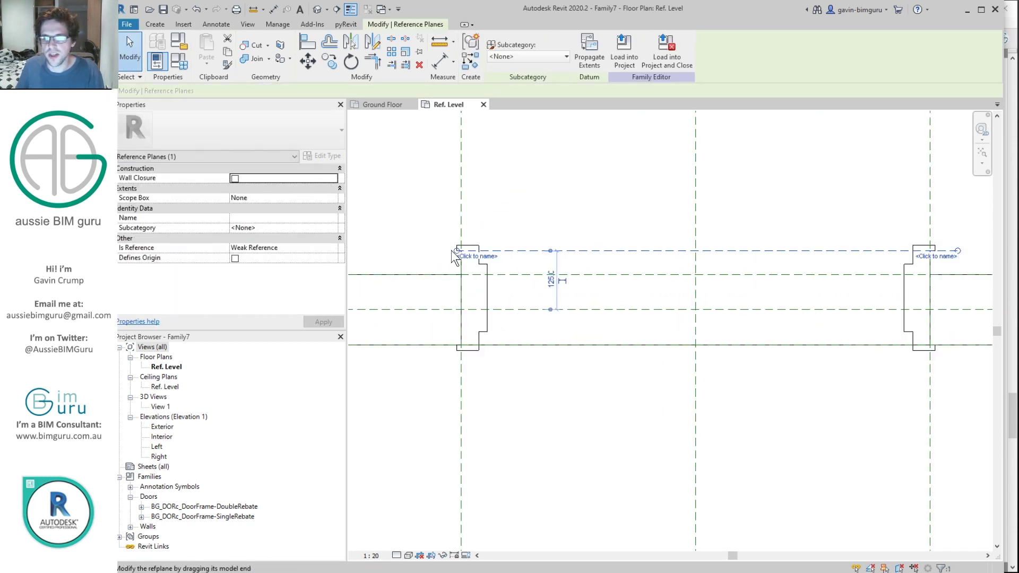
scroll(884, 233, "up", 3)
key("c")
key("o")
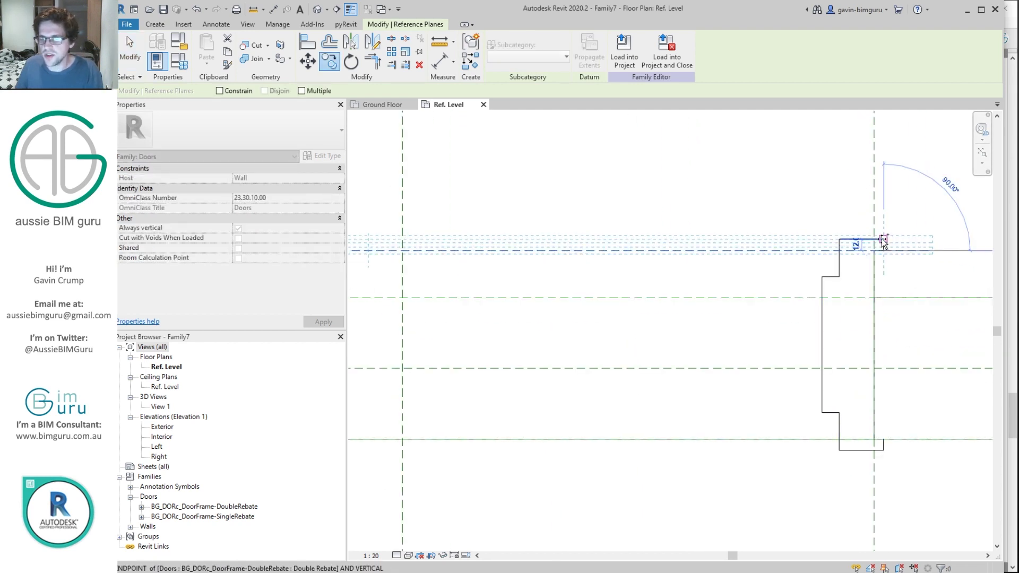
left_click(884, 240)
key("Escape")
scroll(909, 209, "down", 2)
Set both new exterior reference planes to Not a Reference.
left_click_drag(936, 246, 919, 219)
left_click(328, 250)
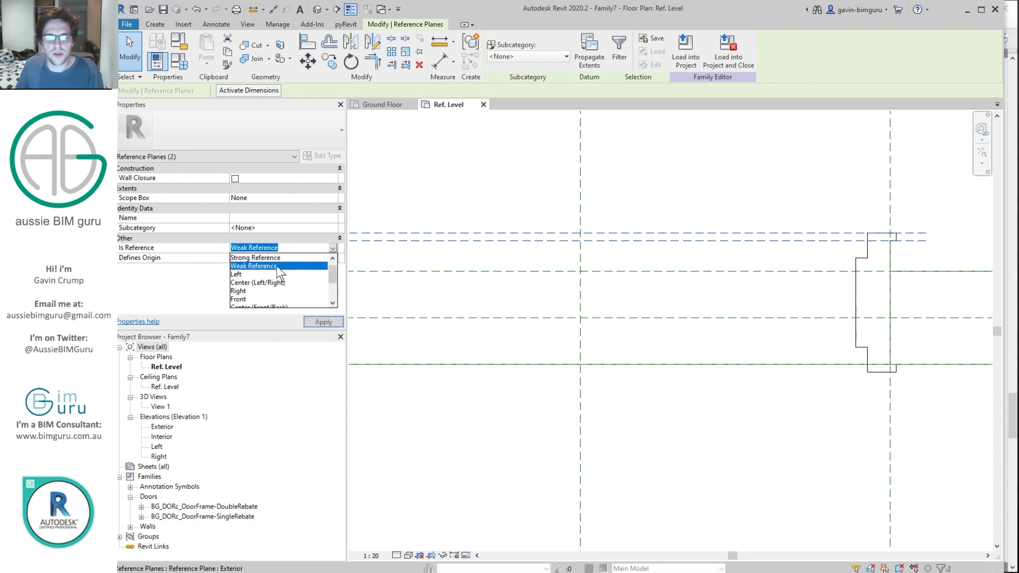
left_click(265, 256)
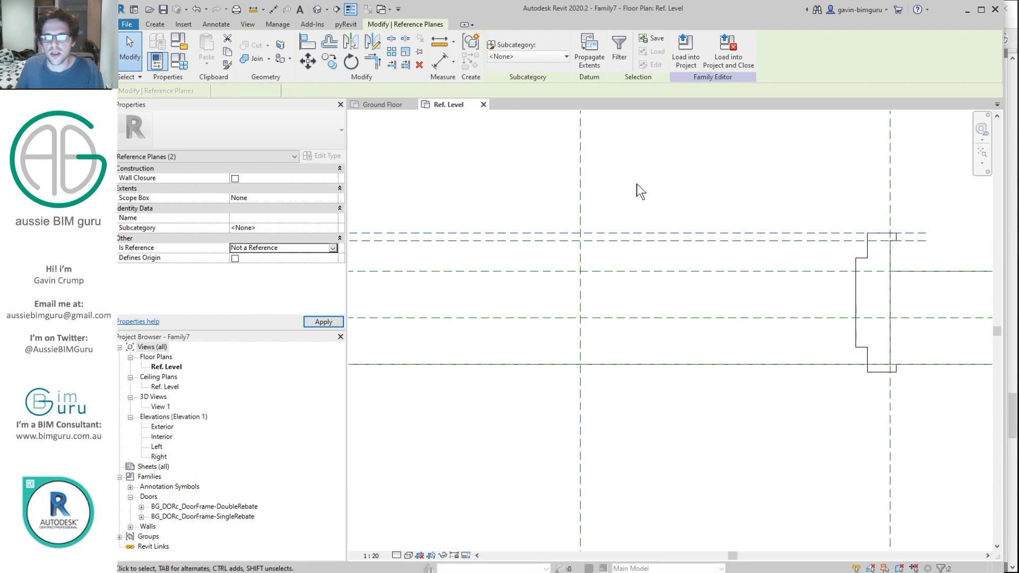
left_click(740, 159)
Copy the exterior throat reference plane inward to the frame's exterior rebate corner.
left_click(897, 239)
scroll(896, 240, "up", 2)
left_click(855, 241)
key("c")
key("o")
left_click(847, 241)
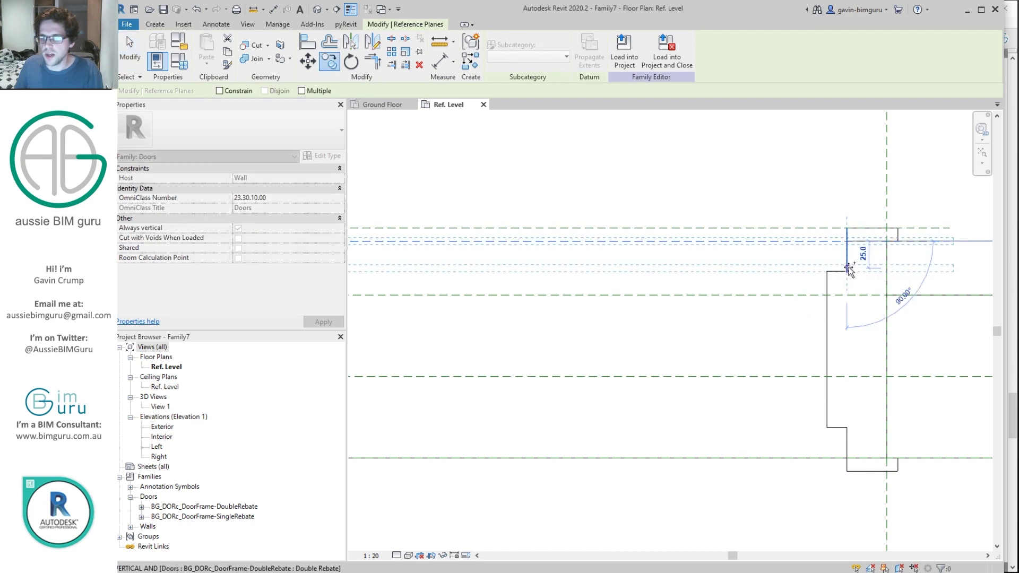
left_click(847, 270)
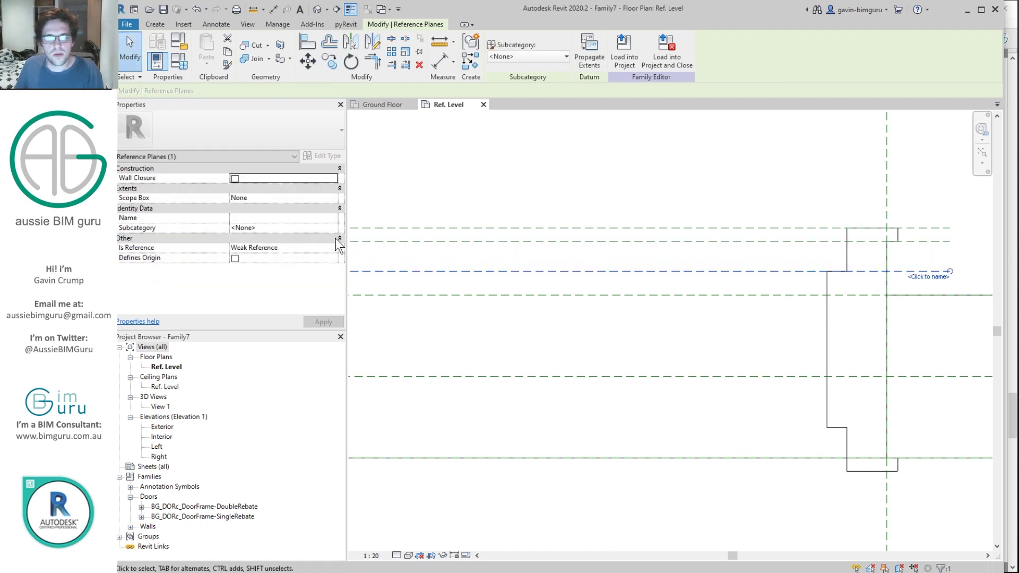
Set the copied reference plane at the rebate corner to Not a Reference.
left_click(338, 251)
left_click(339, 238)
left_click(842, 216)
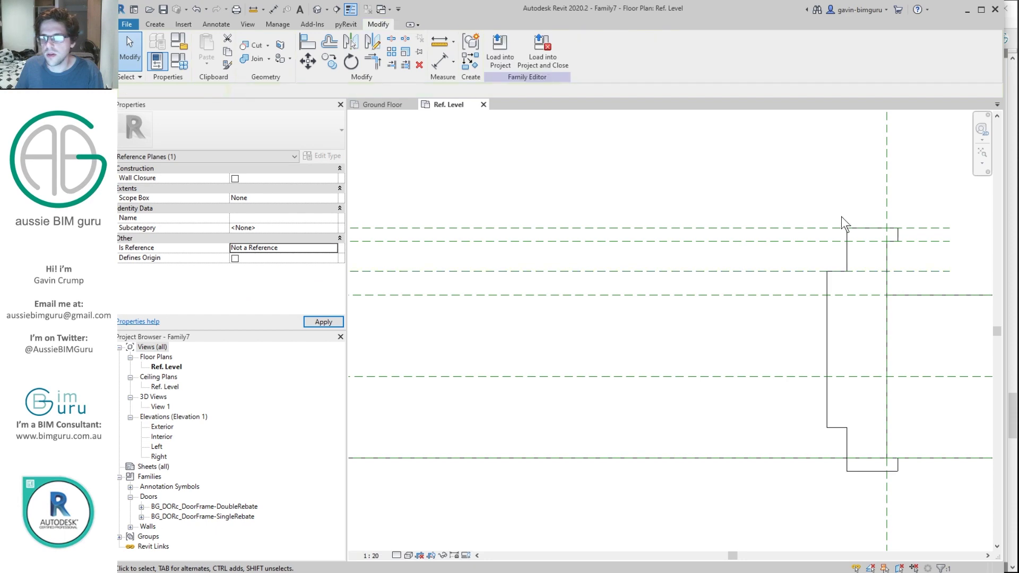
key("f")
key("t")
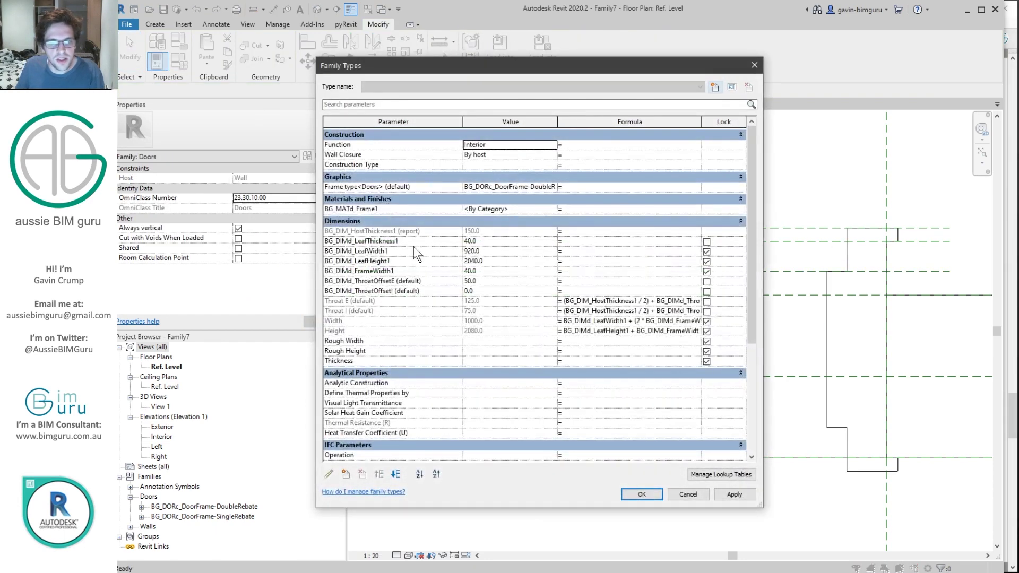
left_click(499, 240)
left_click(685, 495)
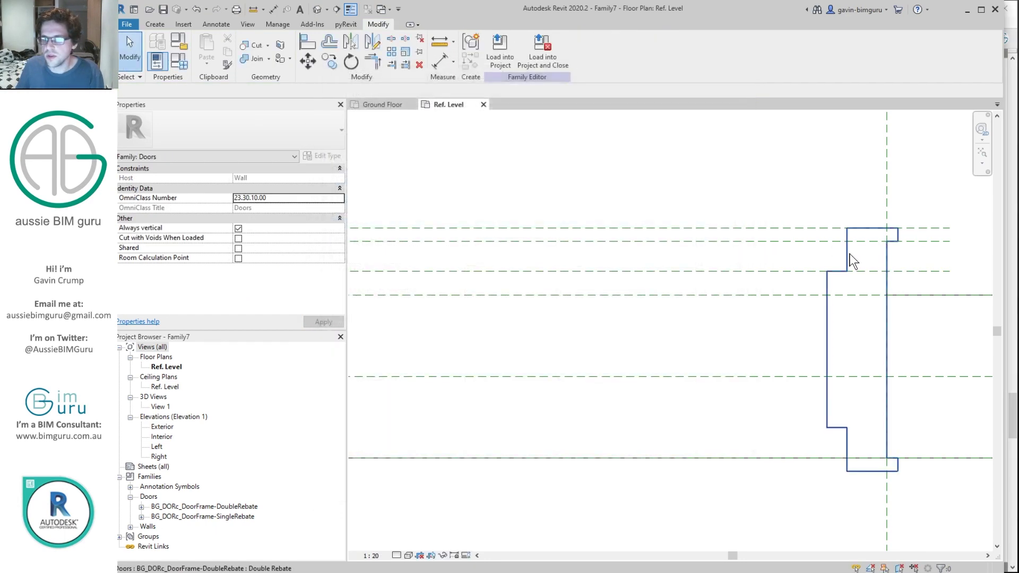
Dimension between the frame's outermost exterior reference plane and the rebate corner reference plane, and set the view scale to 1:5.
left_click(848, 255)
key("d")
key("i")
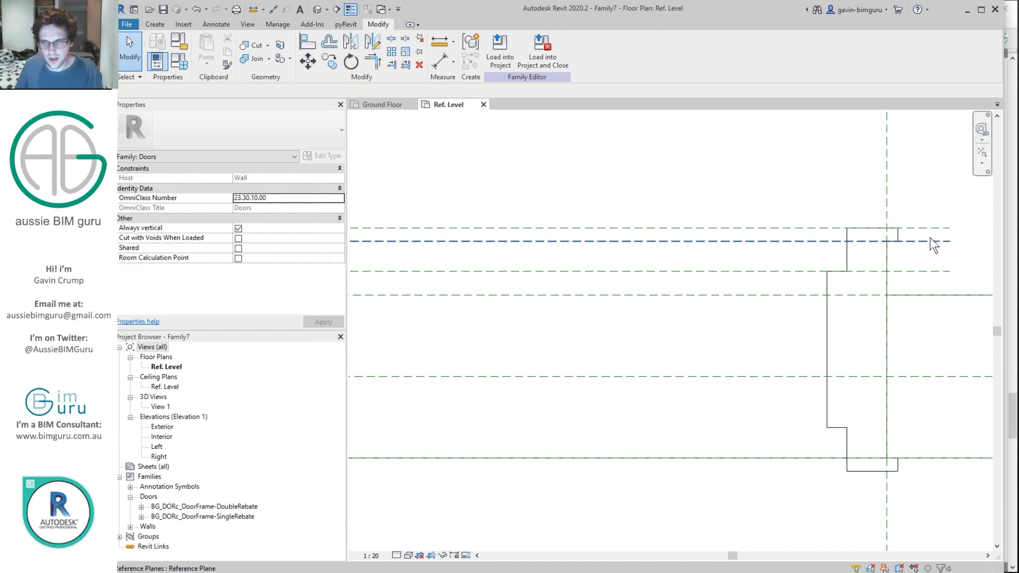
left_click(931, 241)
left_click(932, 271)
scroll(932, 271, "down", 3)
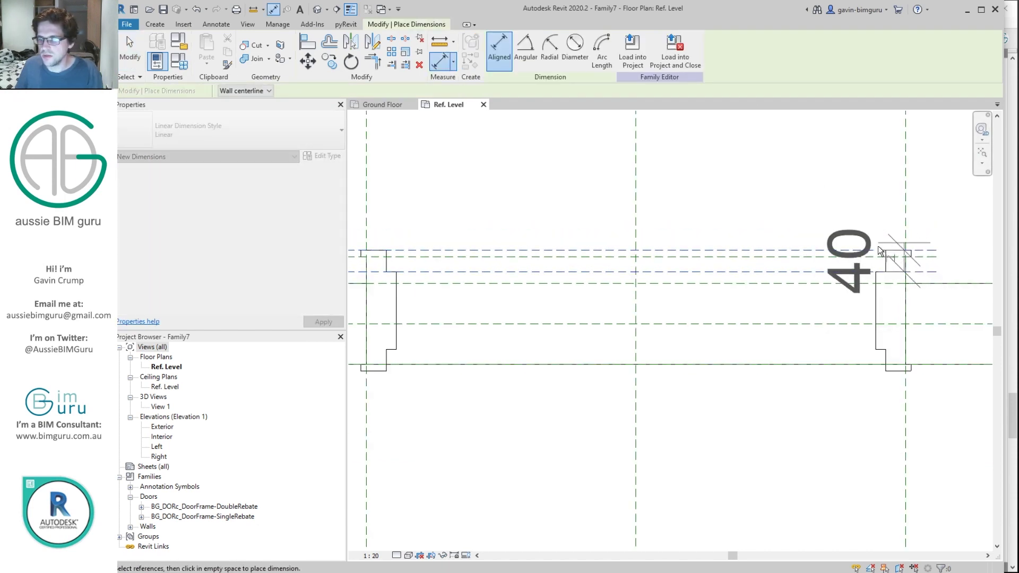
left_click(845, 205)
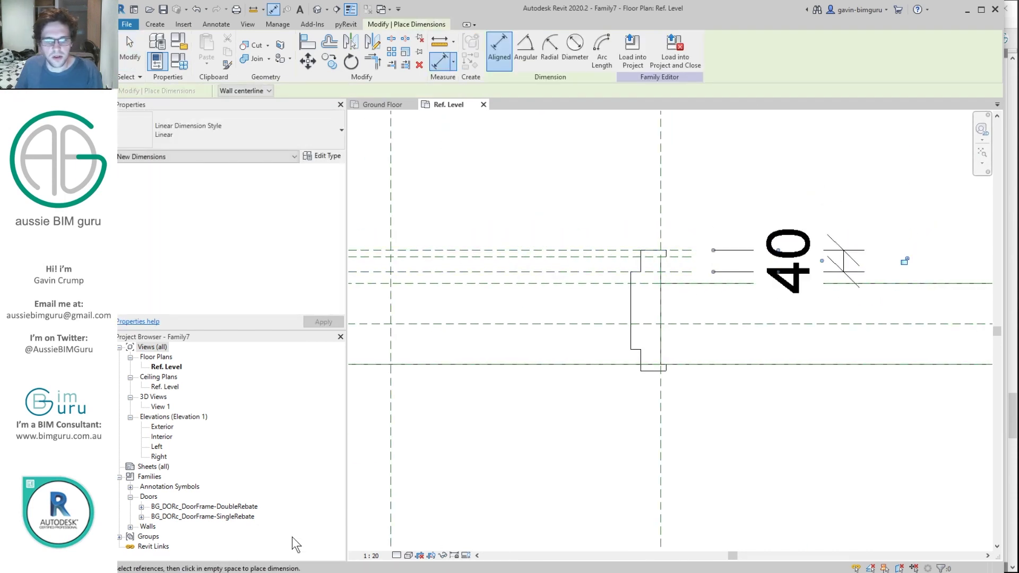
left_click(371, 555)
left_click(374, 421)
scroll(664, 260, "up", 2)
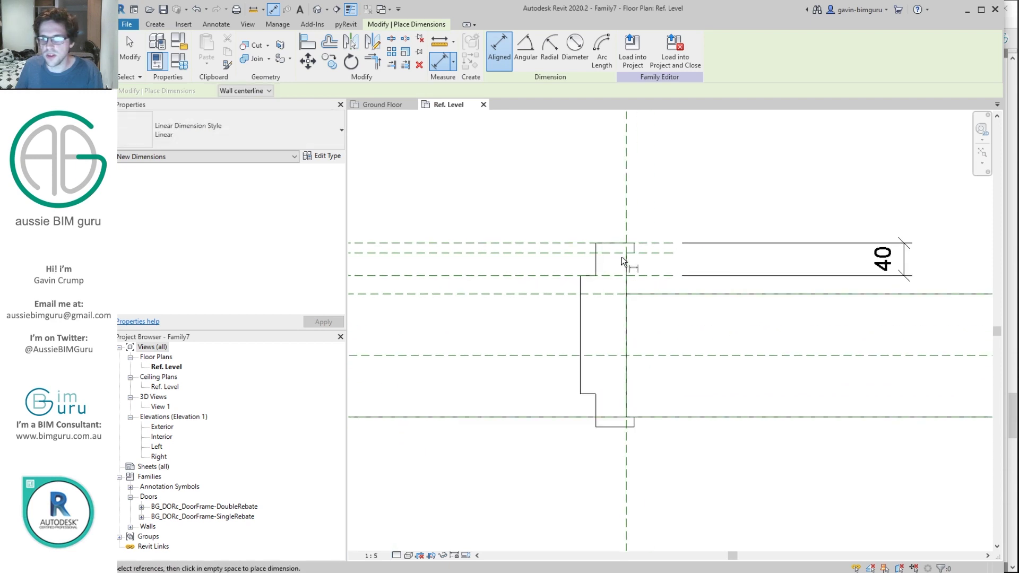
Dimension between the exterior throat reference plane and the outermost exterior reference plane, and lock that dimension.
left_click(656, 253)
left_click(656, 244)
left_click(718, 186)
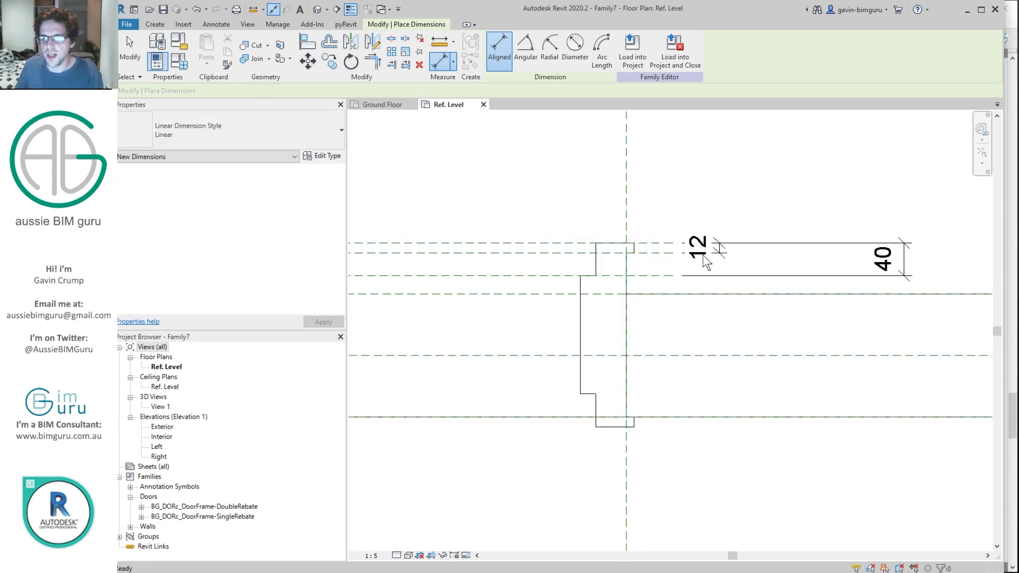
key("Escape")
left_click(714, 255)
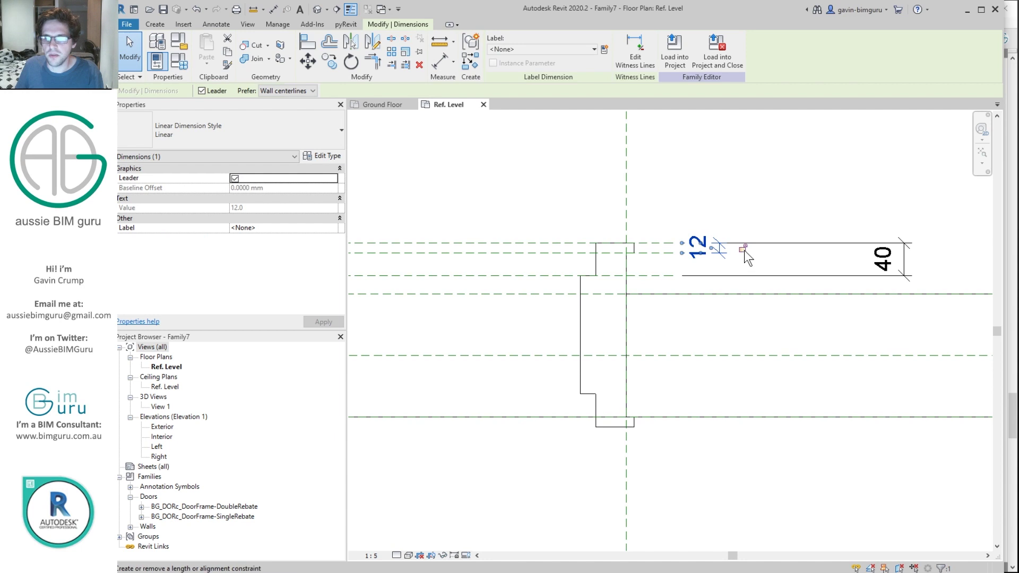
left_click(744, 249)
left_click(785, 198)
Move the rebate depth dimension closer to the frame and label it with BG_DIMd_LeafThickness1.
left_click(881, 259)
left_click_drag(904, 243, 779, 242)
left_click(568, 50)
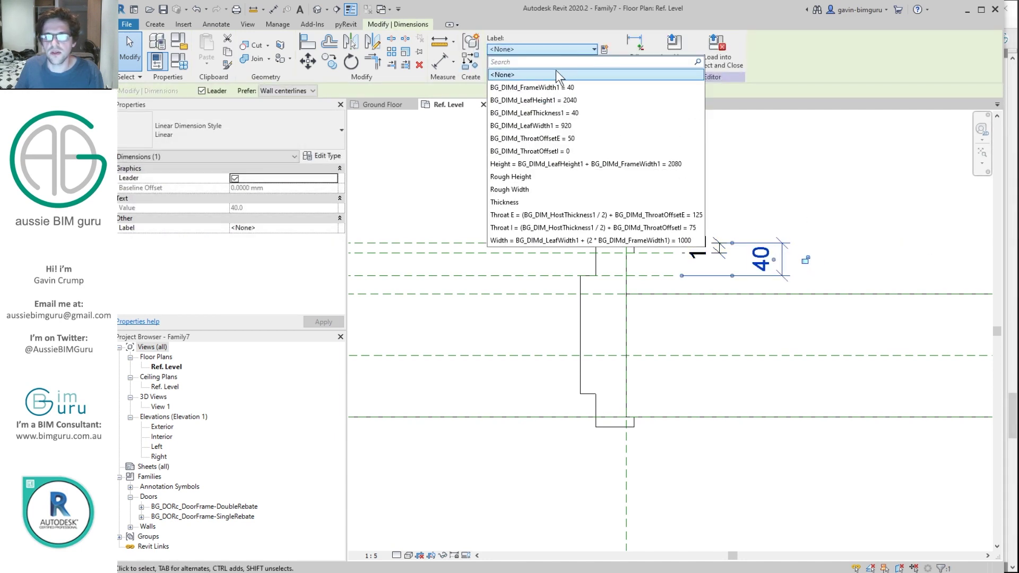
left_click(556, 113)
left_click(779, 183)
Set BG_DIMd_ThroatOffsetE to 0 to test how the frame and its reference planes respond.
scroll(866, 207, "down", 3)
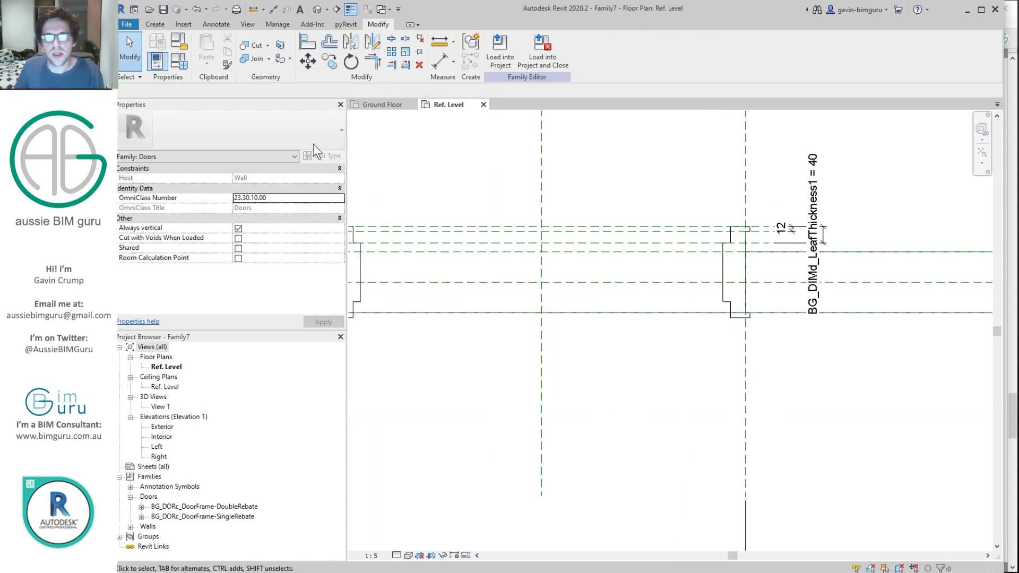
middle_click_drag(479, 205, 514, 202)
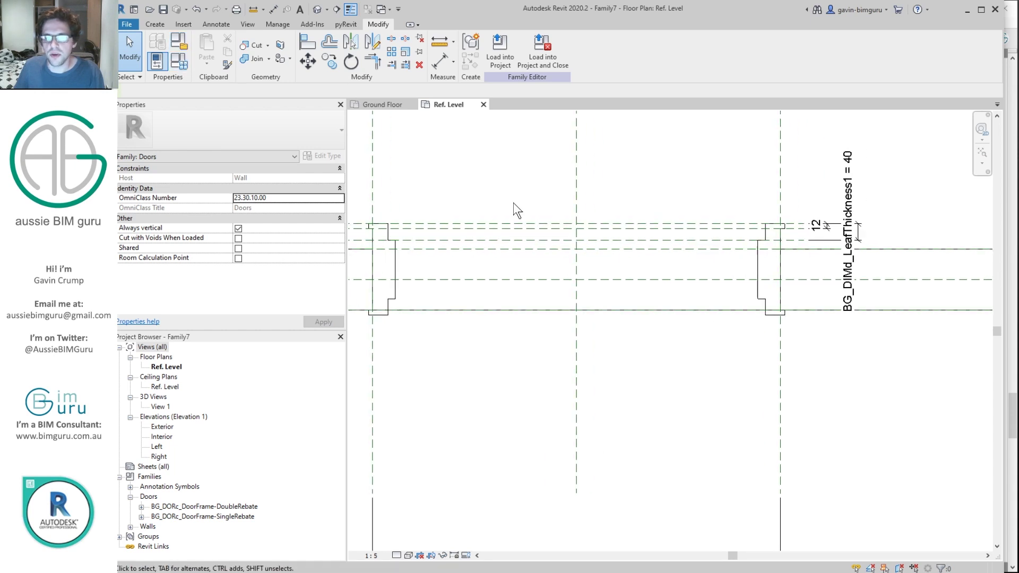
left_click(179, 62)
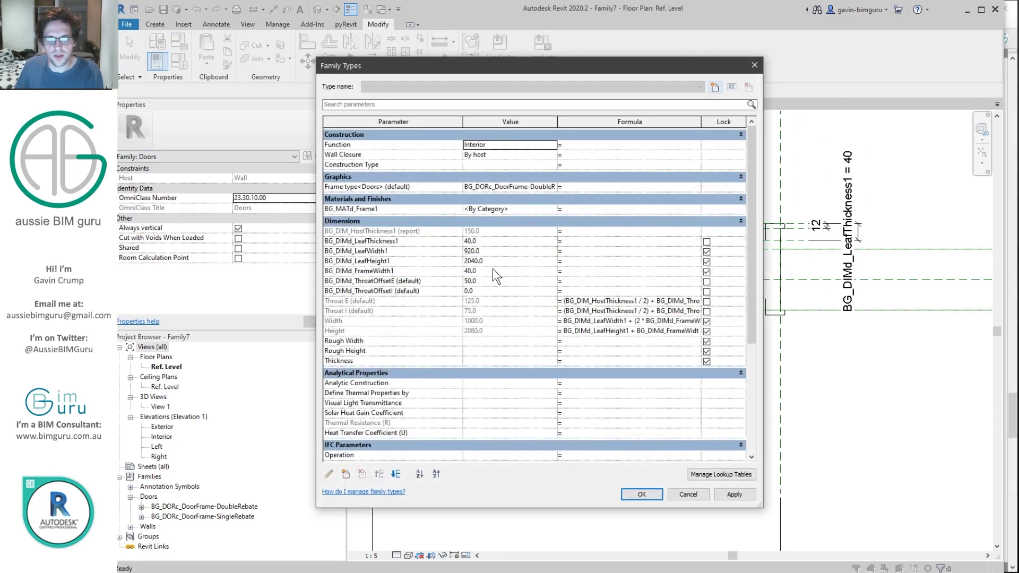
left_click(644, 495)
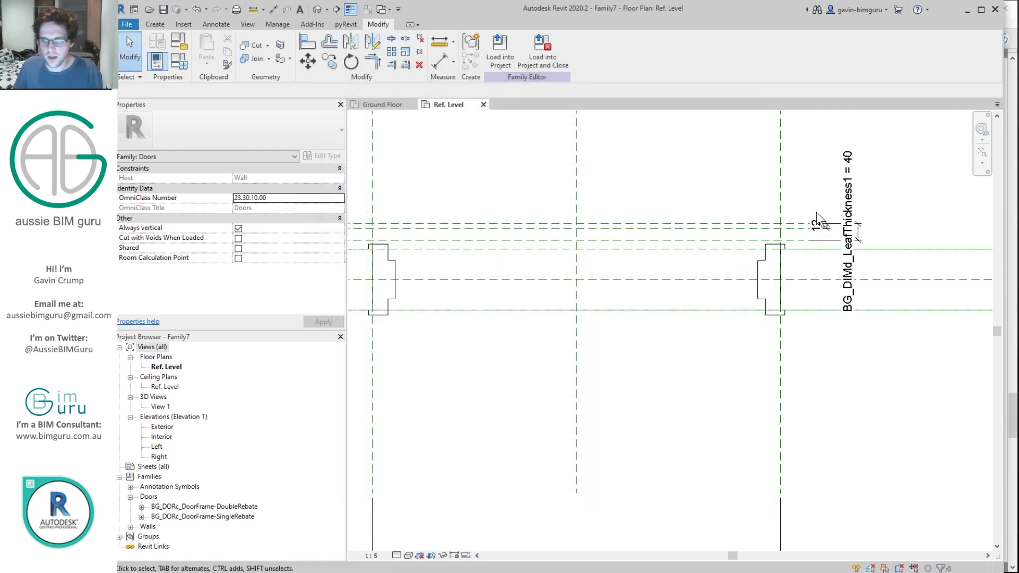
scroll(801, 243, "up", 2)
key("d")
key("i")
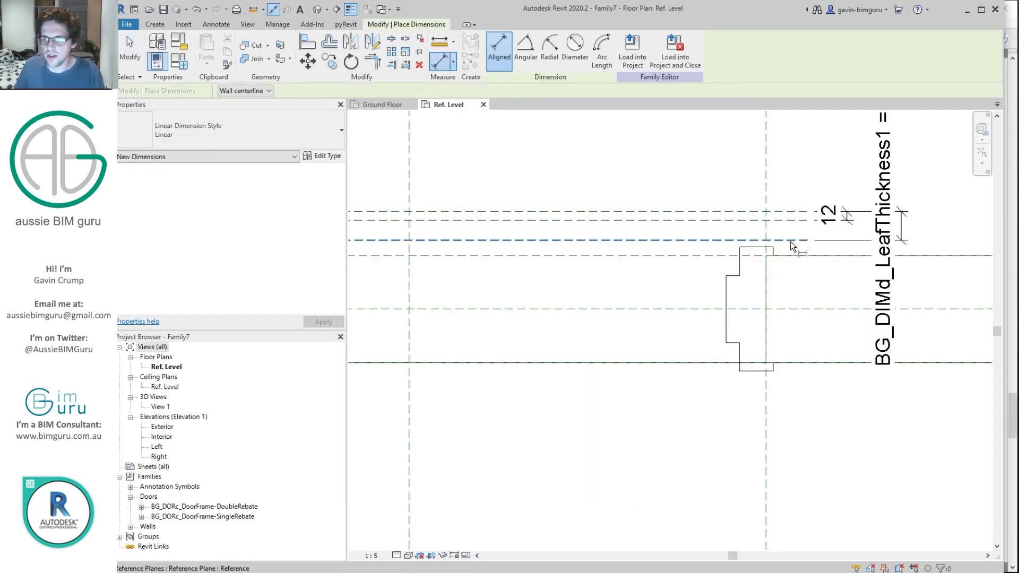
key("Escape")
key("Escape")
scroll(791, 228, "down", 2)
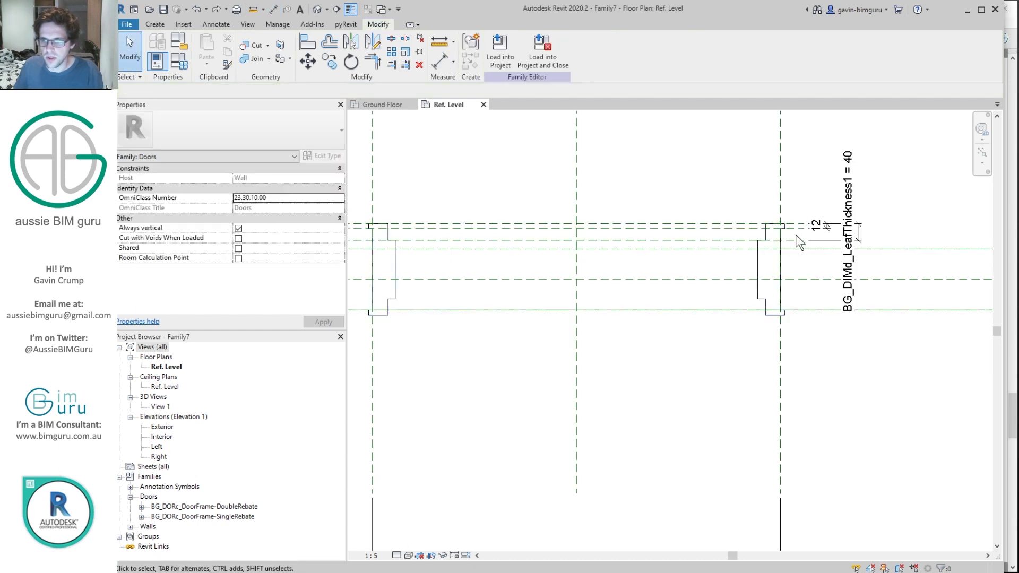
key("ctrl+y")
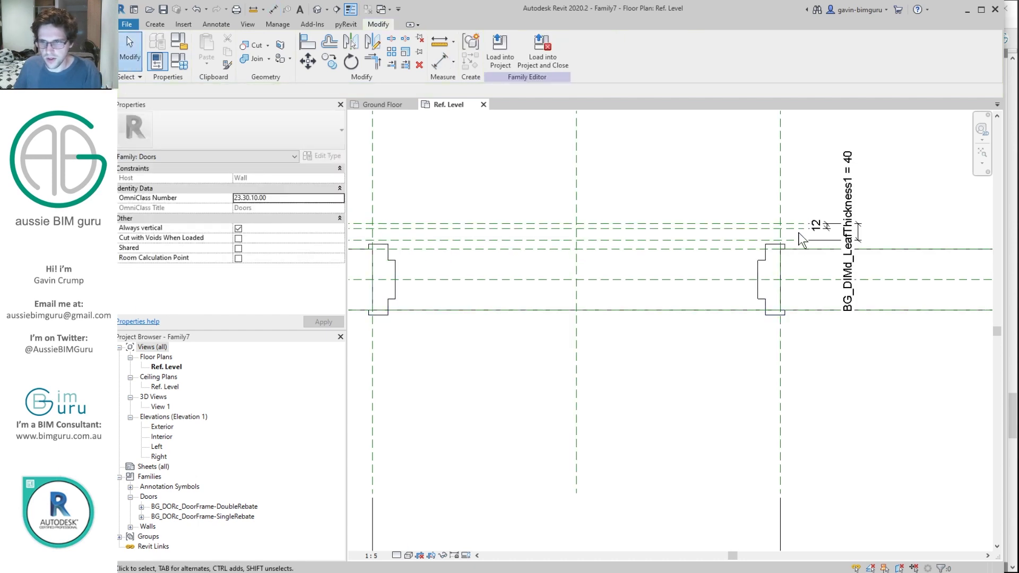
Dimension between the exterior throat reference plane and the Exterior reference plane on the wall face.
scroll(797, 232, "up", 3)
key("d")
key("i")
left_click(793, 225)
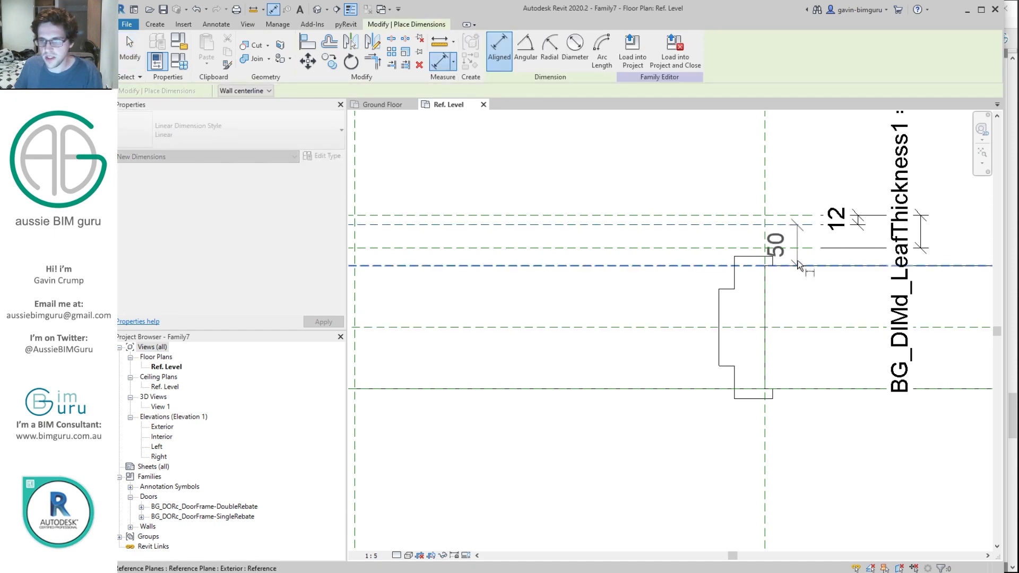
left_click(798, 264)
middle_click_drag(791, 263, 596, 274)
left_click(772, 247)
key("Escape")
key("Escape")
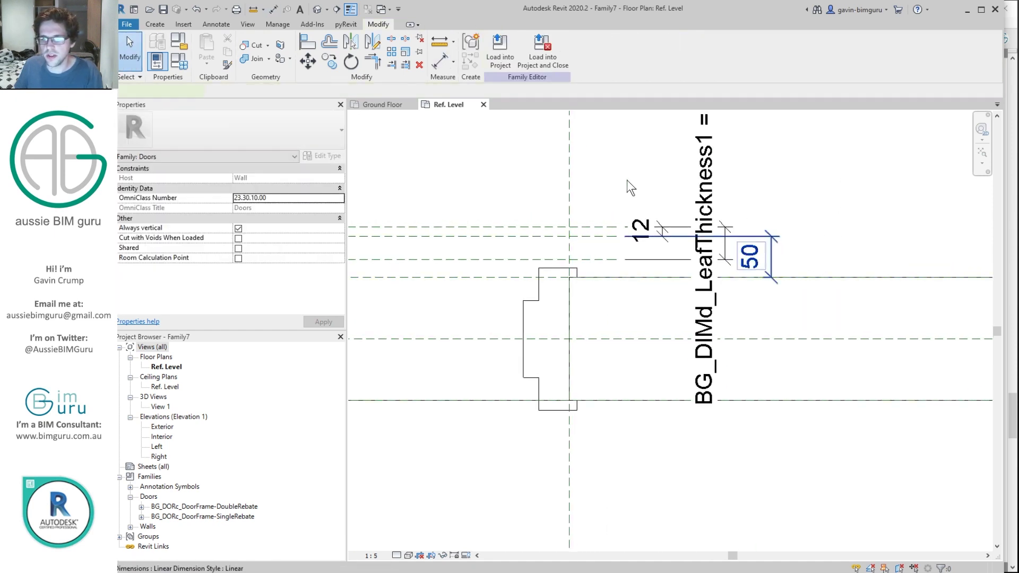
Label the new throat-to-wall-face dimension with the BG_DIMd_ThroatOffsetE parameter.
left_click(733, 242)
left_click(538, 47)
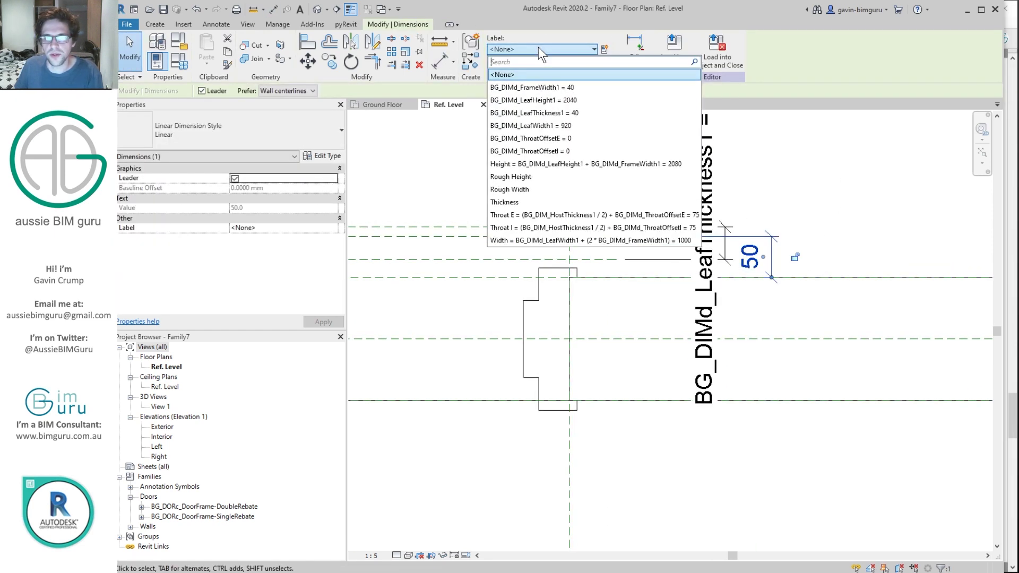
left_click(560, 140)
left_click(859, 183)
Set the BG_DIMd_ThroatOffsetE parameter to 0 in the family types.
scroll(871, 185, "down", 2)
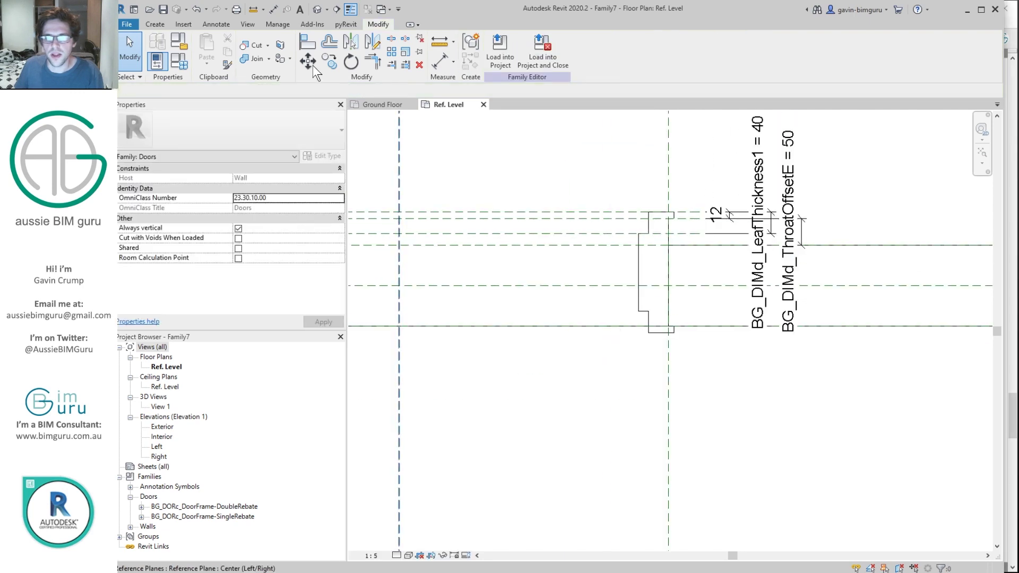
left_click(179, 63)
left_click(485, 286)
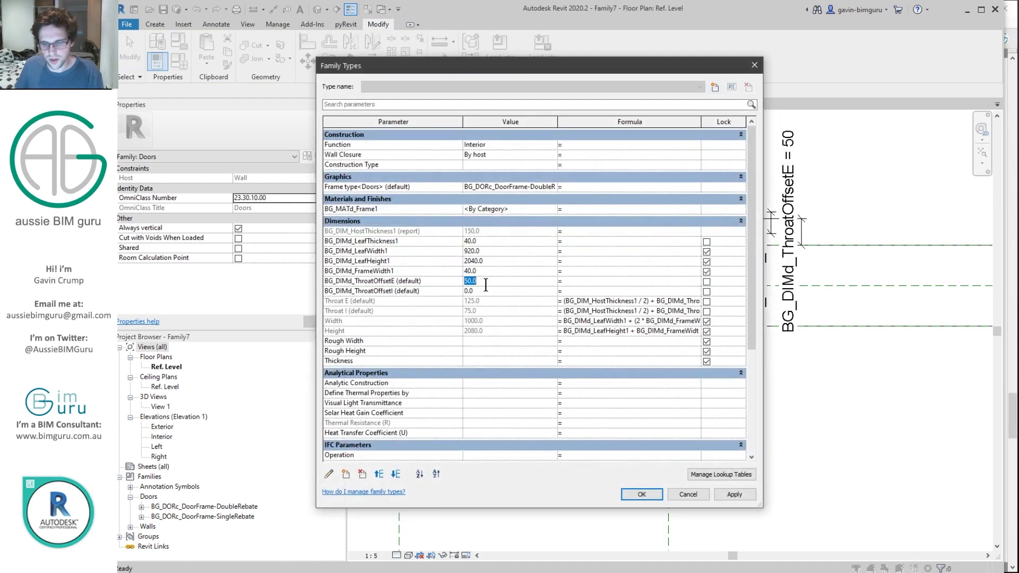
left_click(641, 494)
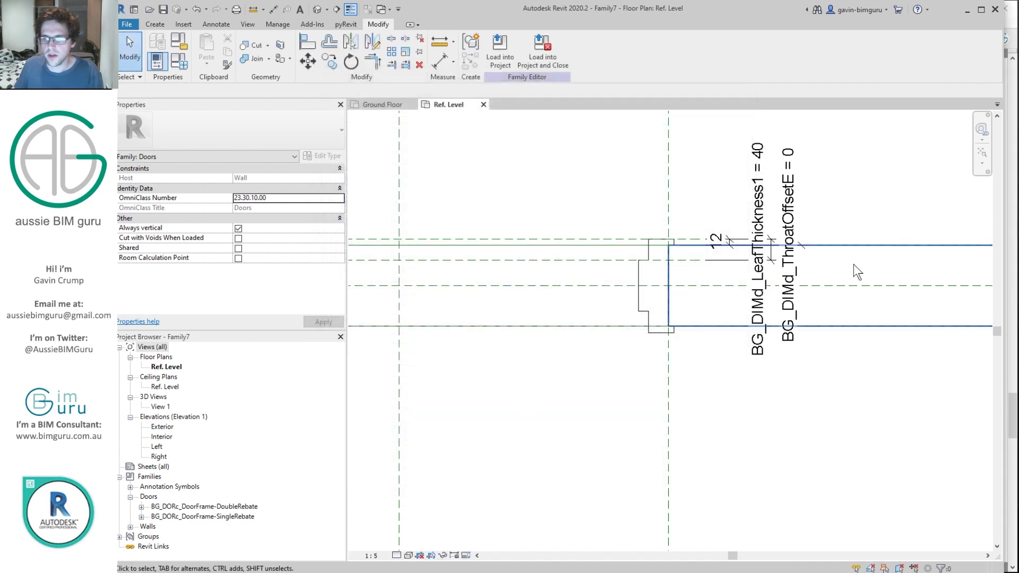
Regroup the Throat E and Throat I parameters under Other.
left_click(172, 60)
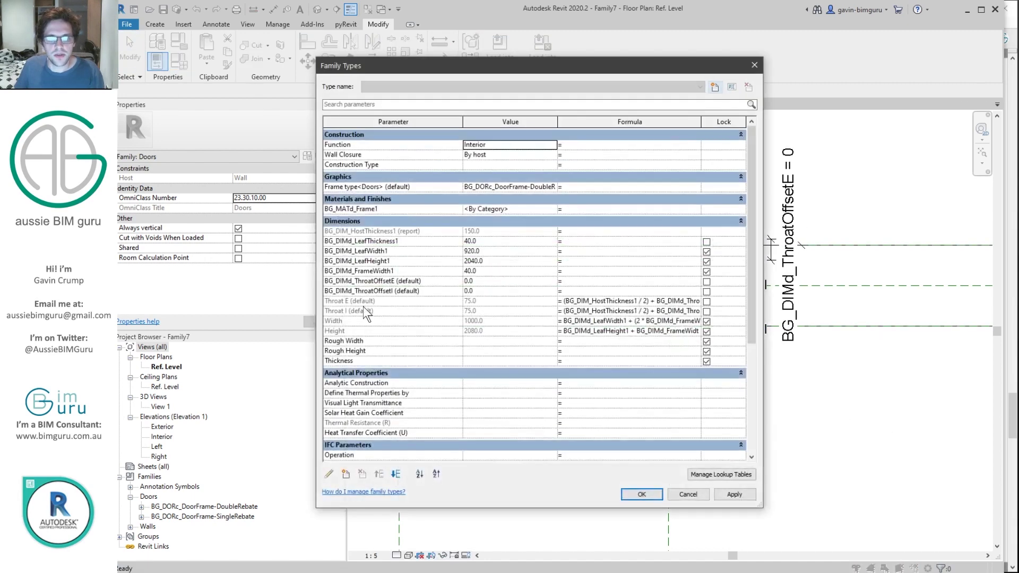
left_click(363, 301)
left_click(329, 474)
left_click(719, 319)
left_click(665, 487)
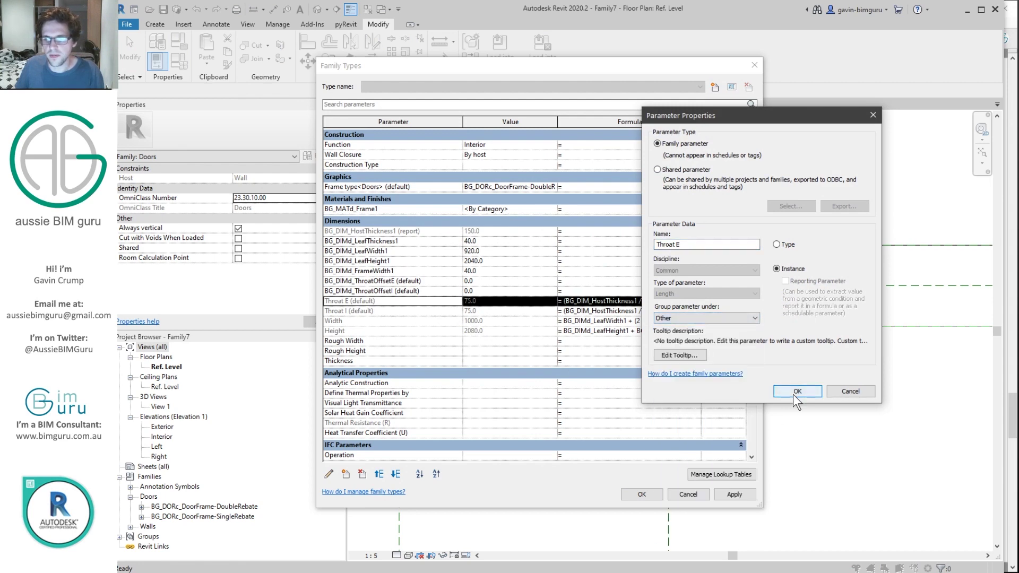
left_click(797, 391)
left_click(329, 475)
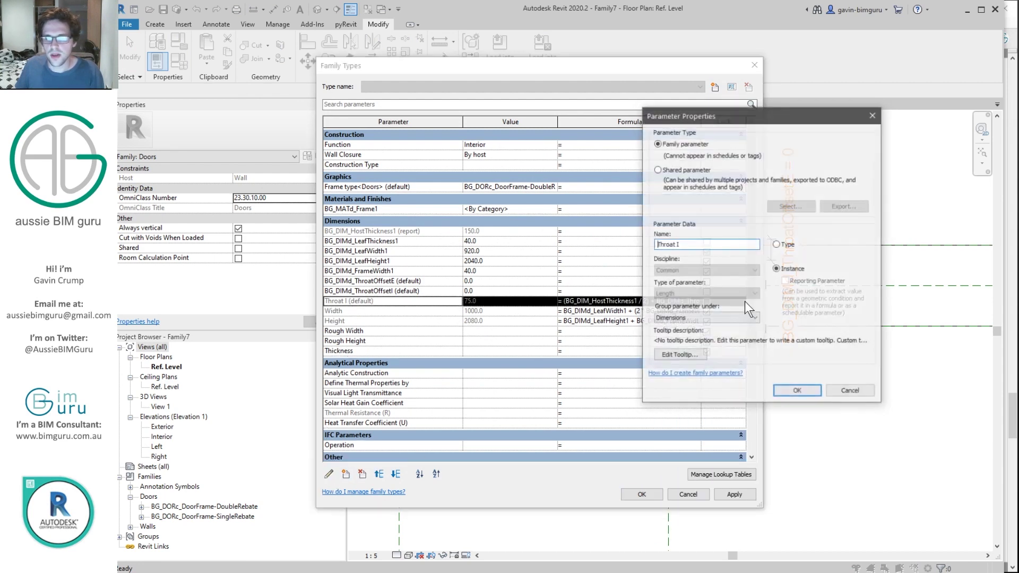
left_click(748, 317)
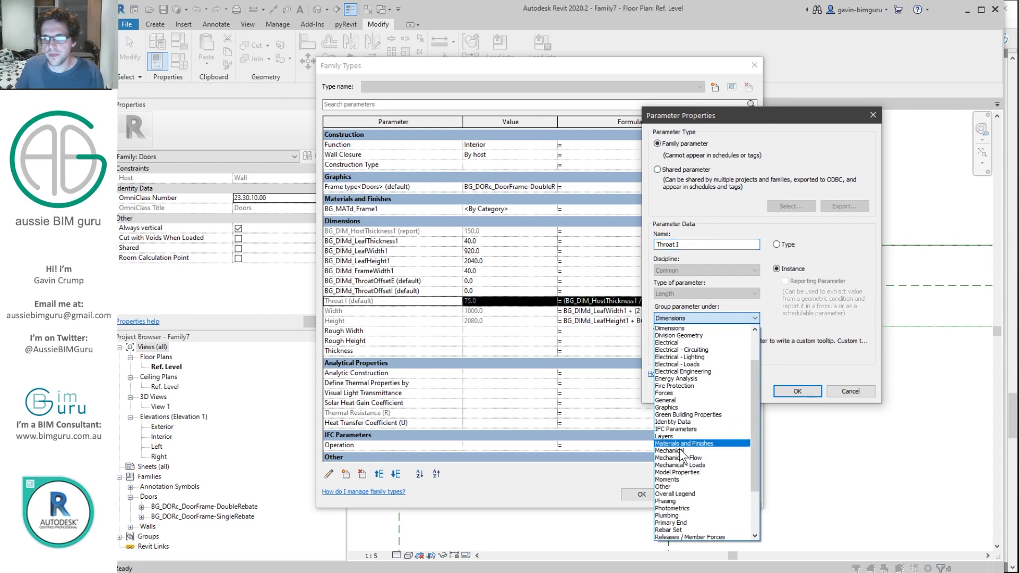
left_click(689, 486)
left_click(796, 391)
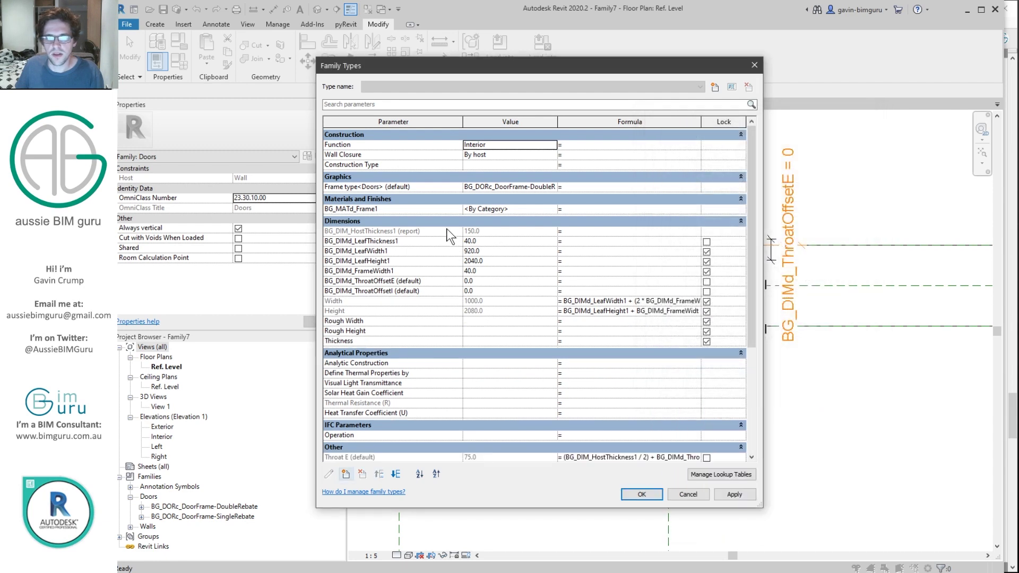
Regroup the BG_DIM_HostThickness1 reporting parameter under Other and accept the family type changes.
left_click(329, 474)
left_click(731, 317)
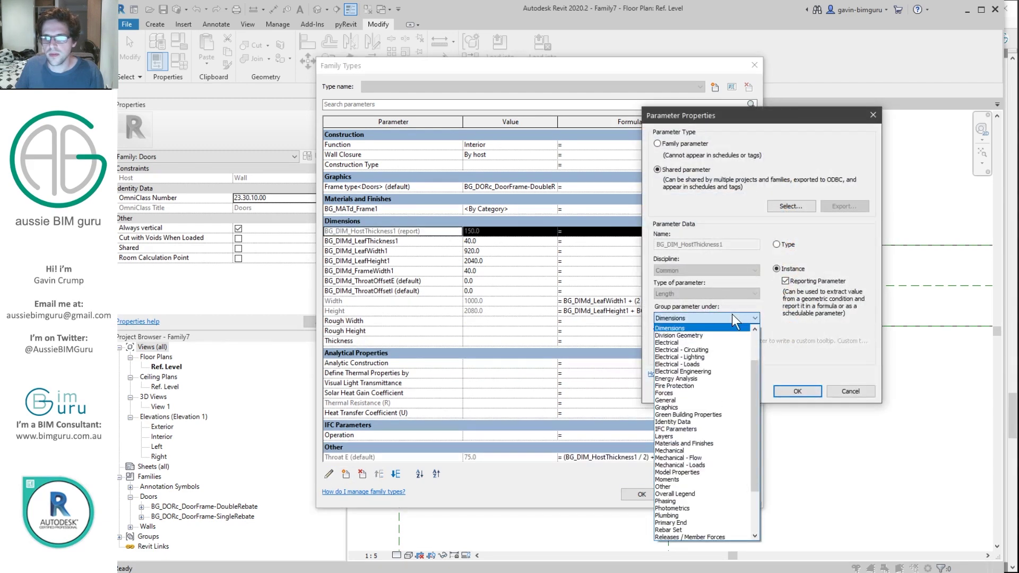
left_click(694, 475)
left_click(791, 389)
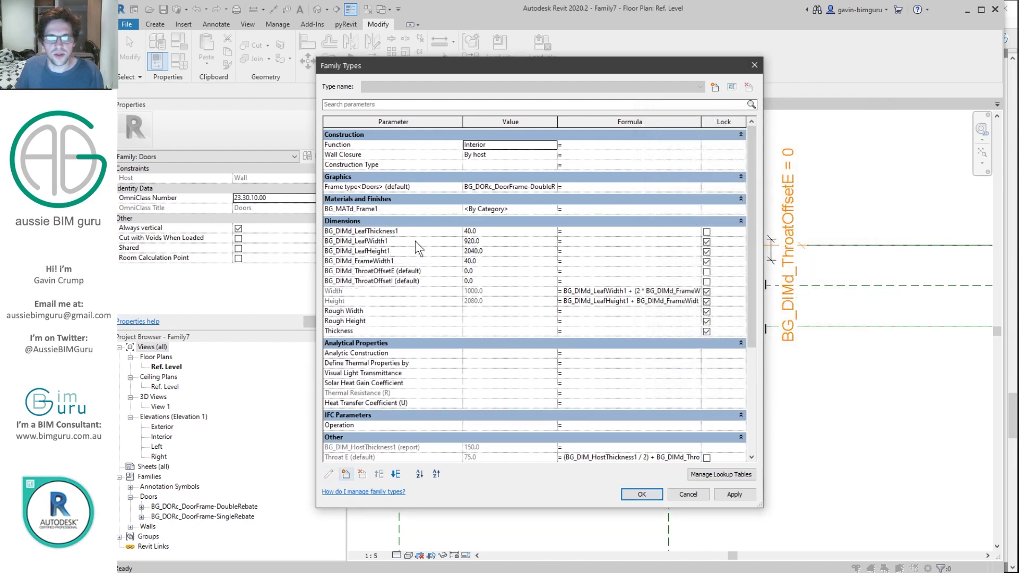
left_click(412, 272)
left_click(420, 282)
left_click(433, 270)
left_click(433, 271)
left_click(657, 489)
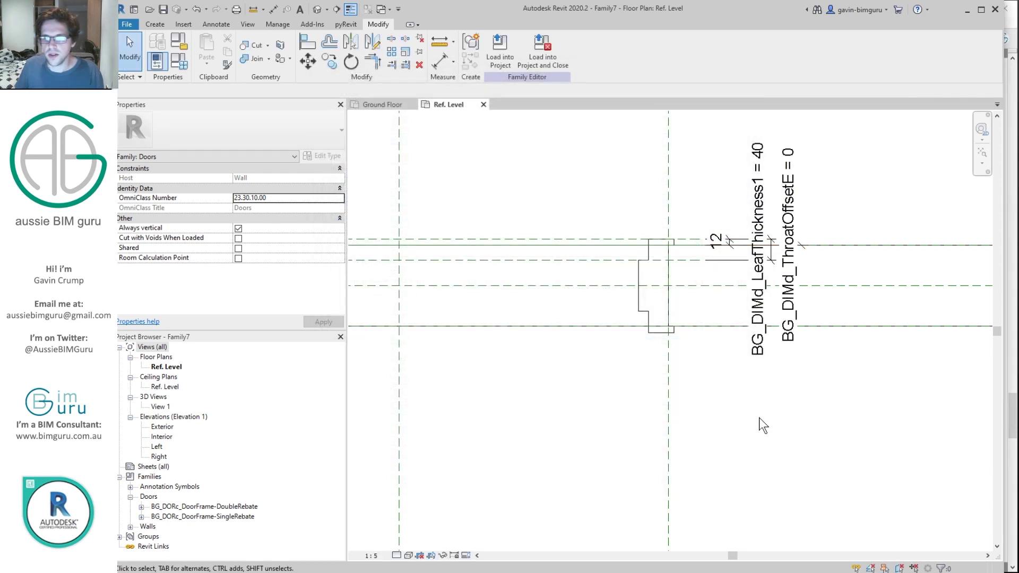
Open the 3D view View 1, orient it to a corner isometric, and hide the Walls category.
double_click(161, 407)
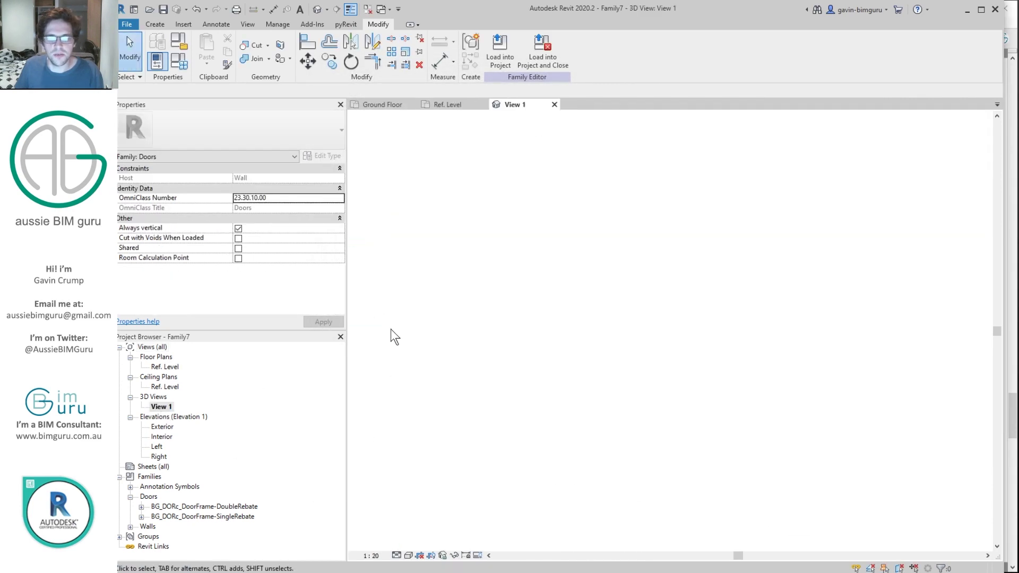
key("v")
key("g")
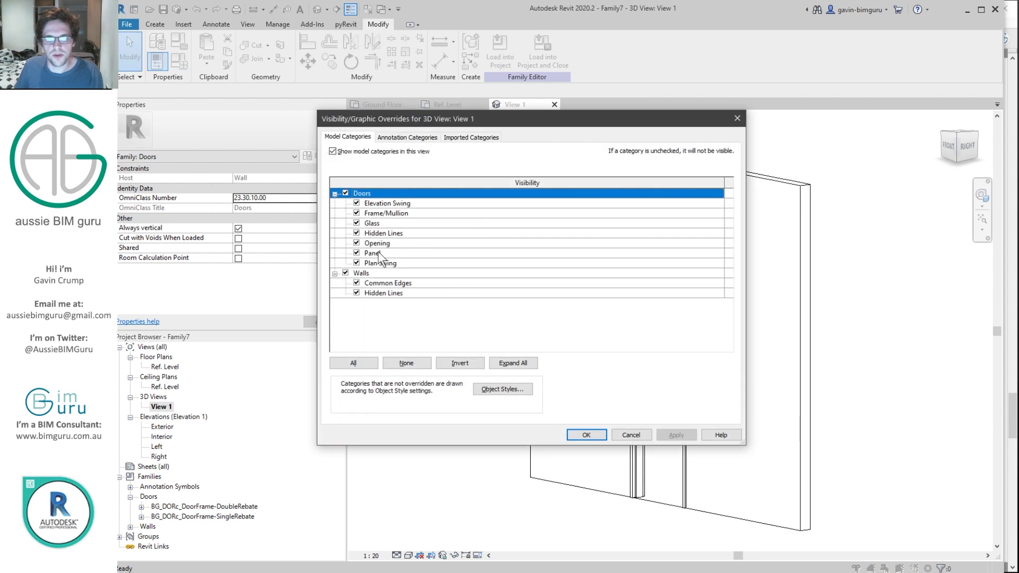
key("Escape")
left_click(958, 135)
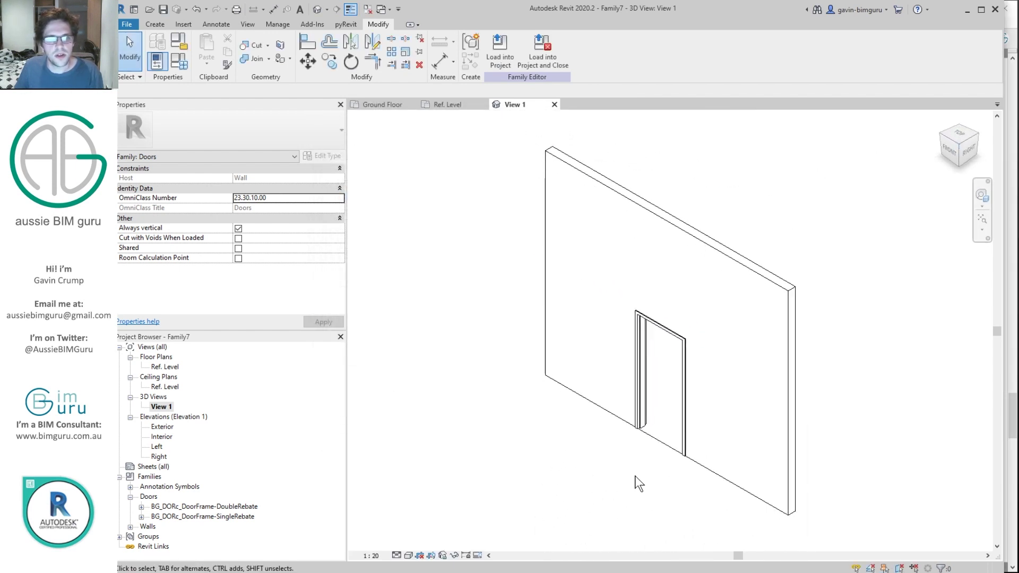
key("v")
key("g")
left_click(345, 273)
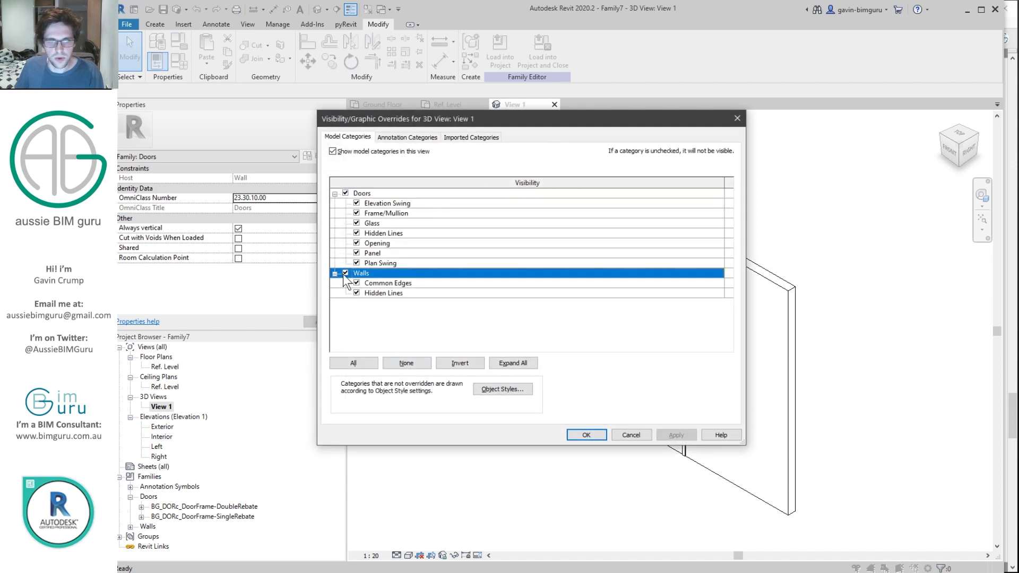
left_click(586, 435)
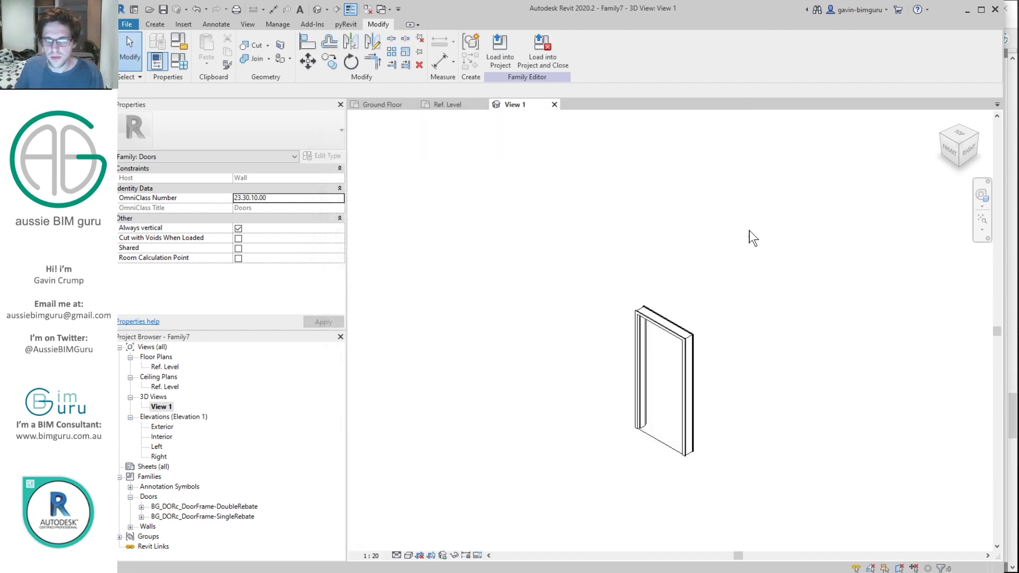
Create a family type named D.SGL - 920x2040 for the door and accept the family types.
left_click(959, 146)
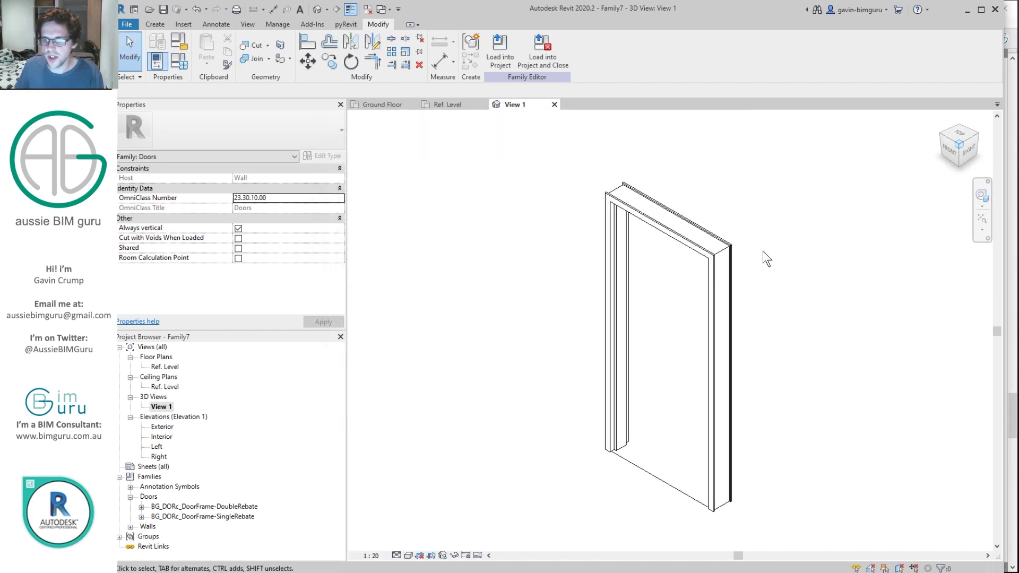
left_click(176, 59)
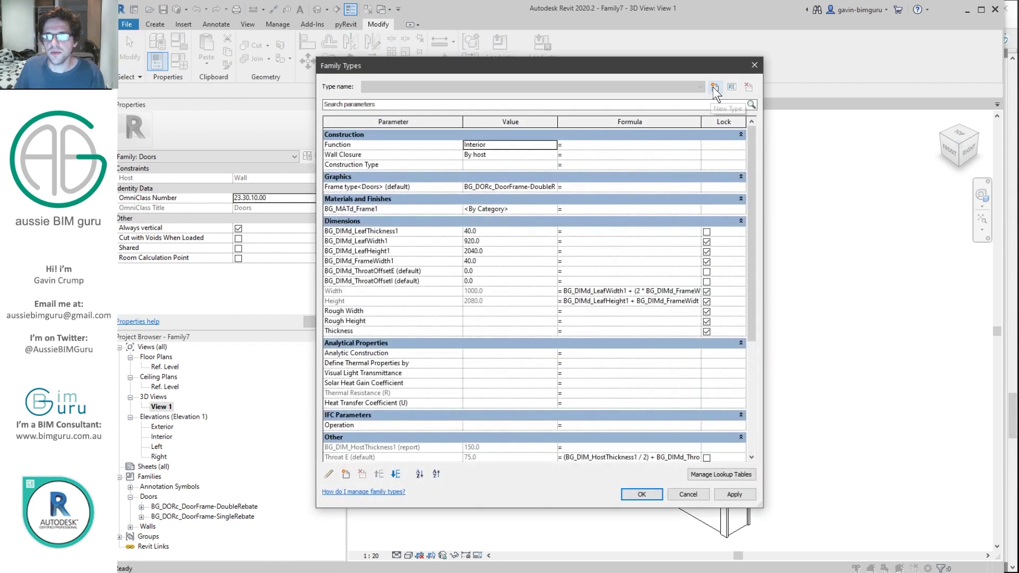
left_click(714, 87)
type("d")
key("BackSpace")
key("BackSpace")
type("D.SGL - 920x2040")
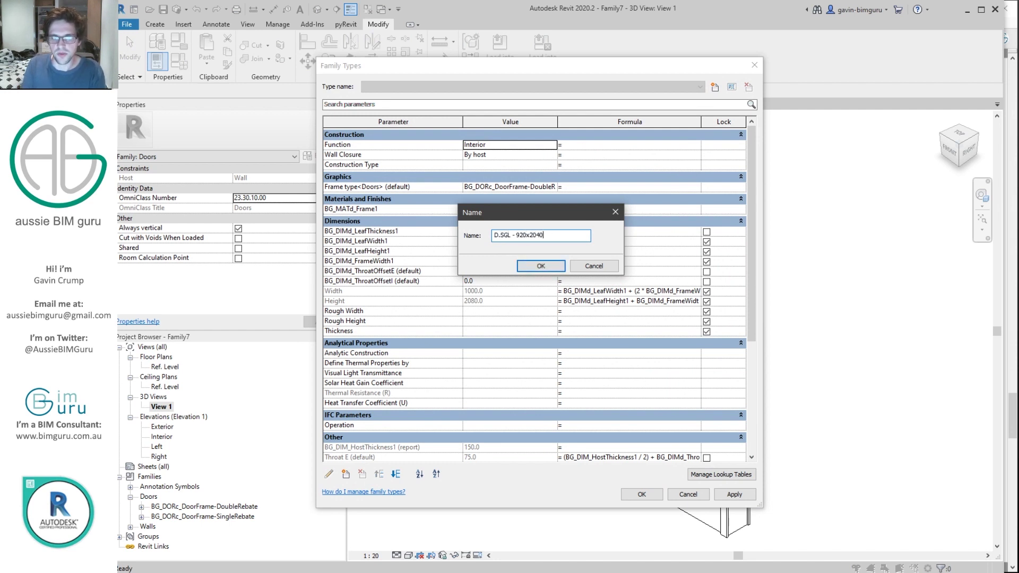
key("Return")
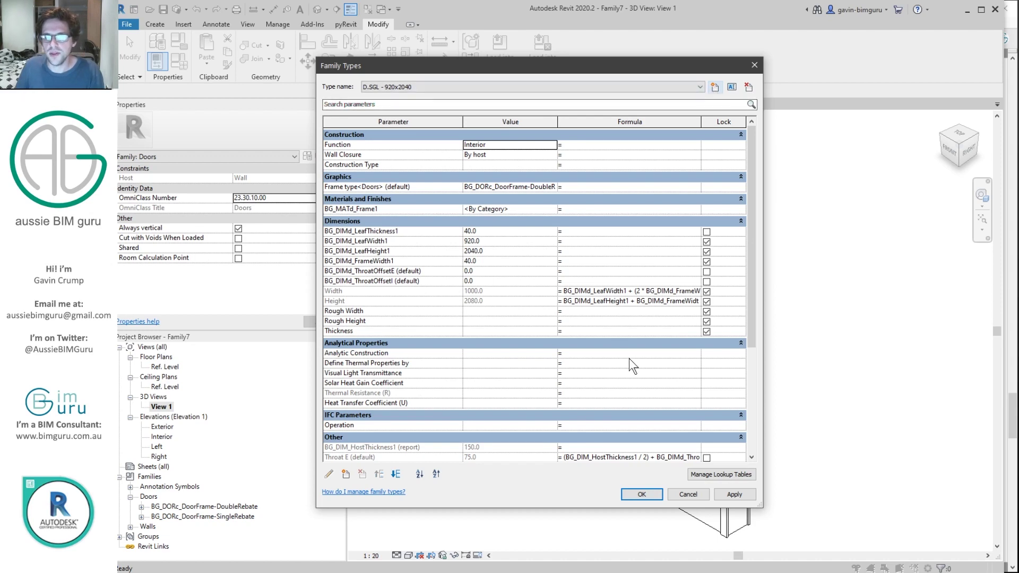
left_click(627, 497)
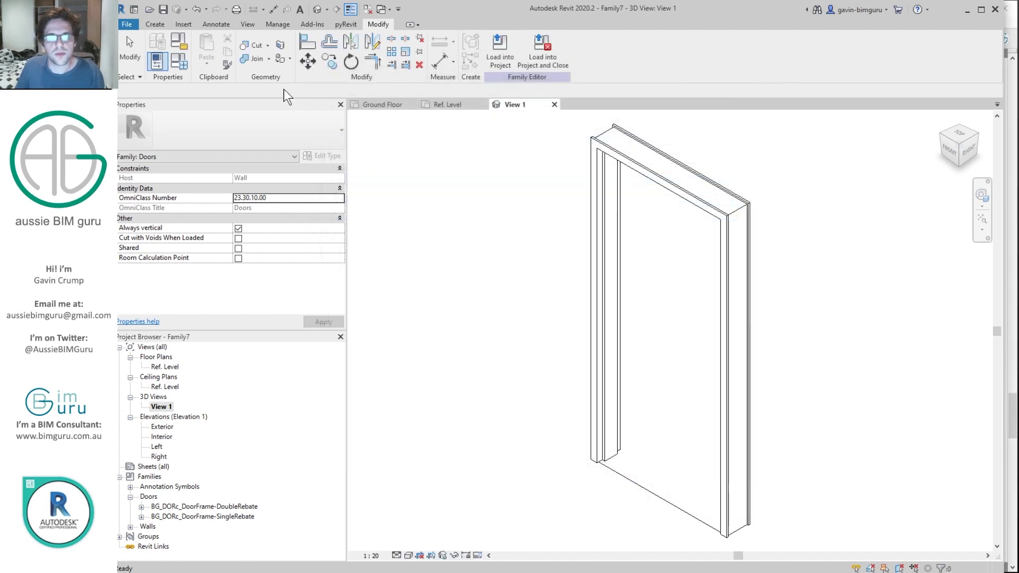
Purge the unused families and types from the door family.
left_click(277, 23)
left_click(314, 56)
left_click(451, 453)
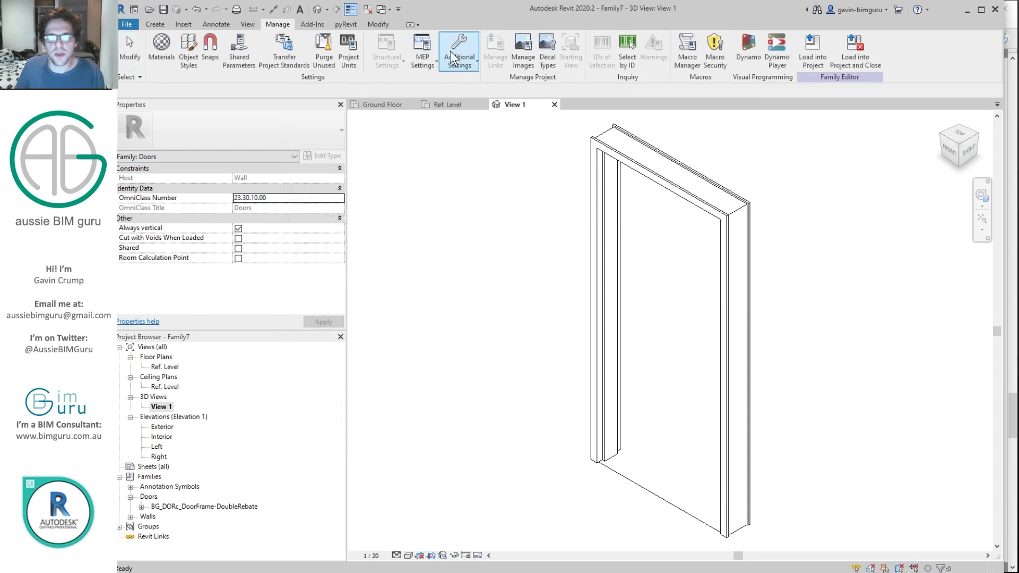
Delete the listed project materials in the Material Browser and accept the changes.
left_click(457, 52)
left_click(161, 48)
left_click(359, 171)
key("Delete")
key("Delete")
key("Delete")
key("Delete")
key("Delete")
key("Delete")
key("Delete")
key("Delete")
key("Delete")
key("Delete")
key("Delete")
key("Delete")
key("Delete")
key("Delete")
key("Delete")
key("Delete")
key("Delete")
key("Delete")
key("Delete")
key("Delete")
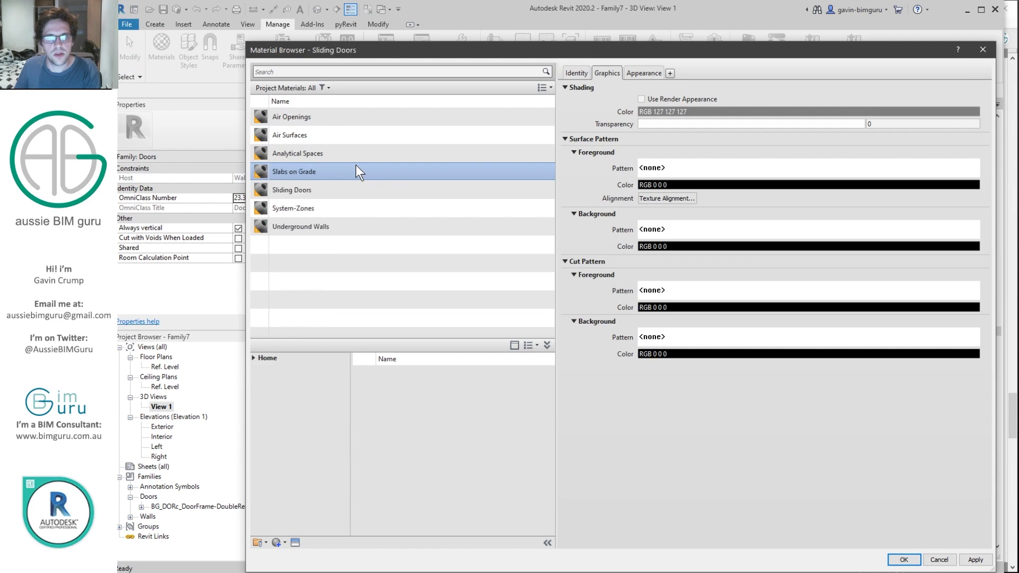
left_click(904, 559)
Run Purge Unused two more times to clear the leftover unused items.
left_click(324, 51)
left_click(450, 449)
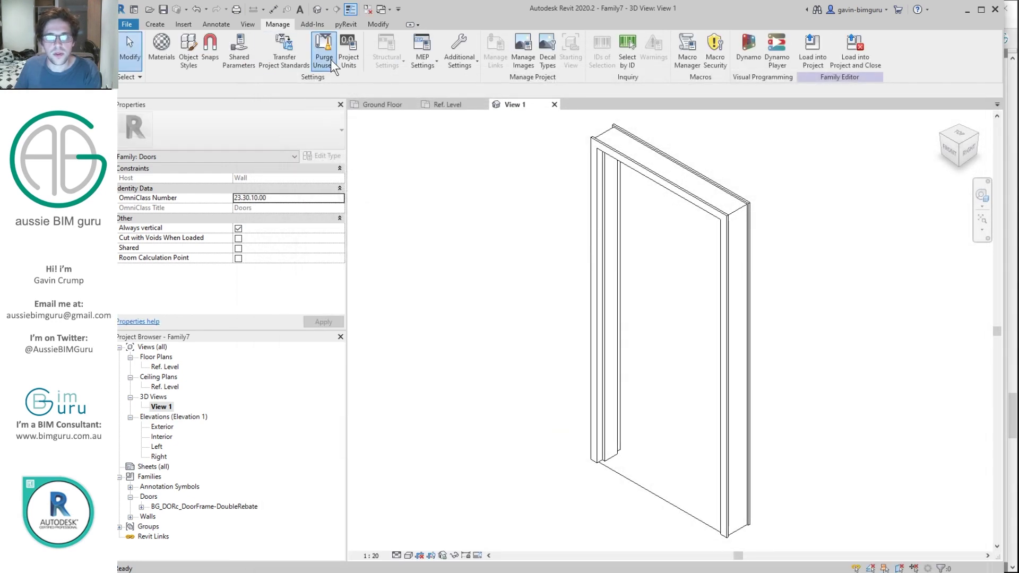
left_click(324, 51)
left_click(456, 454)
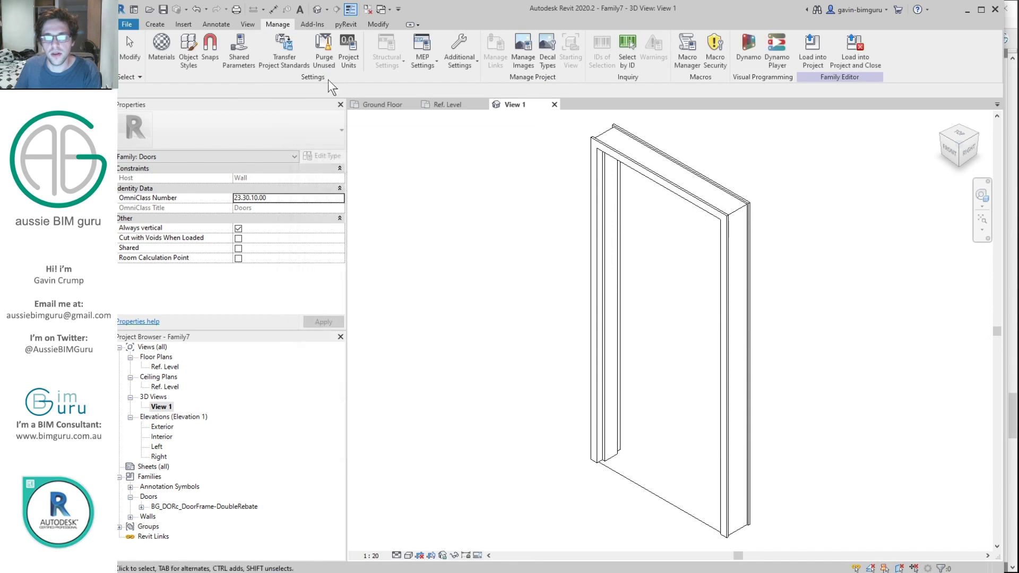
Save the family as BG_DOR_Swing-Single in the Doors folder under Demo.
left_click(132, 24)
mouse_move(154, 161)
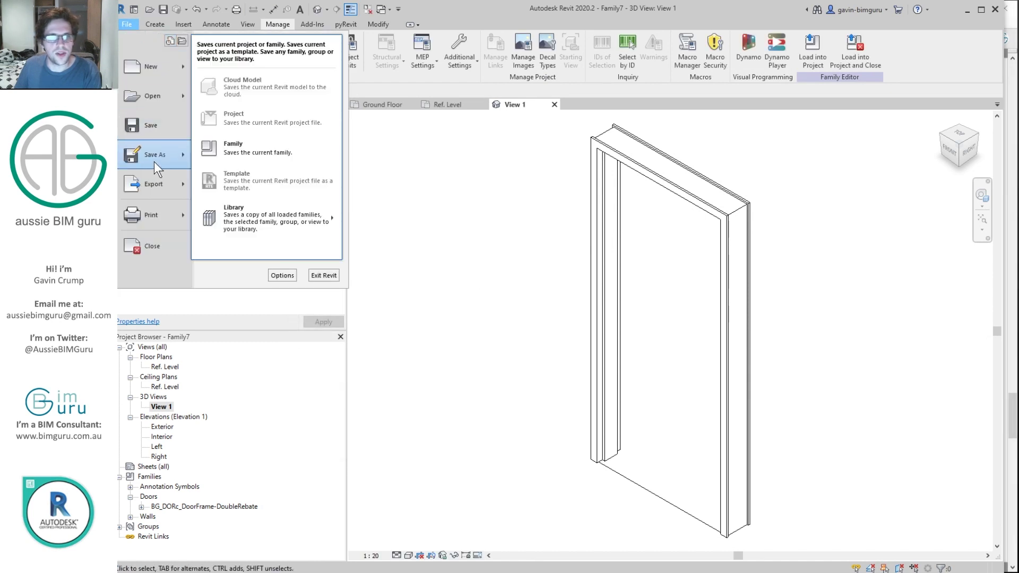
left_click(227, 139)
left_click(552, 217)
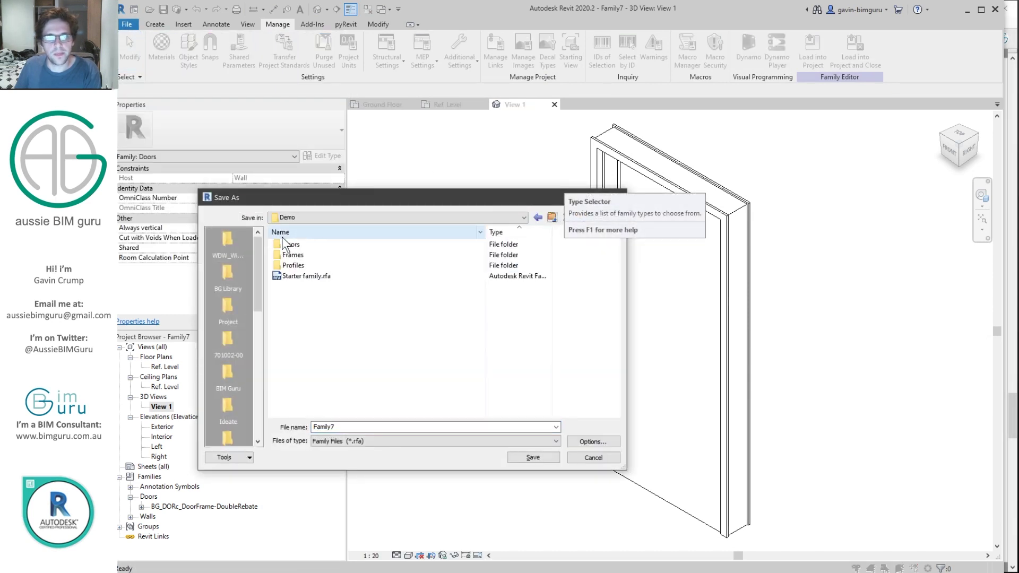
double_click(291, 245)
double_click(324, 427)
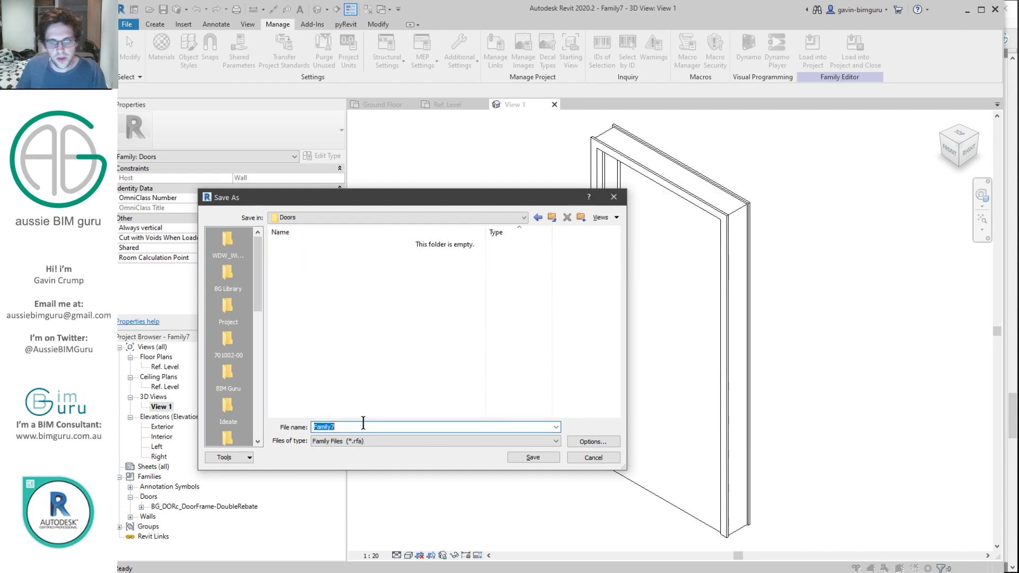
type("BG_DOR_")
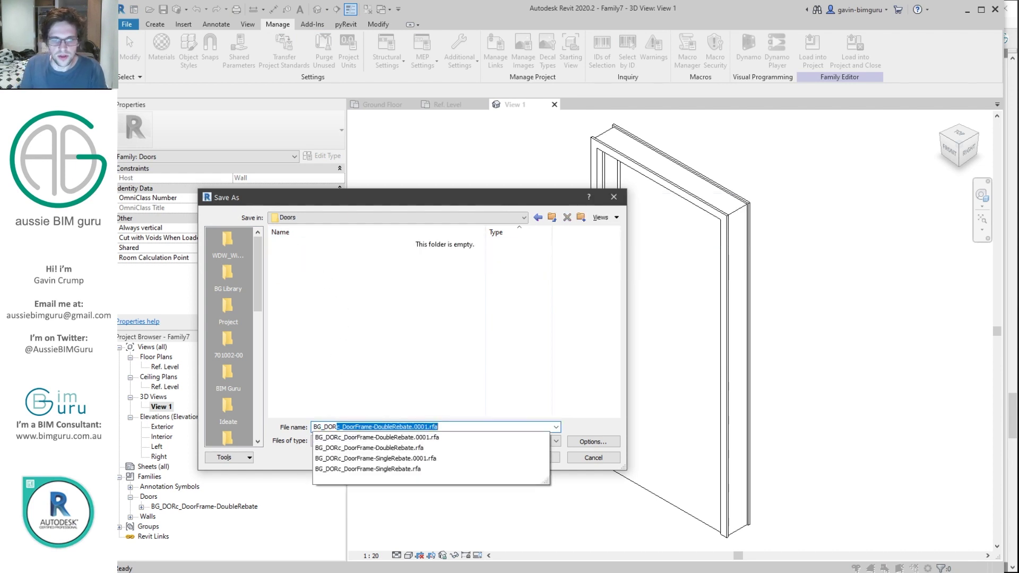
type("Swing-Single")
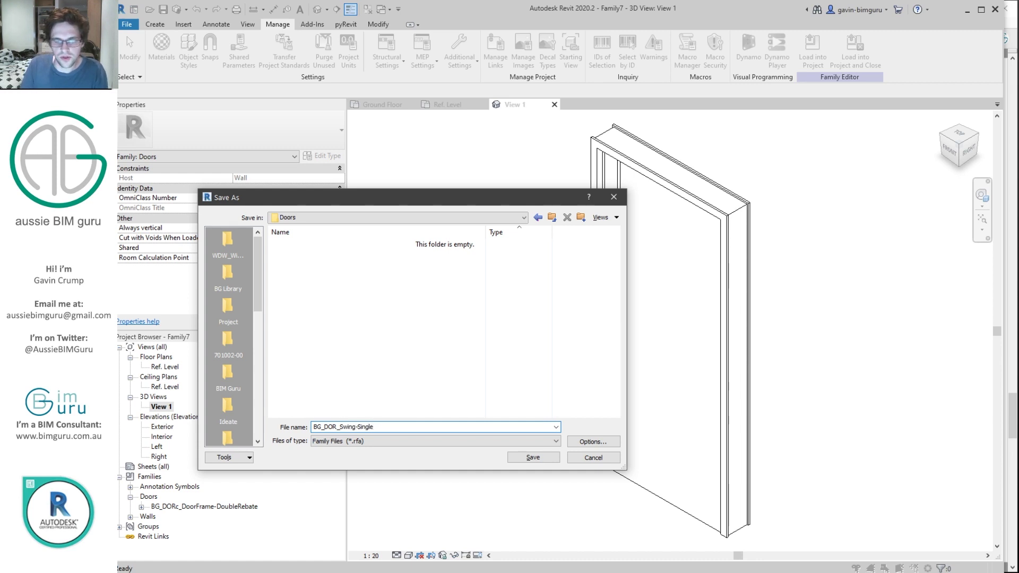
key("Return")
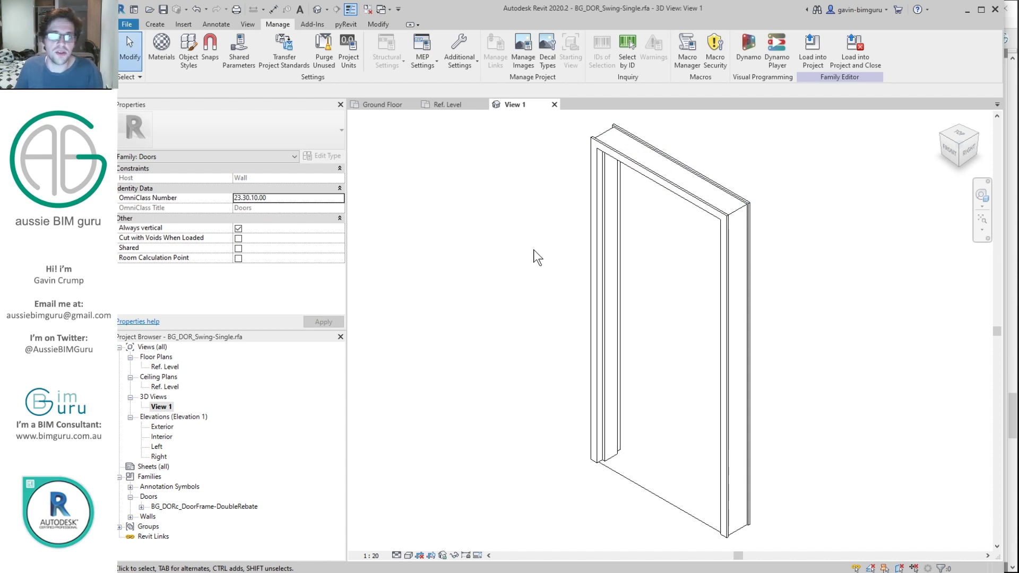
Load the door family into the project Project2 and leave the door placement command.
left_click(812, 57)
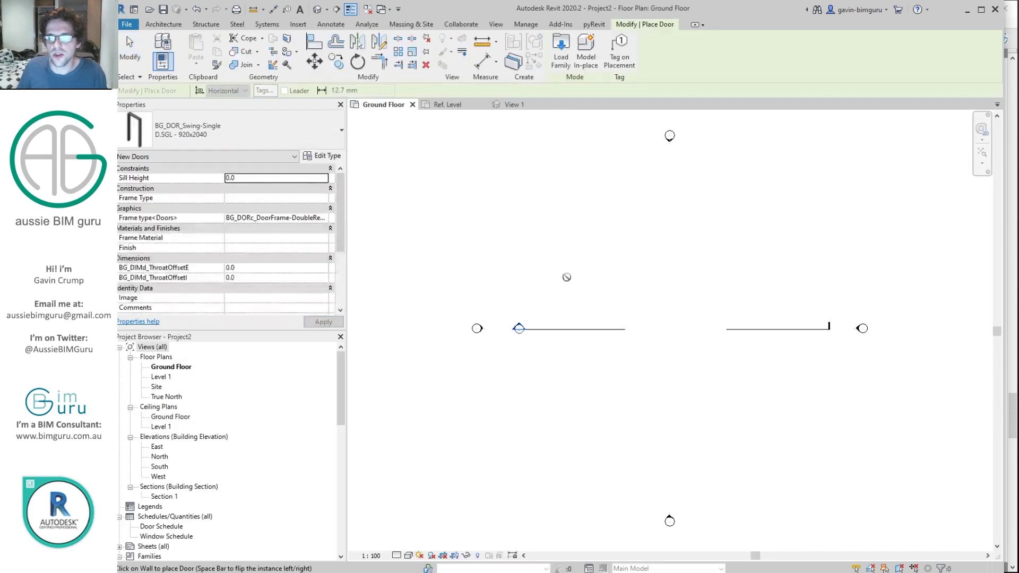
key("Escape")
key("Escape")
Draw a horizontal Double brick - 270 wall about 5500 mm long above the existing section line on the Ground Floor plan.
key("w")
key("a")
left_click(591, 310)
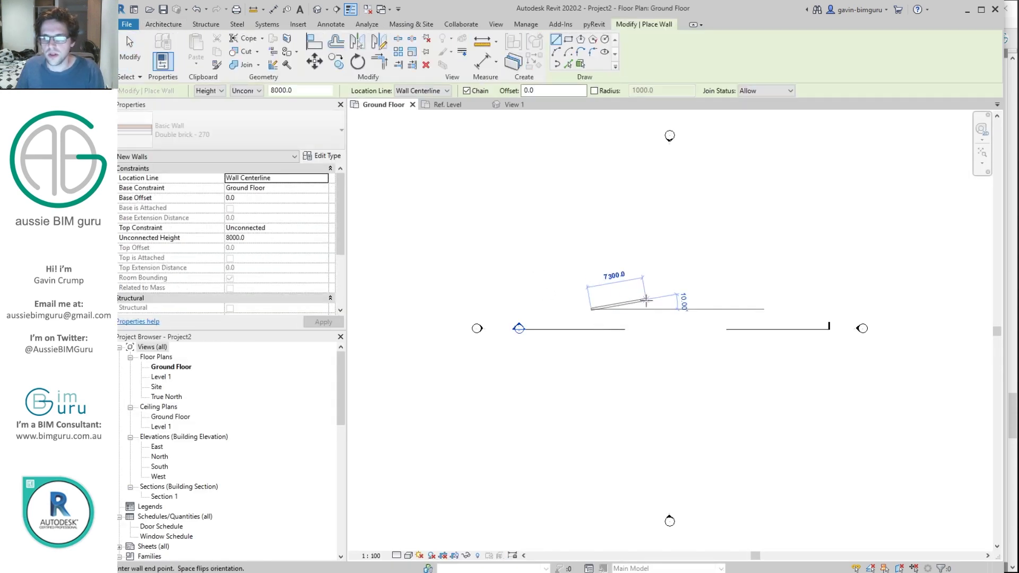
left_click(635, 310)
key("Escape")
key("Escape")
Place a BG_DOR_Swing-Single door of type D.SGL - 920x2040 near the middle of the new wall.
scroll(608, 314, "up", 7)
key("d")
key("r")
left_click(628, 297)
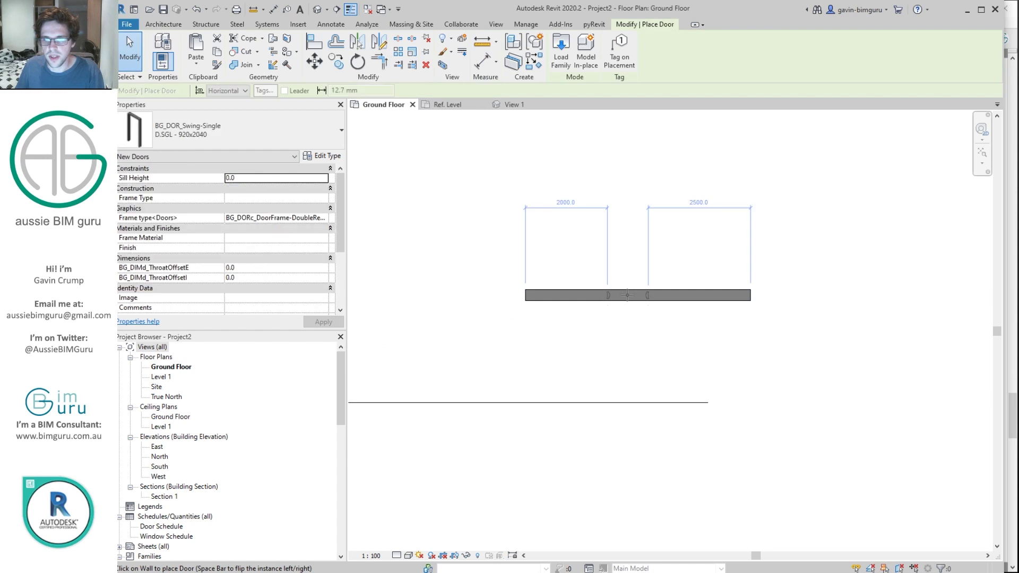
scroll(628, 298, "up", 4)
key("Escape")
key("Escape")
scroll(595, 279, "up", 2)
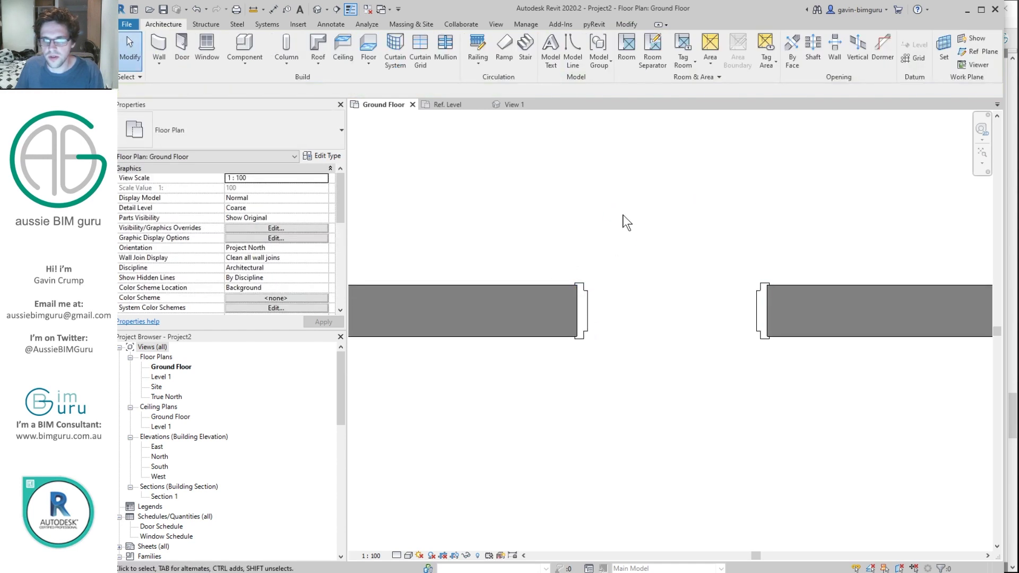
Change the door's host wall to the type Brick - 110.
left_click(552, 288)
left_click(221, 132)
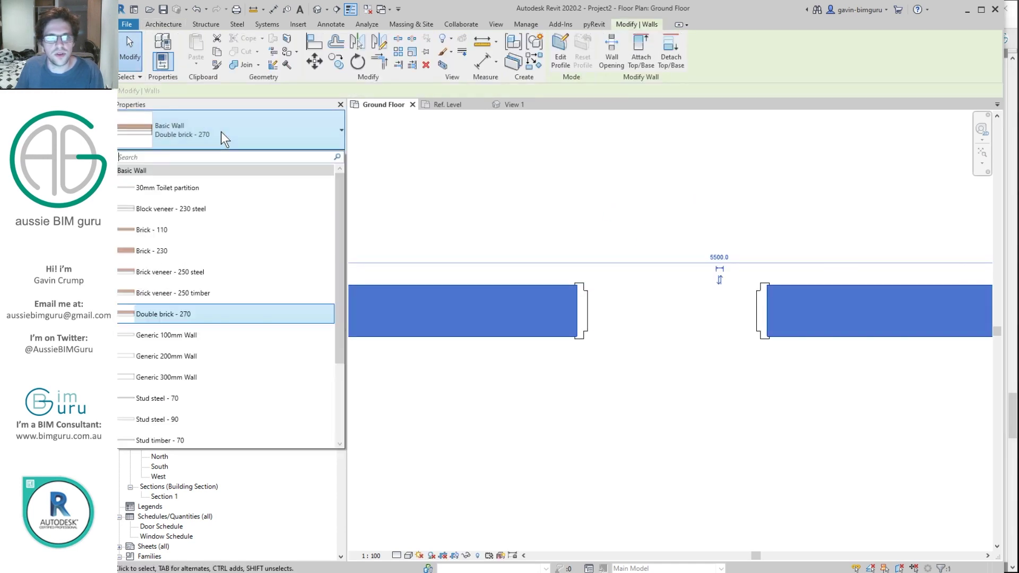
left_click(183, 229)
left_click(543, 212)
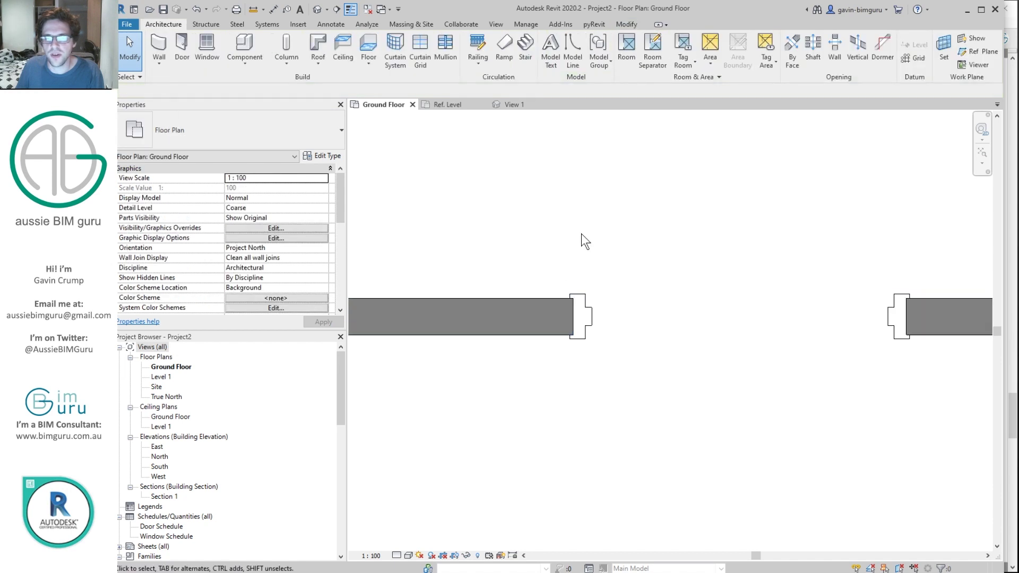
Try the door's throat offsets by setting BG_DIMd_ThroatOffsetE and BG_DIMd_ThroatOffsetI to 50 in turn, and return both to 0.
left_click(593, 314)
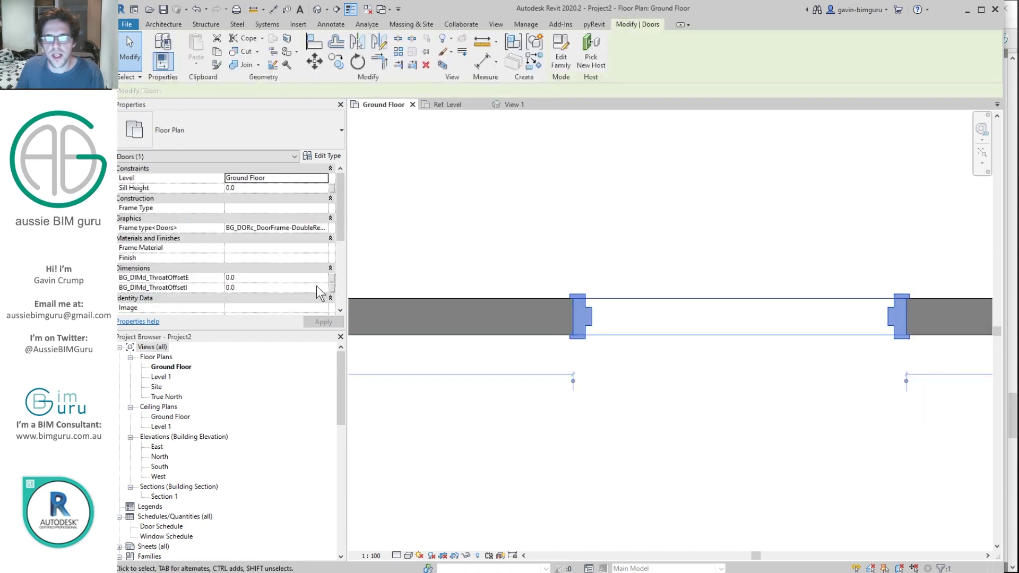
left_click(254, 278)
type("50")
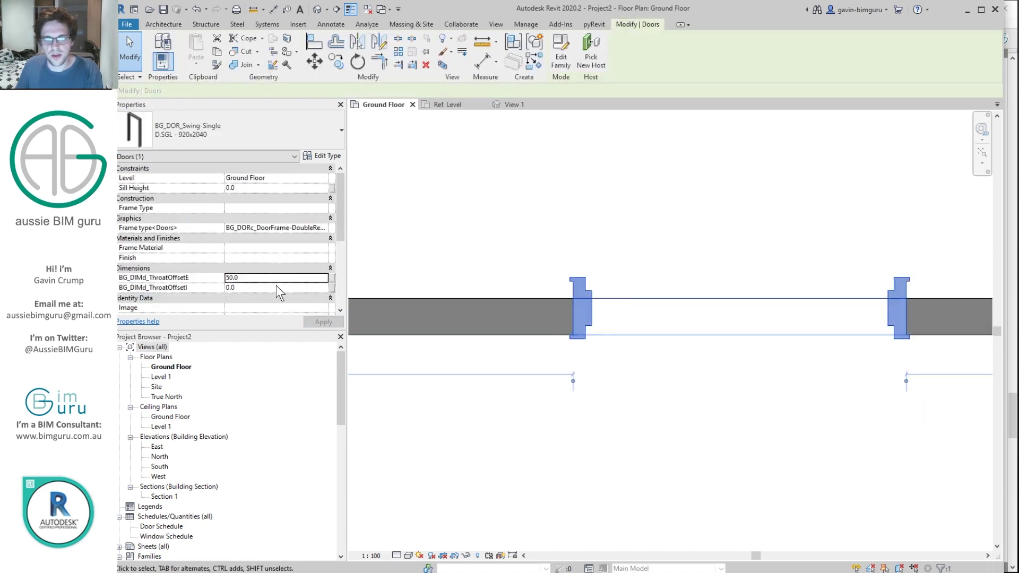
left_click(275, 287)
type("50")
left_click(293, 277)
type("0")
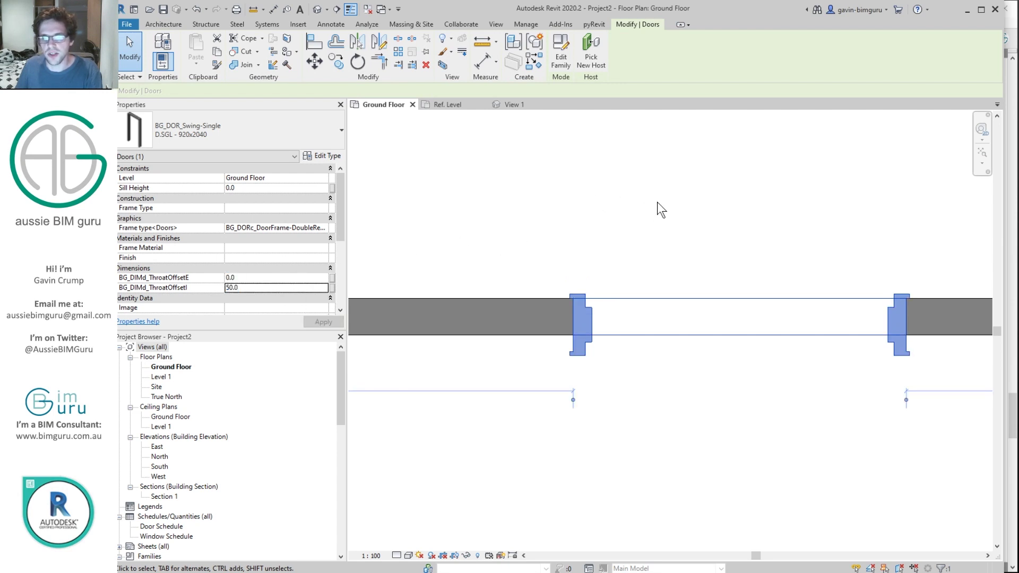
left_click(658, 204)
left_click(591, 291)
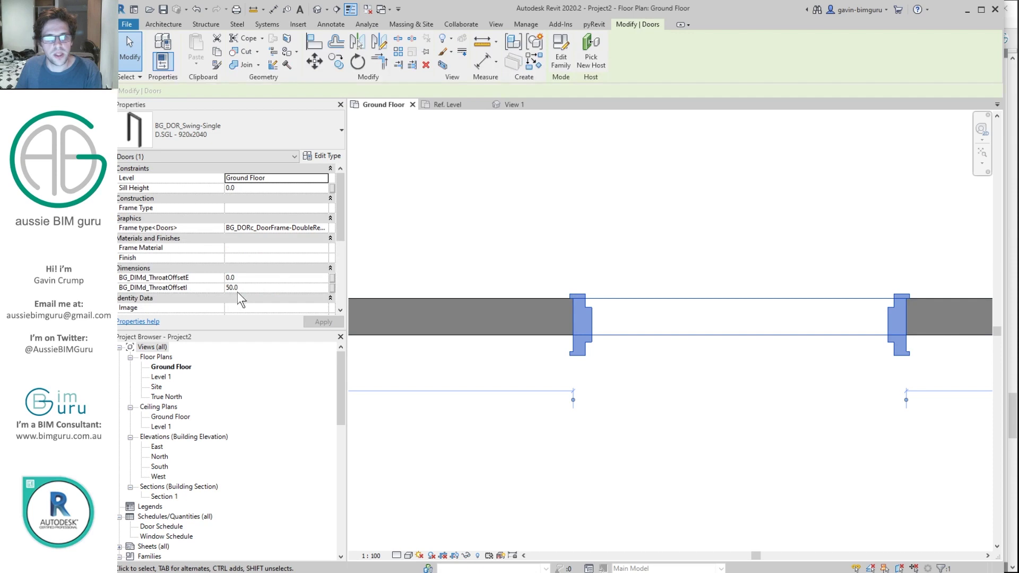
scroll(477, 187, "up", 1)
Check the door's frame type options, switch back to the BG_DOR_Swing-Single family, and load BG_DORc_DoorFrame-SingleRebate.rfa from the Frames folder.
left_click(324, 229)
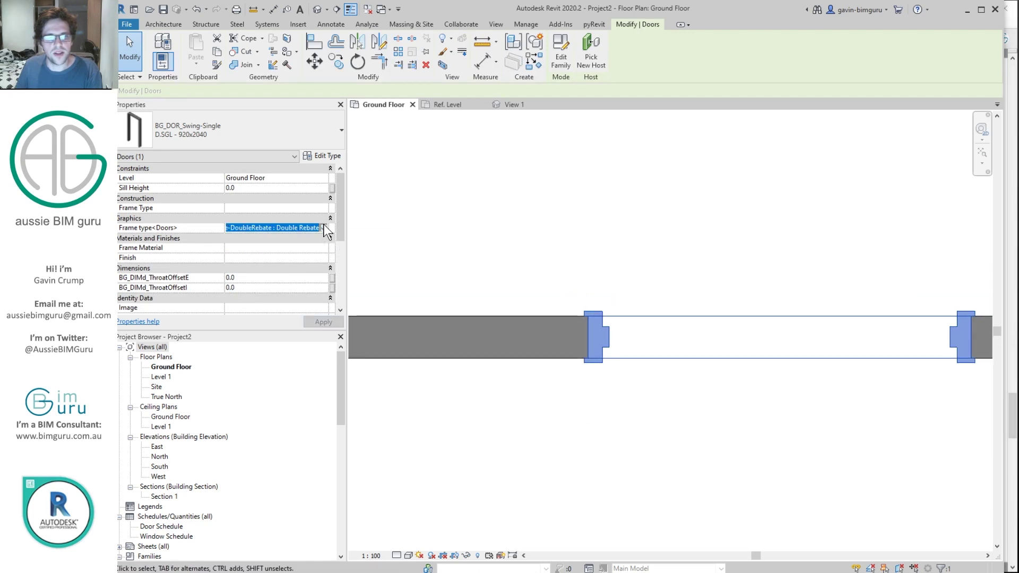
left_click(322, 238)
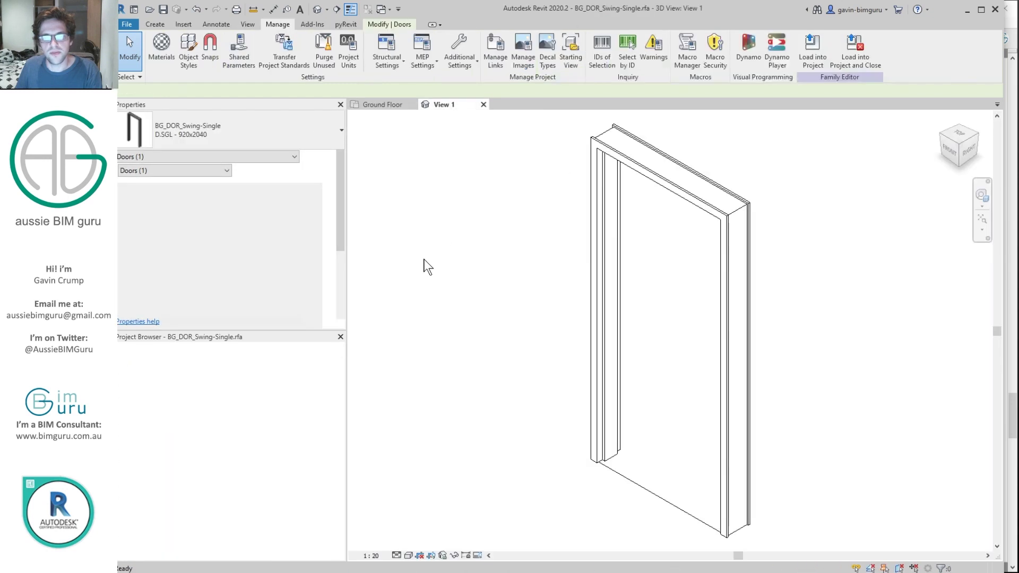
left_click(187, 24)
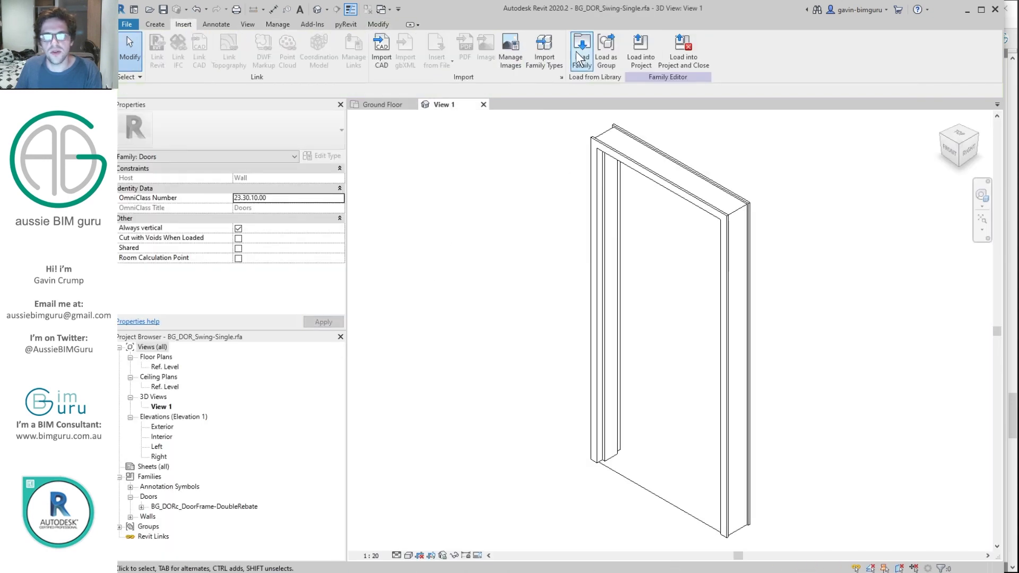
left_click(580, 50)
left_click(361, 180)
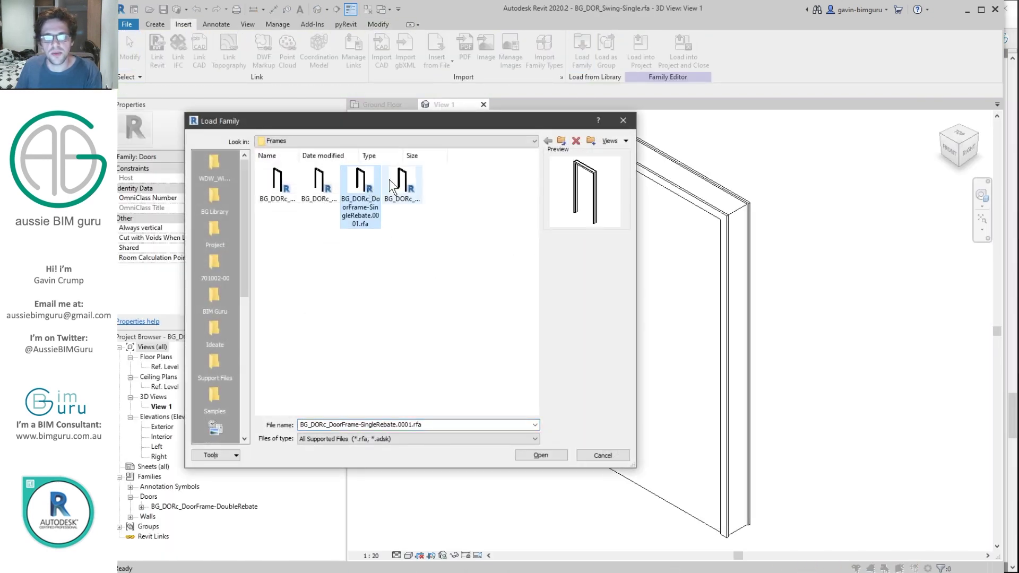
left_click(402, 180)
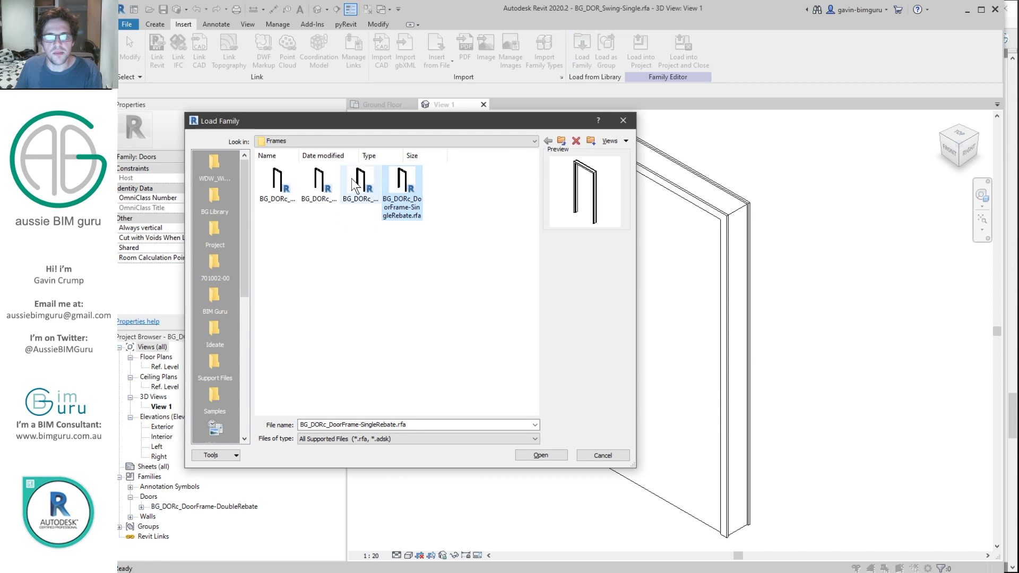
left_click(540, 455)
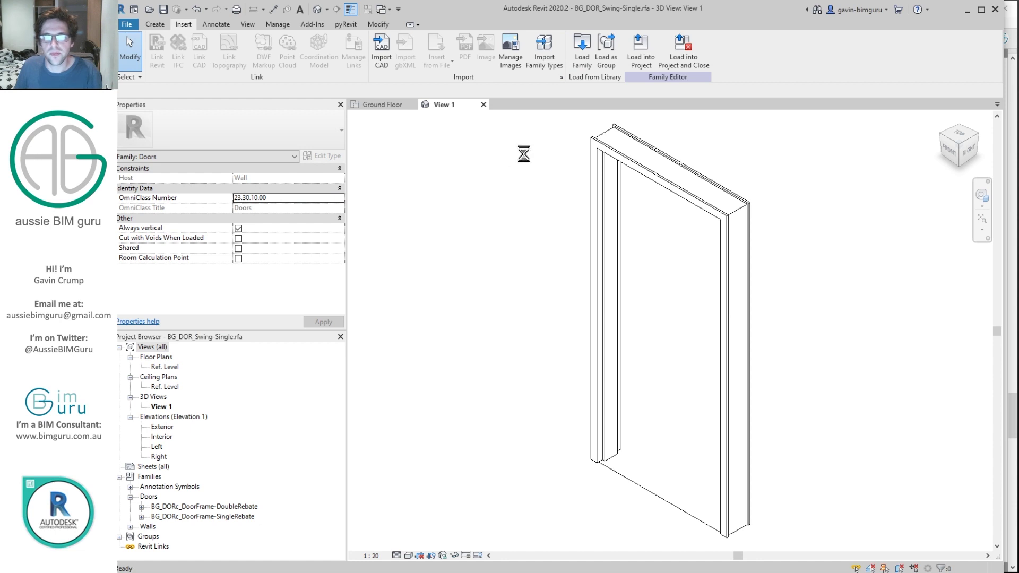
Load the updated door family back into the project and close the family.
left_click(663, 62)
left_click(537, 294)
left_click(603, 315)
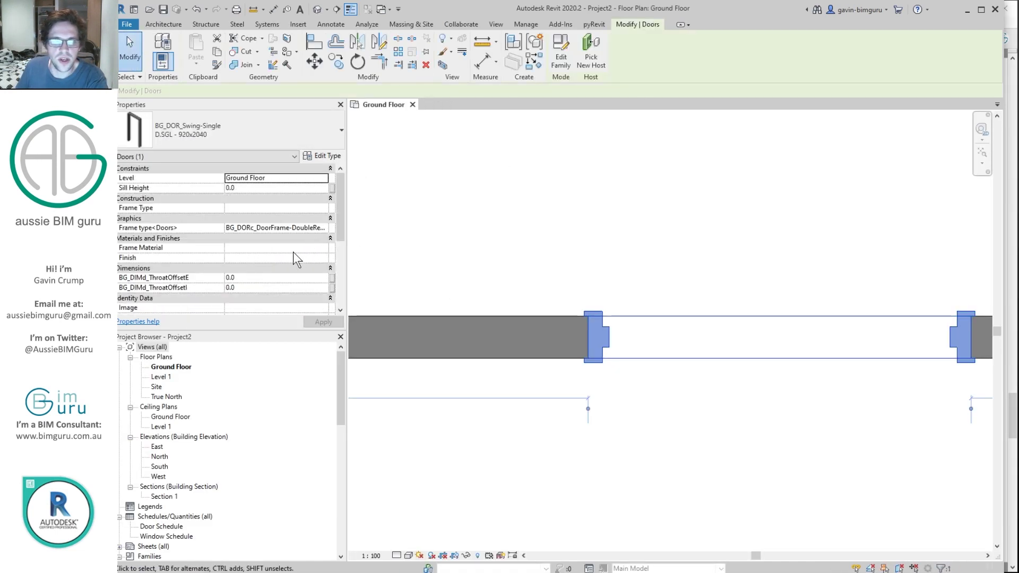
Try the placed door's frame type as BG_DORc_DoorFrame-SingleRebate and switch it back to BG_DORc_DoorFrame-DoubleRebate.
left_click(323, 228)
left_click(316, 245)
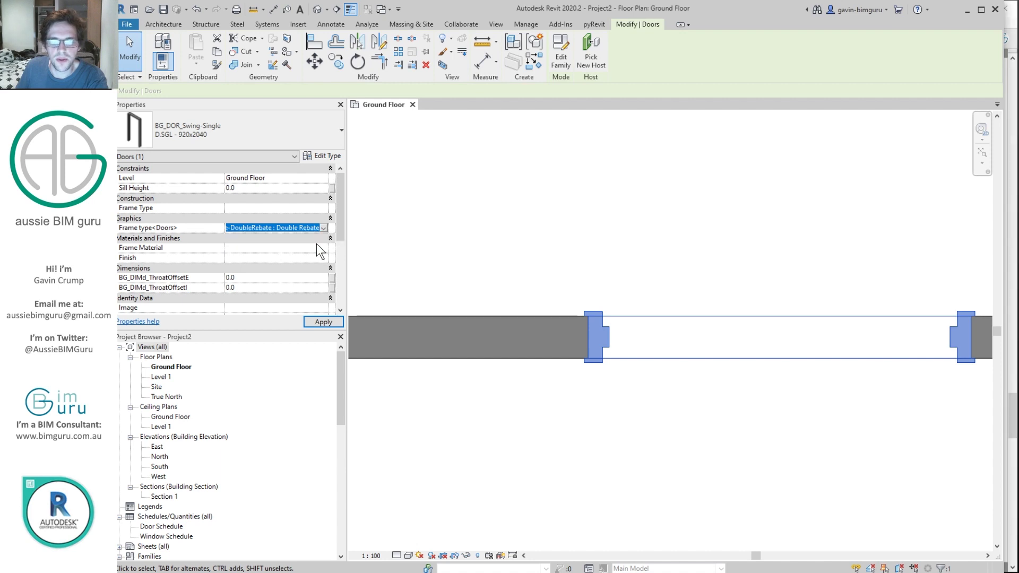
left_click(323, 228)
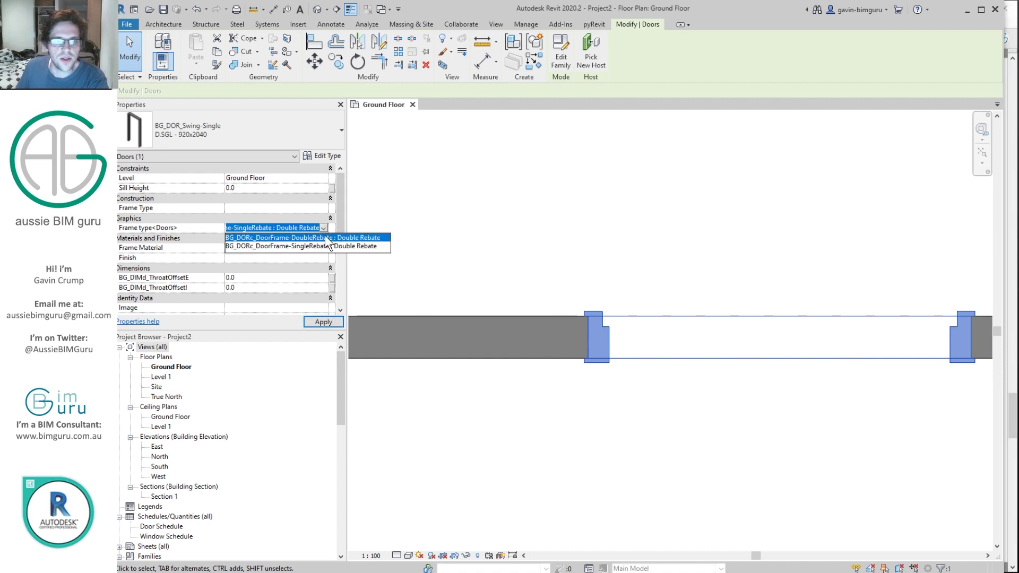
left_click(276, 237)
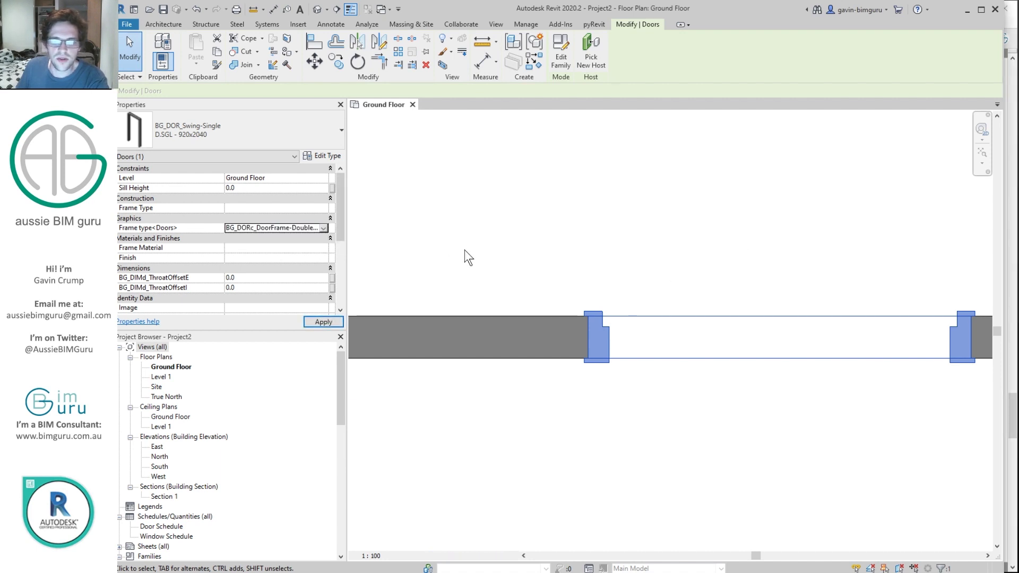
Set the placed door's frame type to BG_DORc_DoorFrame-SingleRebate and clear the selection.
left_click(323, 228)
left_click(320, 243)
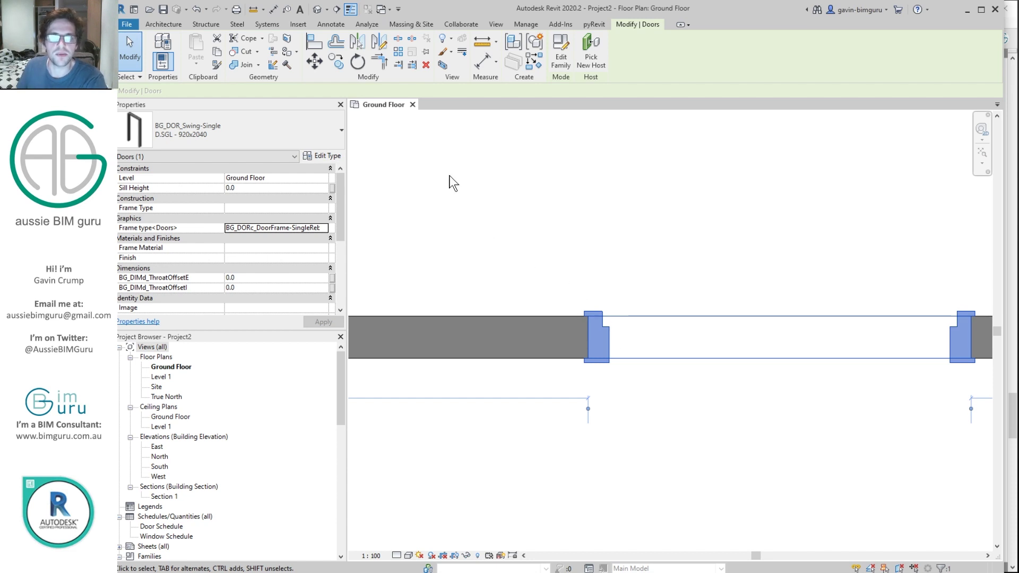
left_click(487, 206)
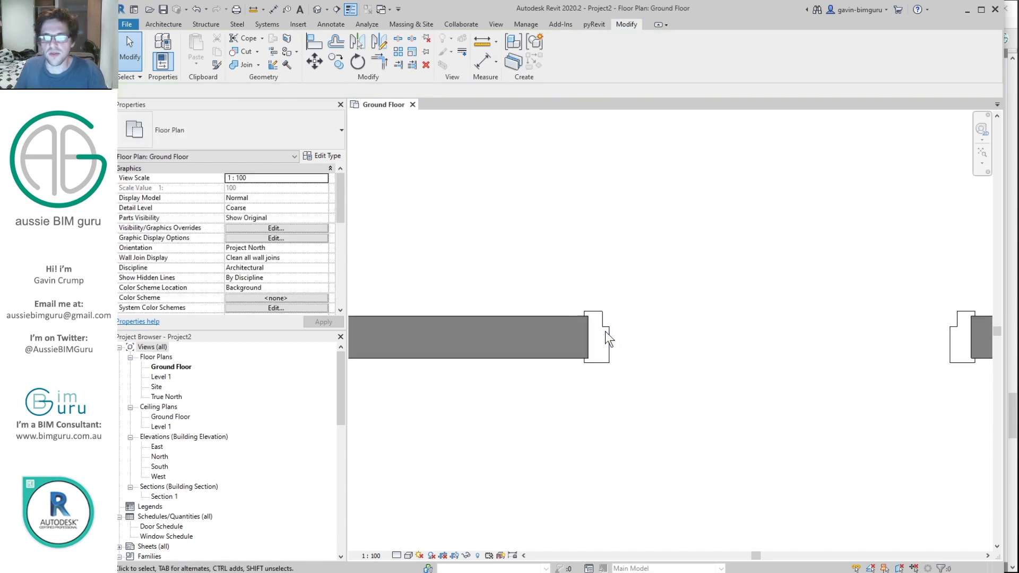
Try hiding the door frames in the Ground Floor plan by turning off the Doors subcategory Frame/Mullion in the visibility overrides.
key("v")
key("g")
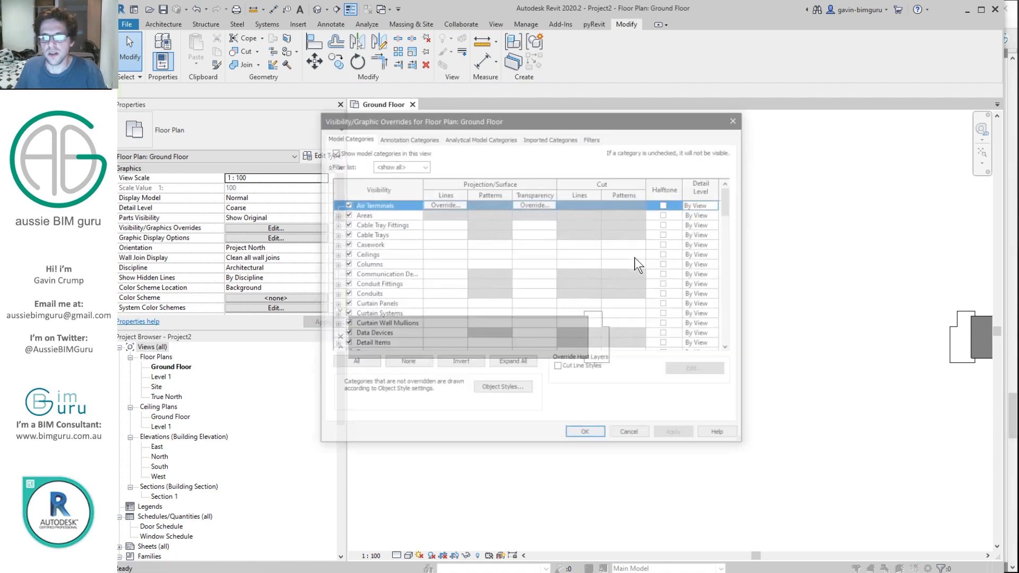
left_click(399, 286)
scroll(380, 315, "down", 1)
left_click(372, 304)
scroll(352, 318, "down", 1)
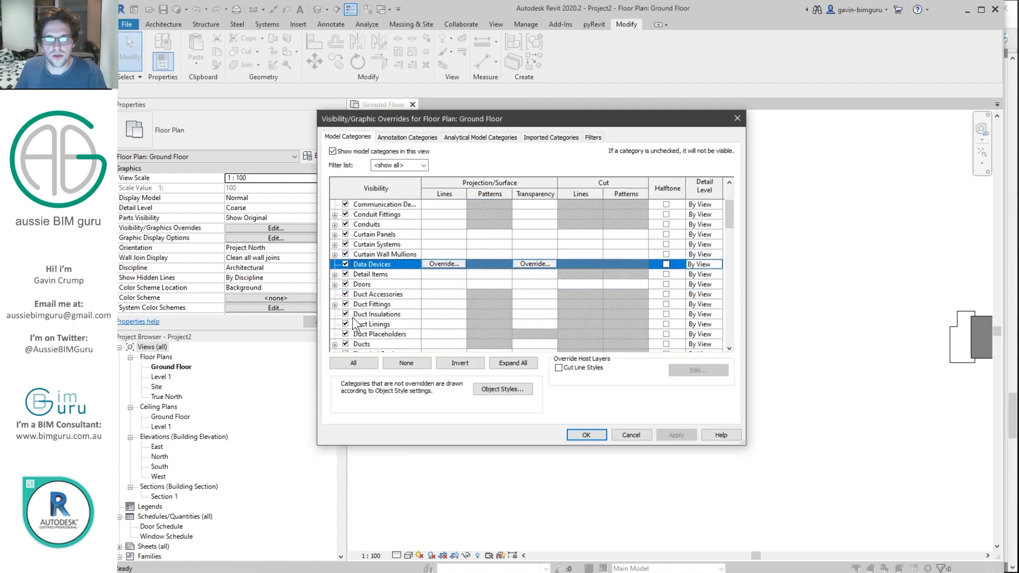
left_click(335, 285)
left_click(401, 255)
left_click(357, 264)
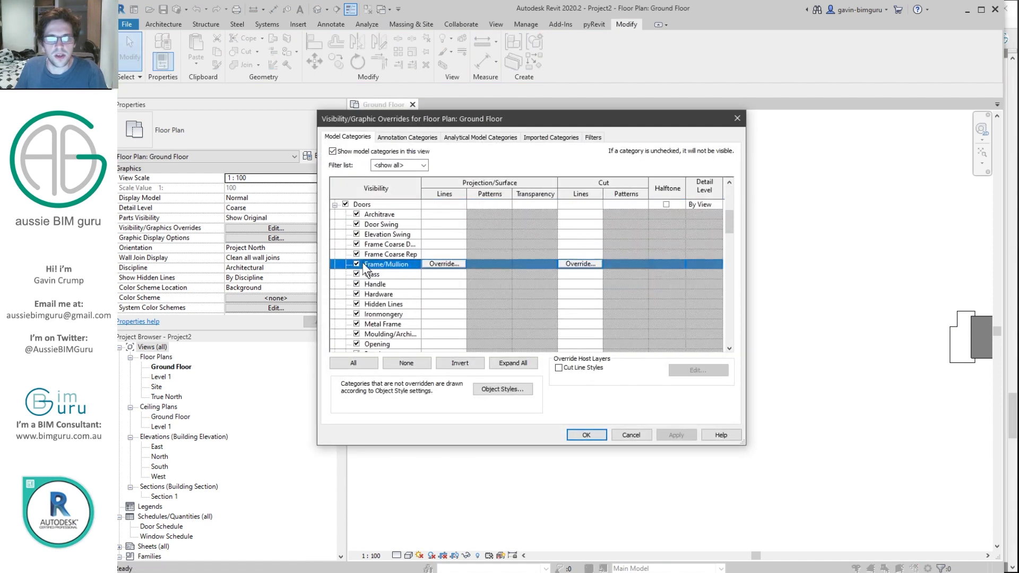
left_click(585, 435)
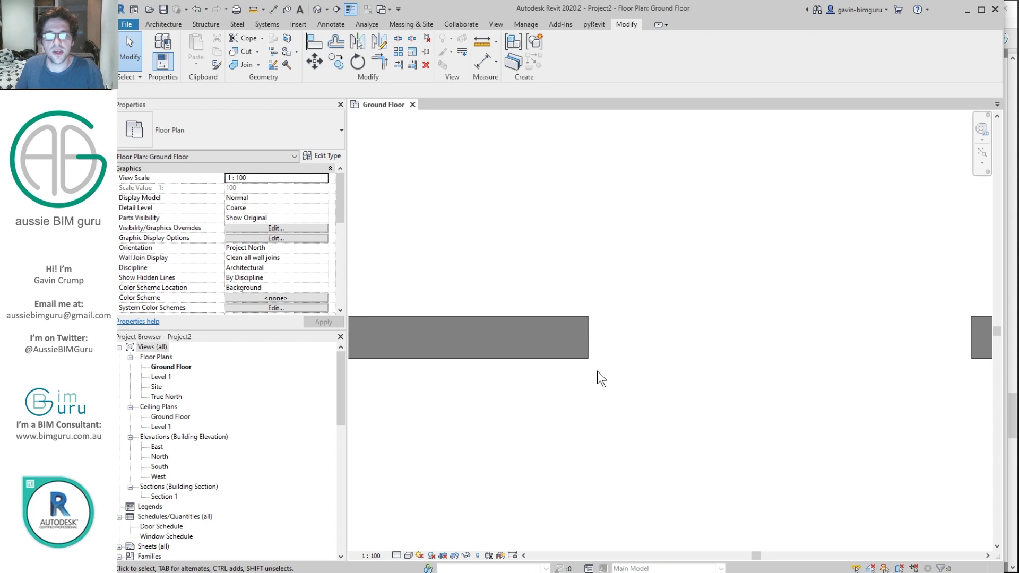
scroll(587, 332, "down", 2)
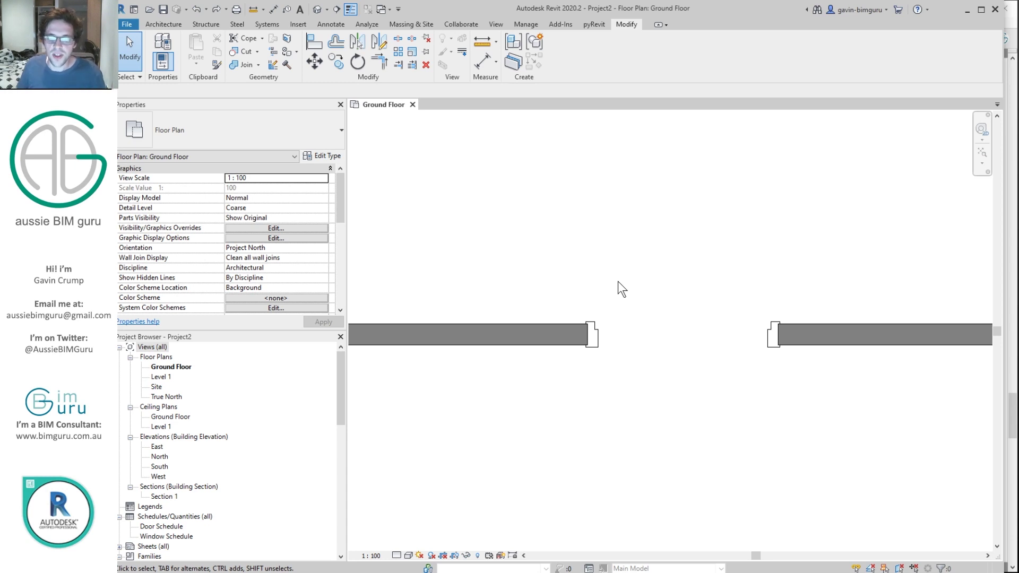
Switch to the PDF presentation in Adobe Acrobat and advance to the "Files are on github" slide.
left_click(398, 572)
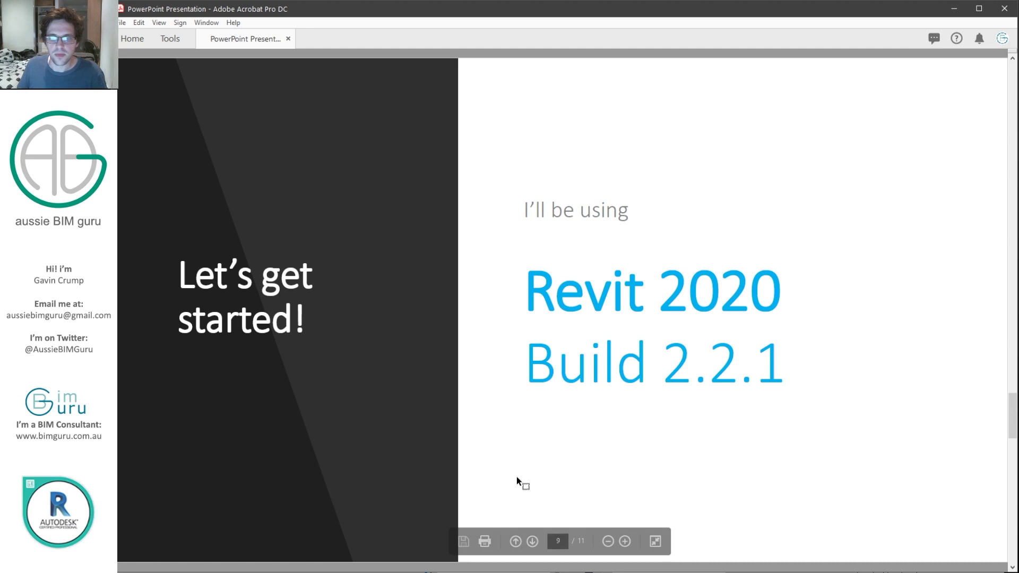
scroll(517, 476, "down", 1)
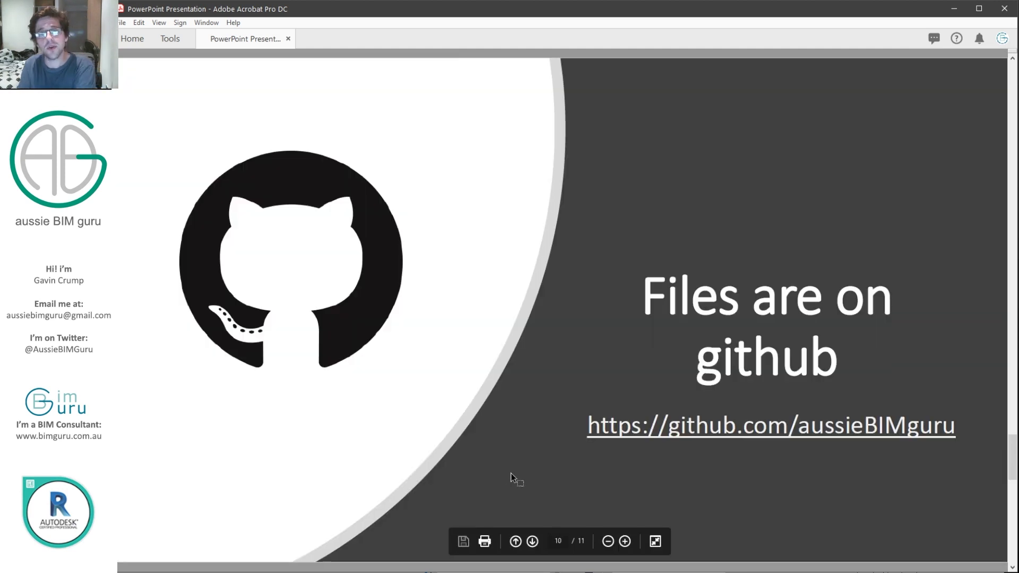